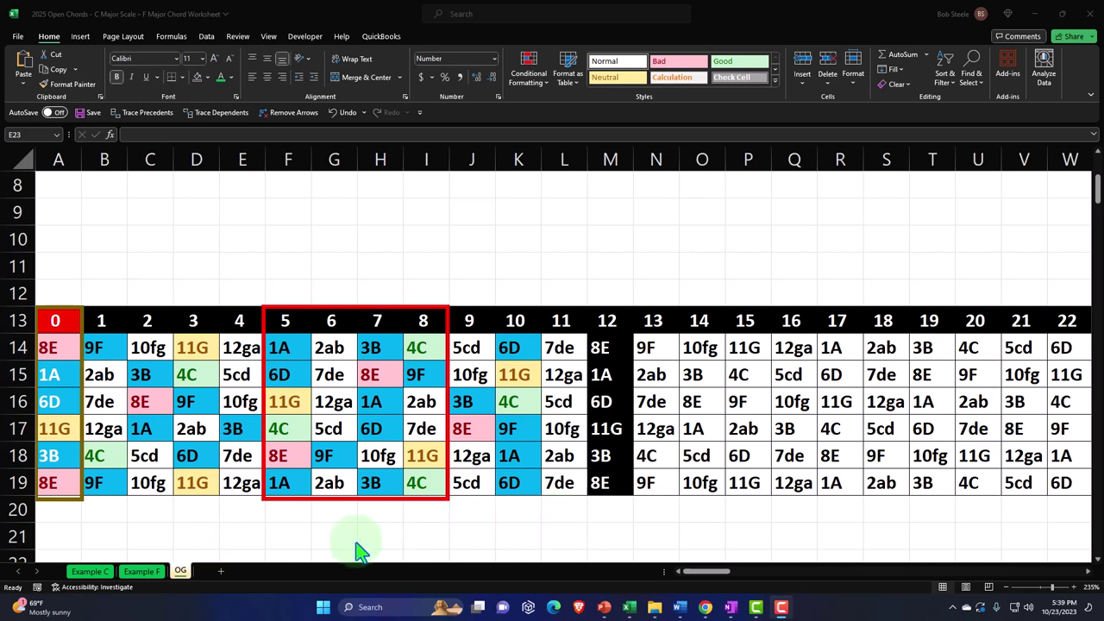
Review the I chord notes 4C, 8E and 11G and the fretboard examples on the Example C sheet
click(90, 572)
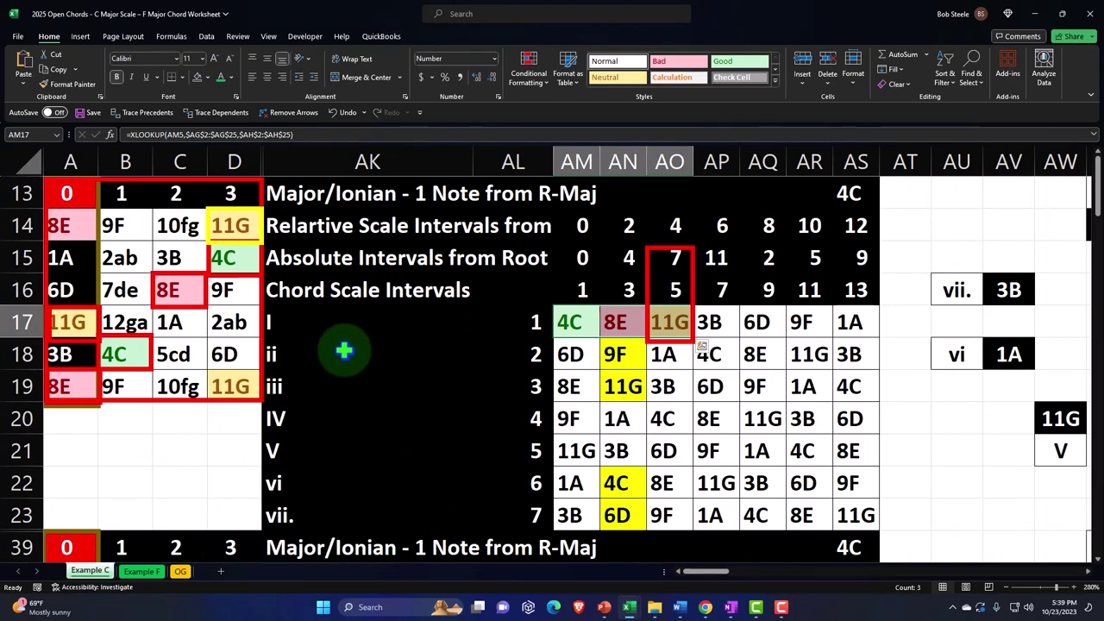
scroll(341, 336, down, 6)
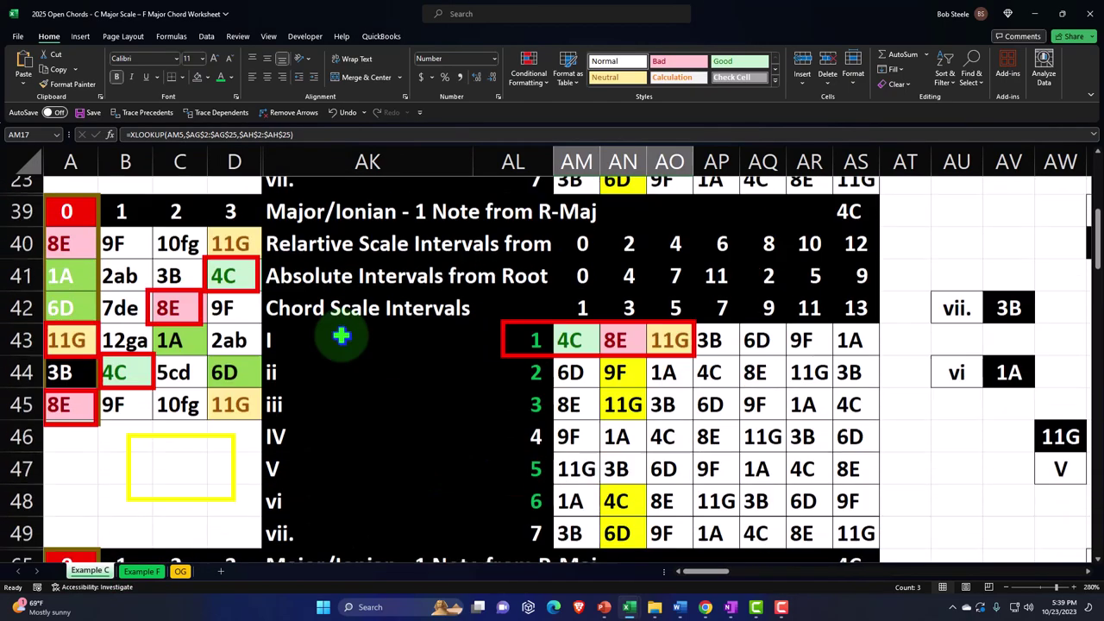
scroll(341, 337, down, 5)
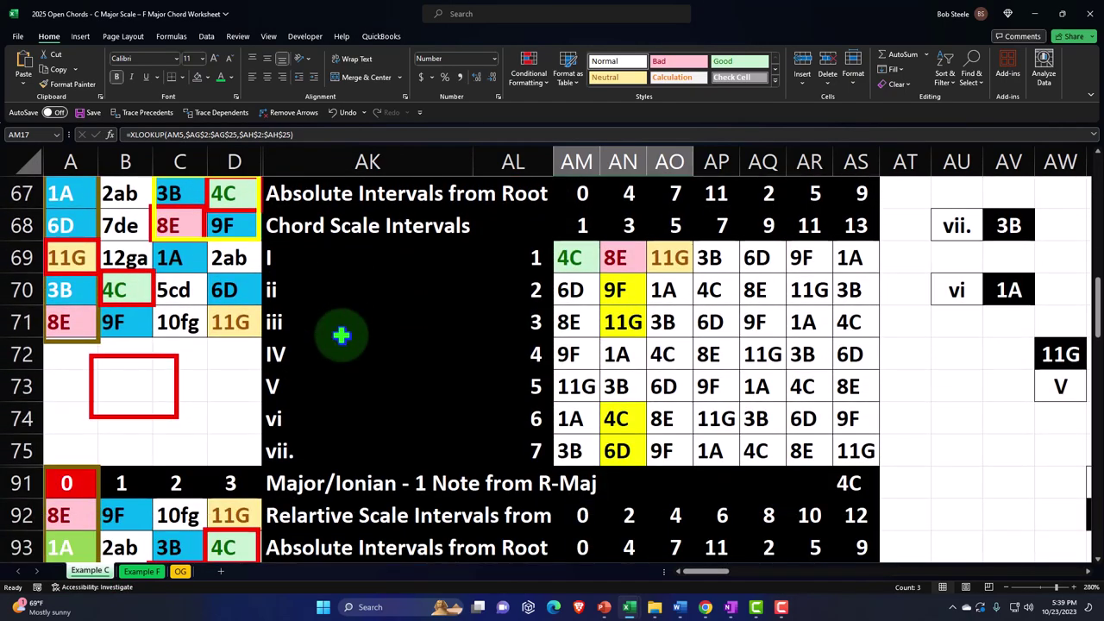
scroll(342, 336, up, 10)
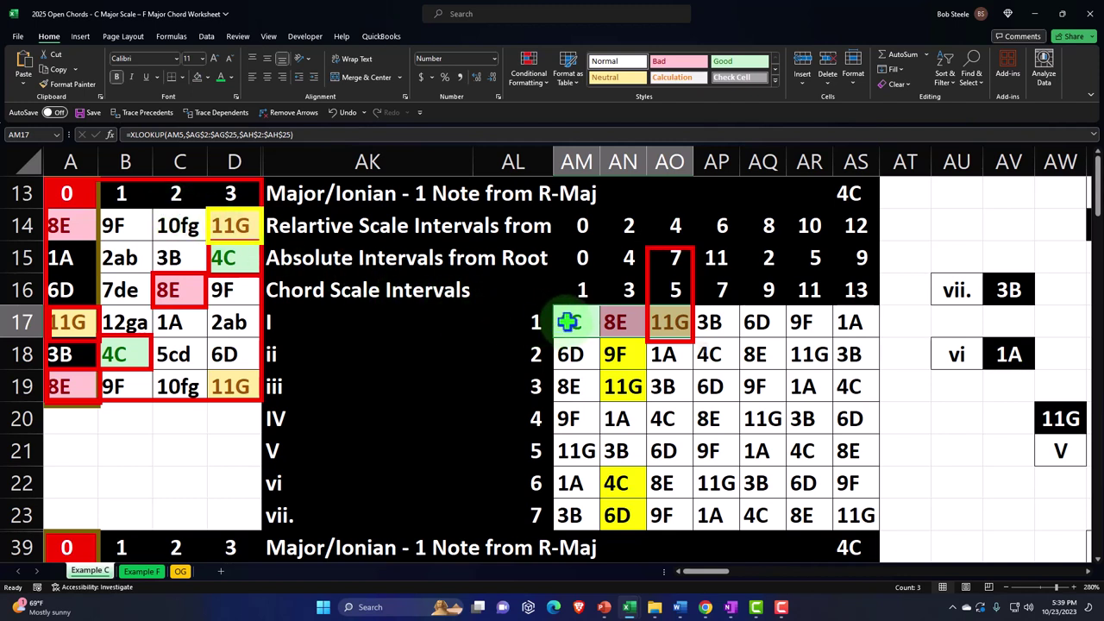
drag(567, 322, 653, 322)
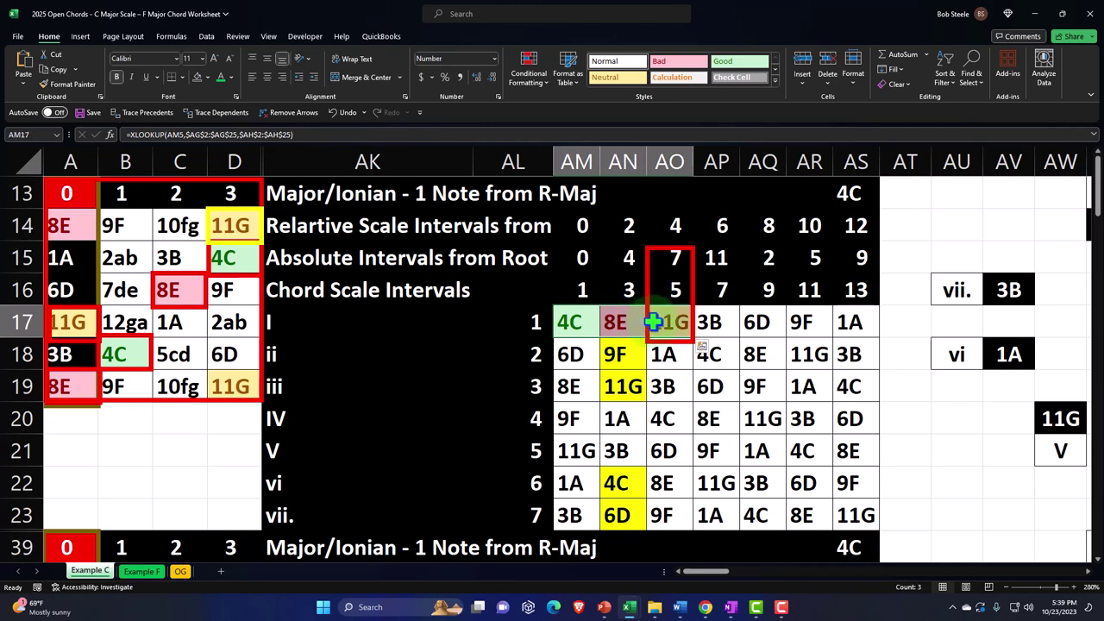
scroll(531, 402, down, 3)
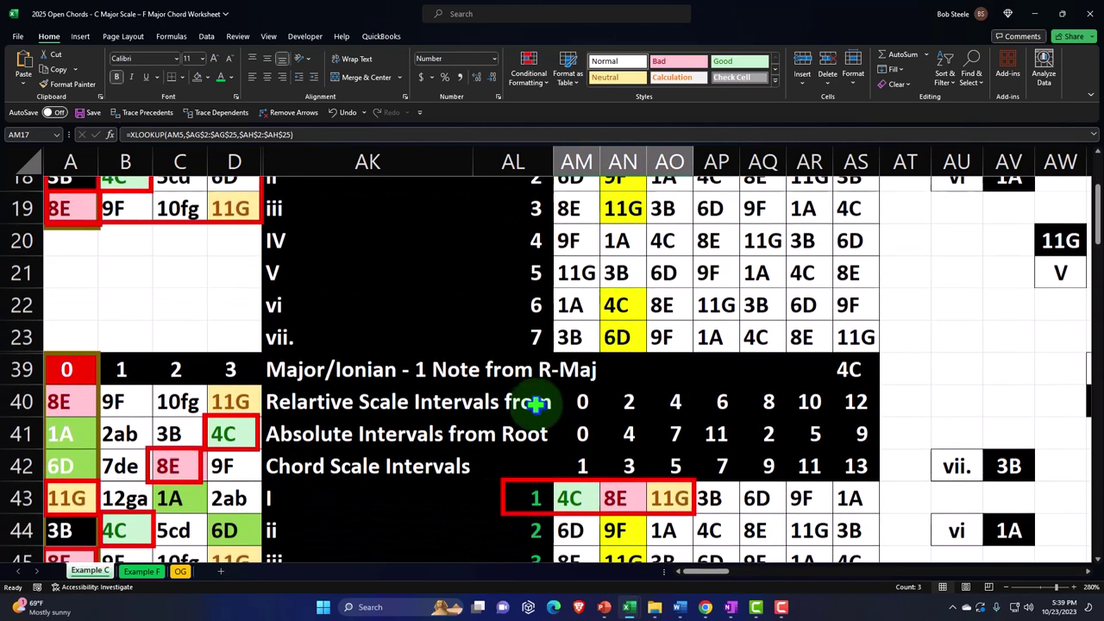
scroll(536, 404, up, 3)
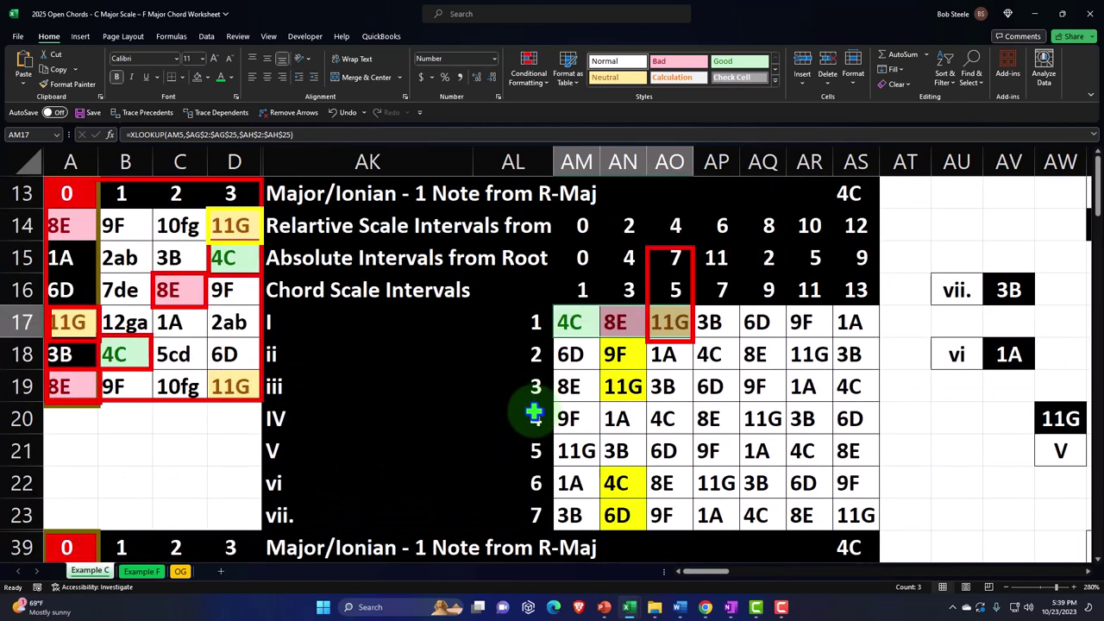
Open the Example F sheet and examine the highlighted IV chord row and scale positions 2, 3 and 6
click(138, 574)
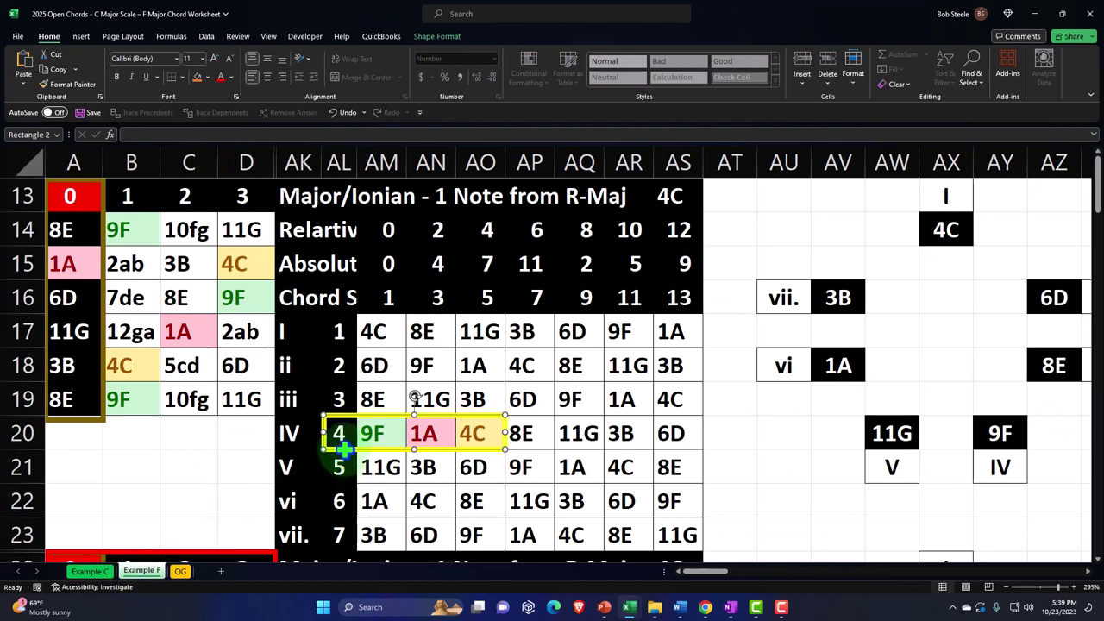
mouse_move(343, 447)
mouse_down()
mouse_move(343, 377)
mouse_move(342, 457)
mouse_up()
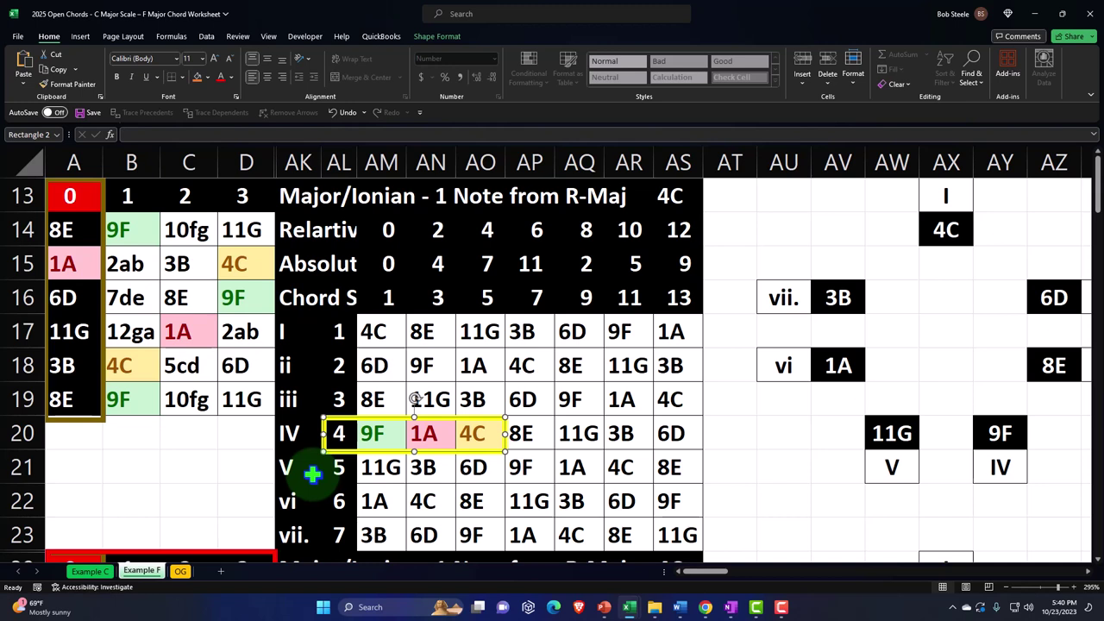
click(336, 365)
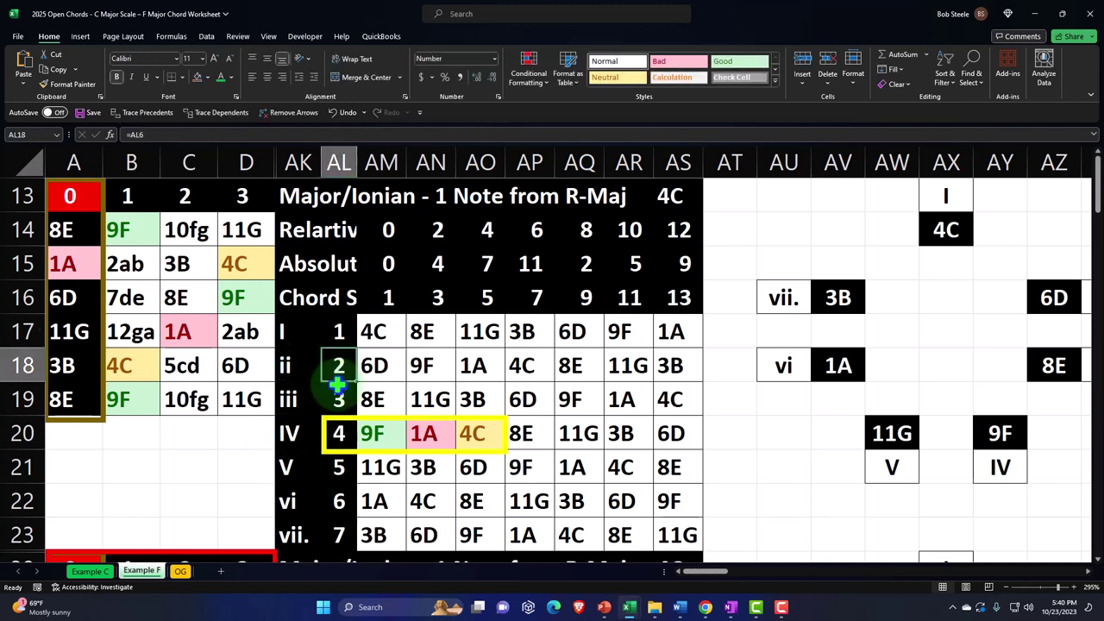
click(337, 399)
click(342, 496)
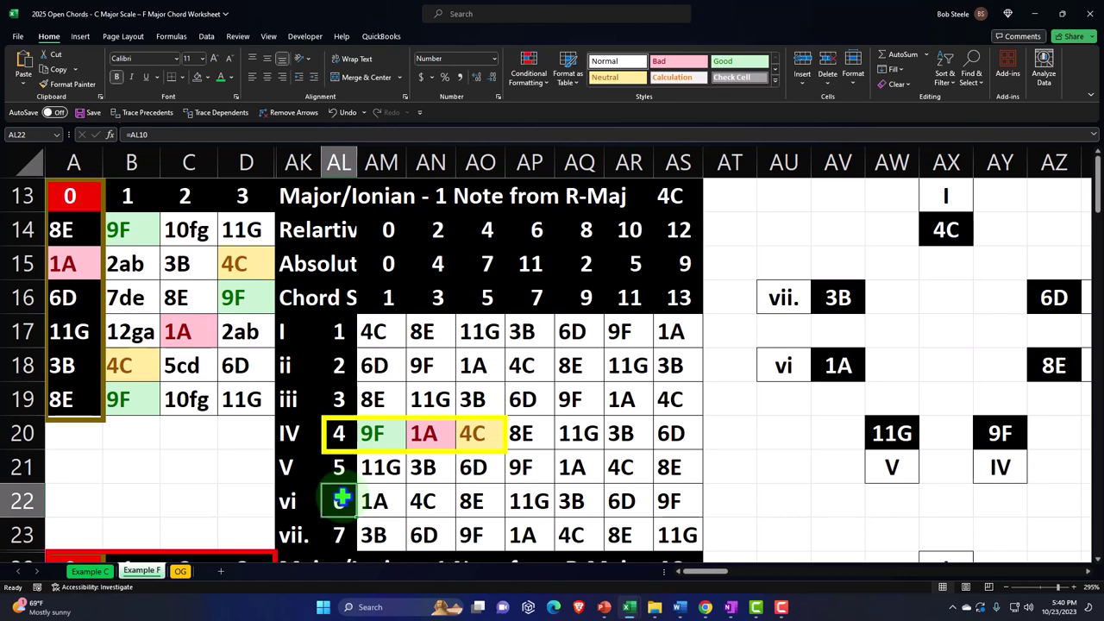
Compare the OG sheet's fretboard map with the Example F and Example C sheets, ending on OG
click(180, 571)
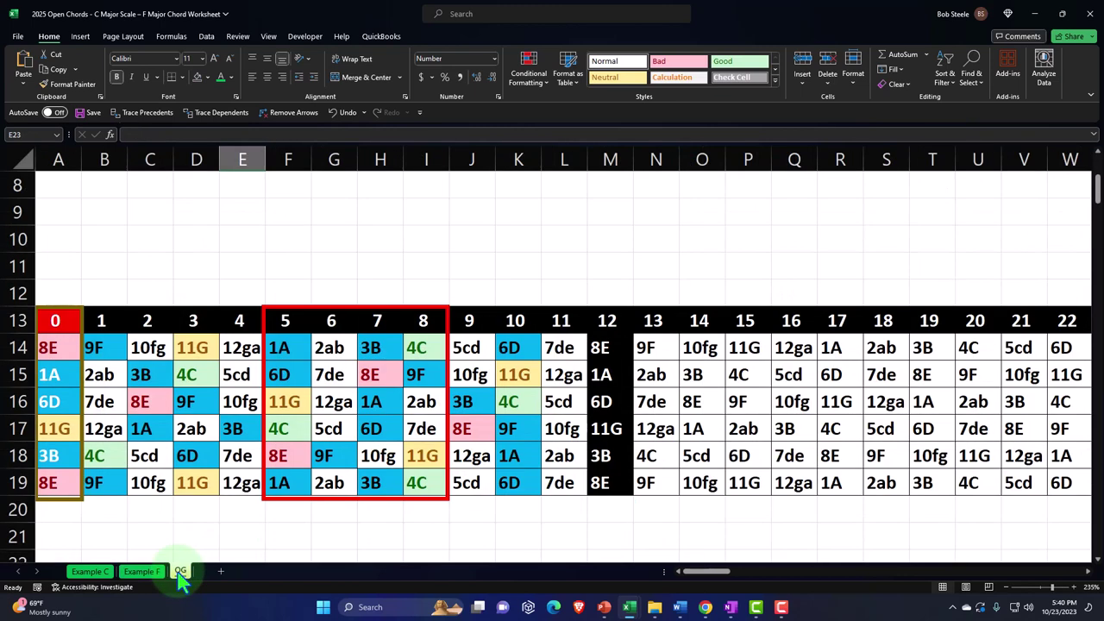
click(148, 575)
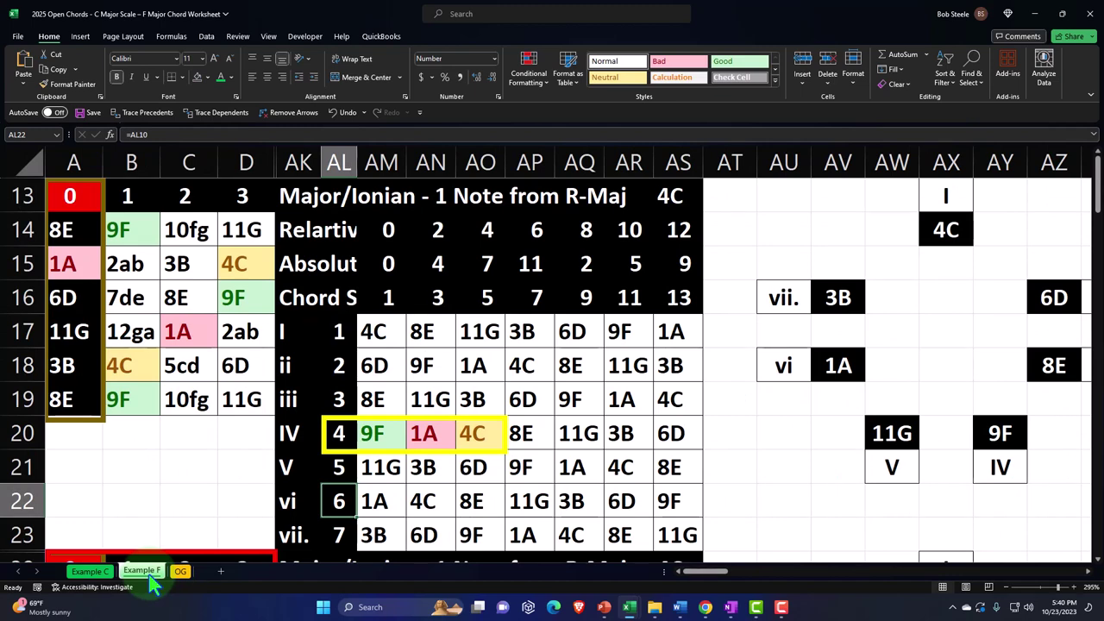
click(102, 574)
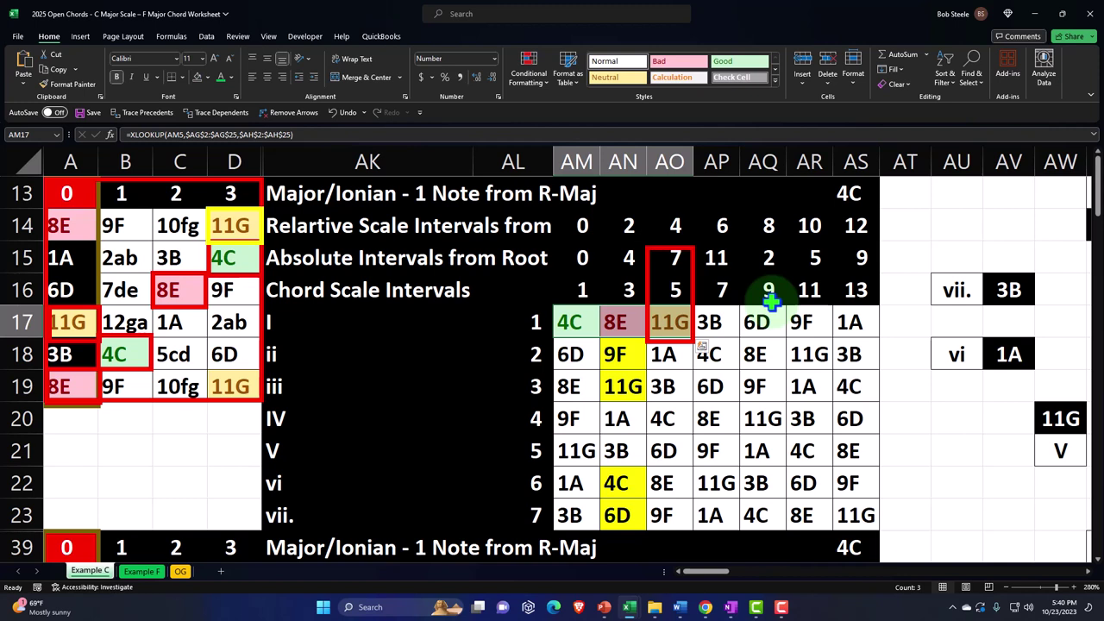
click(182, 572)
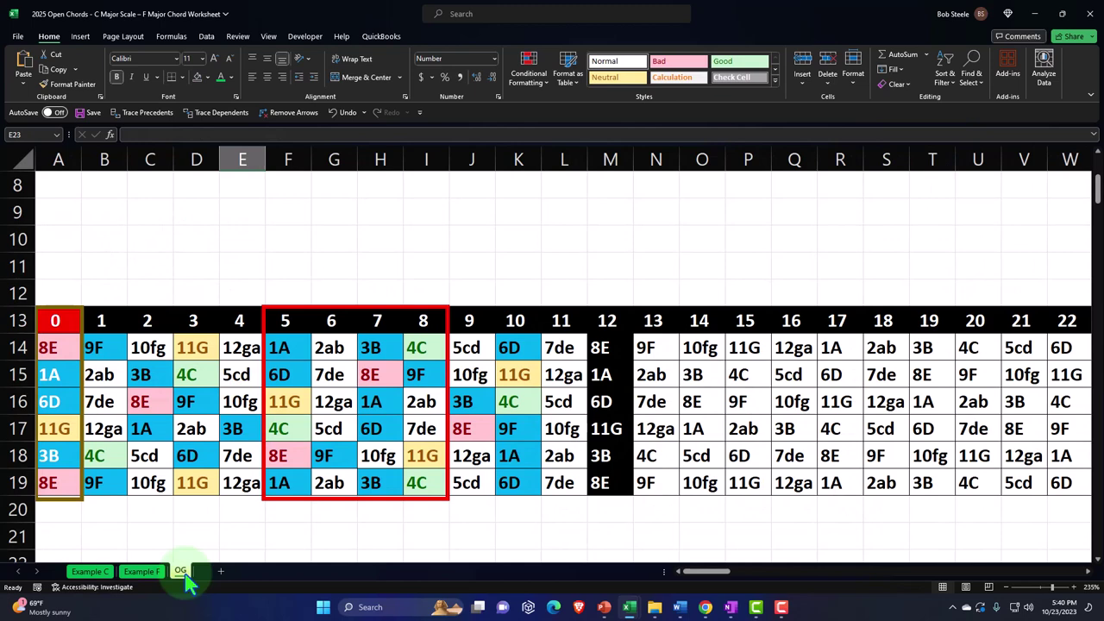
click(148, 574)
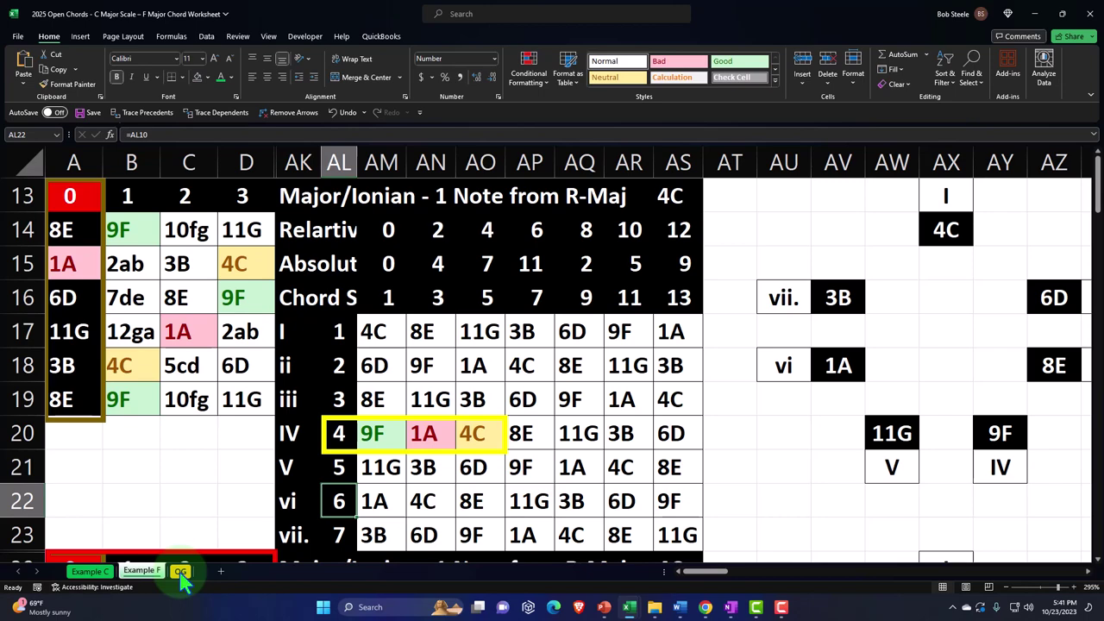
click(181, 573)
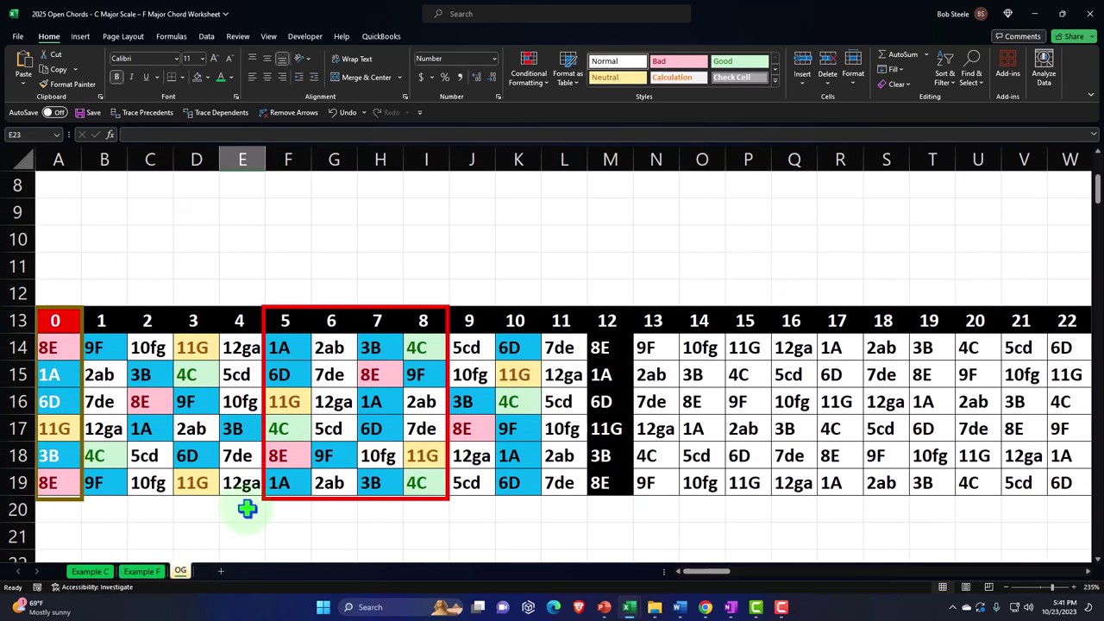
Inspect the XLOOKUP formula in cell AO5 of the Major/Ionian chord table on the OG sheet
scroll(247, 510, up, 3)
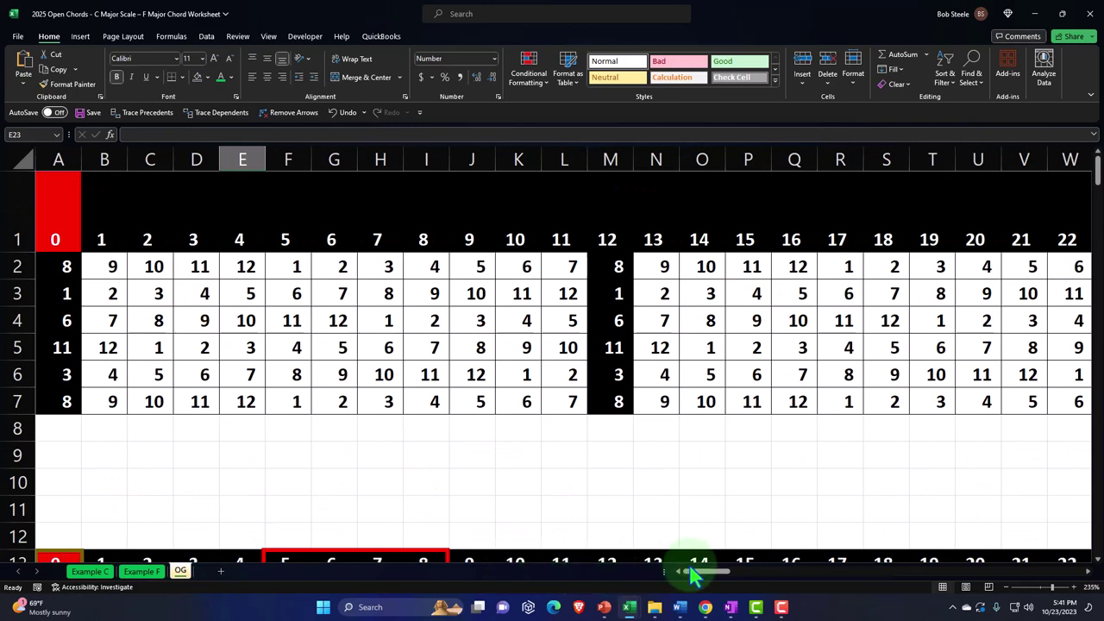
drag(700, 574, 762, 580)
double_click(504, 347)
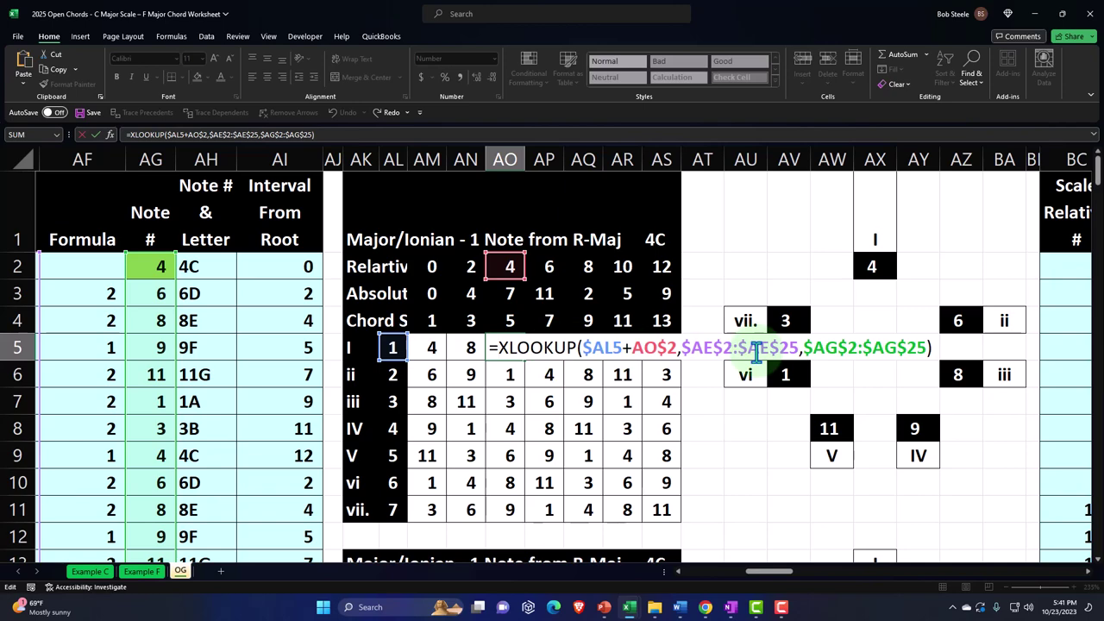
key(Return)
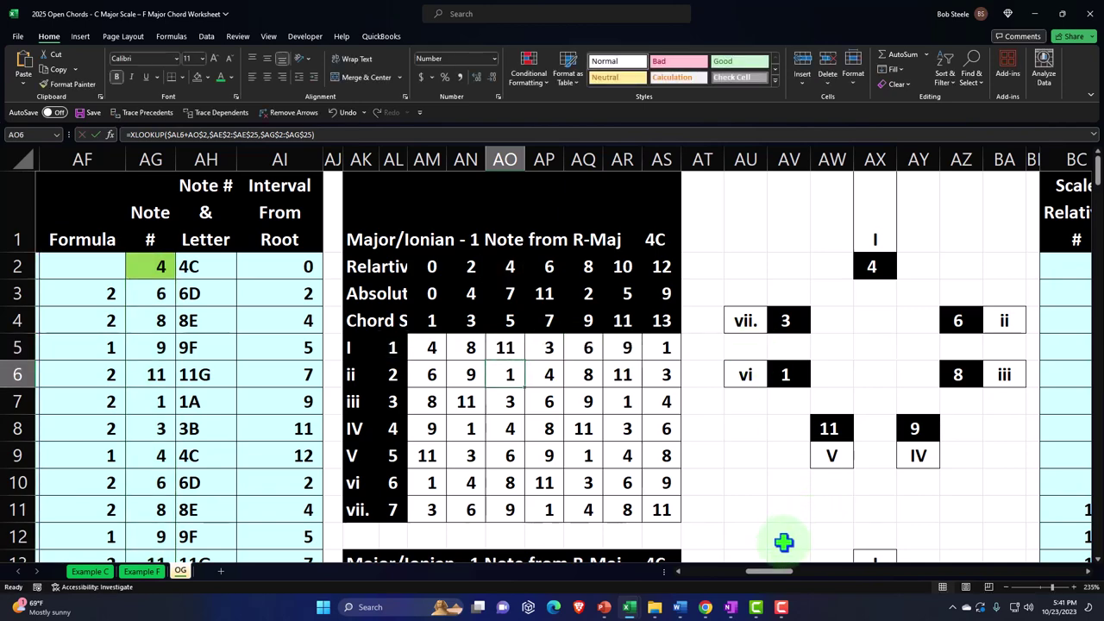
Inspect the XLOOKUP formula in cell BL5 of the Minor/Aeolian chord table
drag(777, 576, 816, 574)
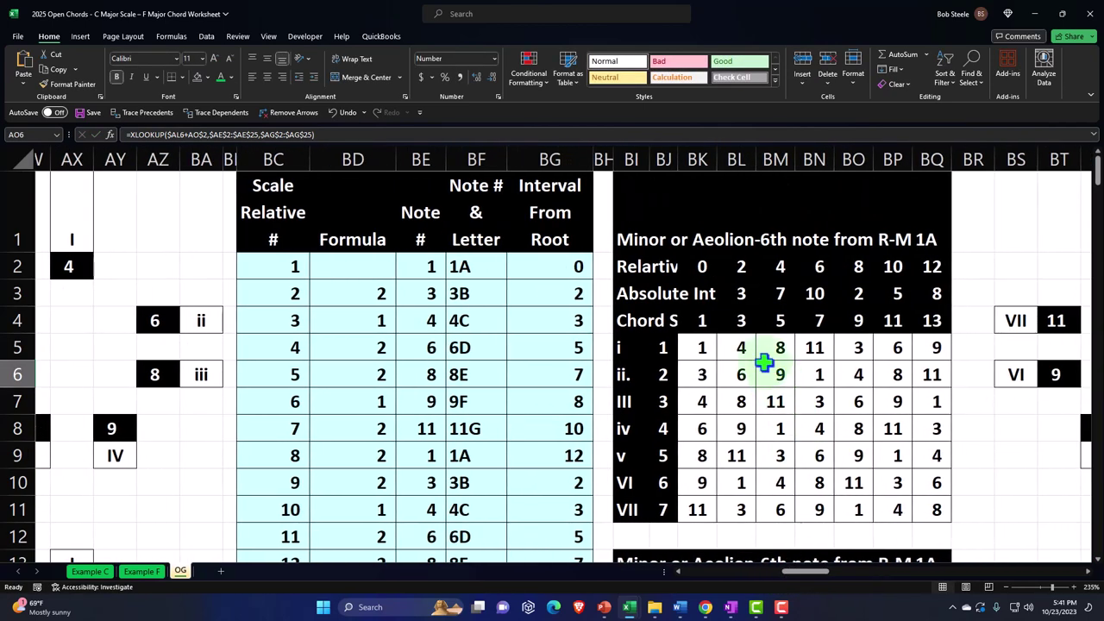
double_click(742, 348)
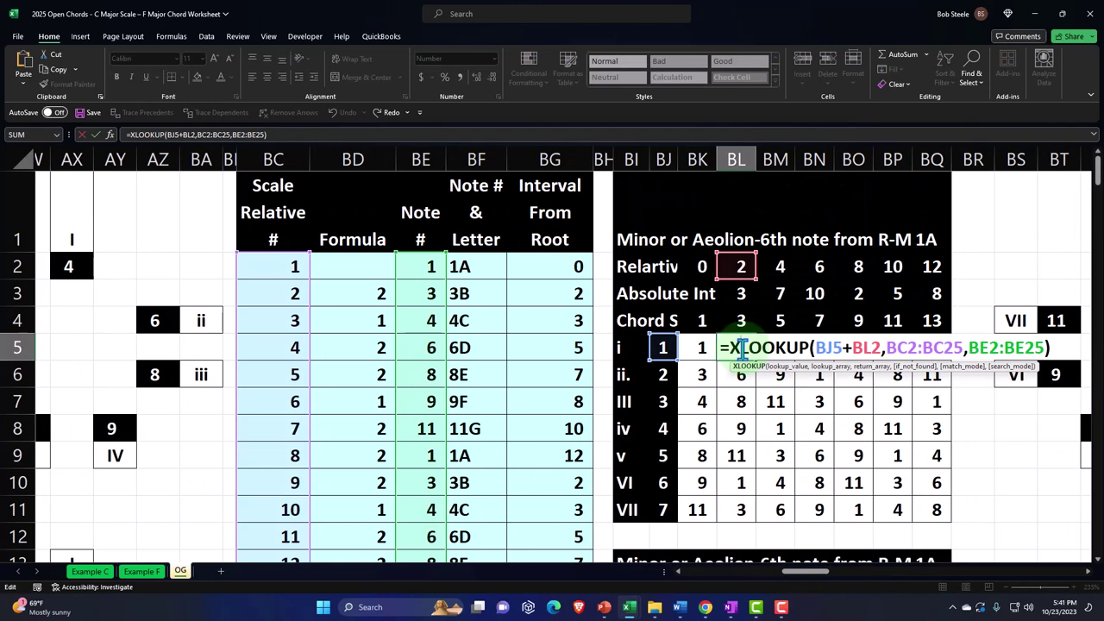
key(Return)
Return to the Major/Ionian table and trace AO5's lookup references back to the scale worksheet
key(Left)
key(Left)
key(Left)
key(Left)
key(Left)
key(Left)
key(Left)
key(Left)
key(Left)
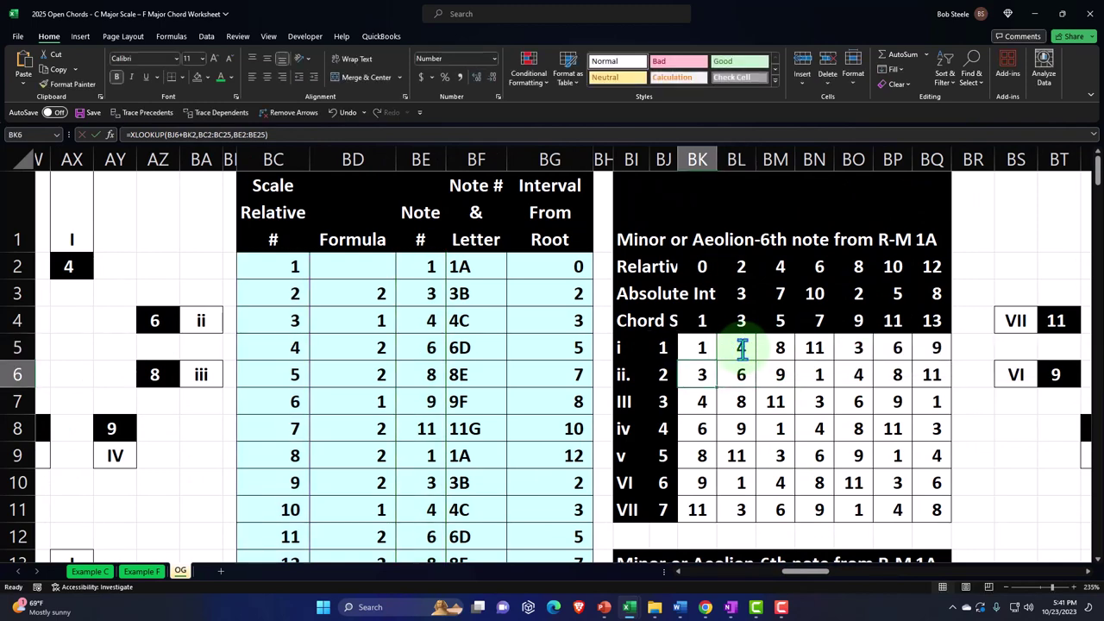
key(Left)
key(Left)
key(Left)
key(Left)
key(Left)
key(Left)
key(Left)
key(Left)
key(Left)
key(Left)
key(Left)
key(Left)
key(Left)
key(Left)
key(Left)
key(Left)
key(Left)
key(Left)
key(Left)
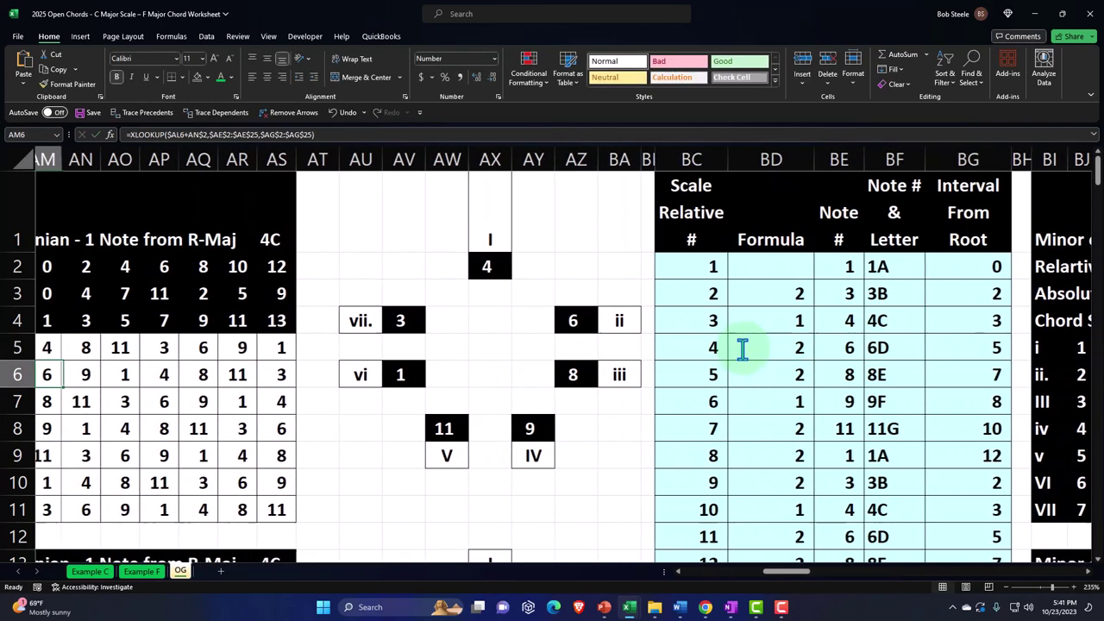
key(Left)
key(Left)
key(Left)
key(Left)
key(Left)
key(Left)
key(Left)
key(Left)
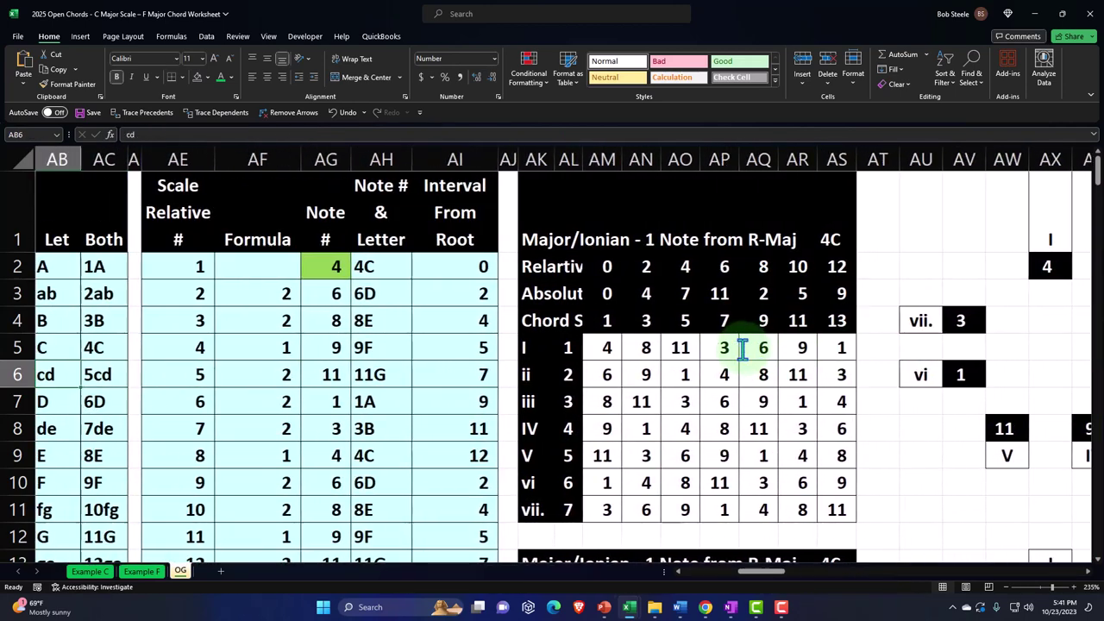
double_click(679, 348)
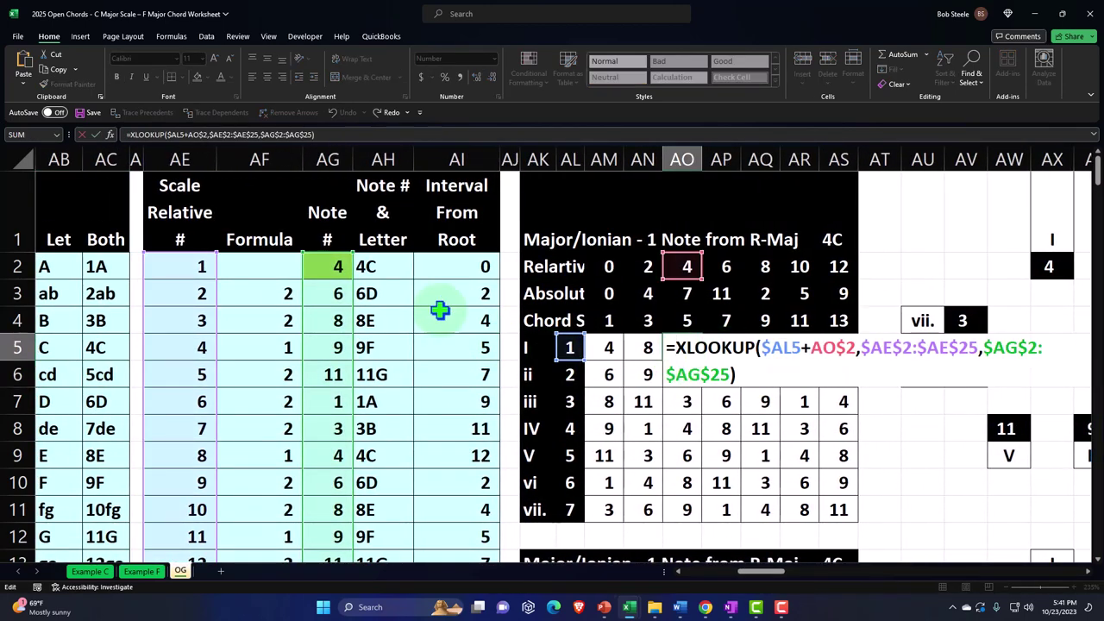
key(Return)
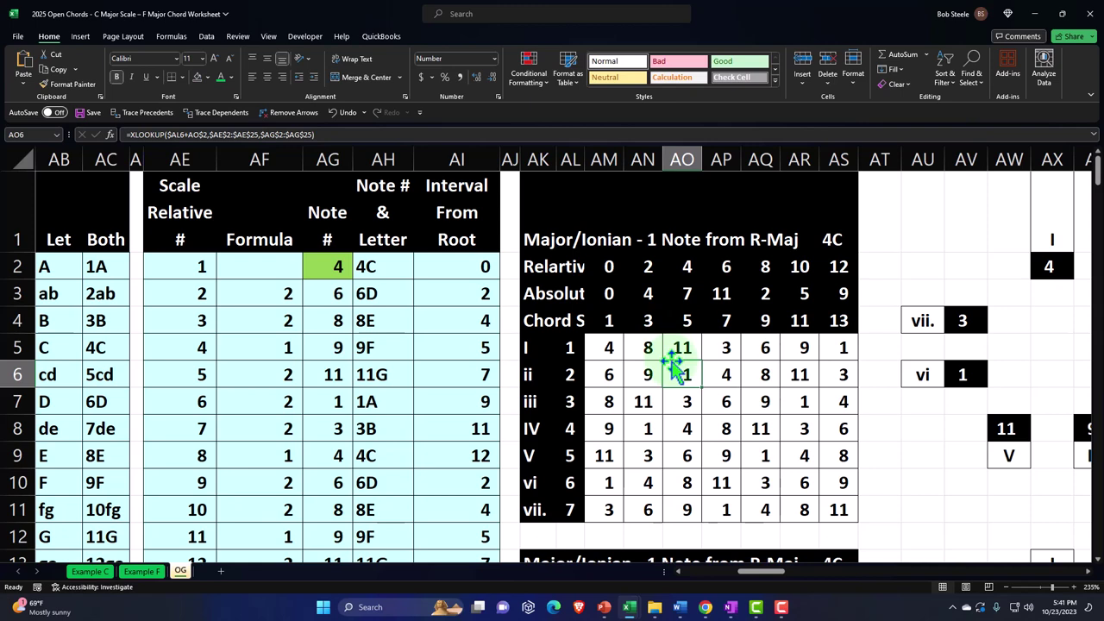
Check the relative interval in AN2 and the absolute-interval IF formula in AN3 against the major scale worksheet
scroll(672, 365, down, 1)
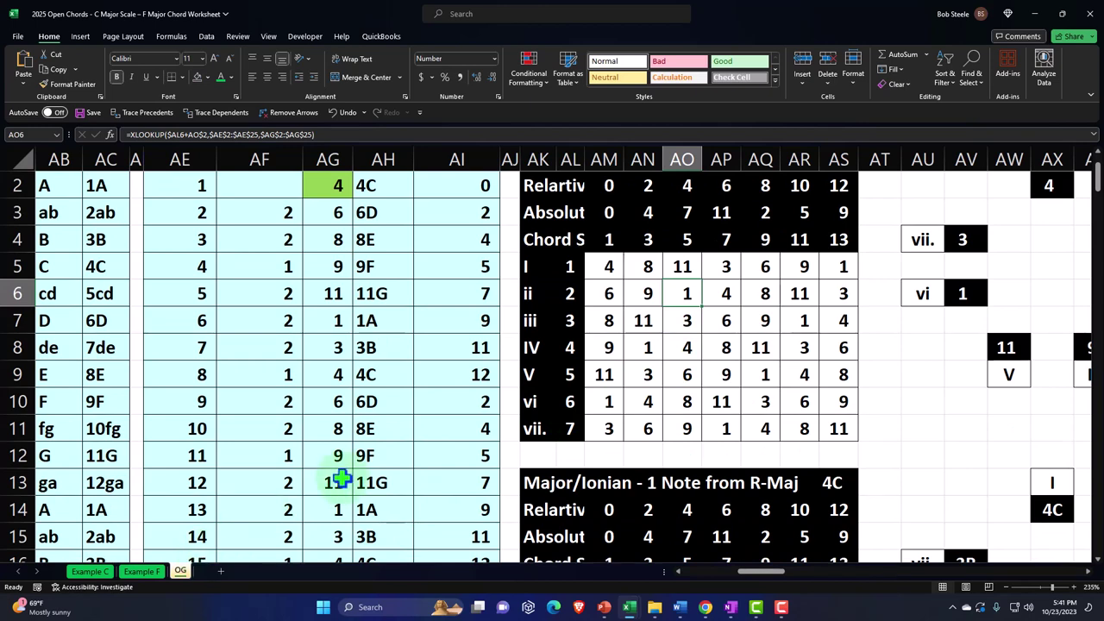
scroll(345, 478, up, 1)
click(653, 270)
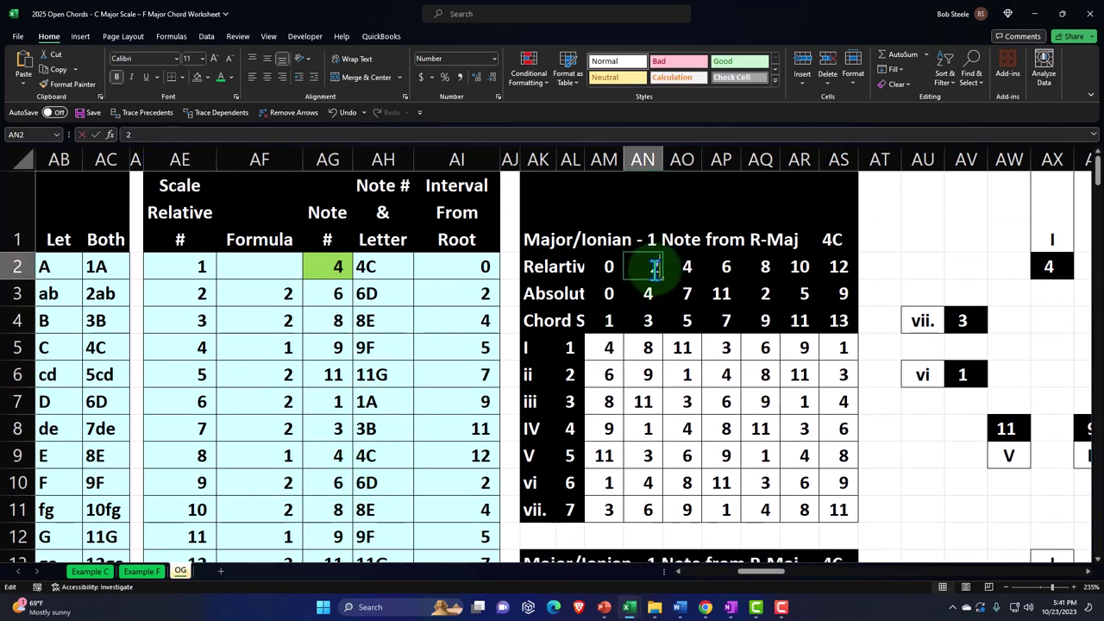
key(Down)
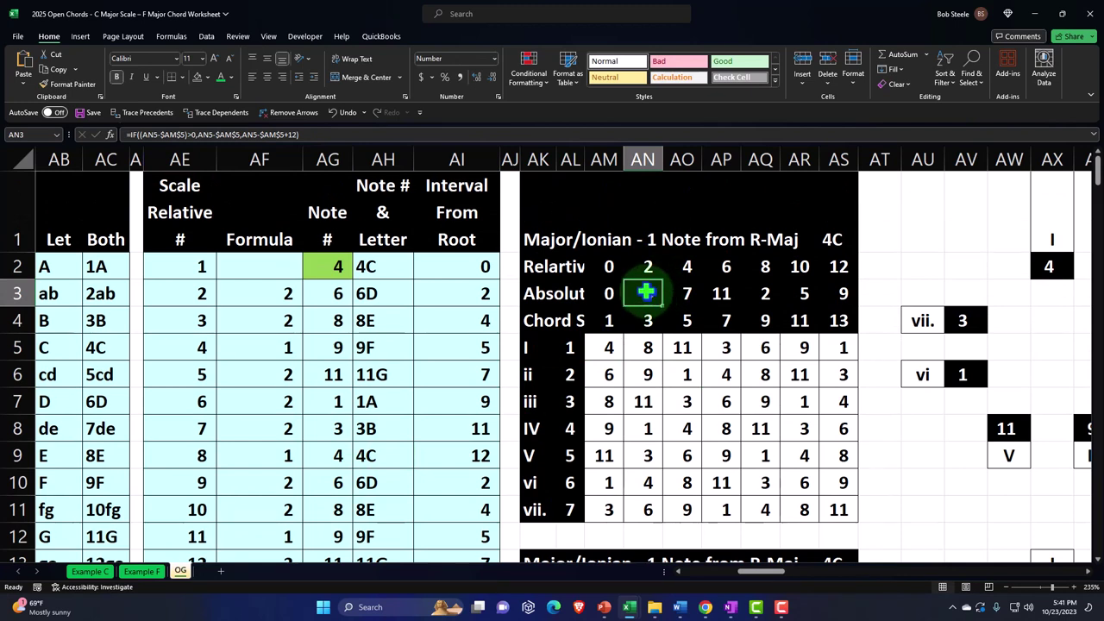
double_click(647, 294)
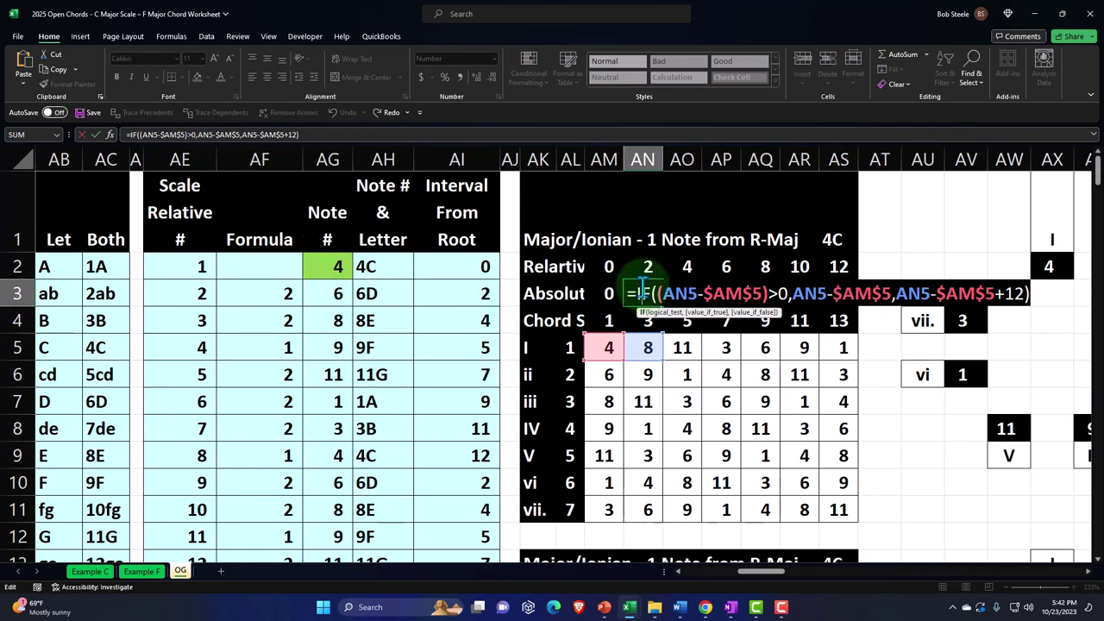
key(Return)
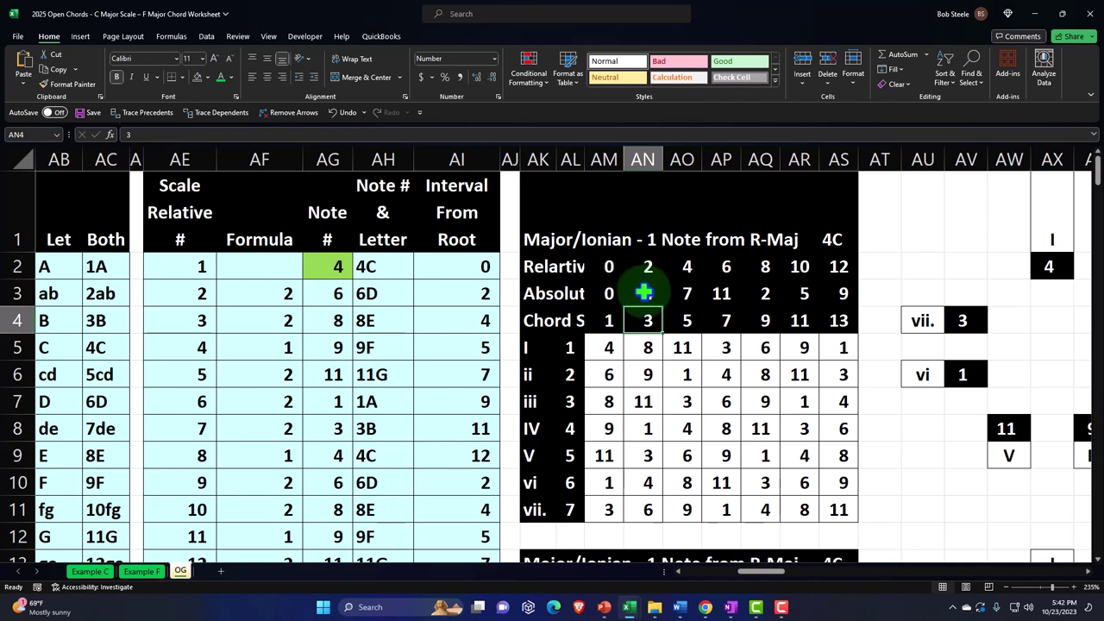
Make the AM5 reference relative in the logical test of the absolute-interval IF formula in AN3, giving (AN5-AM5)>0
double_click(644, 293)
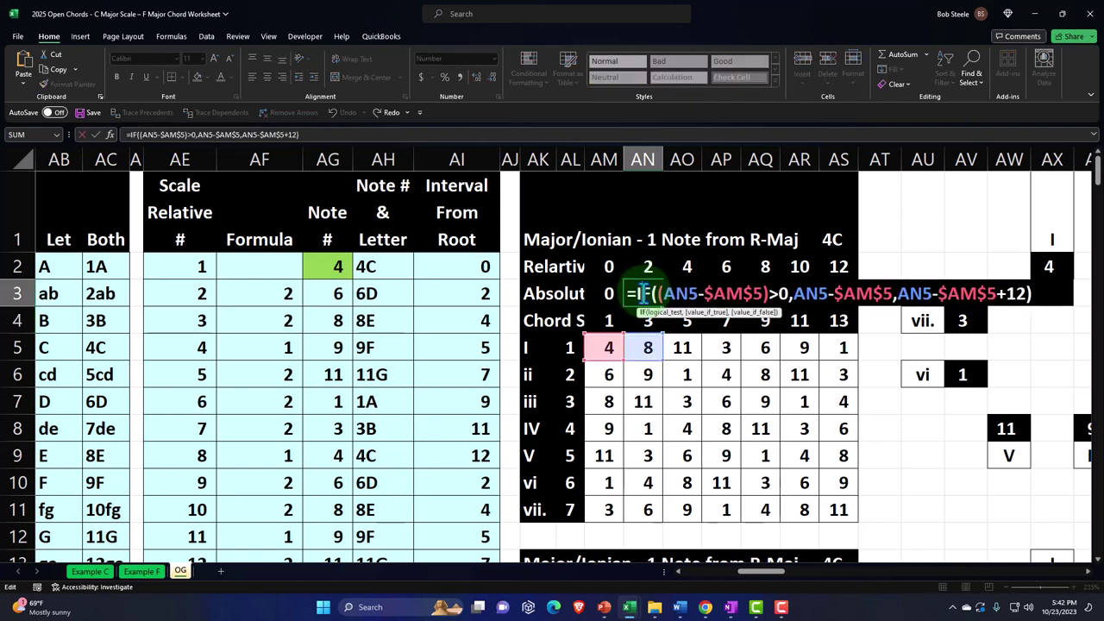
click(755, 295)
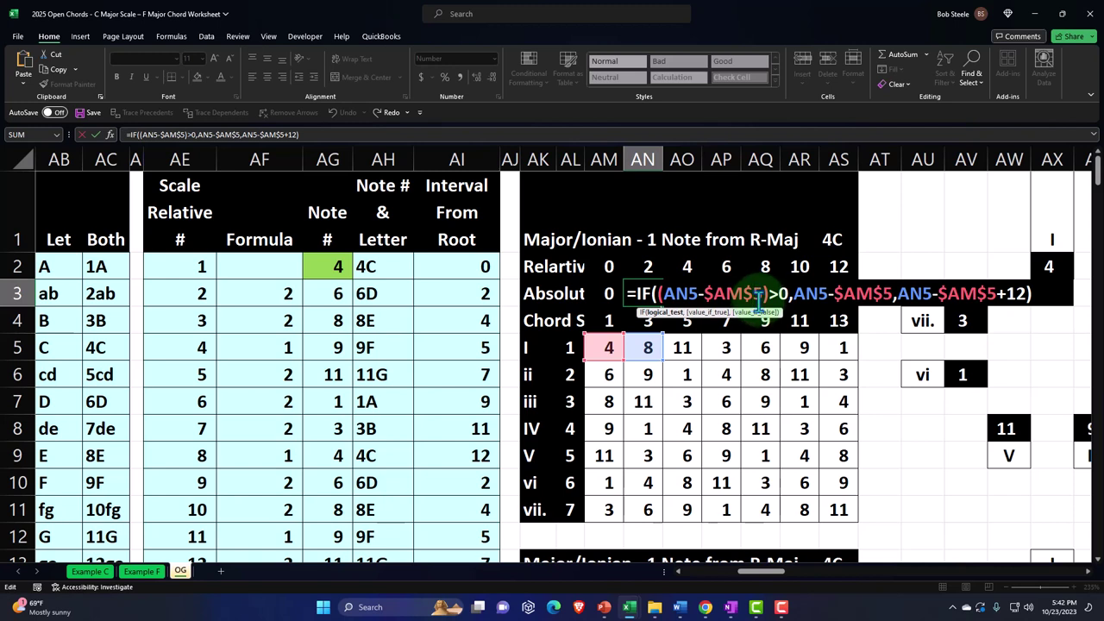
key(BackSpace)
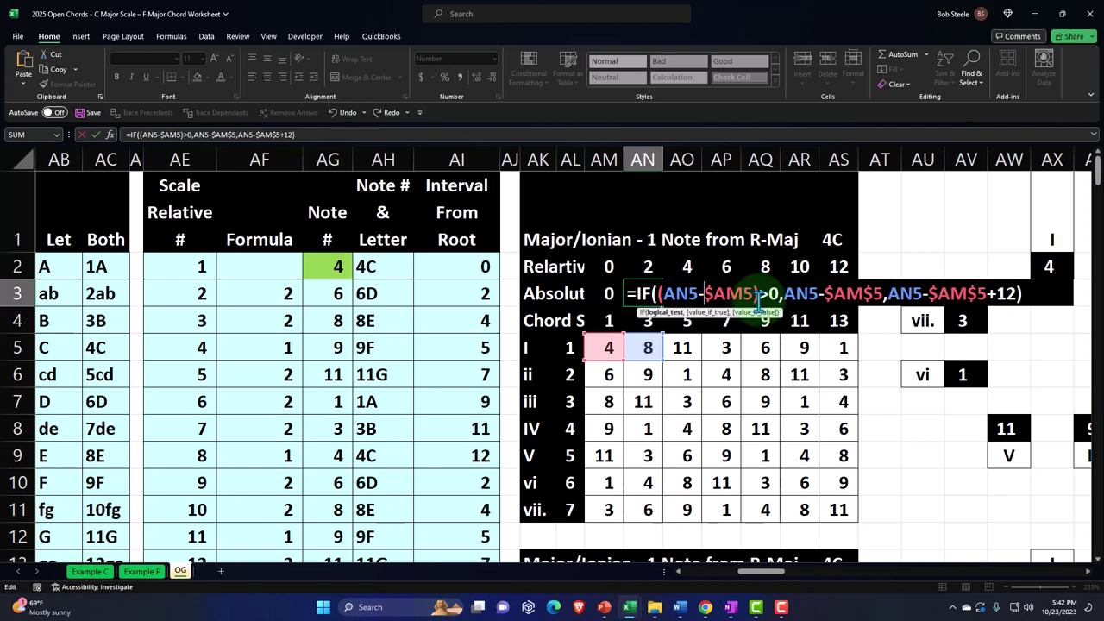
key(Left)
key(Left)
key(BackSpace)
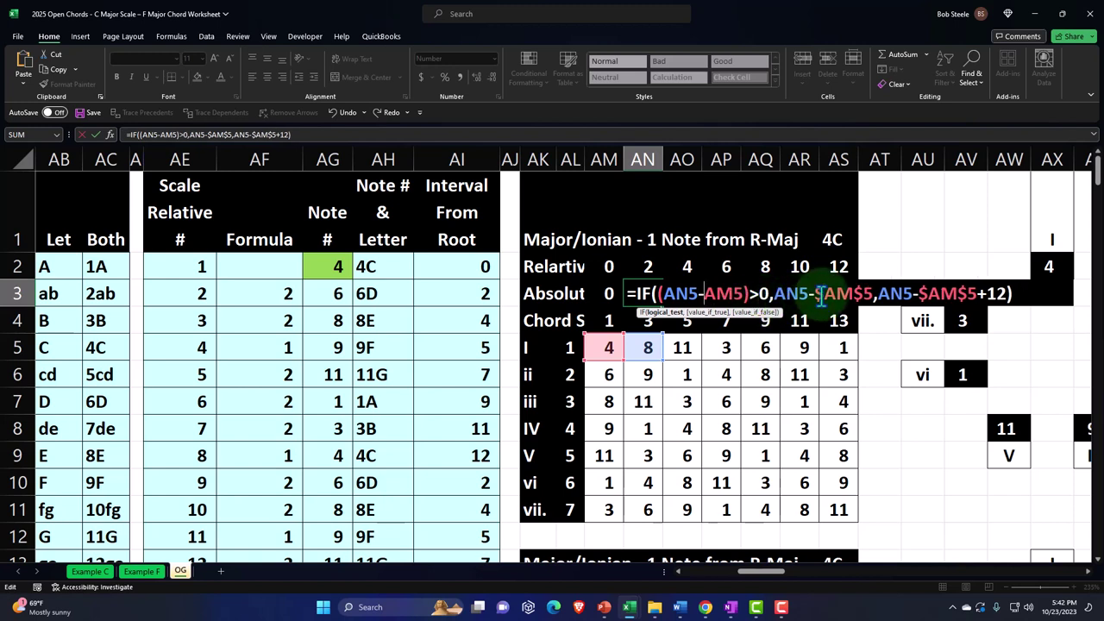
Make AM5 relative in both result arguments of AN3's formula, giving AN5-AM5 and AN5-AM5+12, and commit it
click(850, 295)
key(F4)
key(F4)
key(F4)
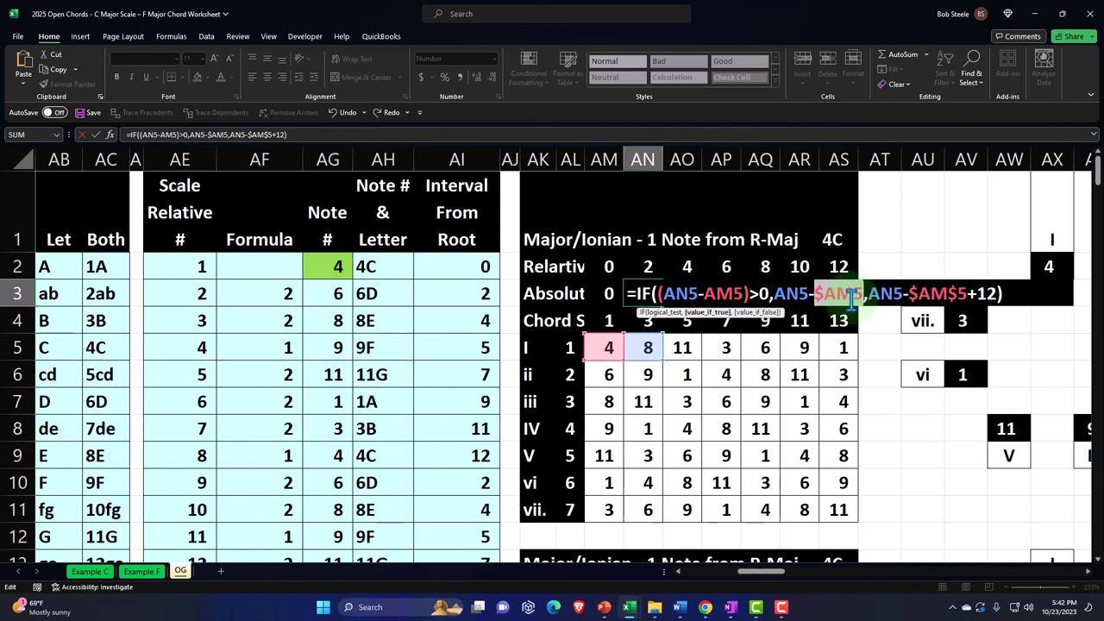
click(919, 293)
key(F4)
key(F4)
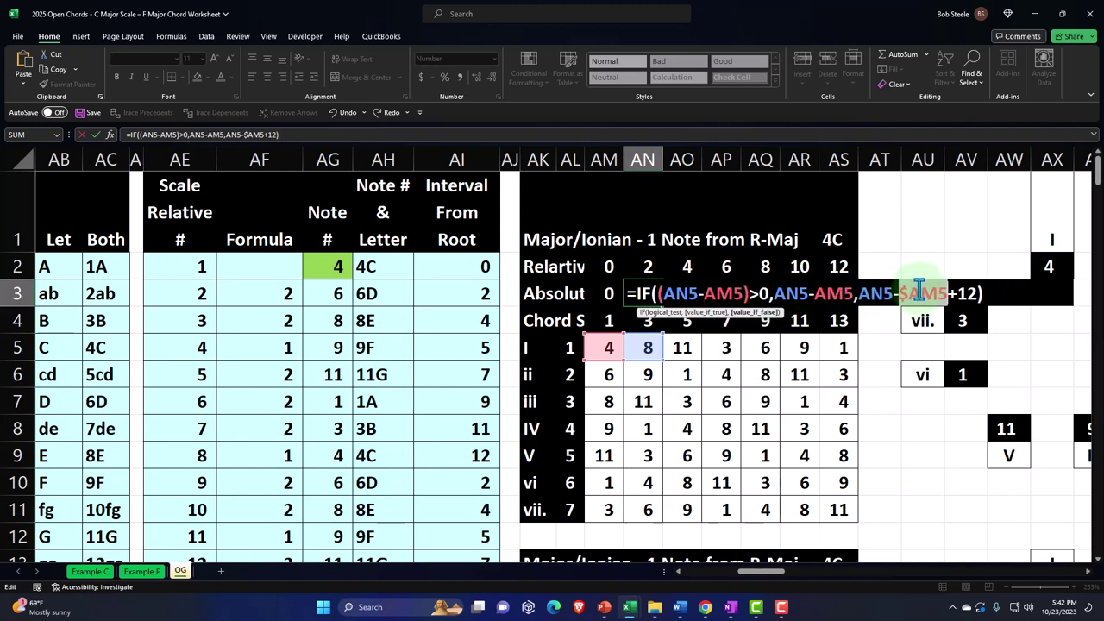
key(F4)
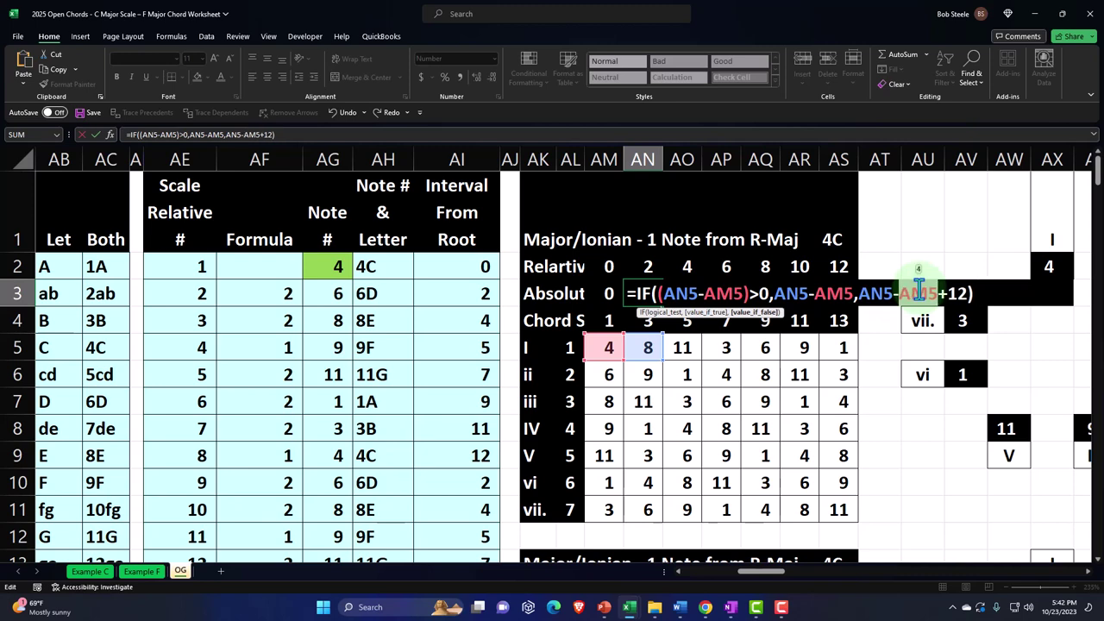
key(Return)
Make AM5 relative in the logical test of AO3's absolute-interval formula, giving (AO5-AM5)>0
click(692, 292)
double_click(694, 294)
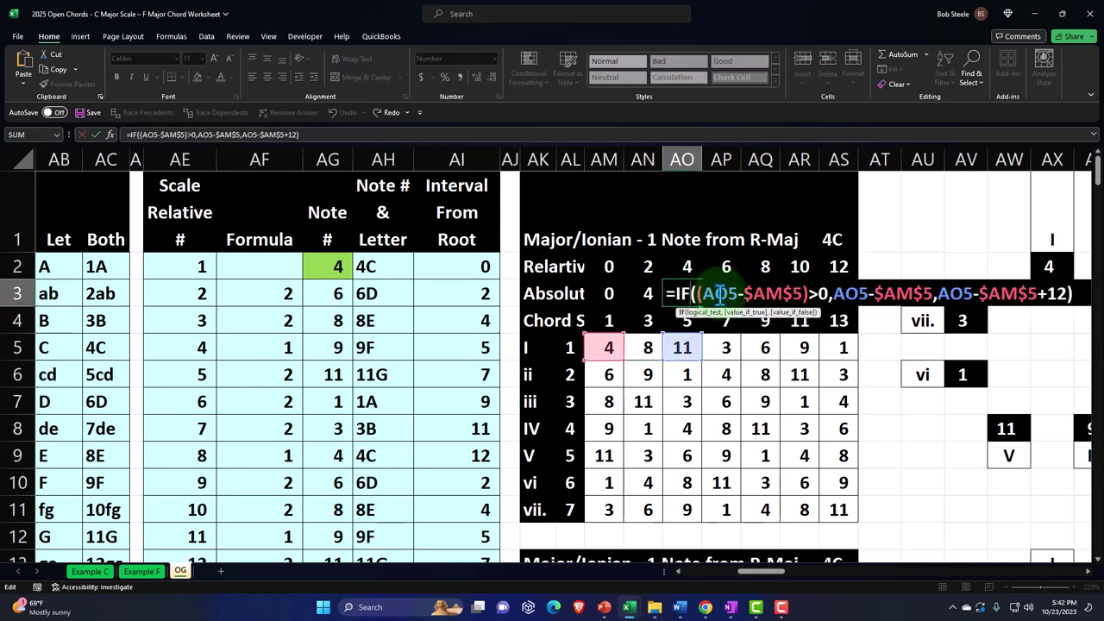
click(763, 293)
key(F4)
key(F4)
key(F4)
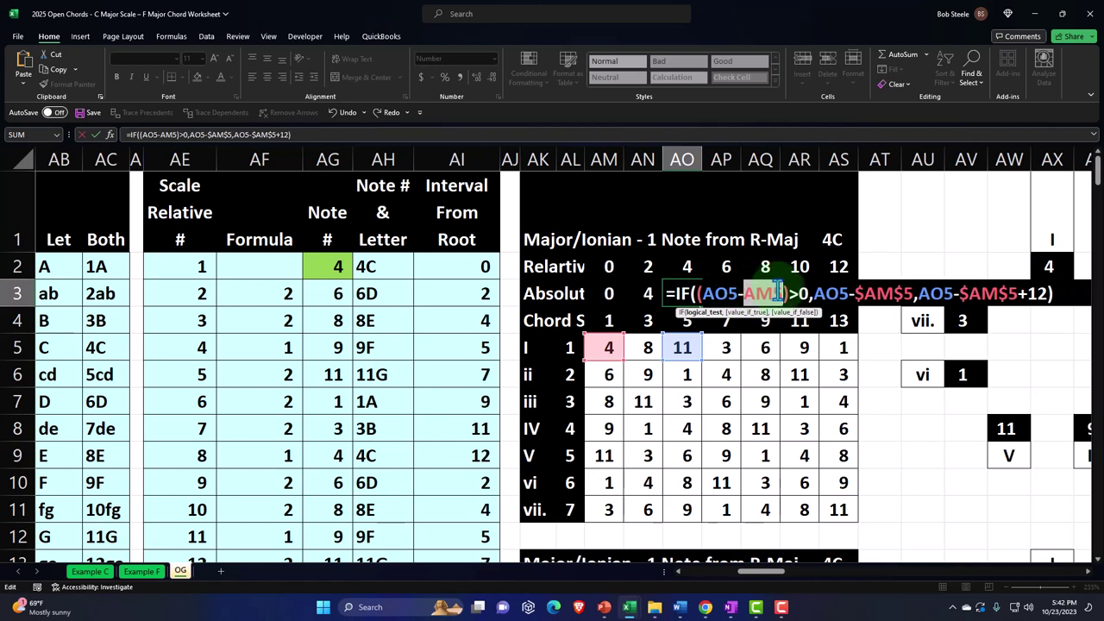
Make AM5 relative in both result arguments of AO3's formula, giving AO5-AM5 and AO5-AM5+12, and commit it
click(874, 293)
key(F4)
key(F4)
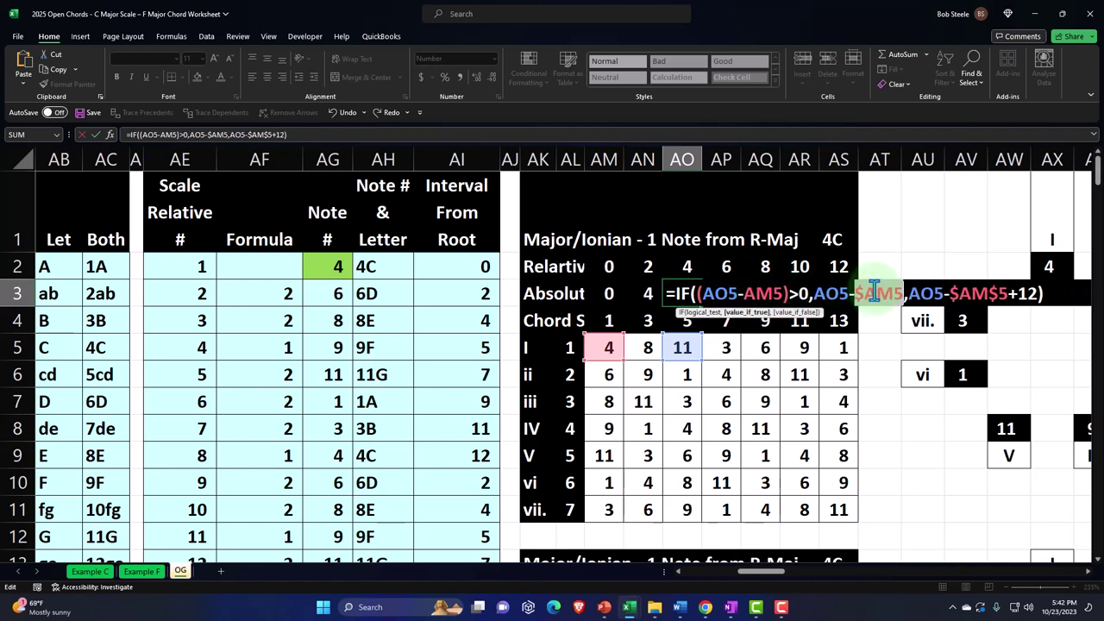
key(F4)
click(963, 293)
key(F4)
key(F4)
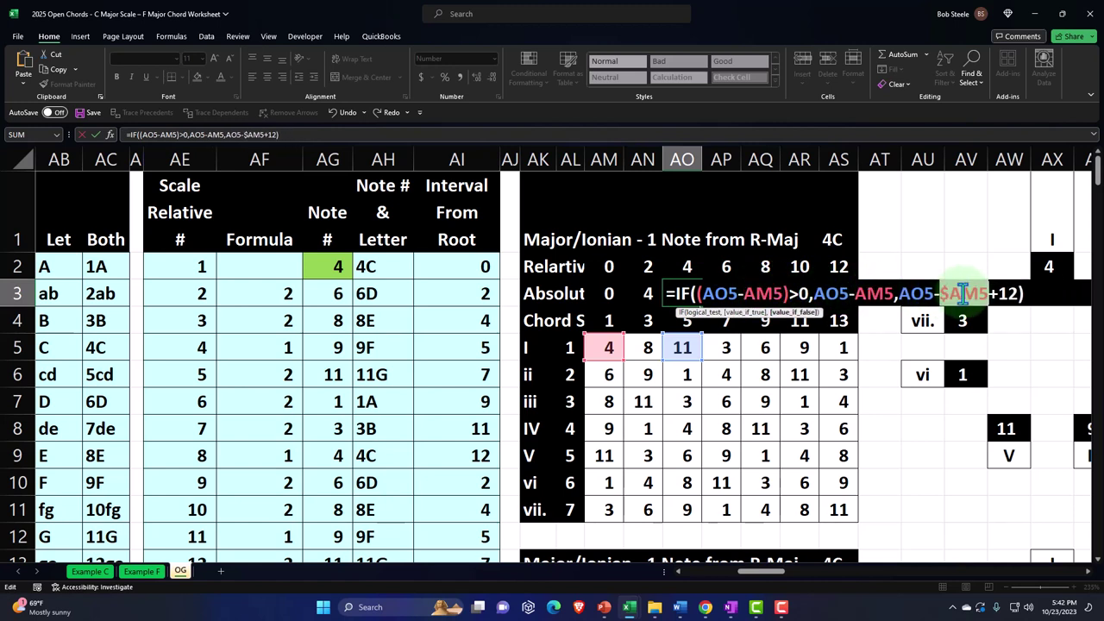
key(F4)
key(Return)
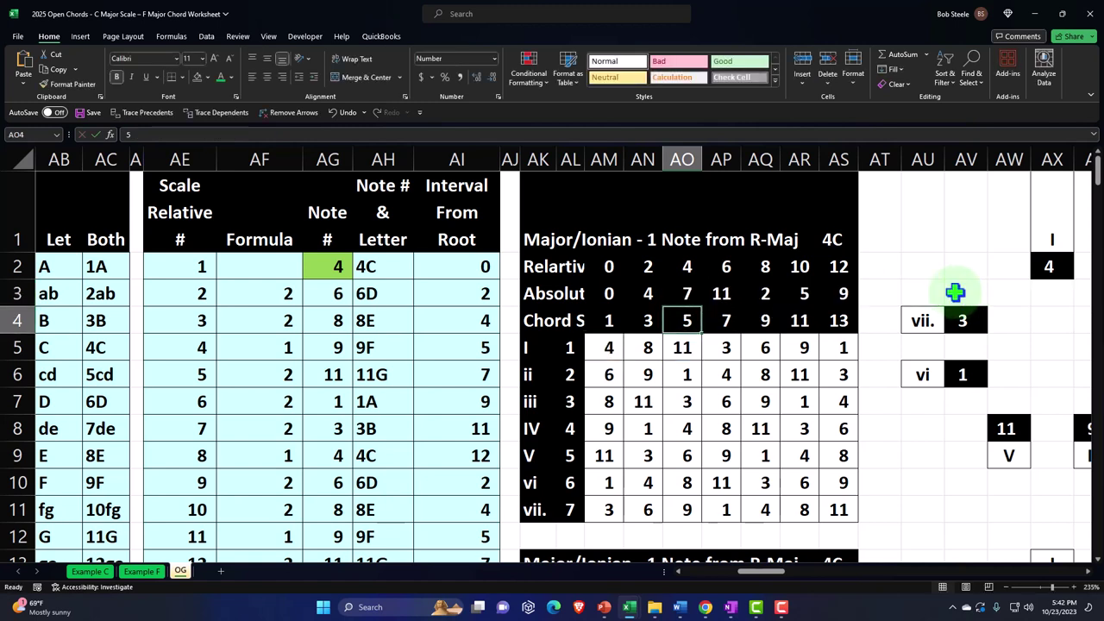
Make AM5 relative in the logical test of AP3's absolute-interval formula, giving (AP5-AM5)>0
double_click(721, 293)
click(799, 293)
key(F4)
key(F4)
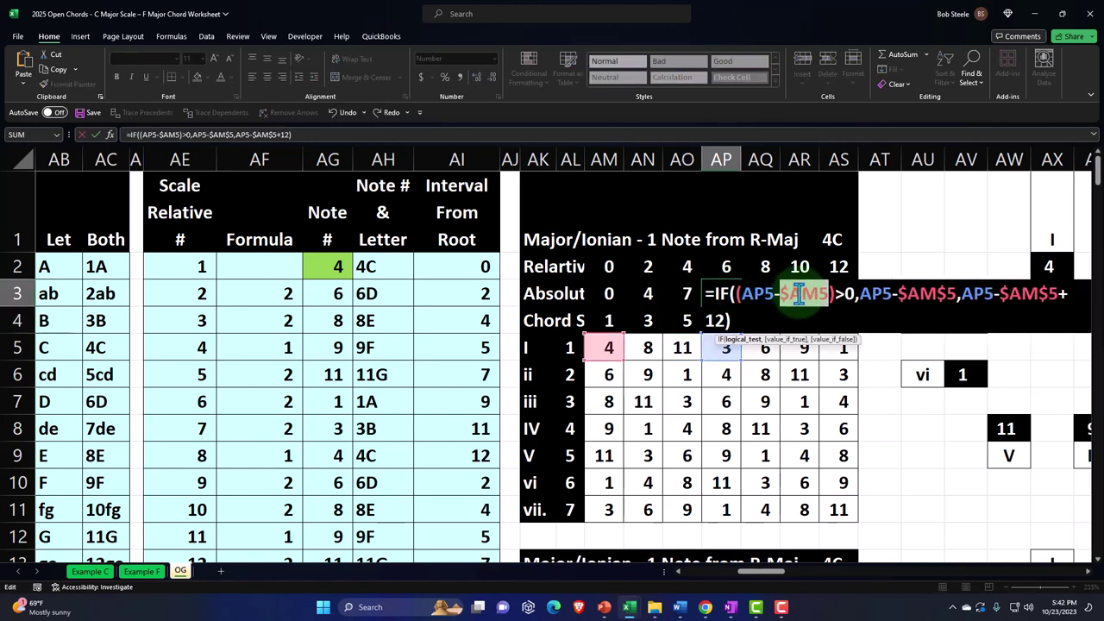
key(F4)
Make AM5 relative in both result arguments of AP3's formula, giving AP5-AM5 and AP5-AM5+12, and commit it
click(905, 288)
key(F4)
key(F4)
key(F4)
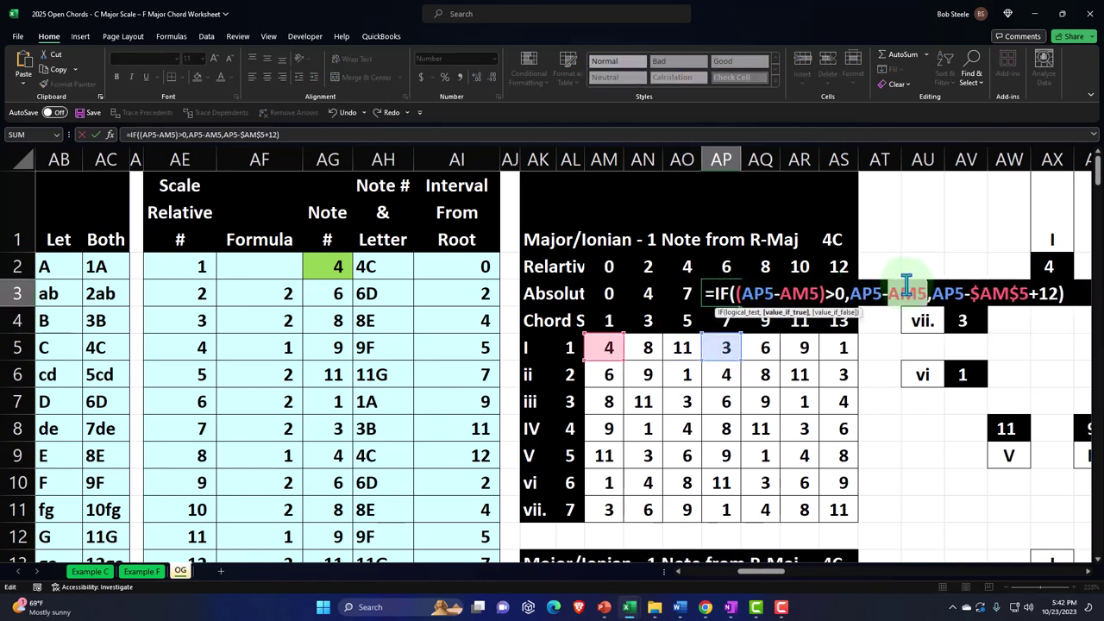
click(992, 289)
key(F4)
key(F4)
key(F4)
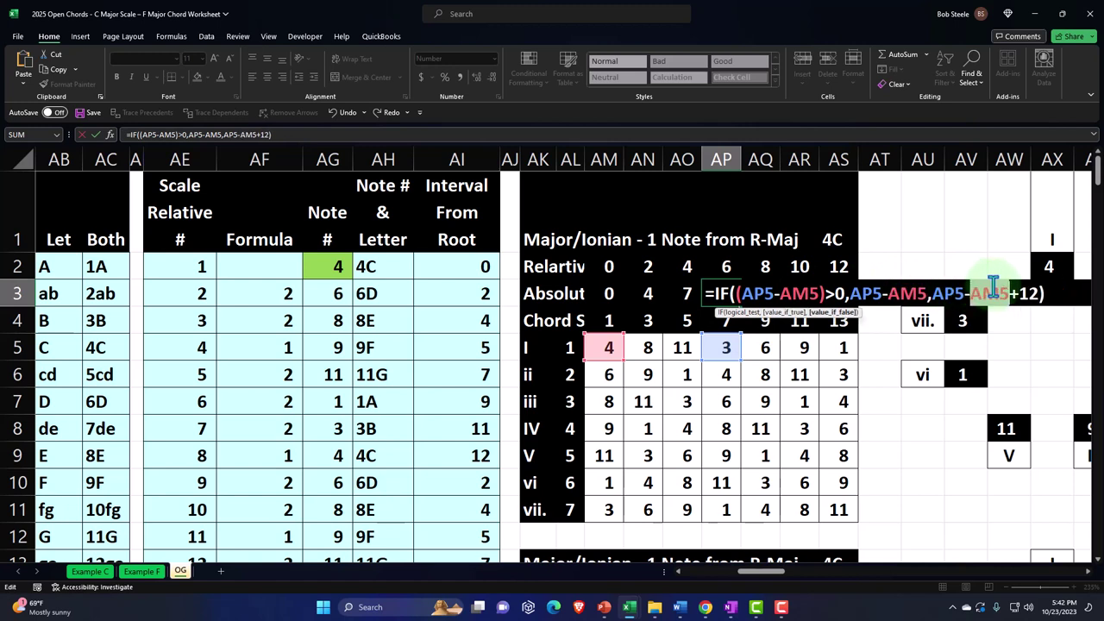
key(Return)
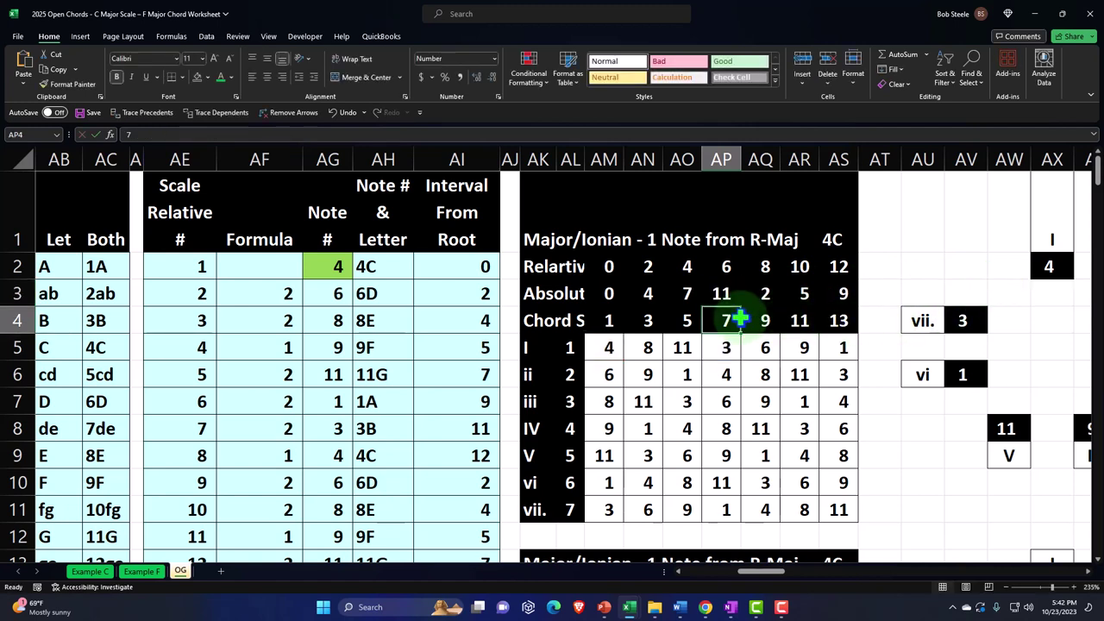
Make the lookup value in AM5's XLOOKUP formula in the Major/Ionian number table fully relative, giving AL5+AM2
drag(611, 346, 836, 505)
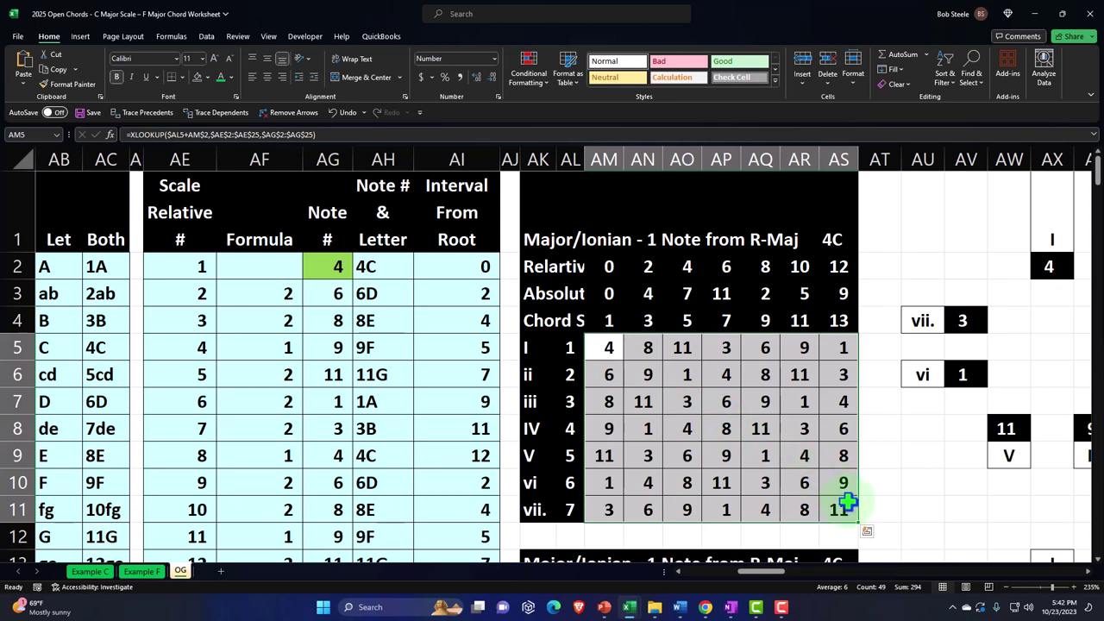
double_click(609, 348)
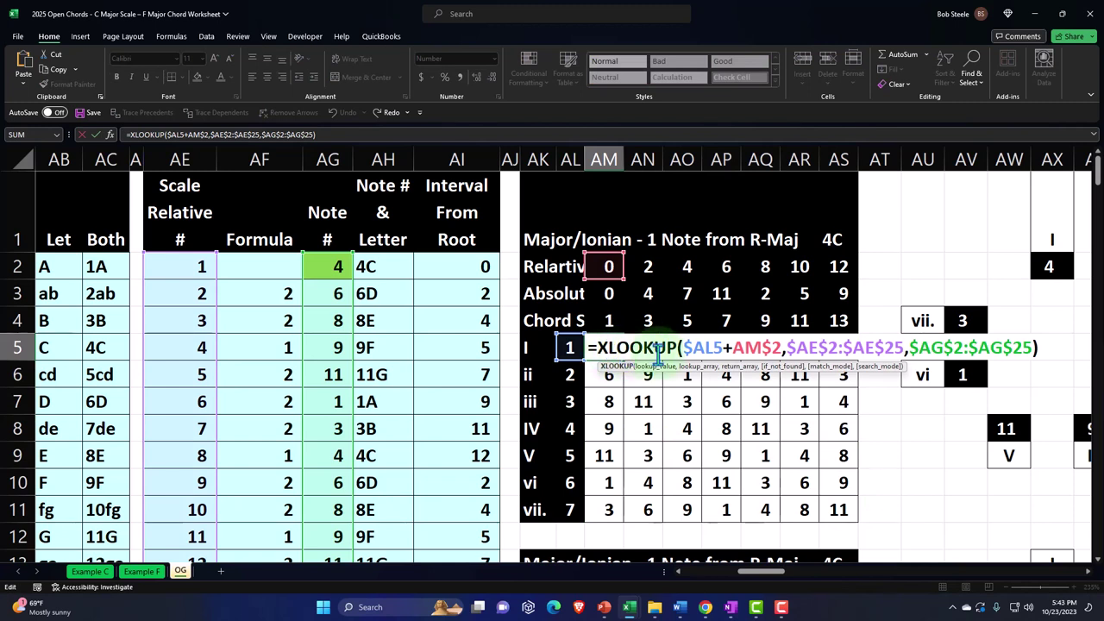
click(704, 348)
key(F4)
click(738, 348)
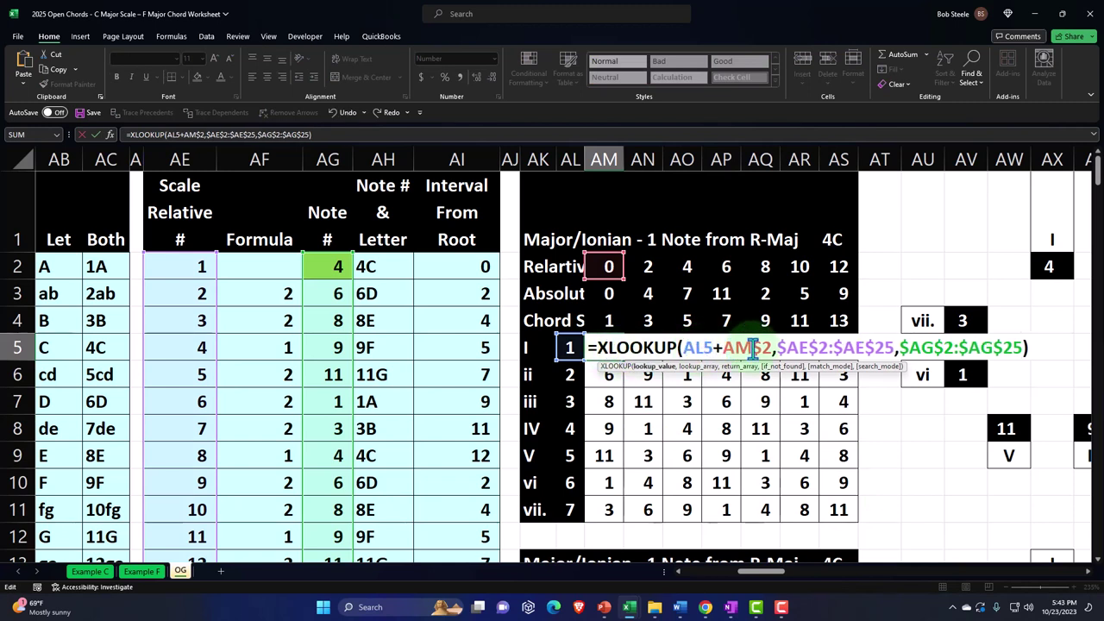
key(F4)
key(F4)
Remove the absolute references from the lookup array in AM5's XLOOKUP formula, giving AE2:AE25
click(790, 348)
key(F4)
key(F4)
click(818, 348)
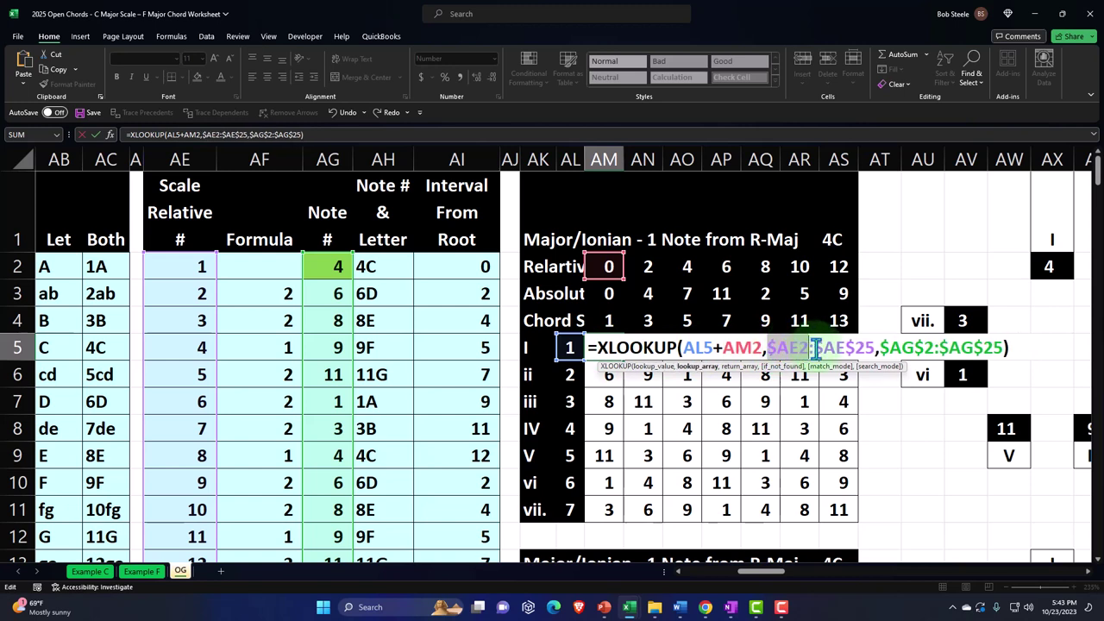
key(F4)
key(F4)
key(F4)
Make the return array in AM5's XLOOKUP formula relative as AG2:AG25 and commit the formula
click(874, 348)
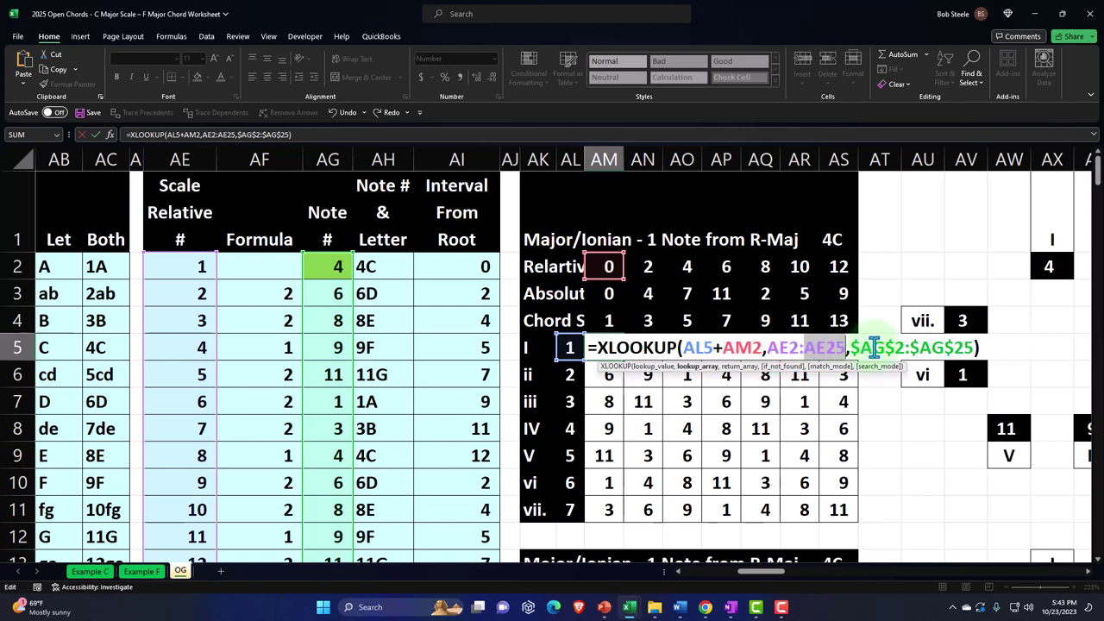
key(F4)
key(F4)
click(900, 347)
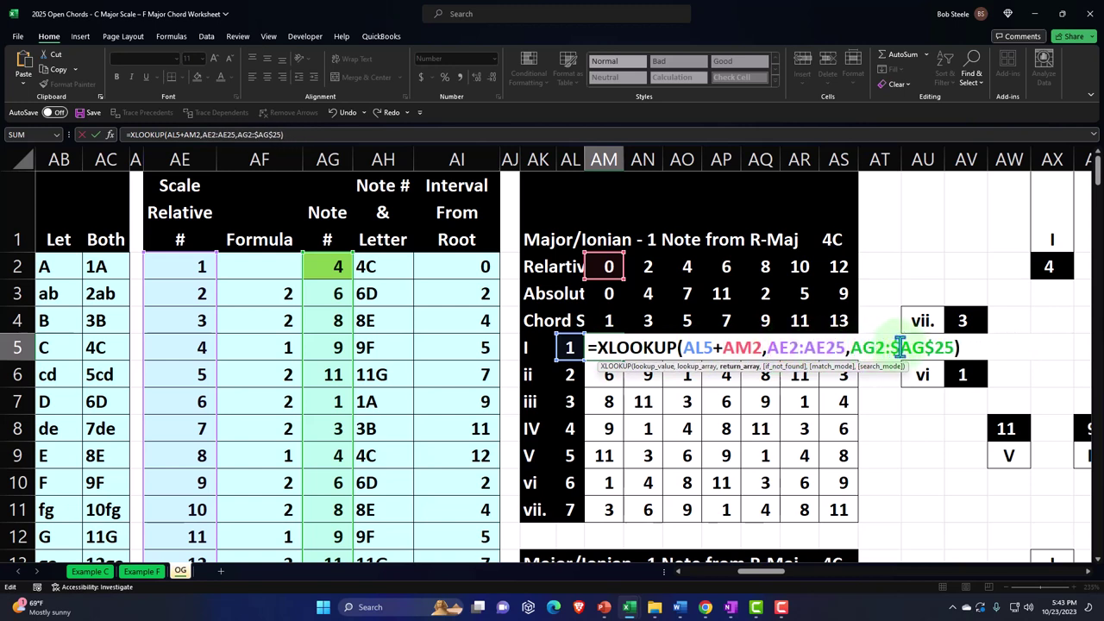
key(F4)
key(F4)
key(F4)
key(Return)
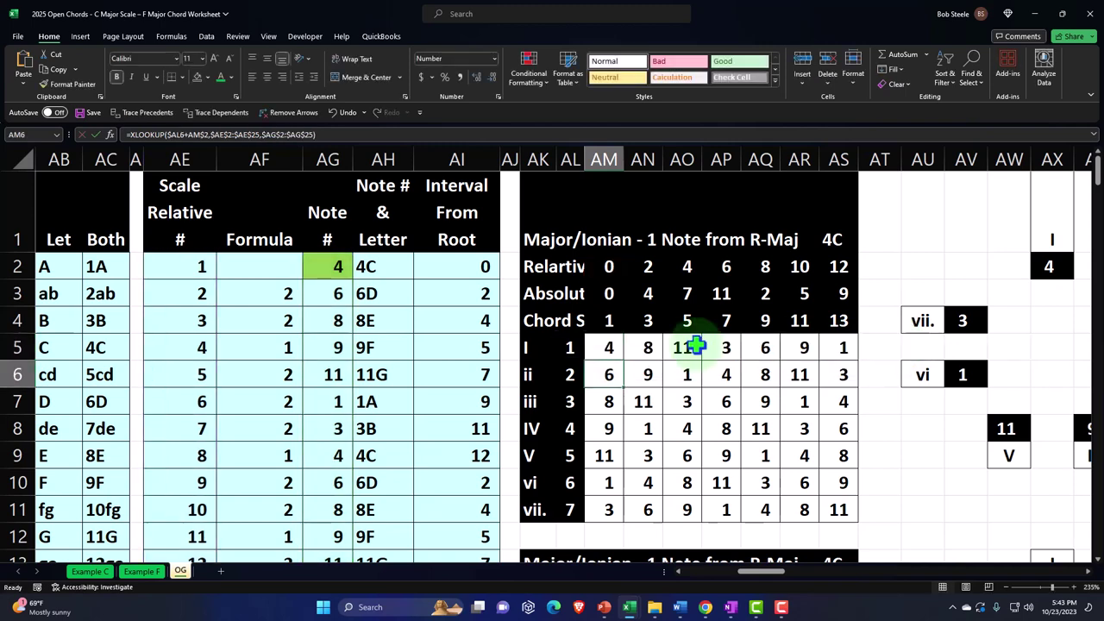
Make the lookup value in AM6's XLOOKUP formula fully relative, giving AL6+AM2
double_click(606, 374)
click(703, 375)
key(F4)
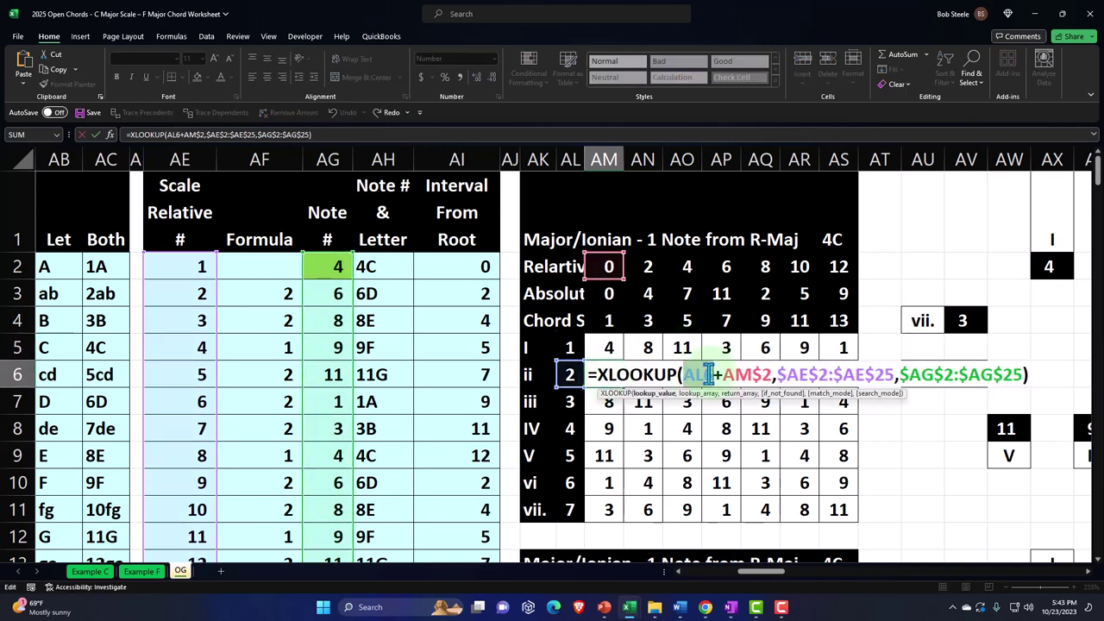
click(752, 375)
key(F4)
key(F4)
Remove the absolute references from the lookup array in AM6's XLOOKUP formula, giving AE2:AE25
click(792, 375)
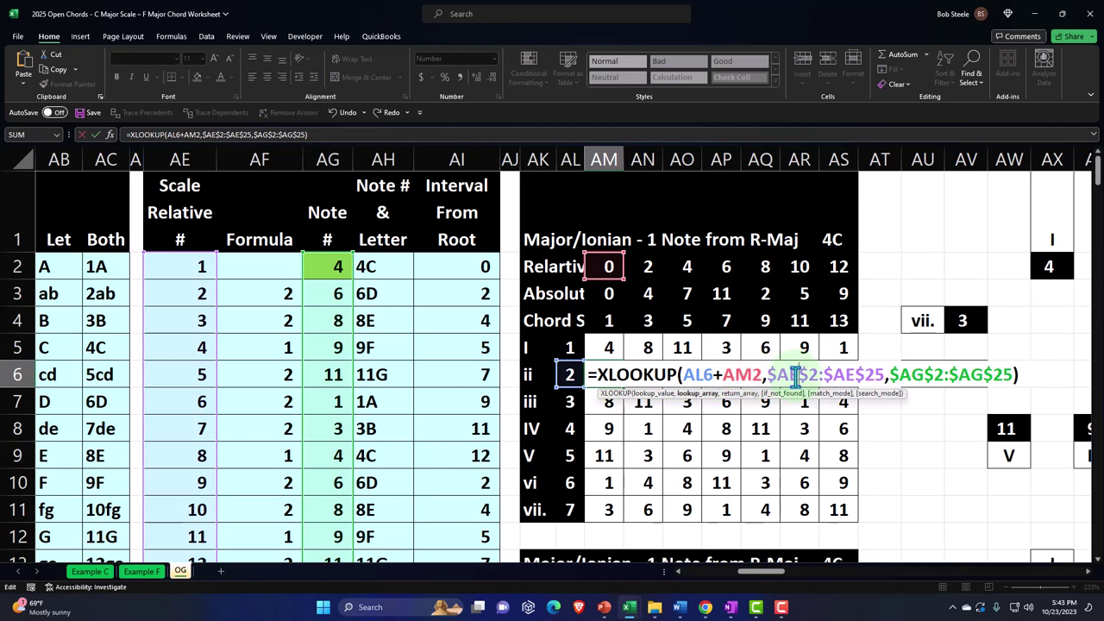
key(F4)
key(F4)
key(F4)
click(823, 375)
key(F4)
key(F4)
key(F4)
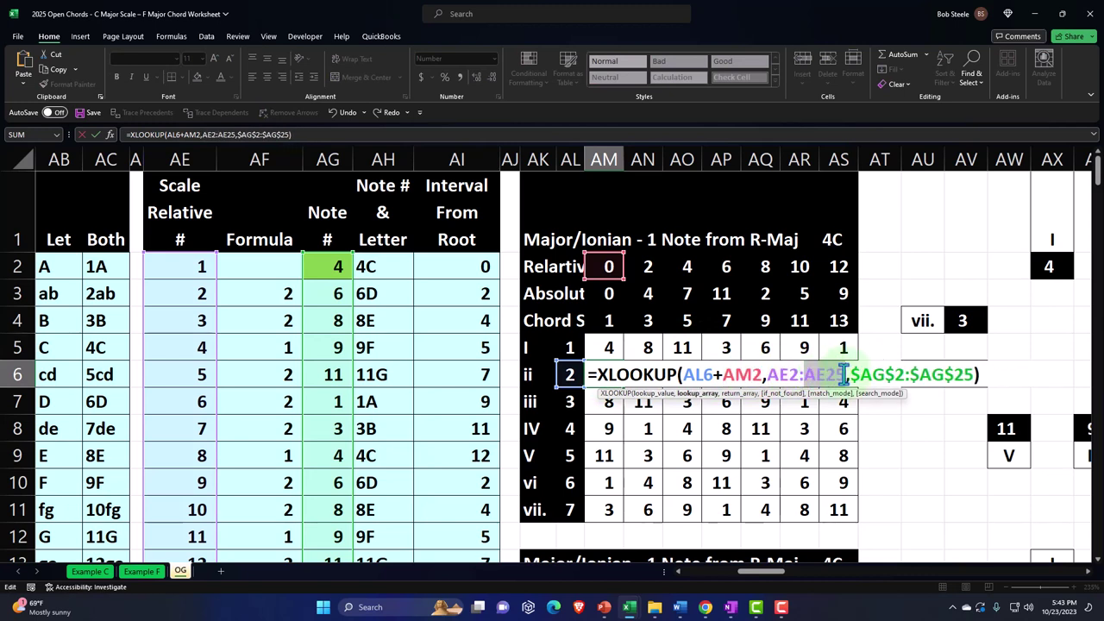
Make the return array in AM6's XLOOKUP formula relative as AG2:AG25 and commit the formula
click(861, 373)
key(F4)
key(F4)
key(F4)
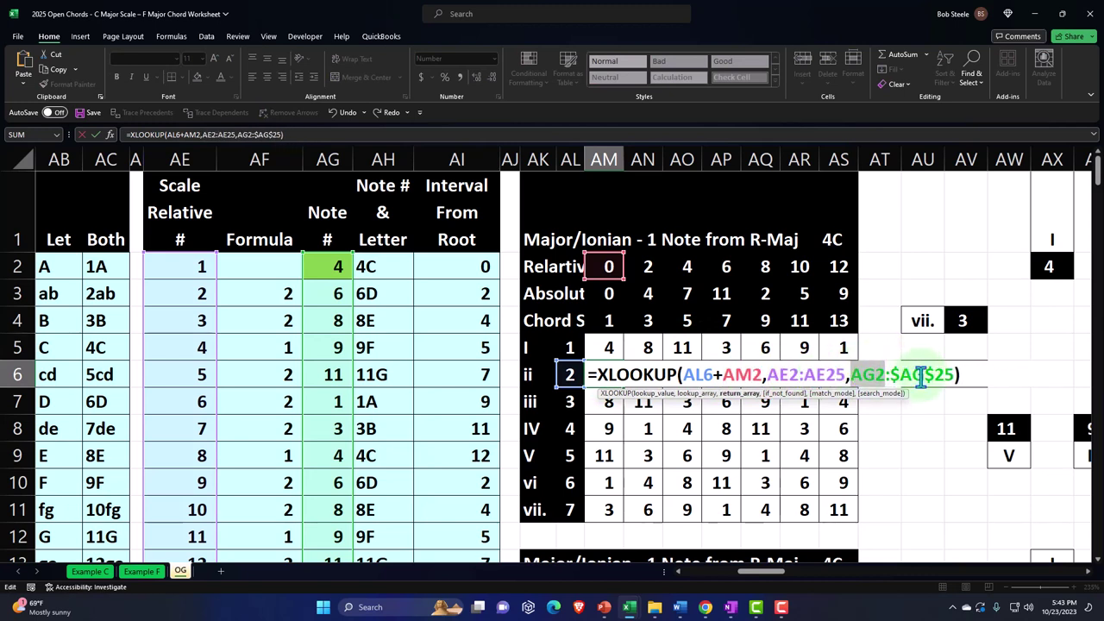
click(918, 373)
key(F4)
key(F4)
key(F4)
key(Return)
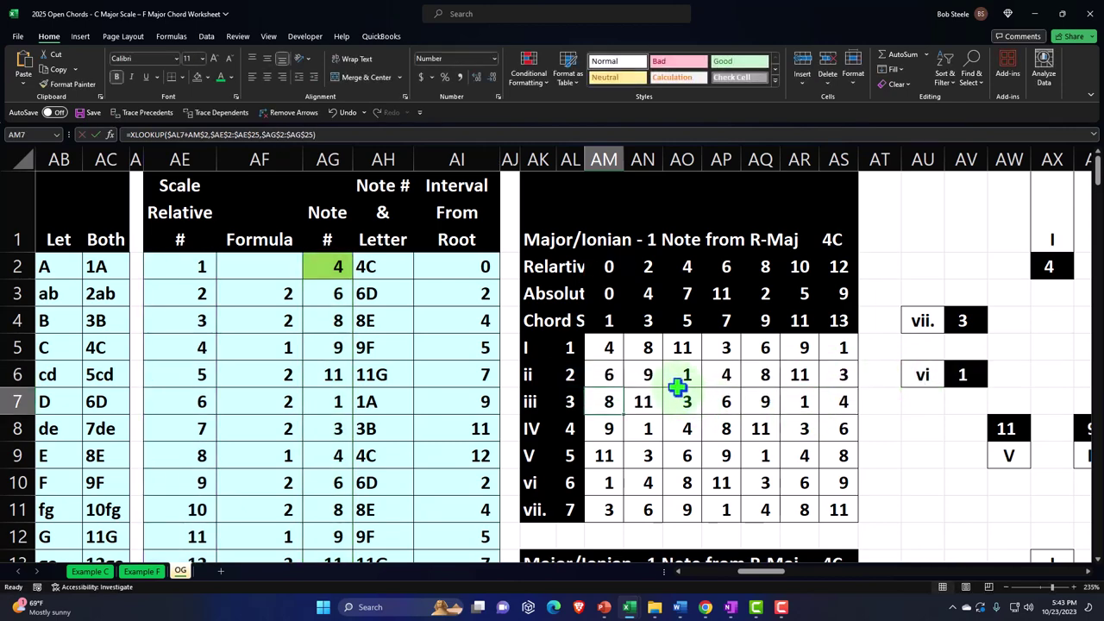
Make the lookup array in AM17's XLOOKUP formula in the Major/Ionian note-letter table relative, giving AG2:AG25
scroll(674, 399, down, 4)
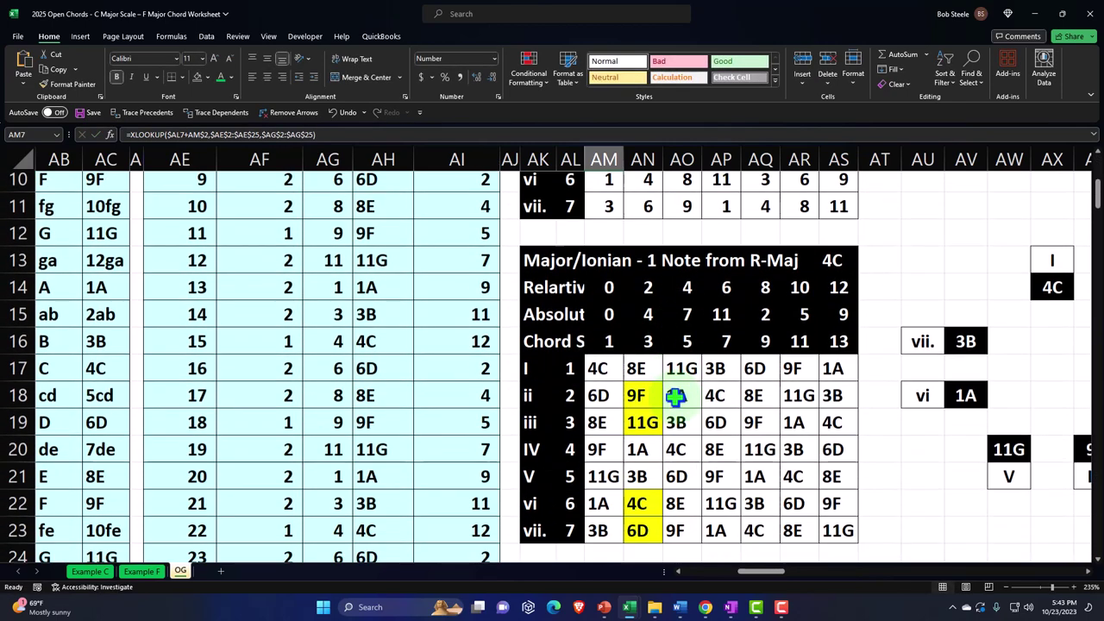
scroll(676, 399, up, 1)
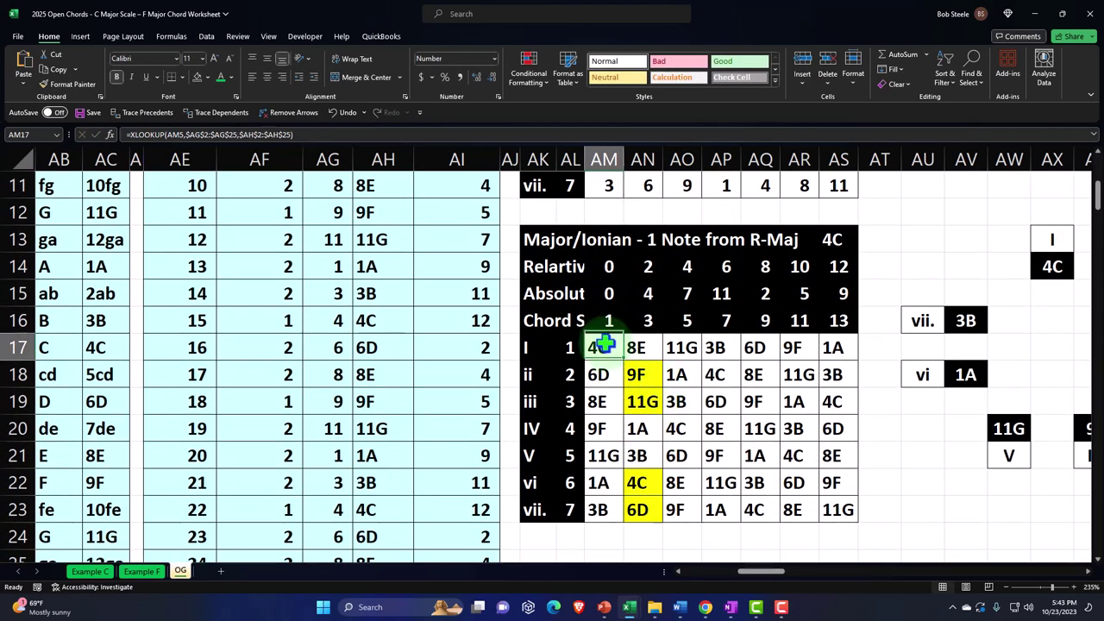
double_click(604, 345)
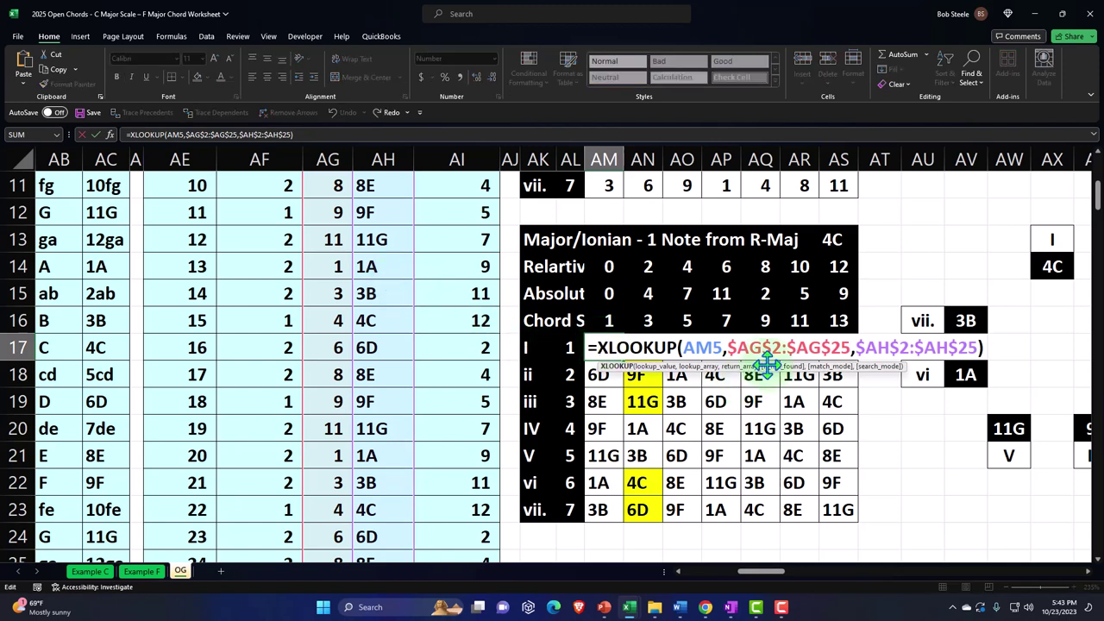
click(754, 345)
key(Delete)
key(F4)
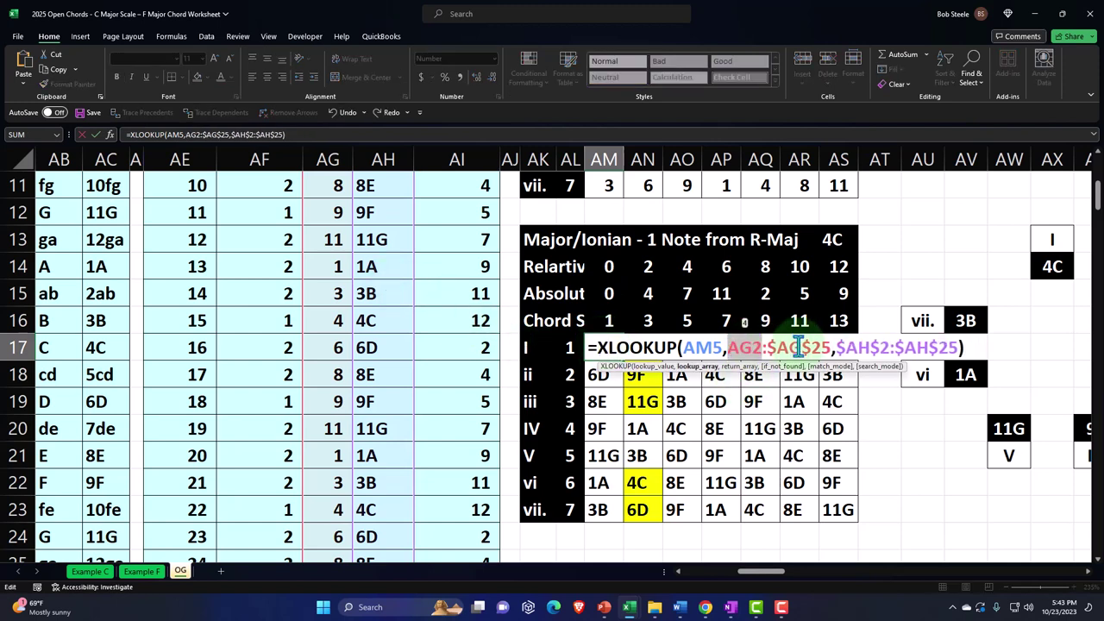
click(799, 347)
key(F4)
key(F4)
Make the return array in AM17's XLOOKUP formula relative as AH2:AH25 and commit the formula
click(841, 346)
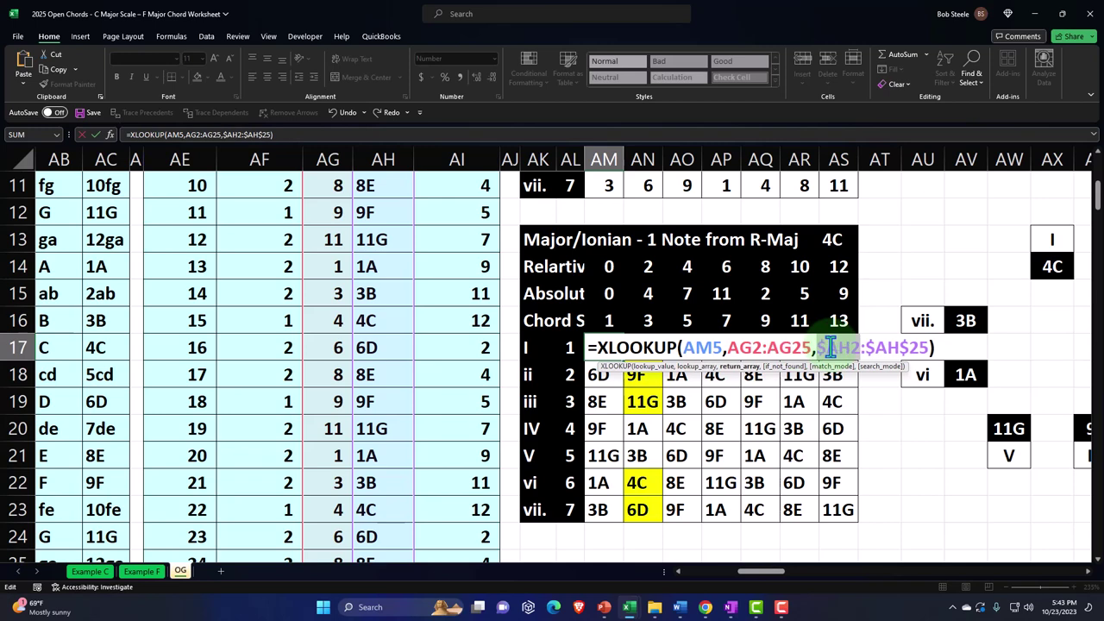
key(F4)
key(F4)
key(F4)
click(877, 348)
key(F4)
key(F4)
key(F4)
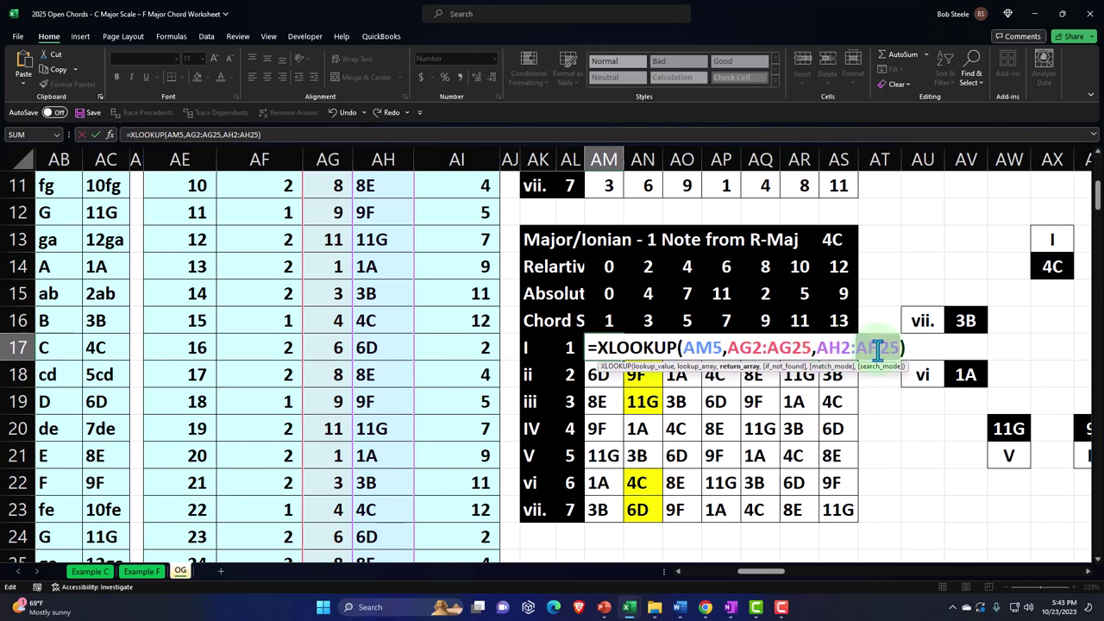
key(Return)
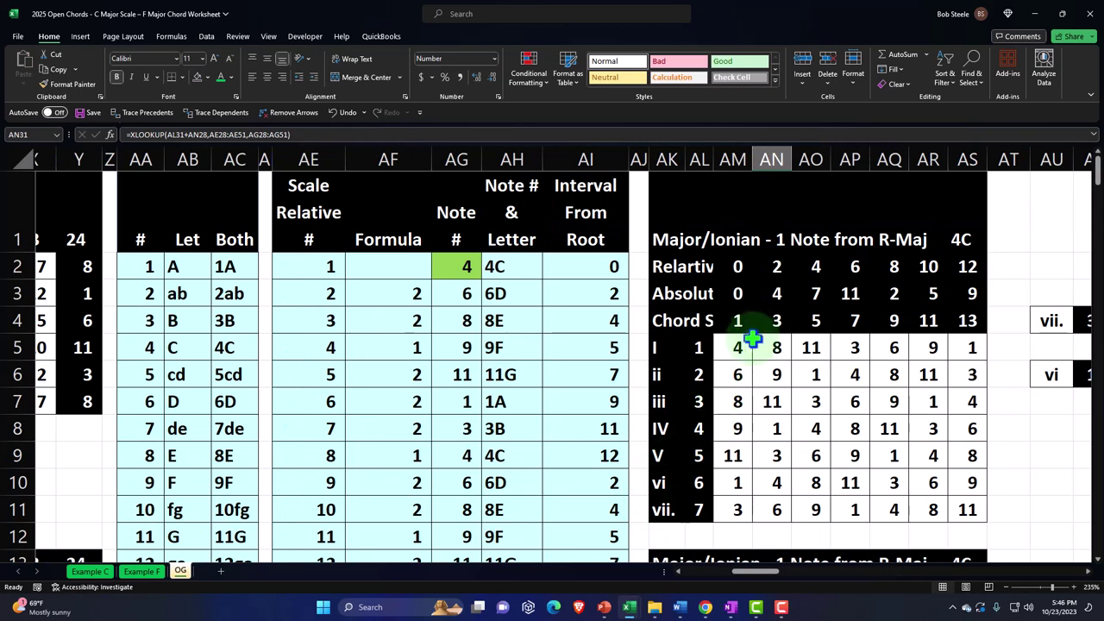
Inspect the formulas in AM5, AO2 and AO3 of the Major/Ionian table, leaving them as they are
double_click(739, 347)
key(Return)
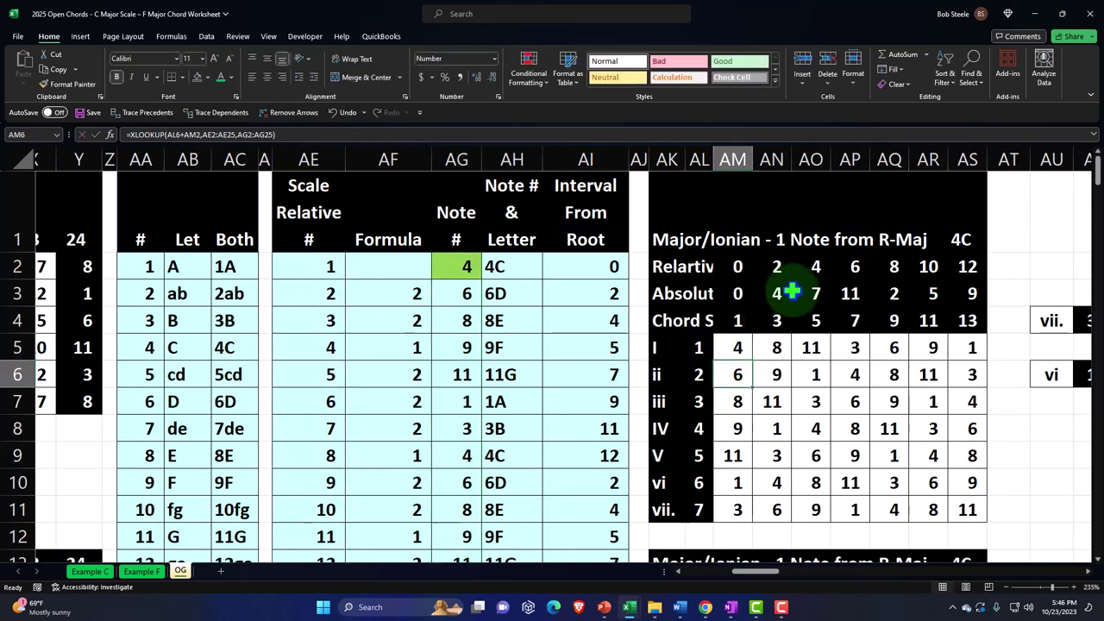
click(815, 266)
double_click(816, 267)
key(Return)
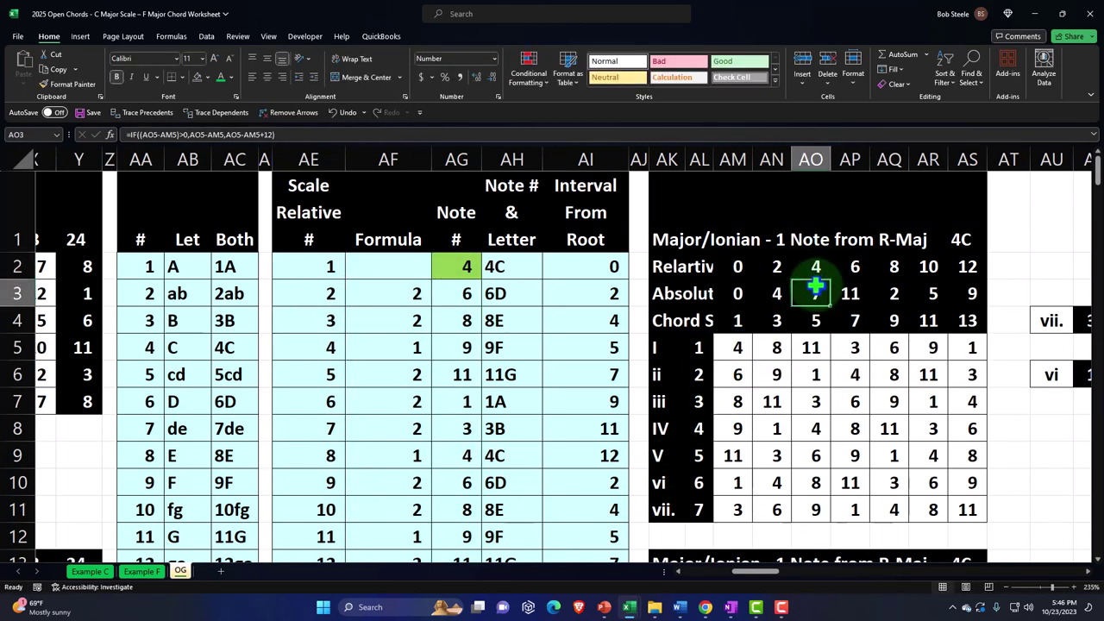
double_click(815, 291)
key(Return)
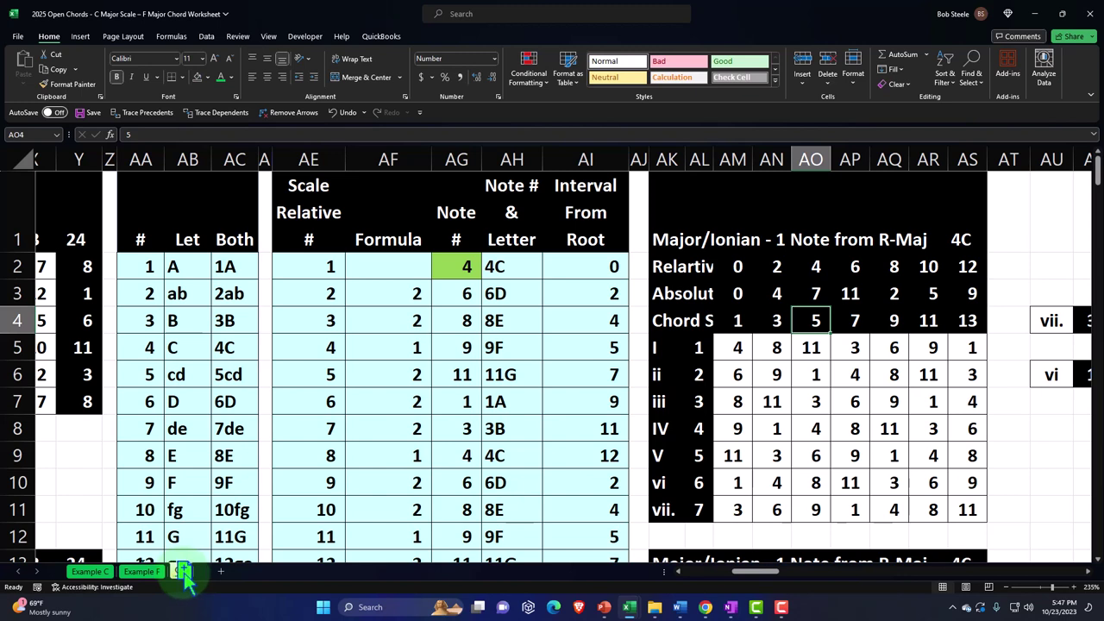
Duplicate the OG sheet directly after itself and rename the copy as Blank F
drag(181, 576, 199, 573)
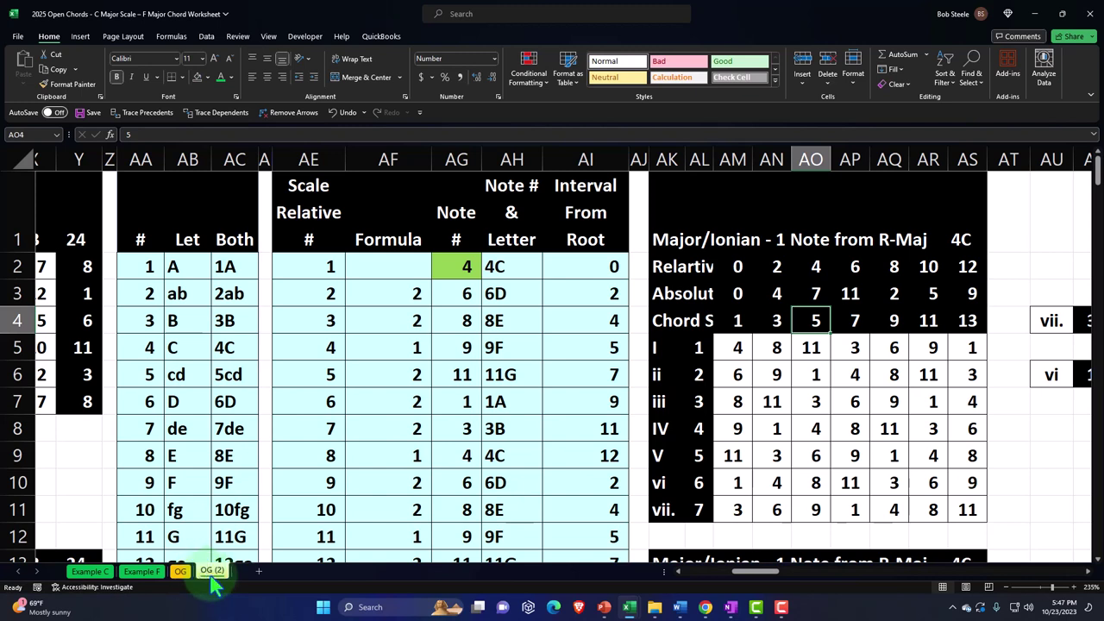
double_click(211, 574)
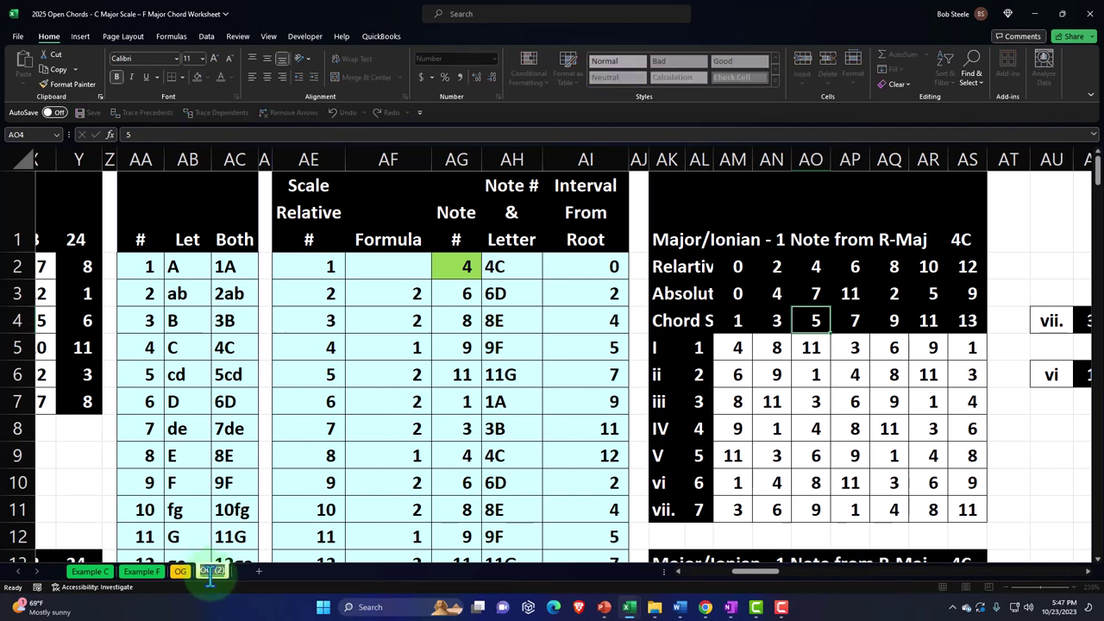
key(Return)
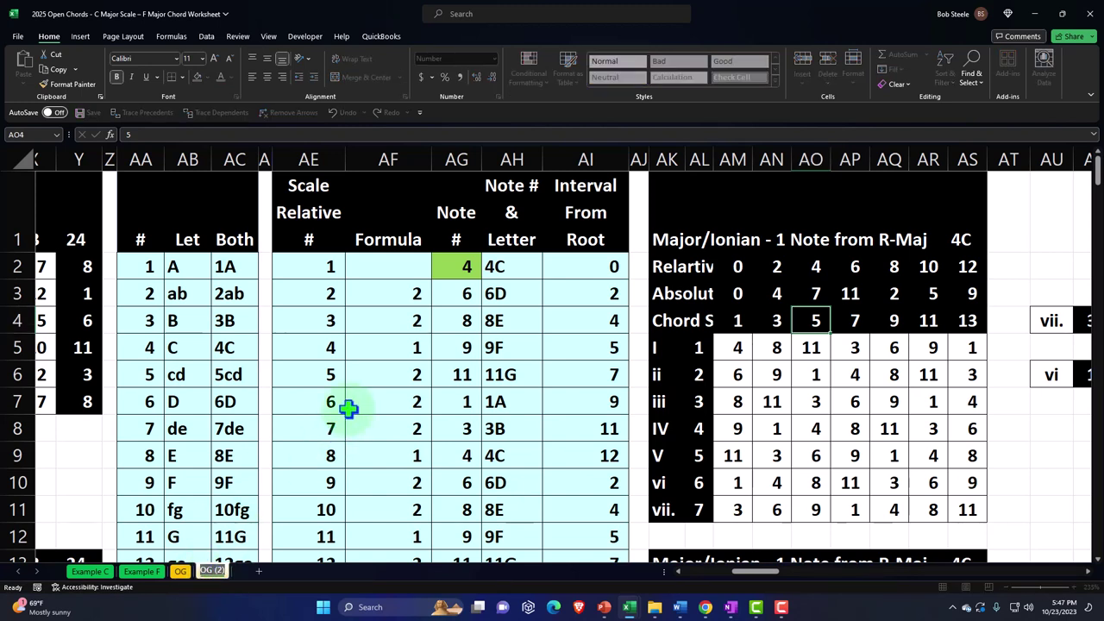
text(Blank F)
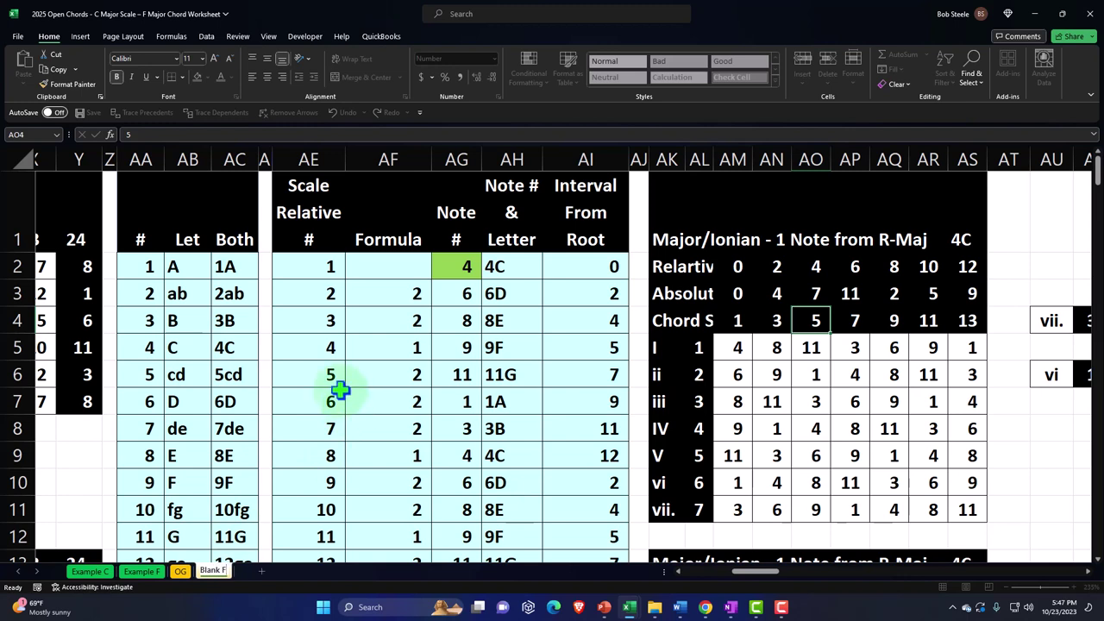
click(341, 391)
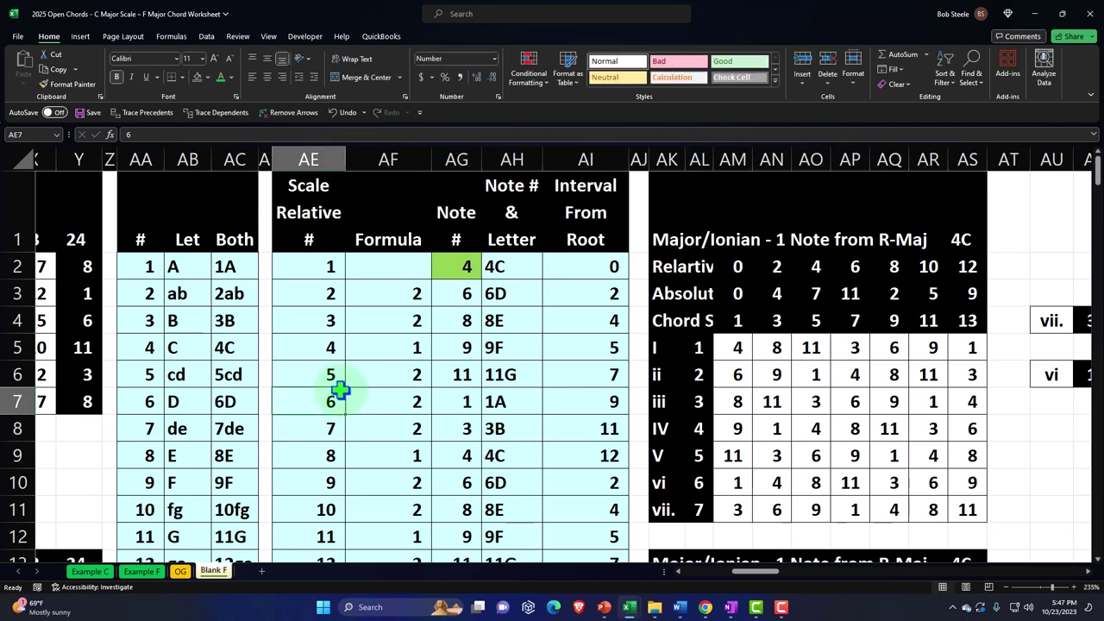
Change the tab color of the Blank F sheet to white
right_click(218, 581)
mouse_move(278, 499)
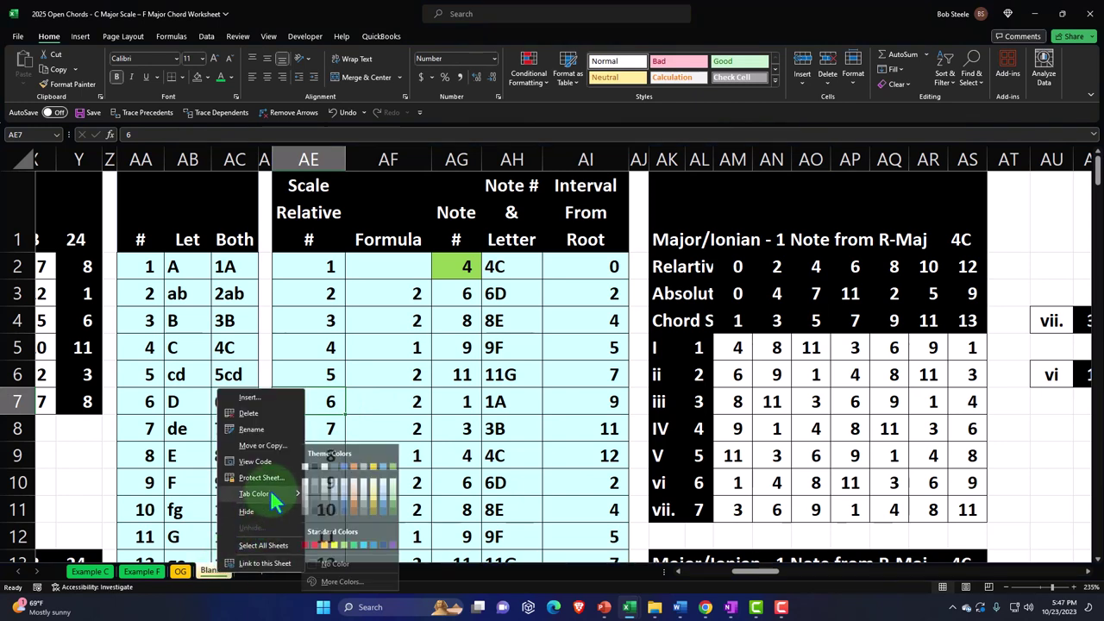
click(298, 471)
click(341, 481)
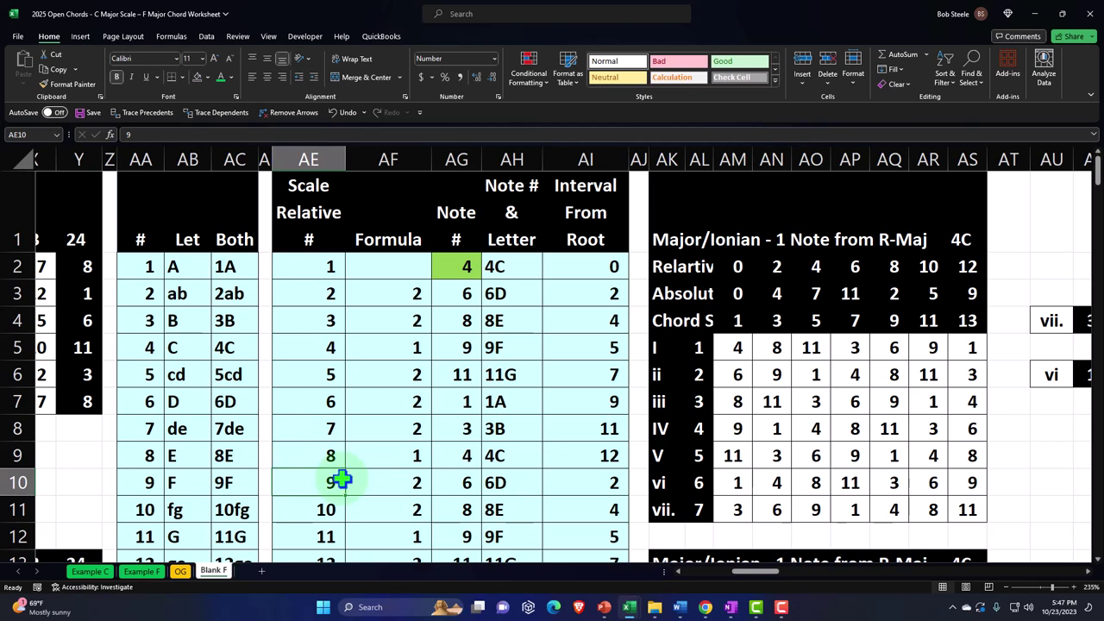
Examine the fretboard number grid in rows 1 to 7 and the fretboard note-letter grid in rows 13 to 19
click(520, 452)
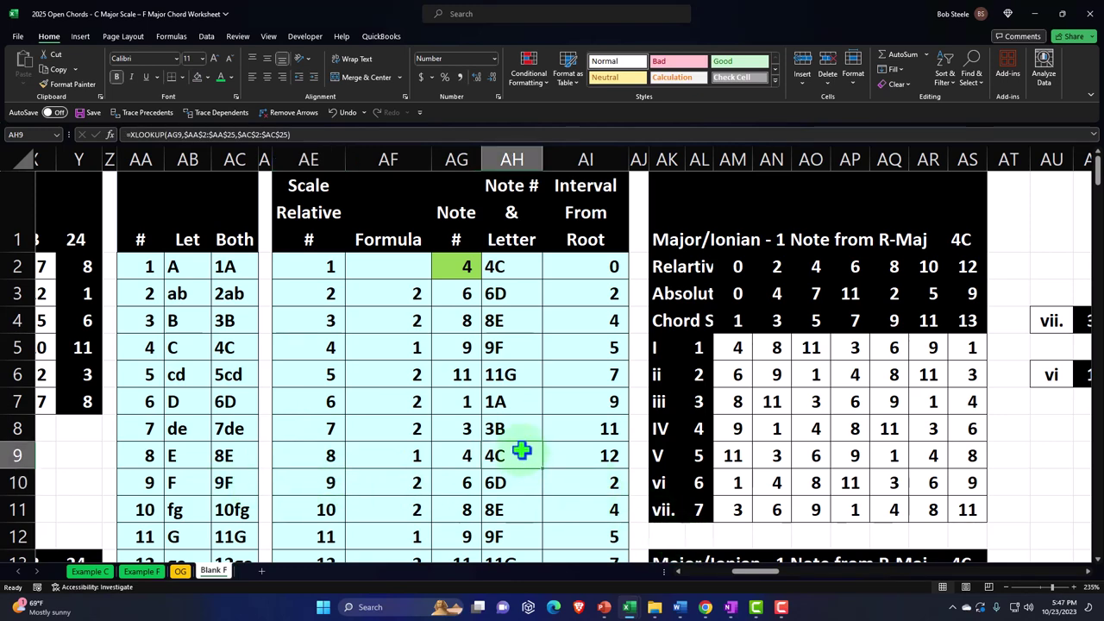
key(Home)
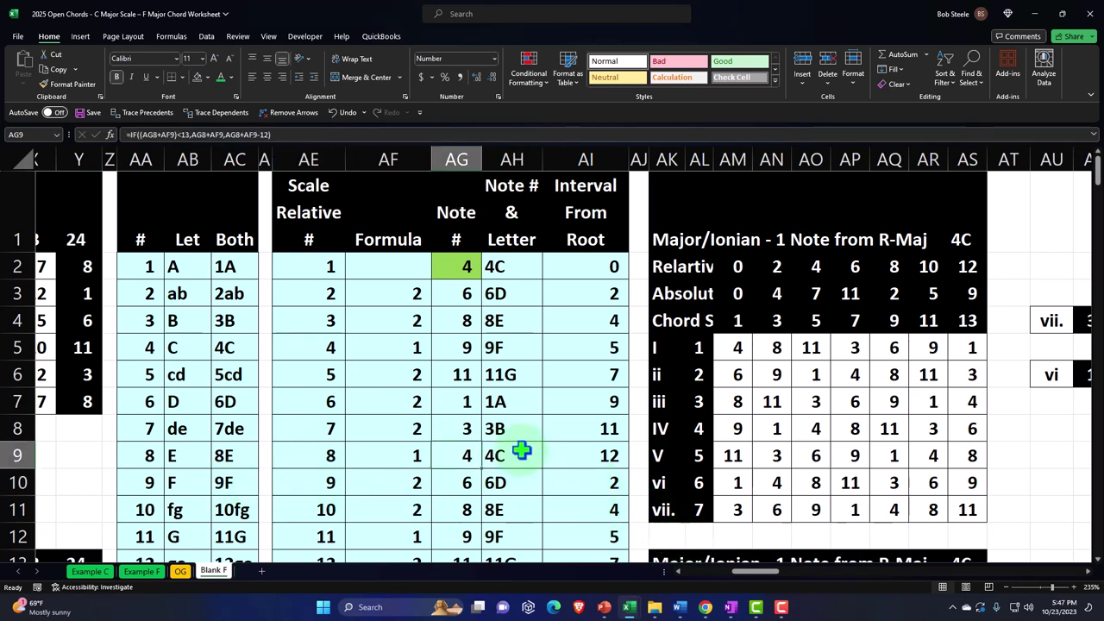
key(Right)
key(Right)
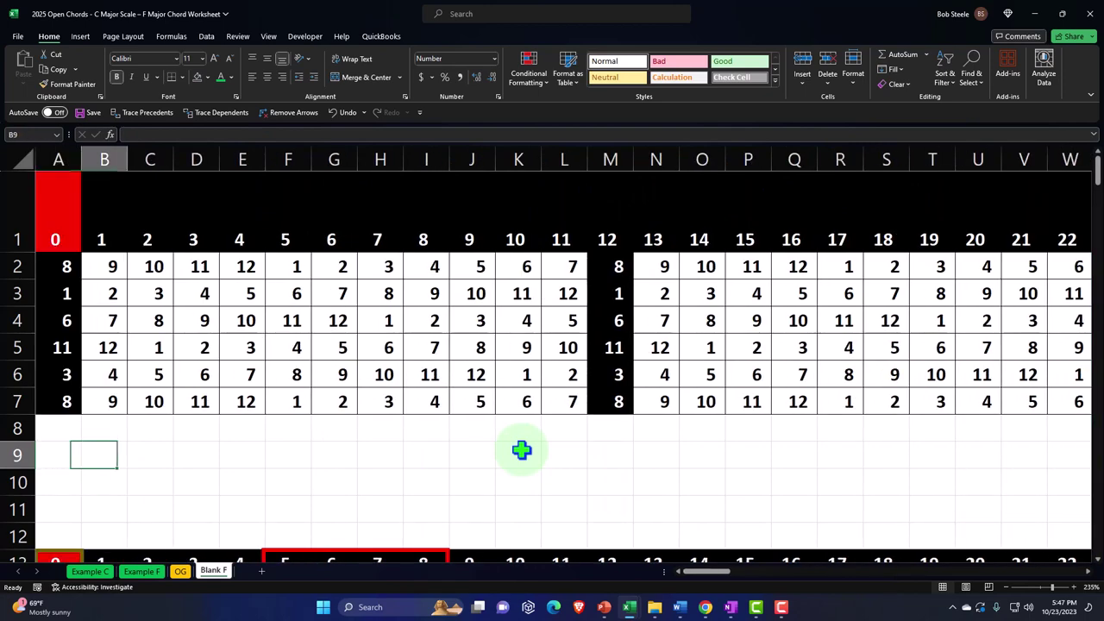
key(Down)
key(Down)
key(Down)
key(Down)
key(Down)
key(Down)
key(Down)
key(Down)
key(Down)
key(Down)
key(Down)
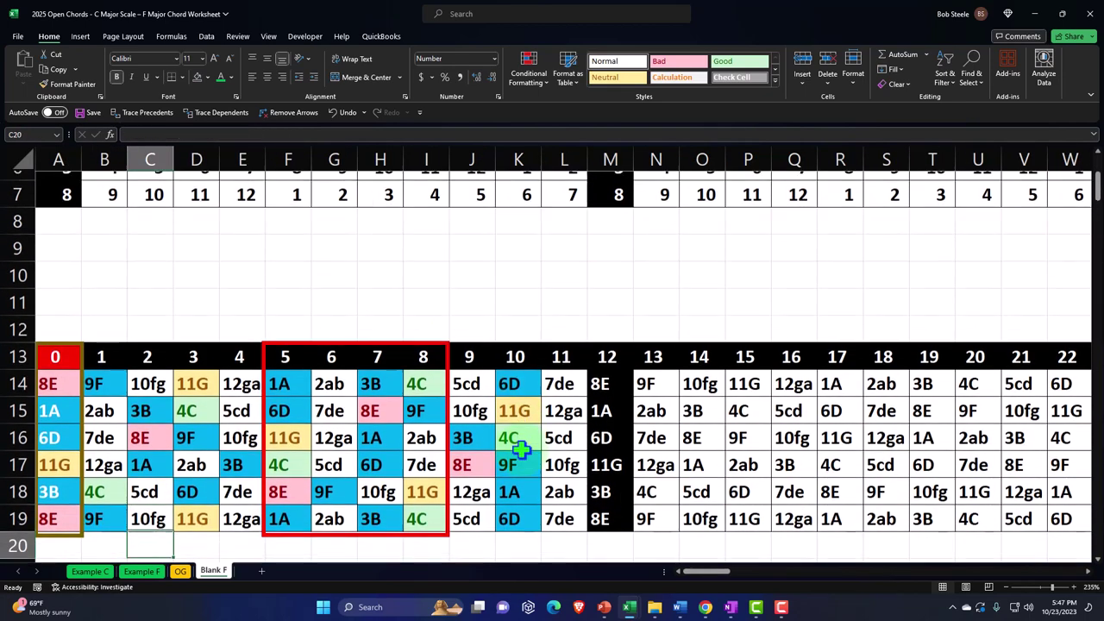
key(Up)
key(Up)
key(Up)
key(Up)
key(Up)
key(Up)
key(Up)
key(Up)
key(Up)
key(Up)
key(Up)
key(Up)
key(Up)
key(Up)
key(Up)
key(Up)
key(Up)
key(Up)
key(Up)
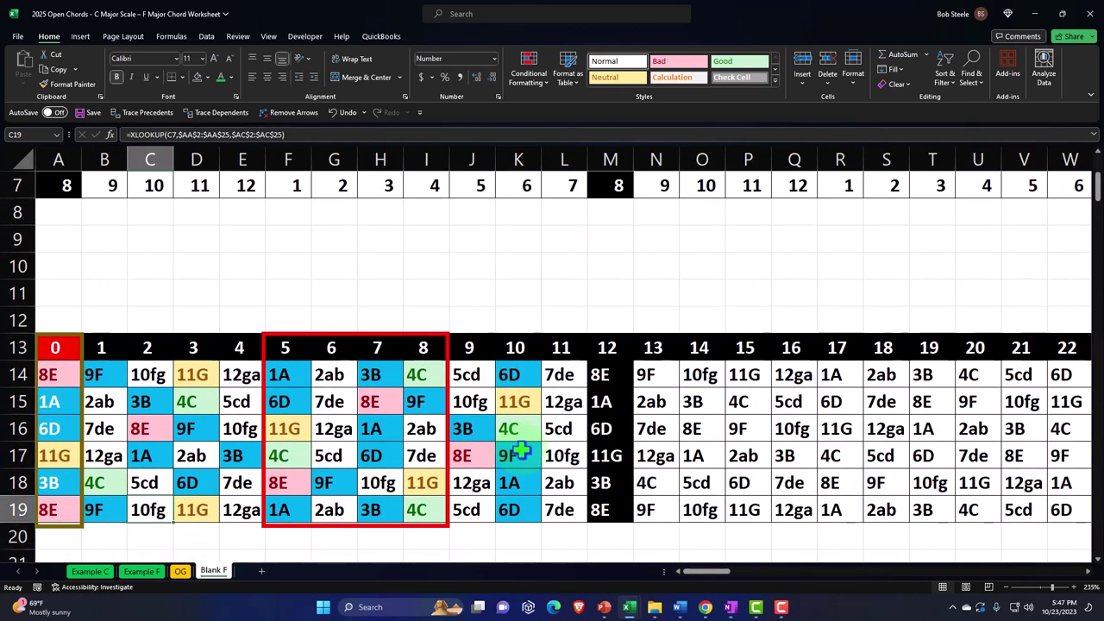
Examine the chromatic note key in columns AA to AC, selecting its note numbers in AA2:AA13
key(Right)
key(Right)
key(Right)
key(Right)
key(Right)
key(Right)
key(Right)
key(Right)
key(Right)
key(Right)
key(Right)
key(Right)
key(Right)
key(Right)
key(Right)
key(Right)
key(Right)
key(Right)
key(Right)
key(Right)
key(Right)
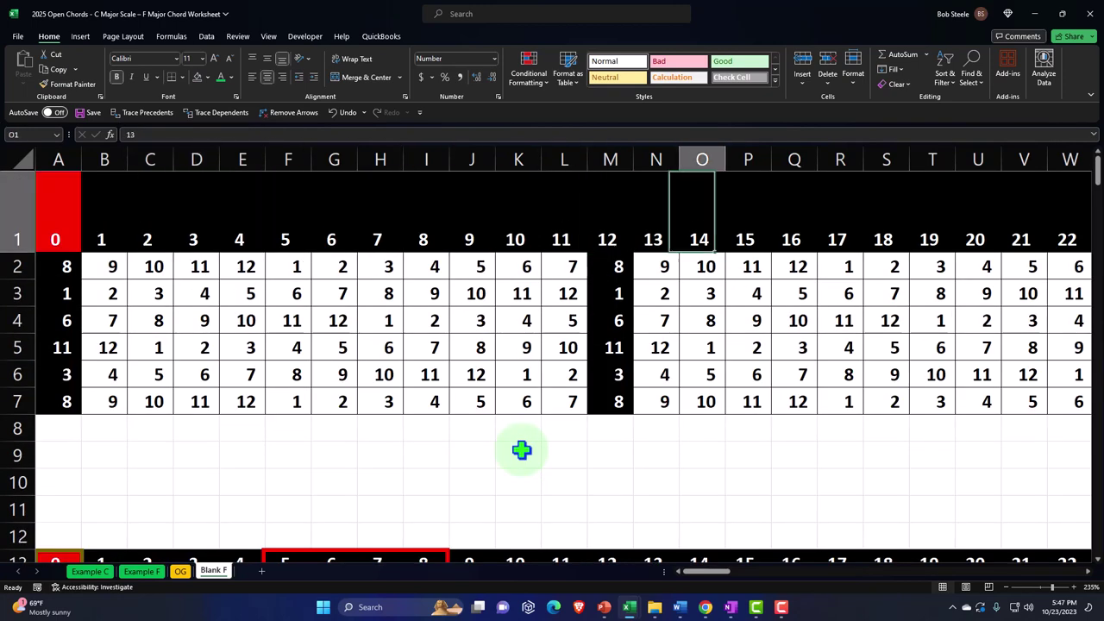
key(Right)
key(Right)
key(Right)
key(Right)
key(Right)
key(Right)
key(Right)
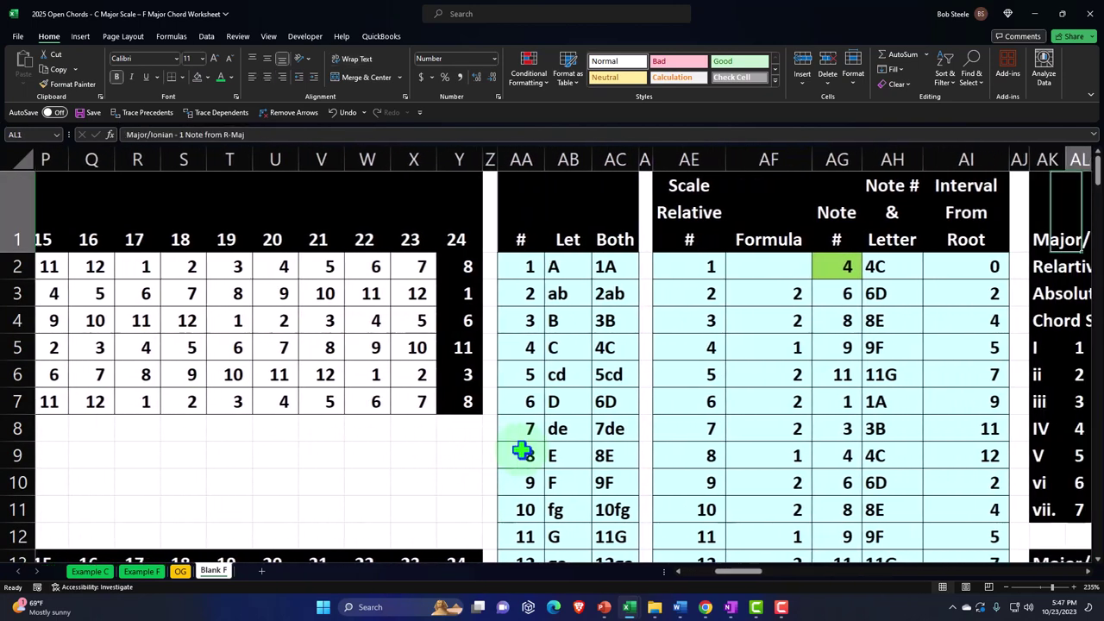
drag(436, 271, 402, 548)
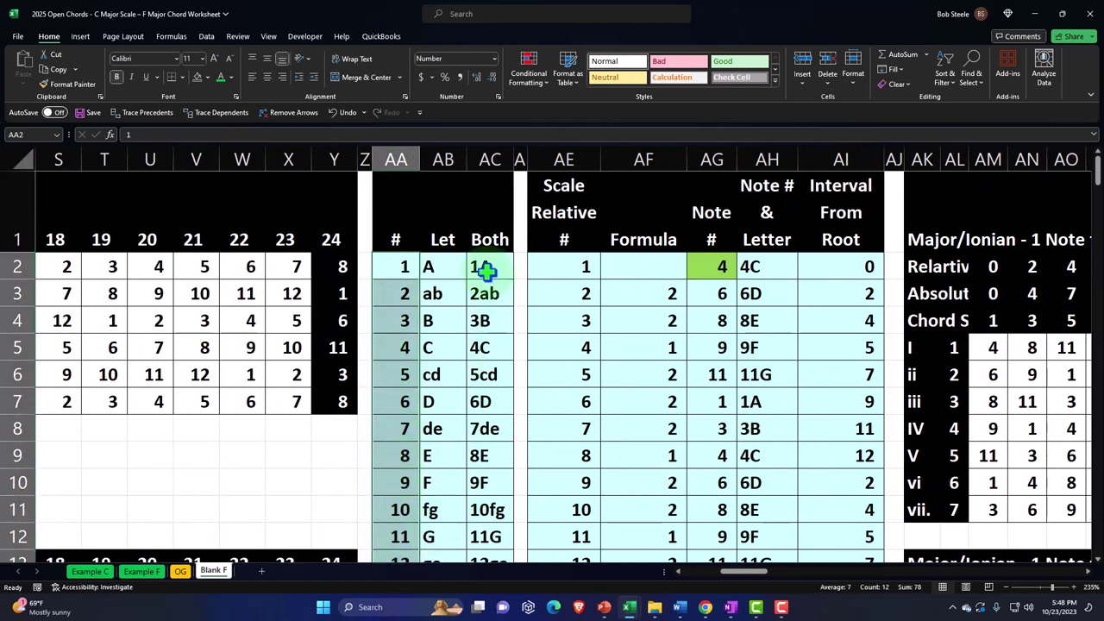
Test the worksheet's root note by setting AG2 to 6, and restore it to 4
click(715, 268)
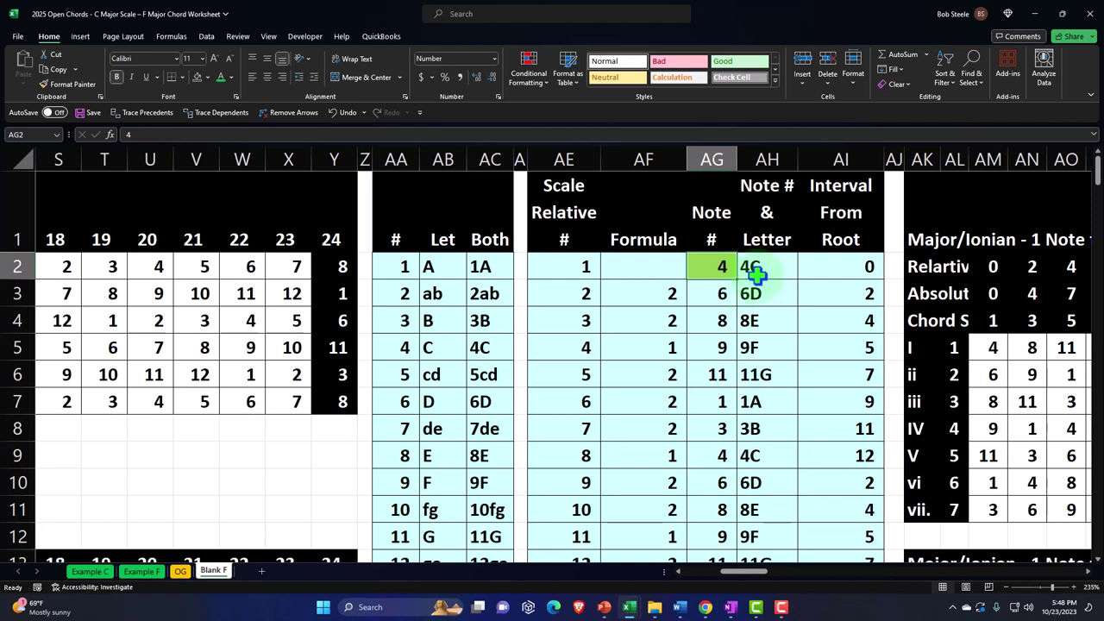
text(6)
key(Return)
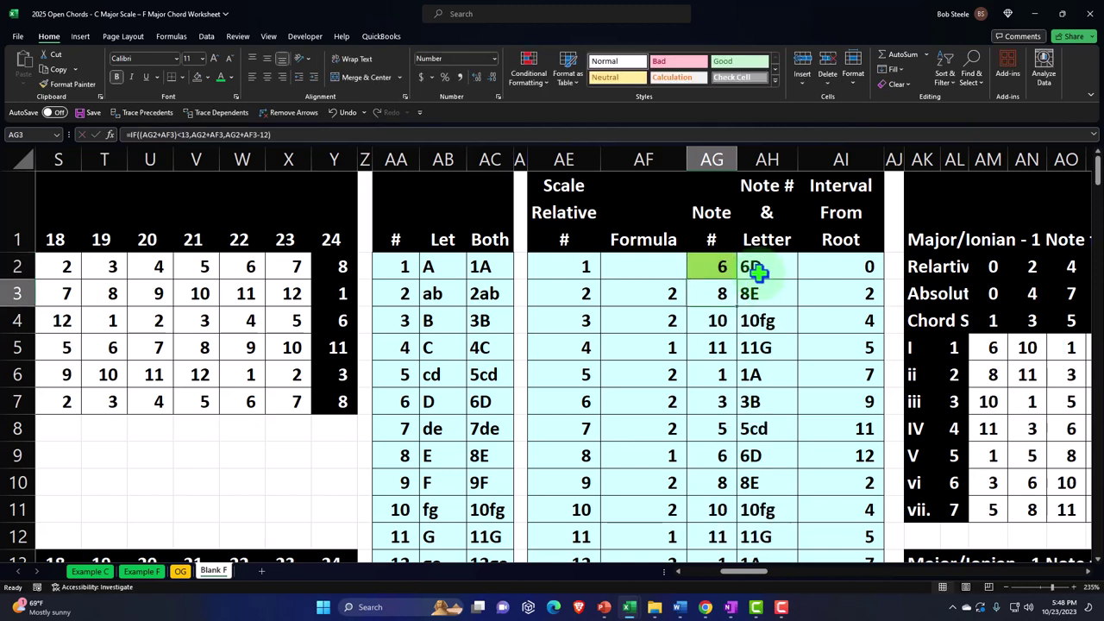
key(Up)
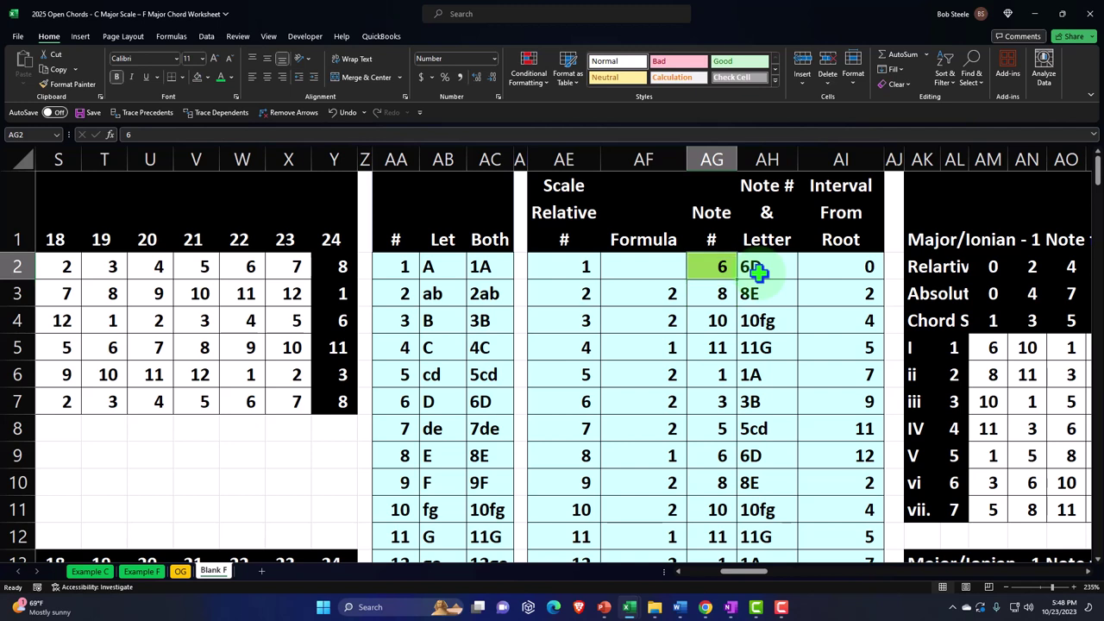
text(4)
key(Return)
Step through the Major scale's interval pattern in the Formula column, from AF3 to AF9
key(Left)
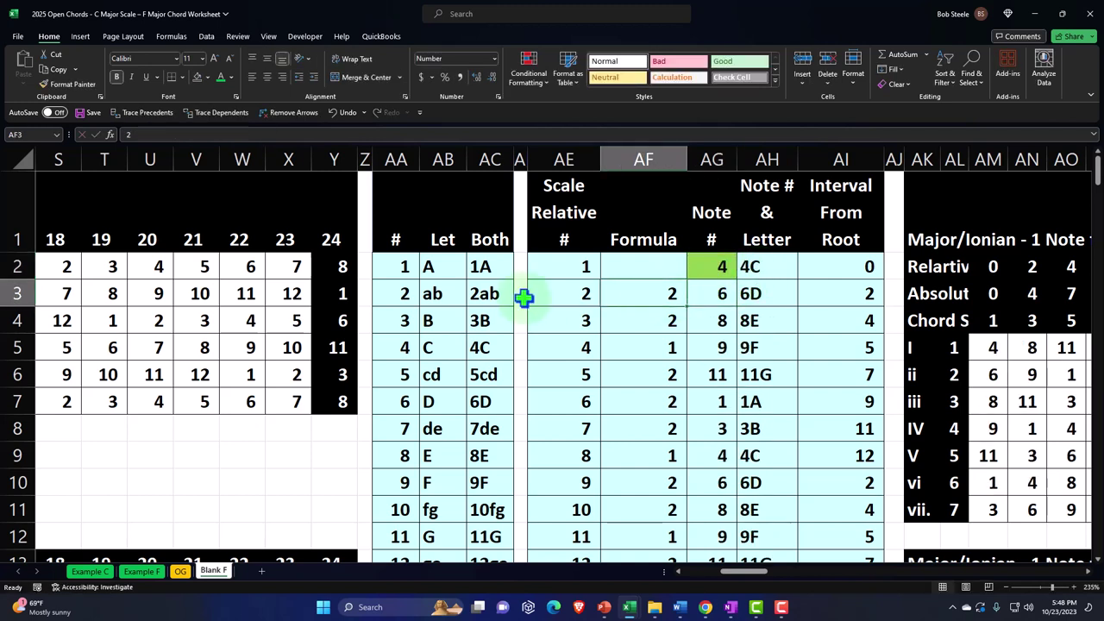
key(Down)
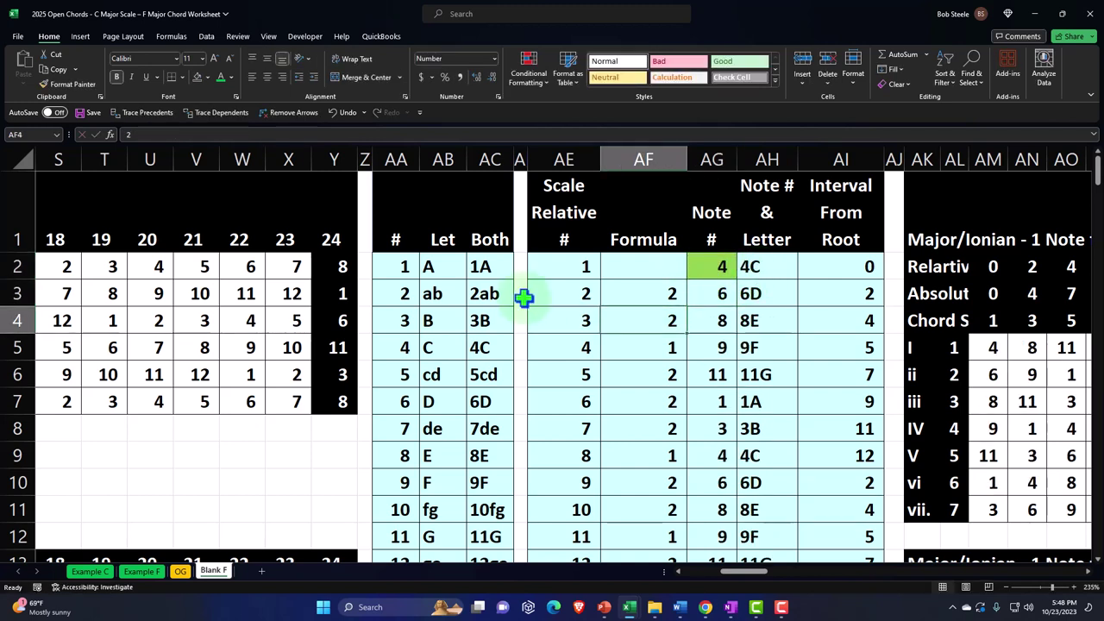
key(Down)
key(Down)
key(Down)
key(Down)
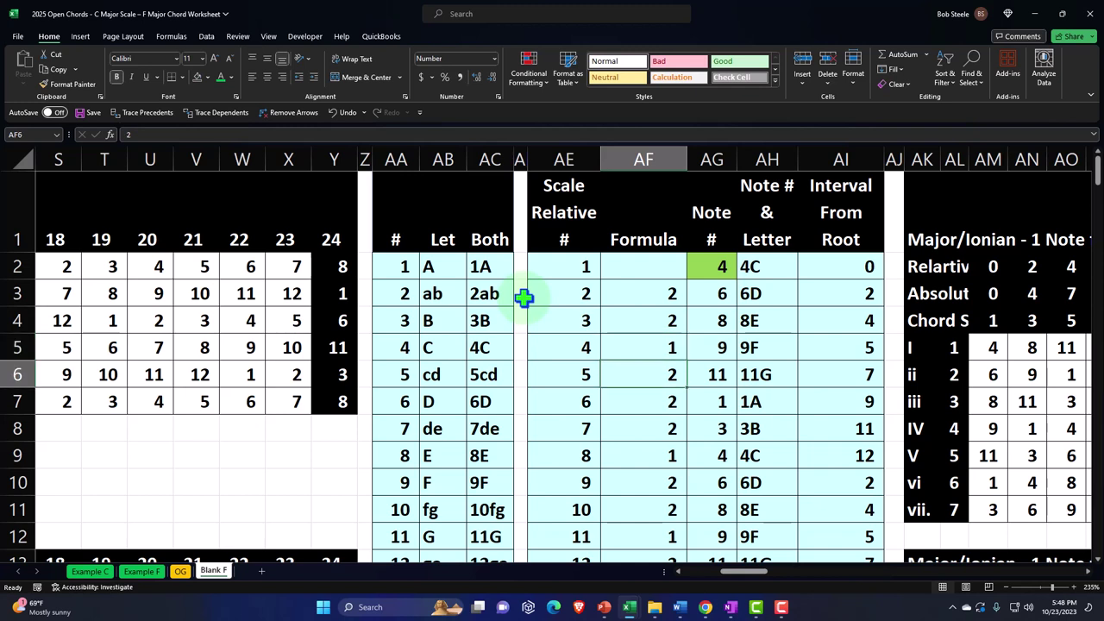
key(Down)
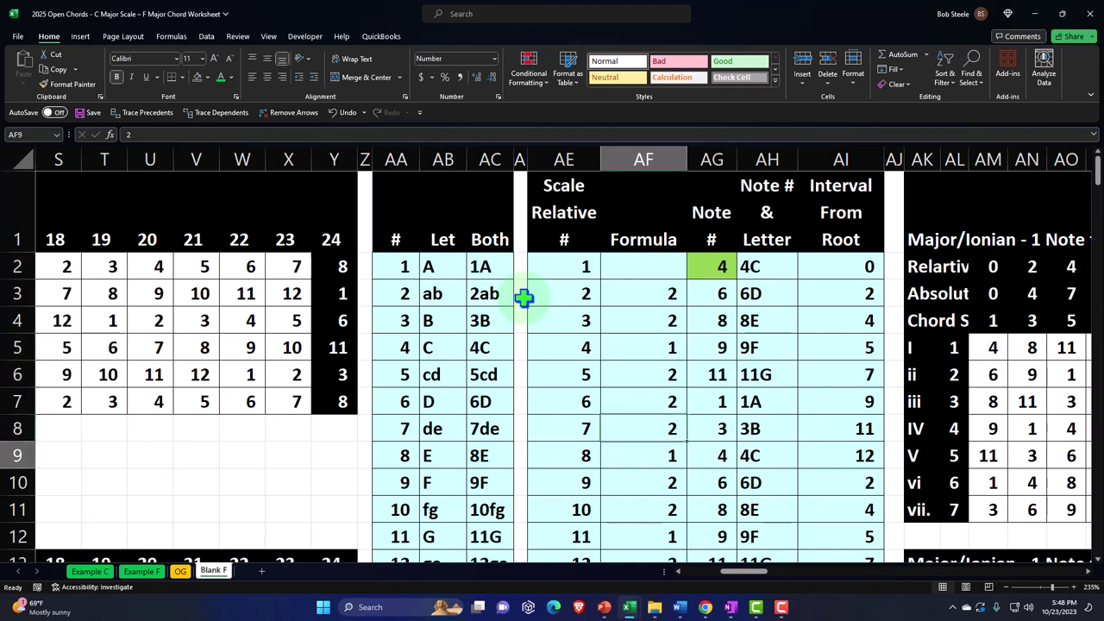
Examine the Major/Ionian chord table, including its root label in AS1 and the IV chord's number in AL8
key(Right)
key(Right)
key(Right)
key(Right)
key(Right)
key(Right)
key(Right)
key(Right)
key(Right)
key(Right)
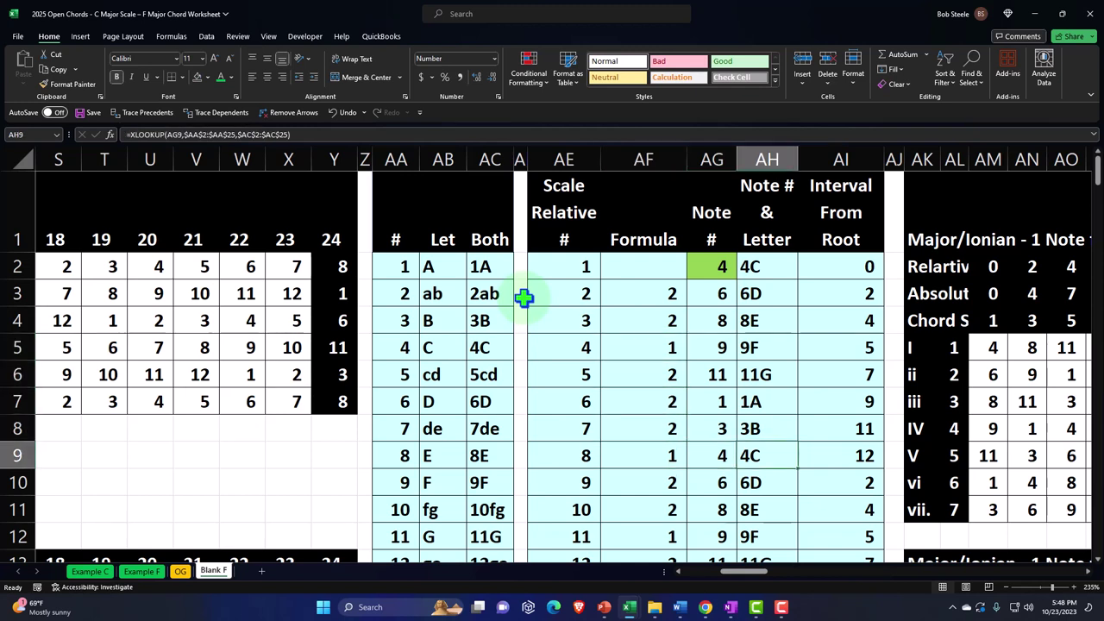
key(Right)
key(Right)
key(Right)
key(Right)
key(Right)
key(Right)
key(Right)
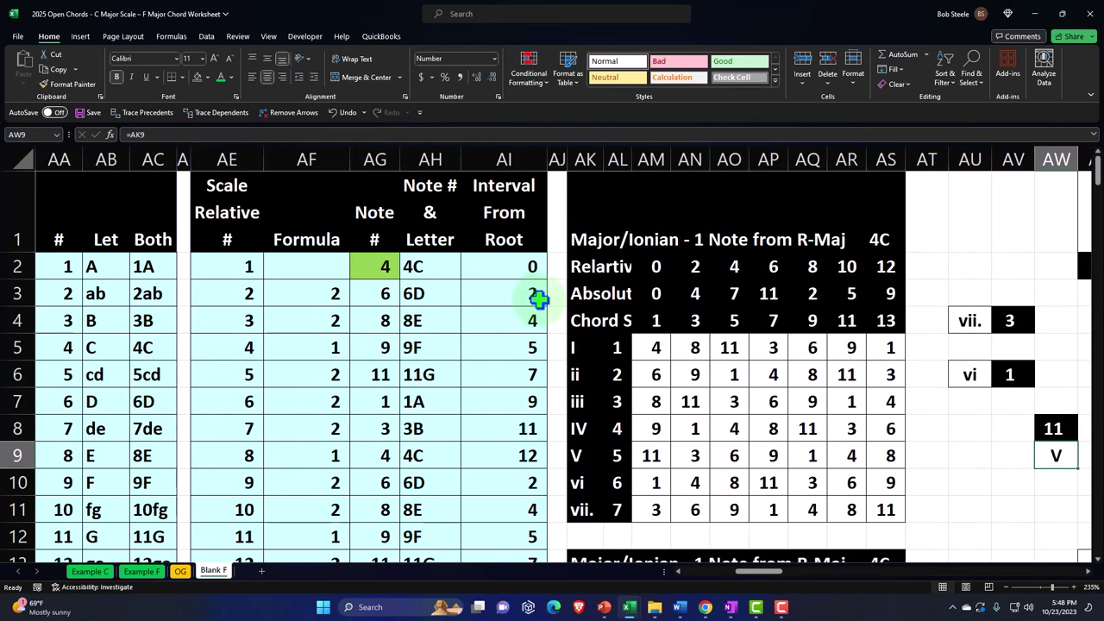
click(881, 247)
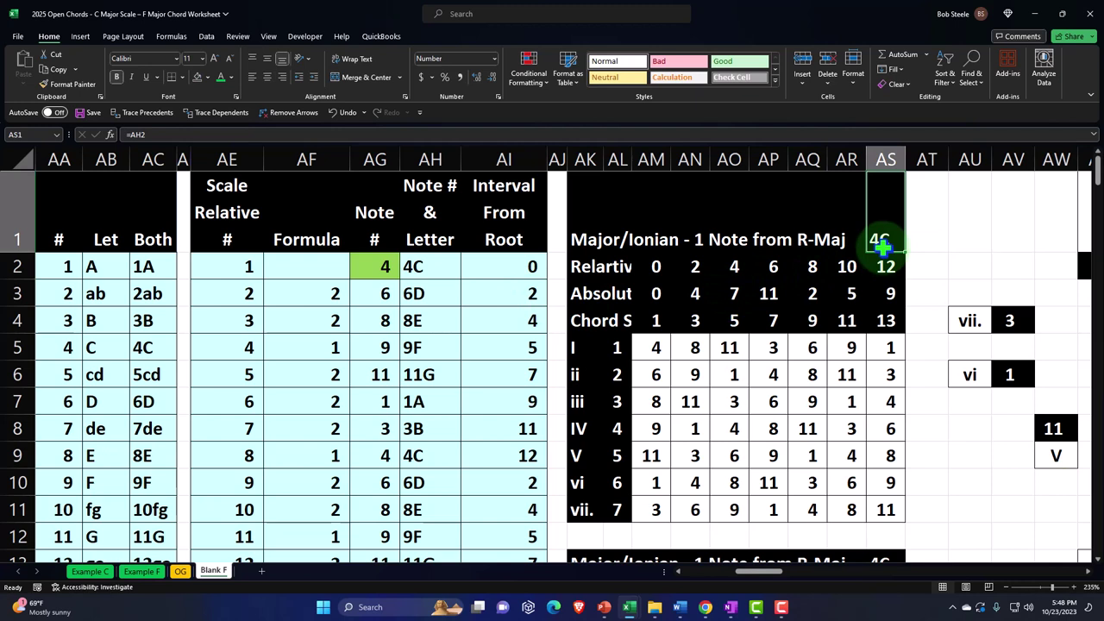
click(623, 426)
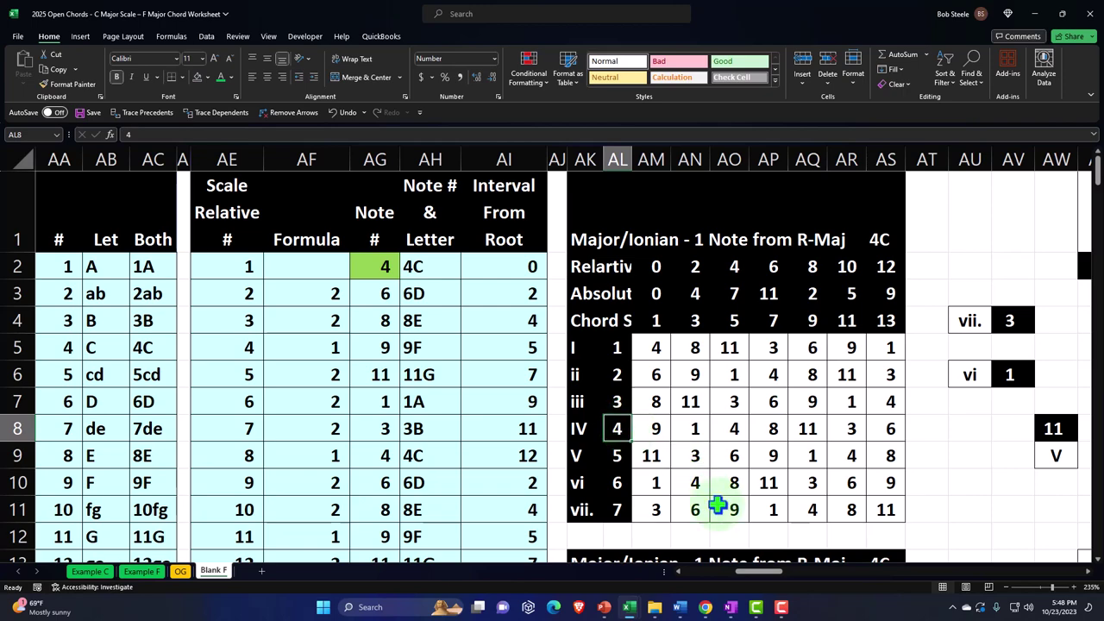
Look through the Minor/Aeolian and Dorian tables below the Major/Ionian ones, and return to the fretboard grid at column A
scroll(733, 502, down, 5)
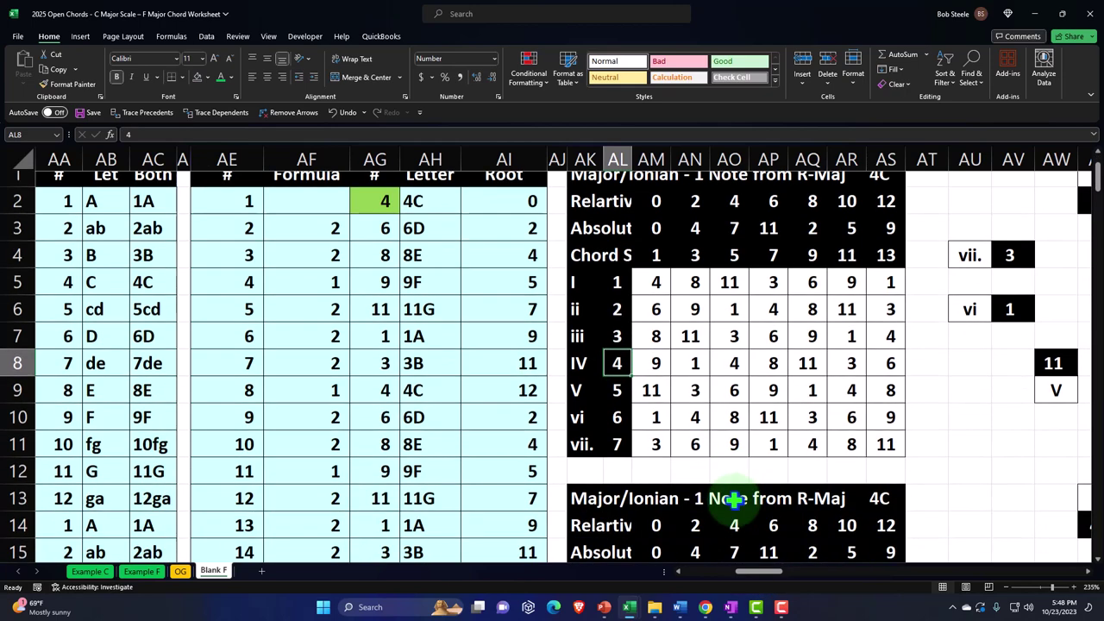
scroll(687, 424, down, 3)
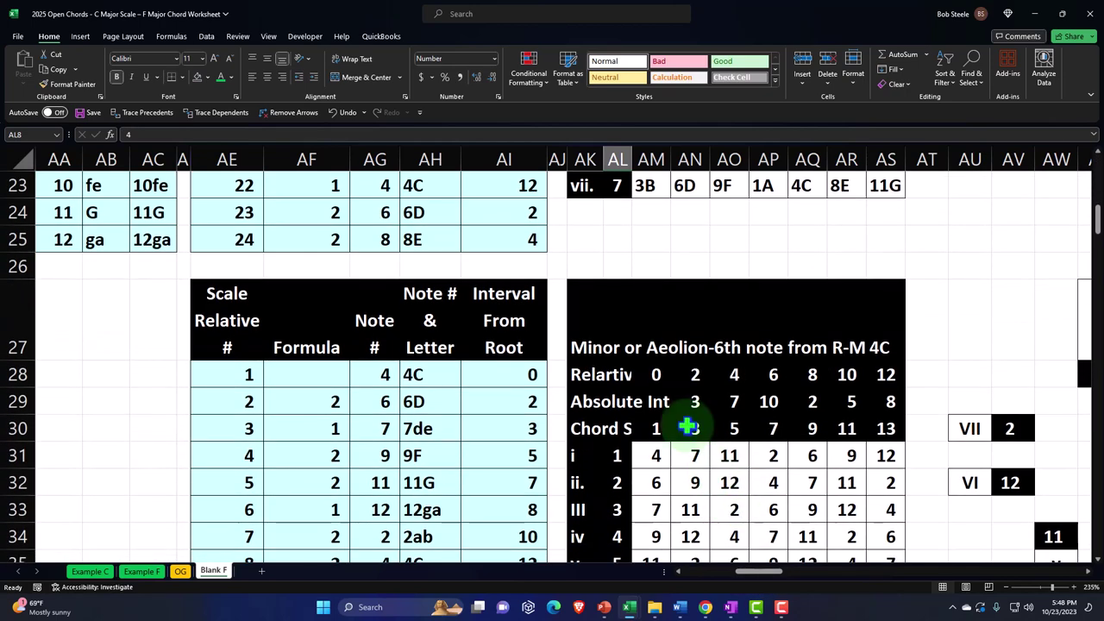
scroll(670, 394, down, 7)
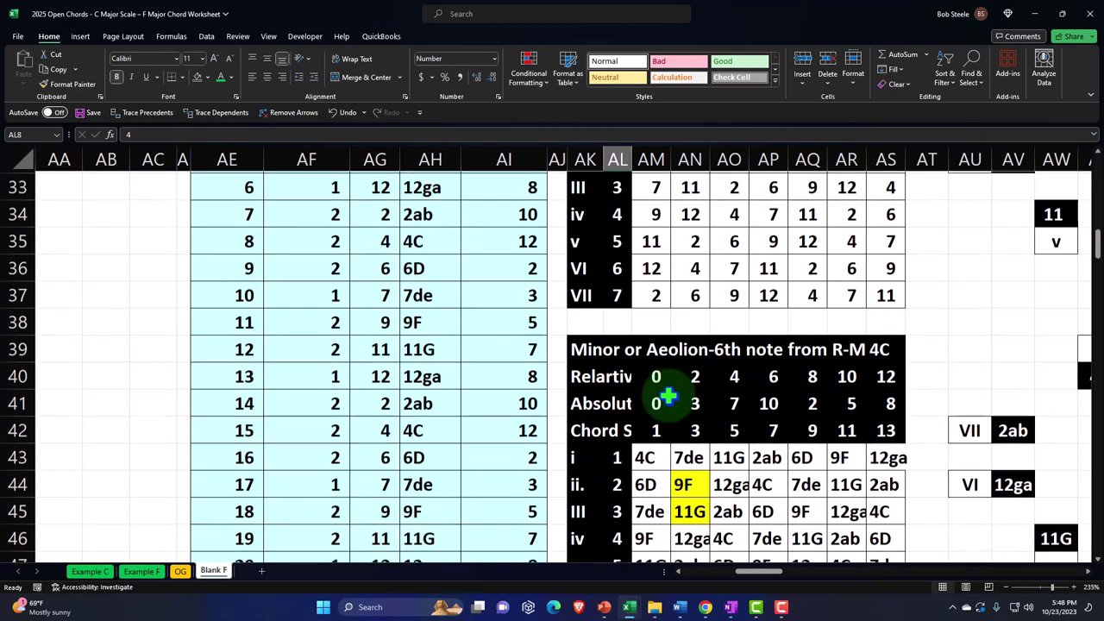
scroll(670, 395, down, 1)
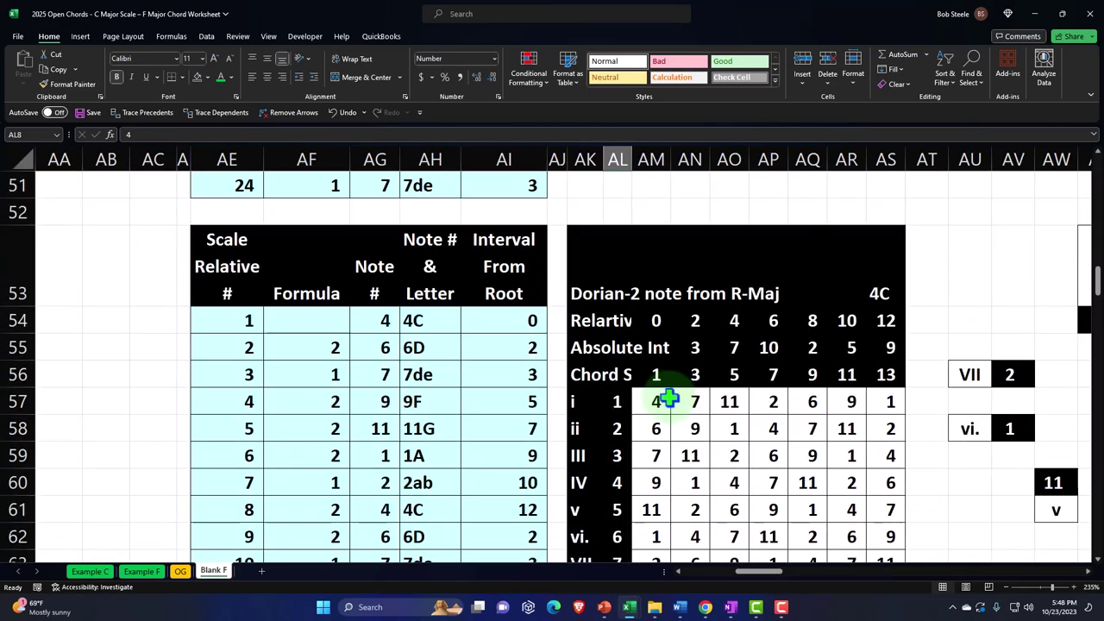
scroll(665, 397, up, 16)
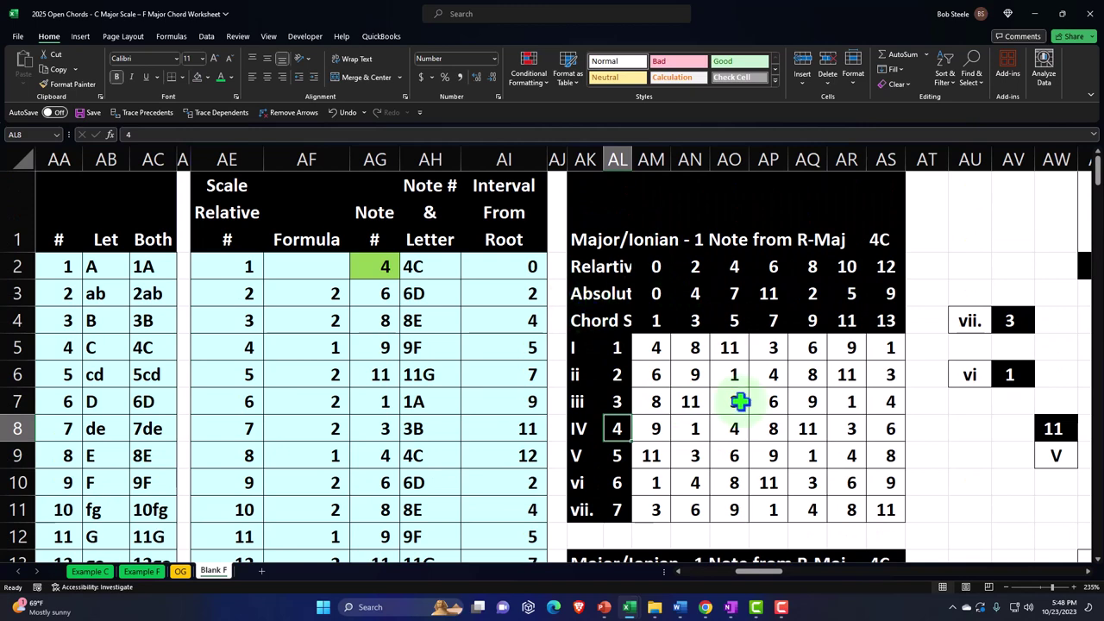
drag(763, 573, 697, 592)
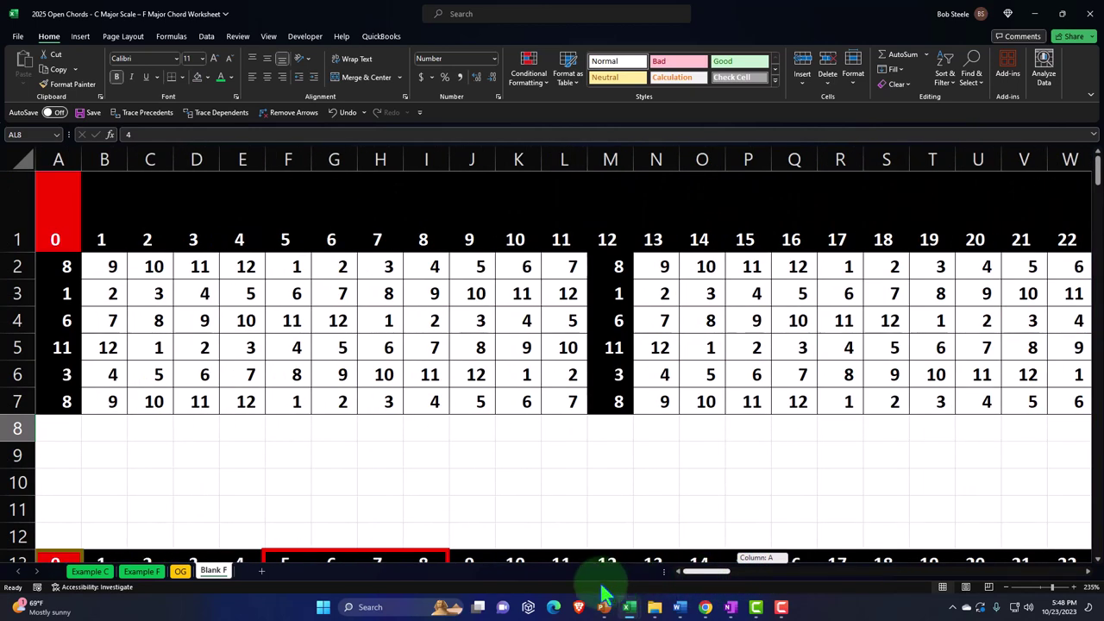
Clear the conditional formatting rules from the note-letter fretboard cells A14:L19
click(459, 476)
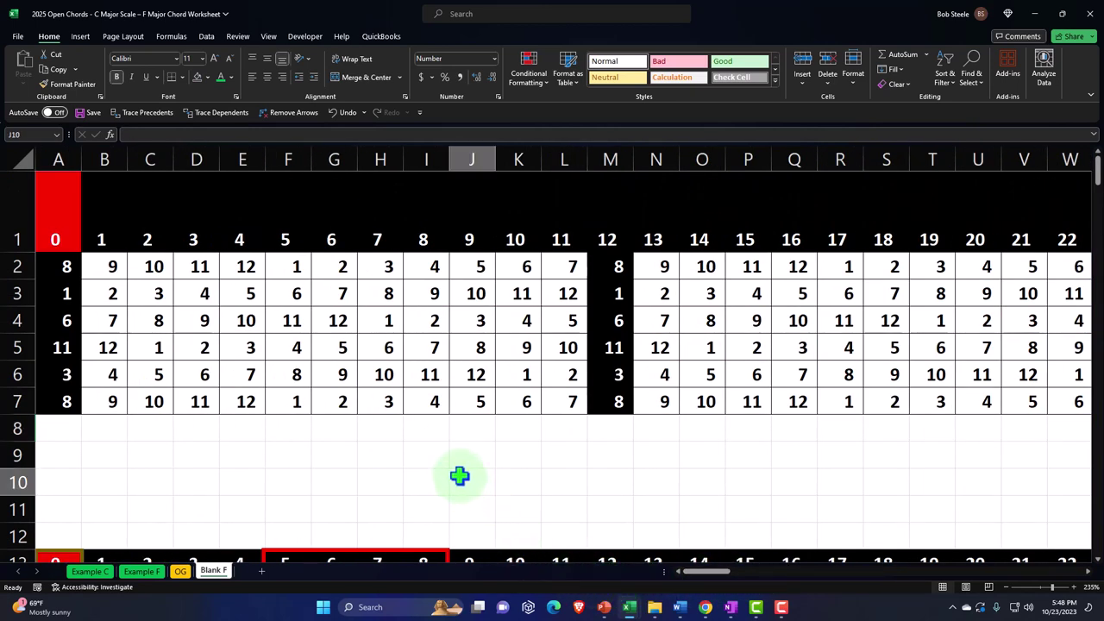
scroll(459, 475, down, 4)
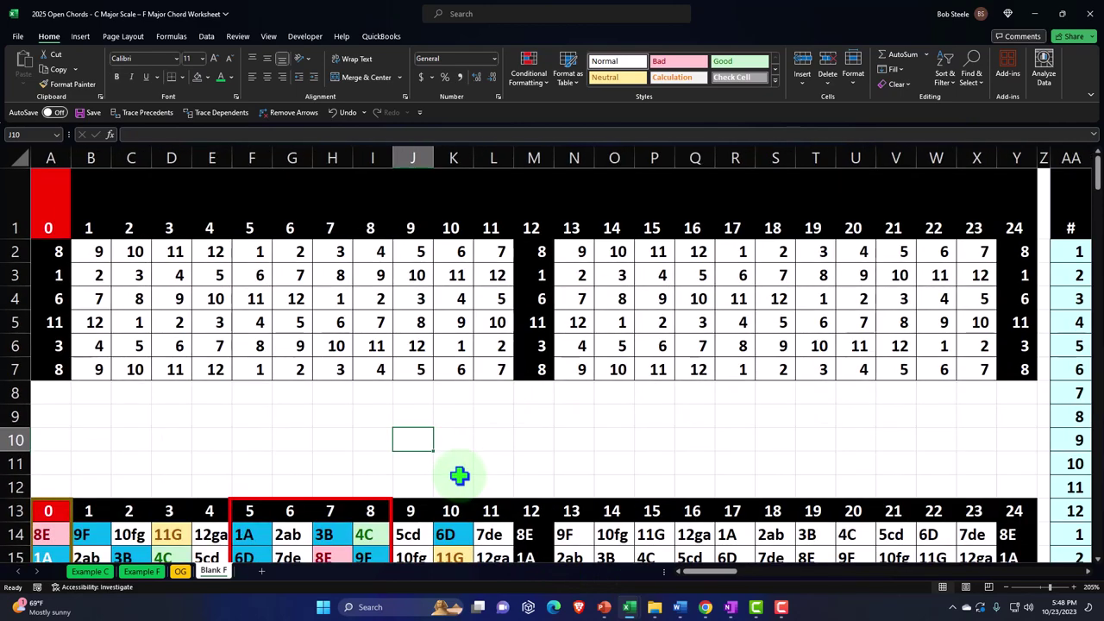
scroll(459, 475, down, 2)
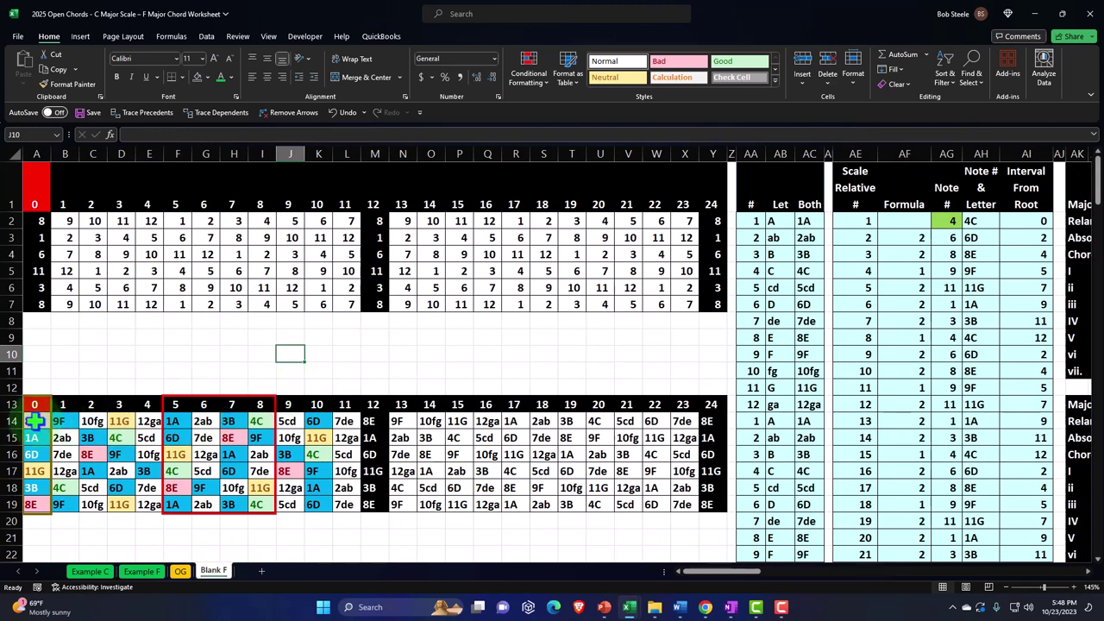
drag(35, 421, 343, 505)
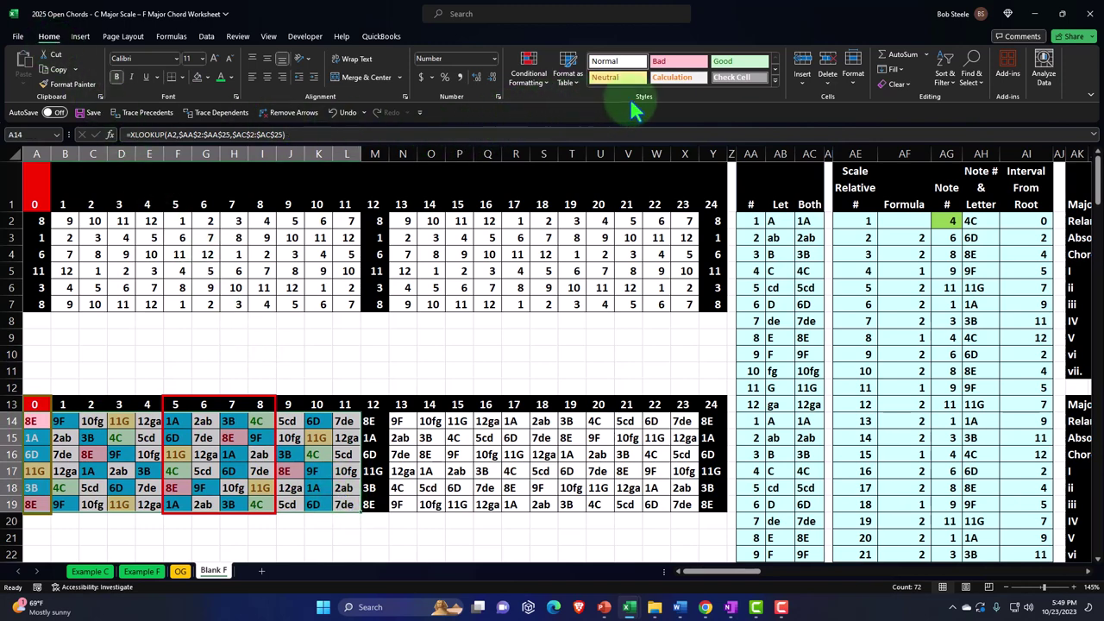
click(528, 78)
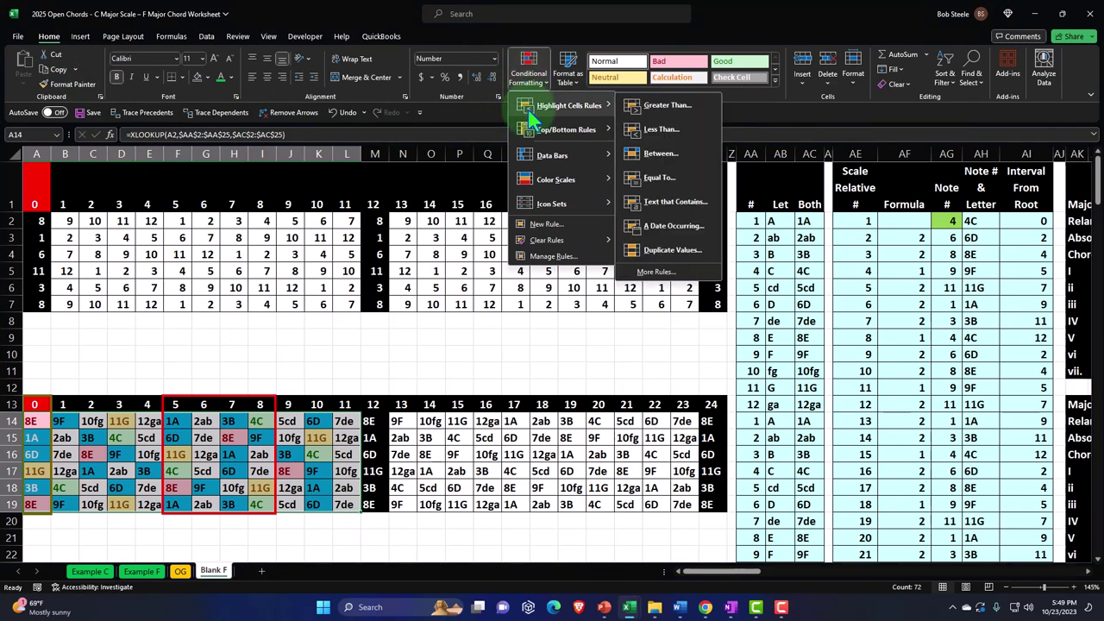
mouse_move(556, 240)
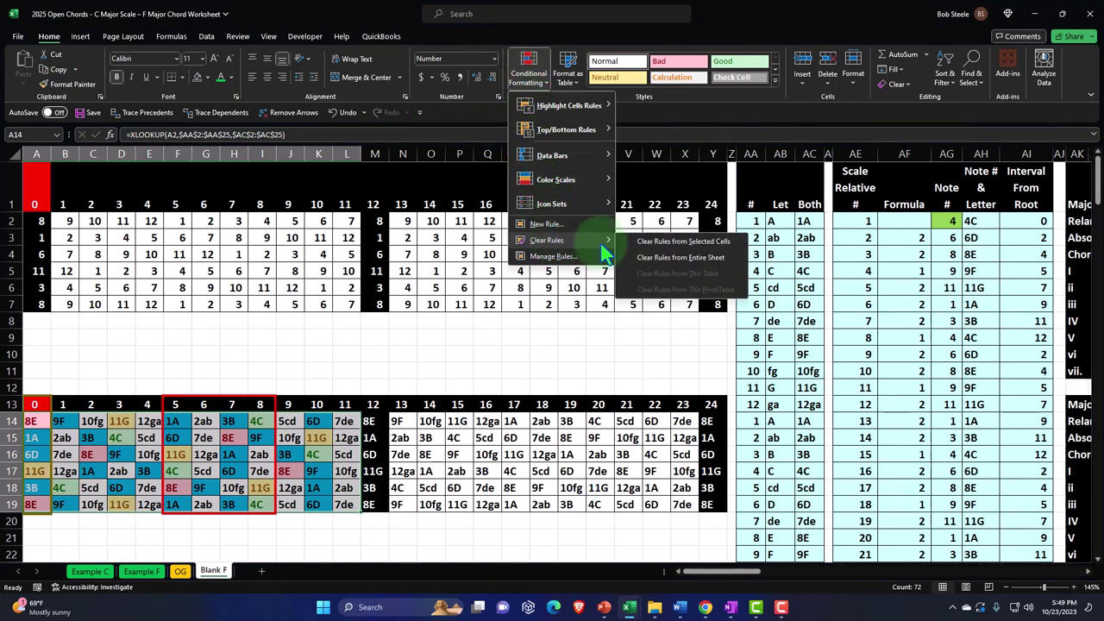
click(640, 245)
click(552, 369)
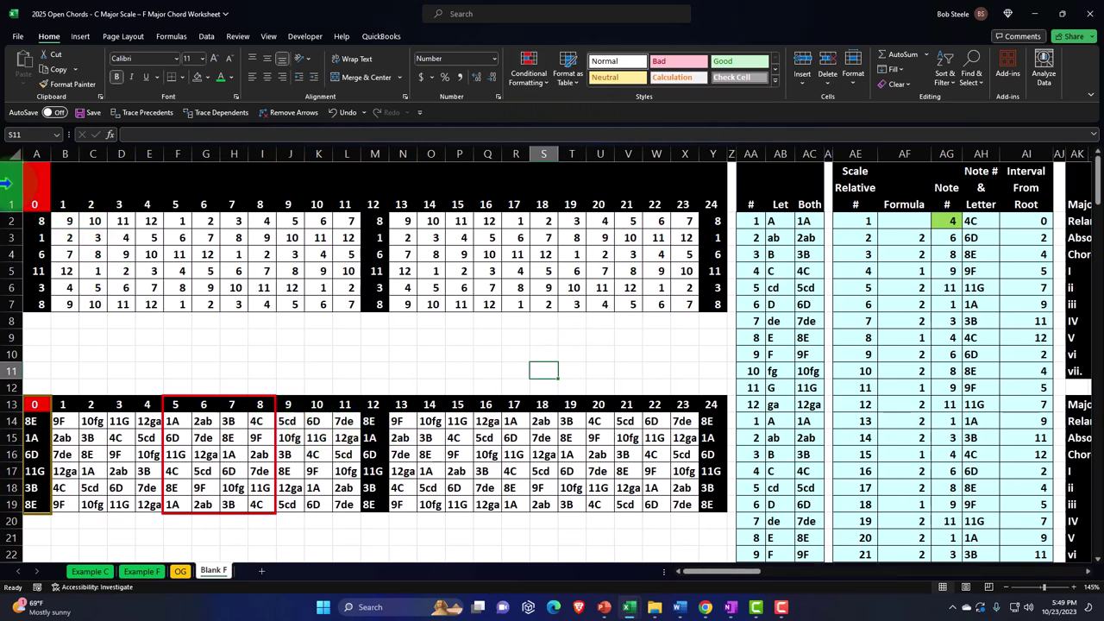
Copy rows 1 through 25 and paste them over the Minor/Aeolian block starting at A27, and check the pasted tables
drag(7, 183, 71, 473)
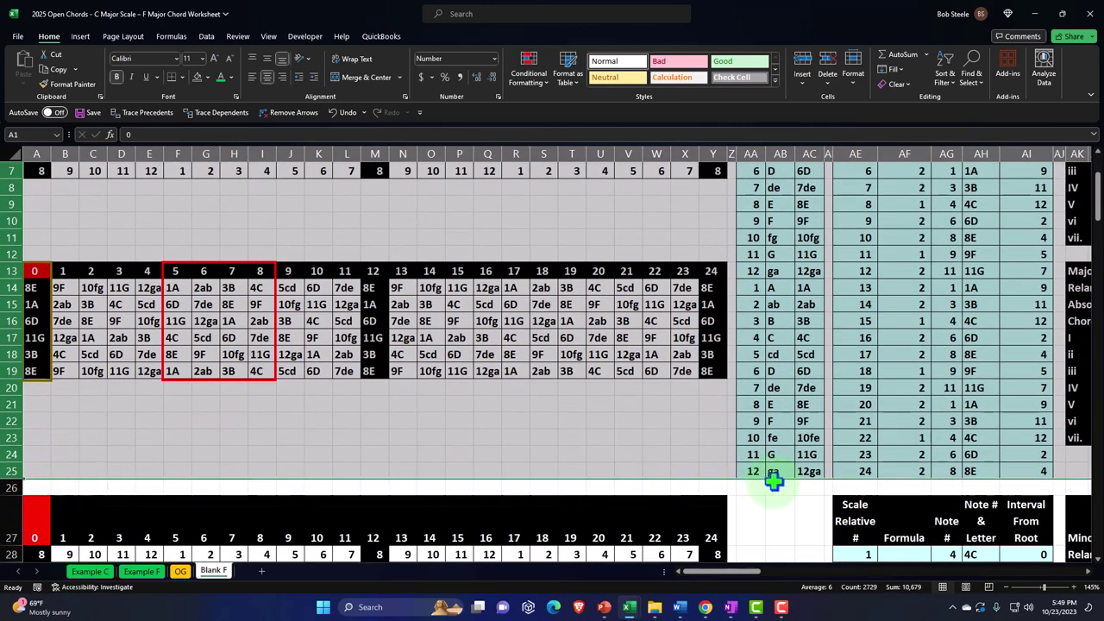
key(ctrl+c)
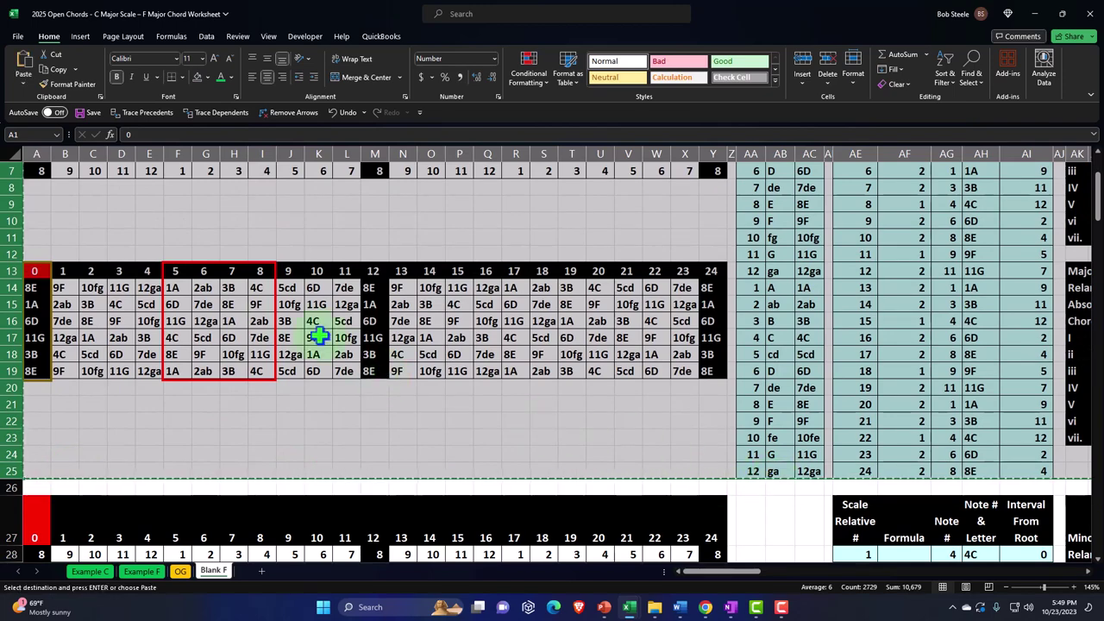
scroll(256, 308, down, 3)
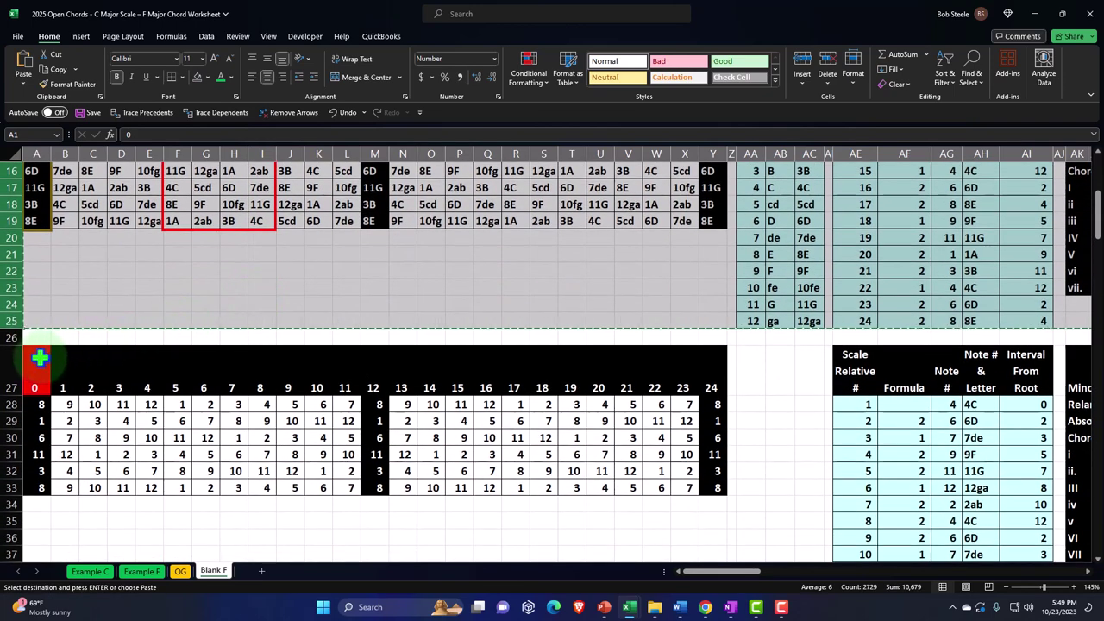
click(38, 358)
key(ctrl+v)
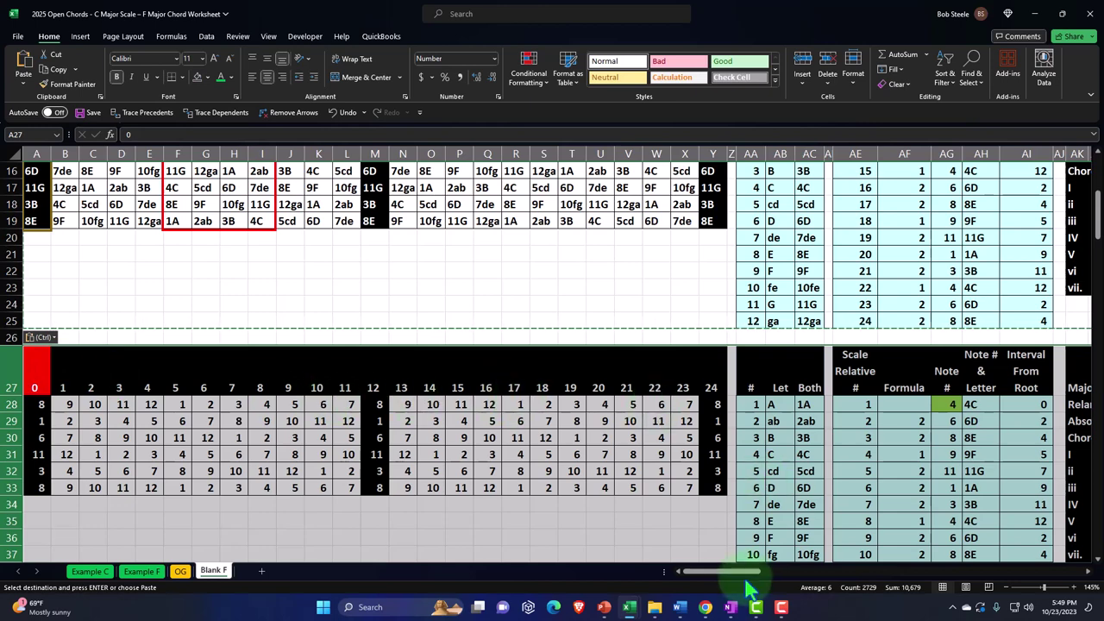
drag(721, 571, 747, 571)
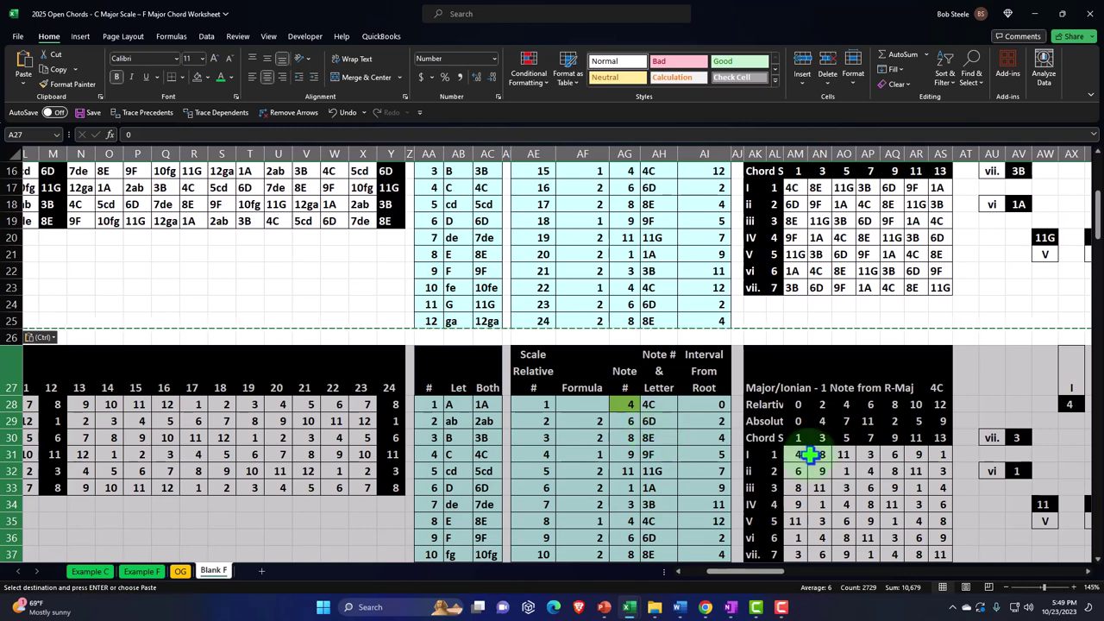
scroll(783, 455, up, 2)
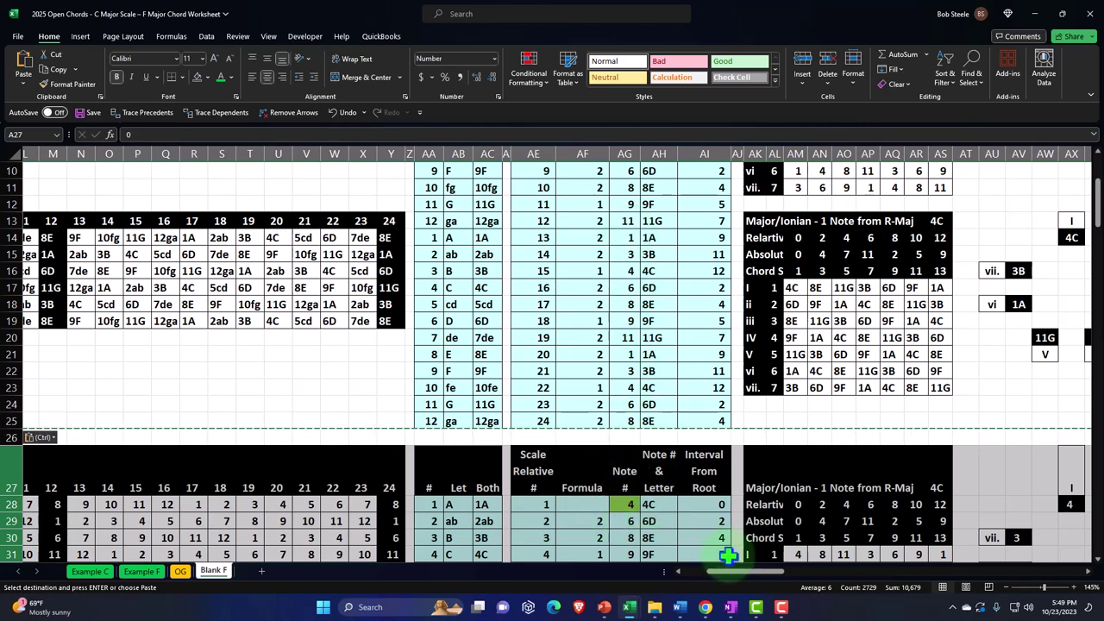
drag(731, 581, 700, 581)
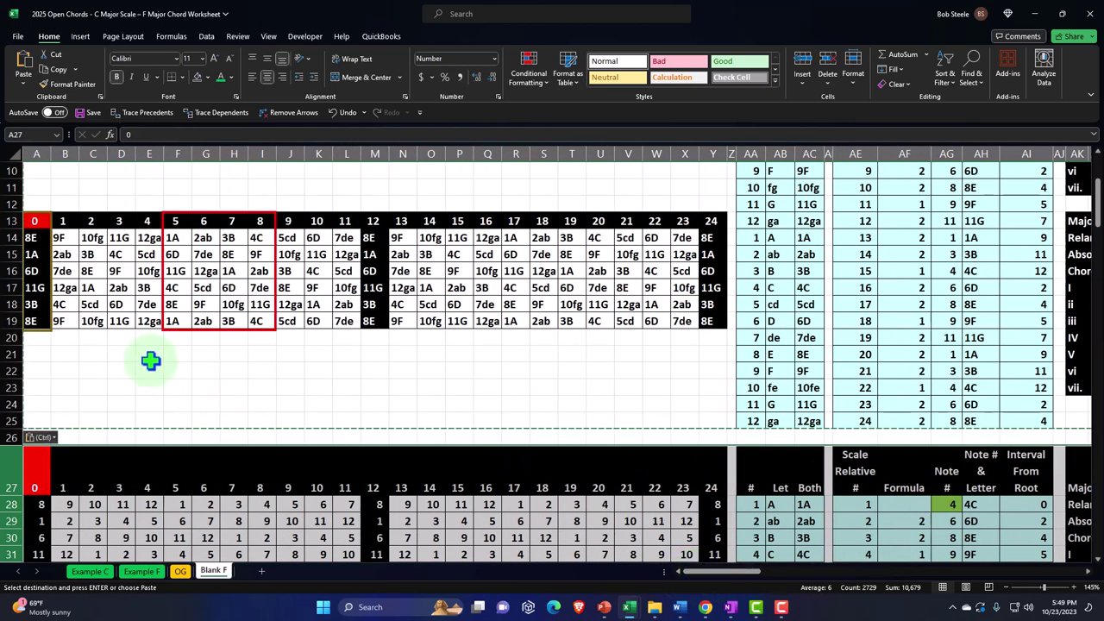
Paste the copied rows over the Dorian block starting at A53
scroll(151, 361, down, 8)
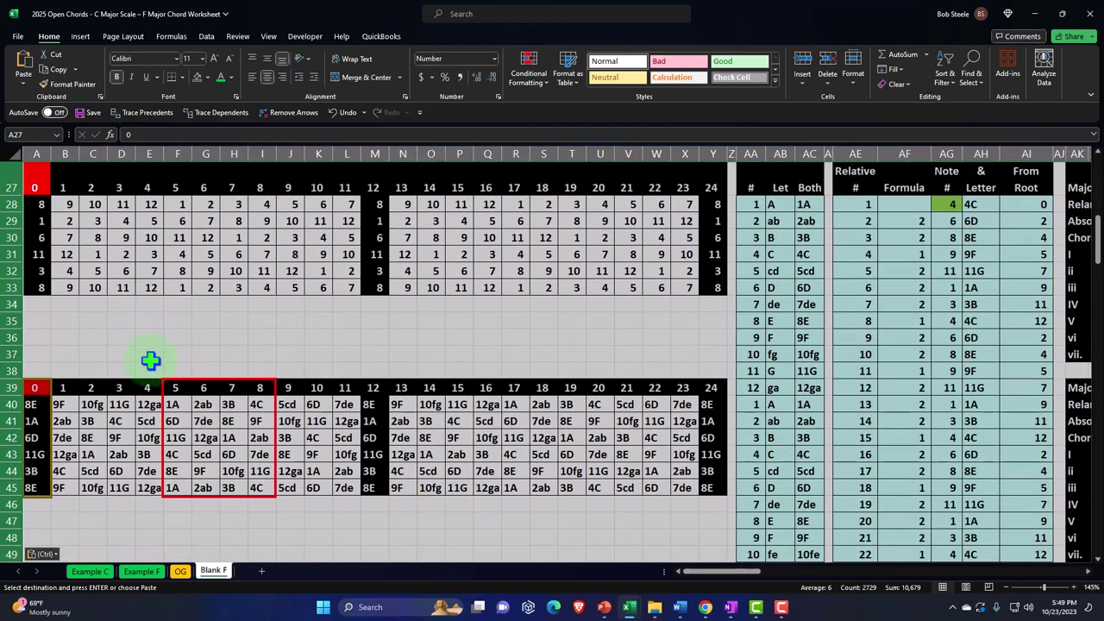
scroll(151, 361, down, 3)
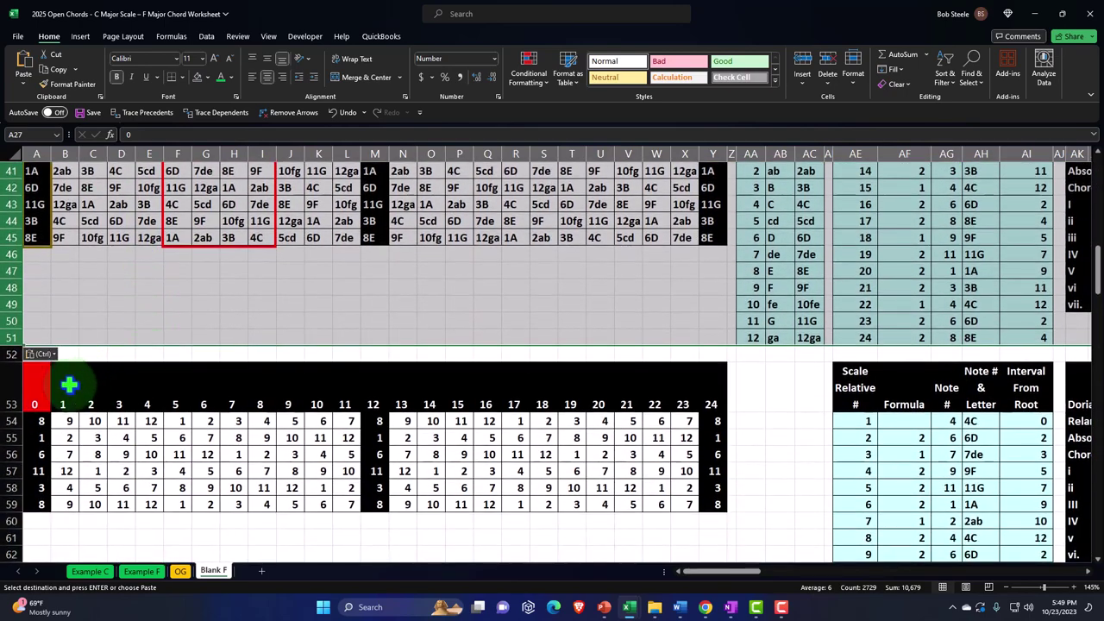
click(40, 386)
key(ctrl+v)
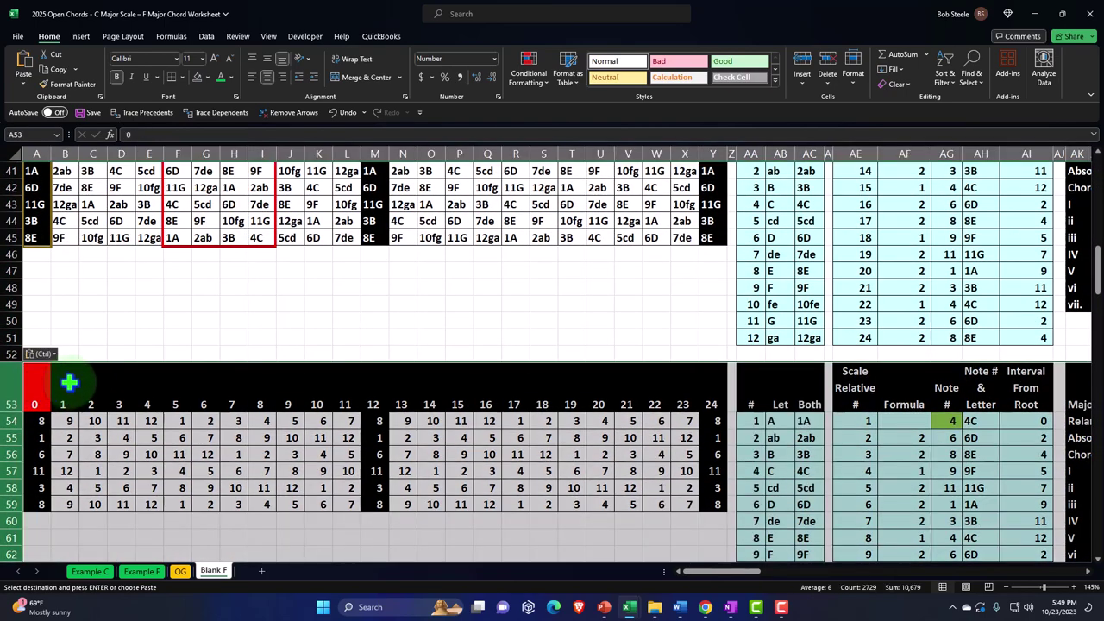
Paste the copied rows over the remaining mode blocks, from the Phrygian one at A79 down through the Locrian one at A157
scroll(69, 377, down, 8)
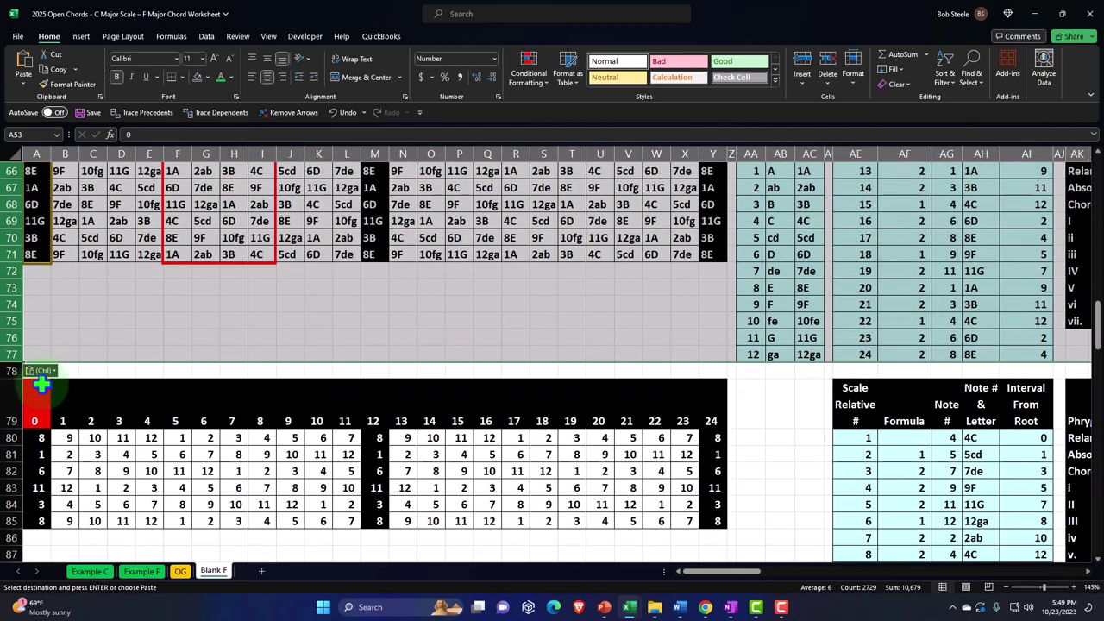
click(37, 390)
key(ctrl+v)
scroll(46, 390, down, 3)
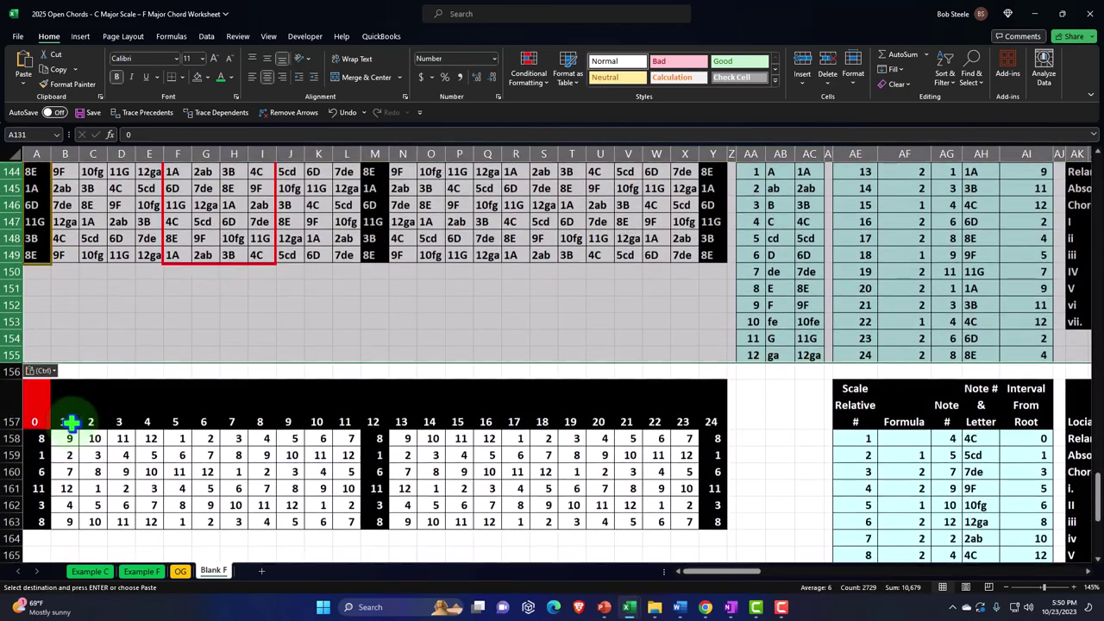
click(36, 422)
key(ctrl+v)
scroll(81, 400, down, 5)
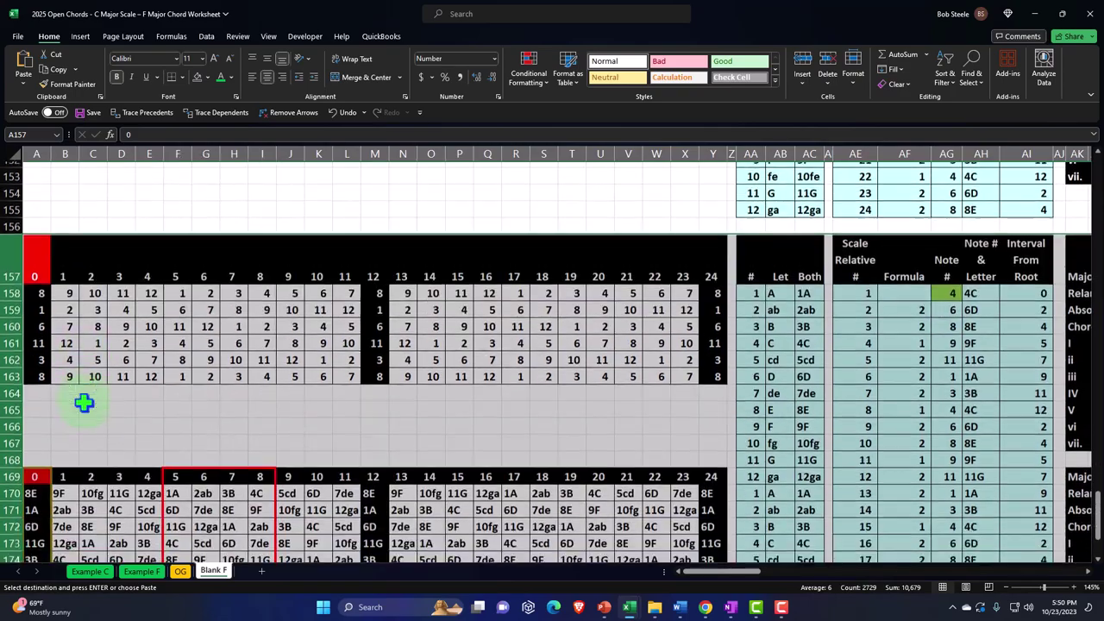
scroll(90, 403, down, 2)
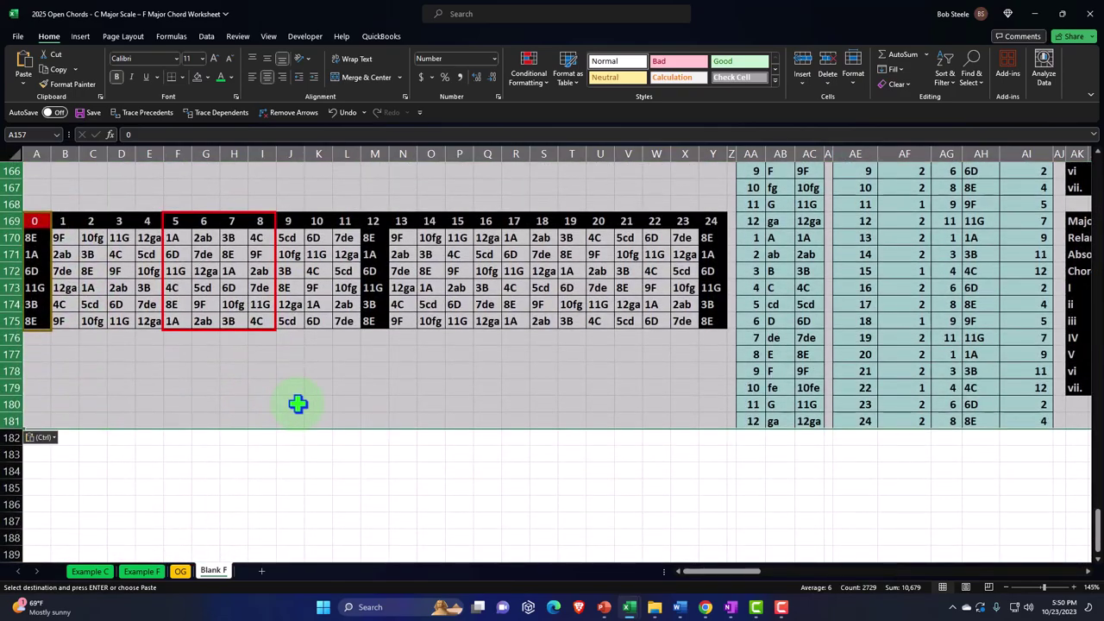
Compare the first block's number-only fretboard in B2:L7 with its note-letter version in B14:L19
scroll(298, 404, up, 20)
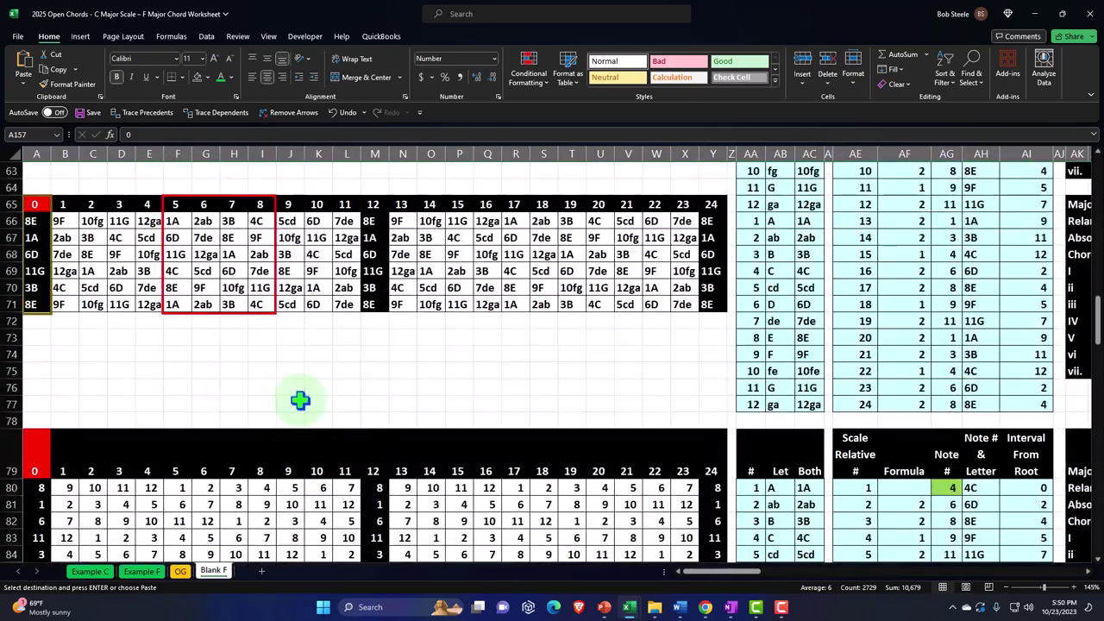
scroll(299, 400, up, 20)
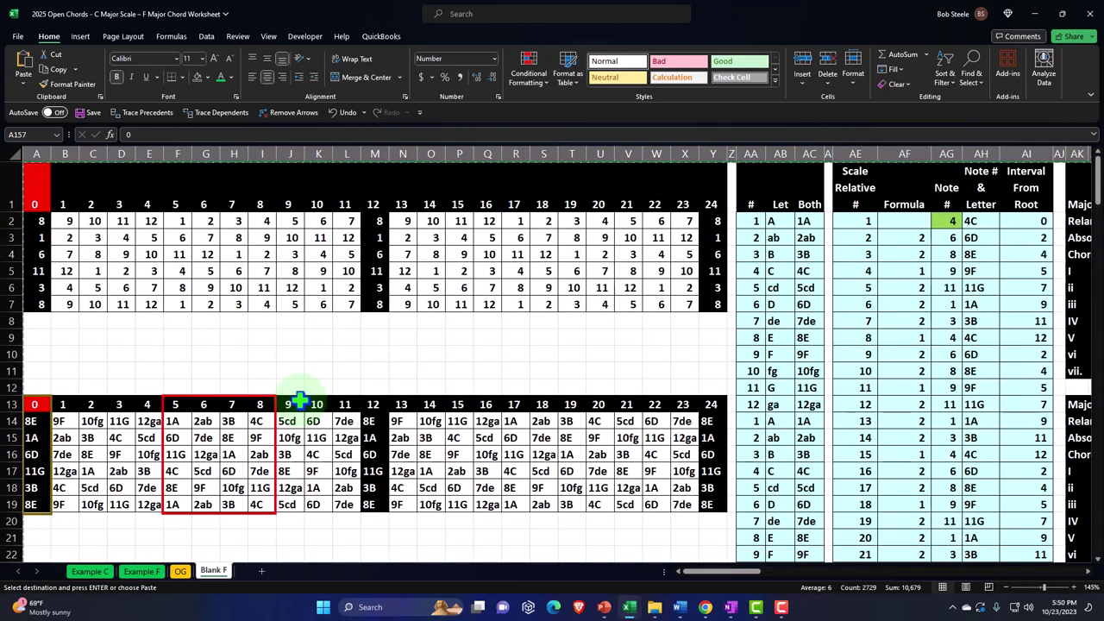
click(120, 441)
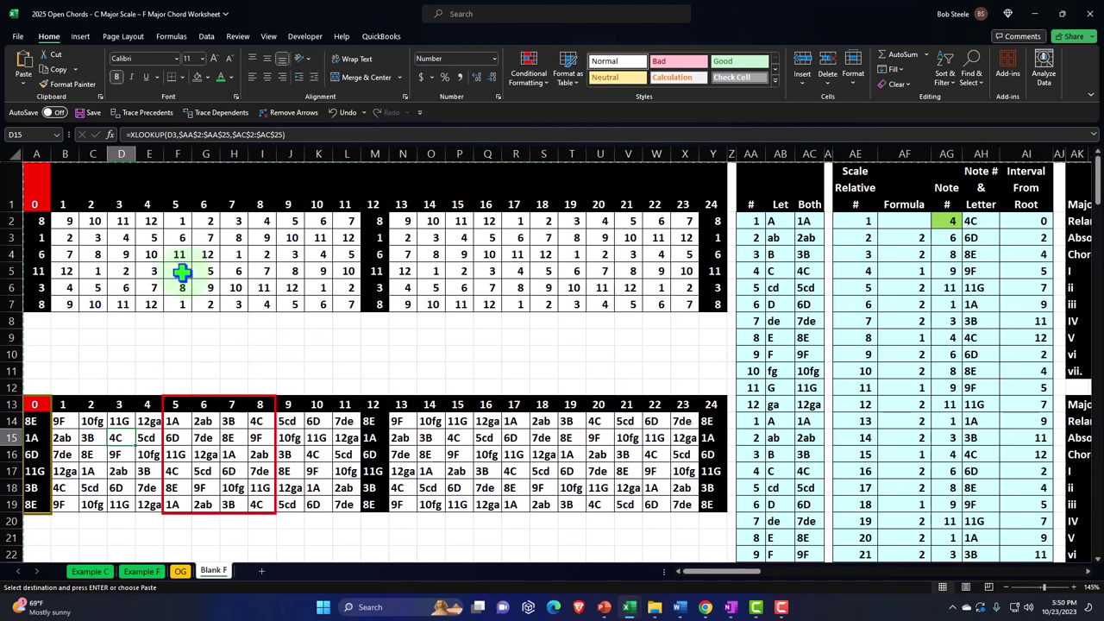
drag(65, 221, 336, 299)
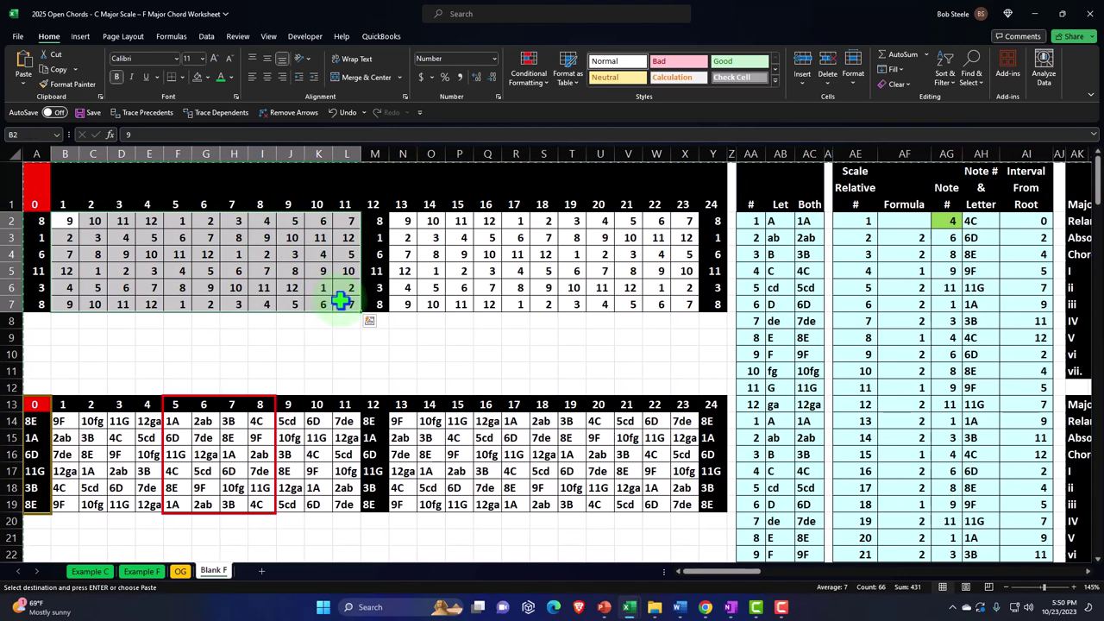
drag(65, 422, 349, 498)
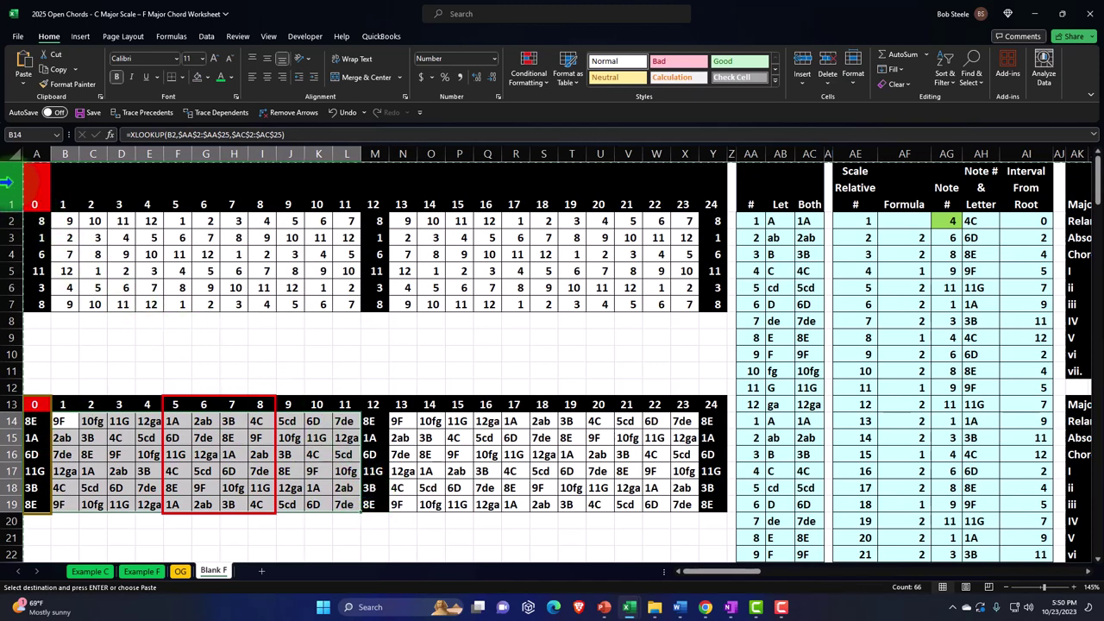
drag(65, 219, 345, 318)
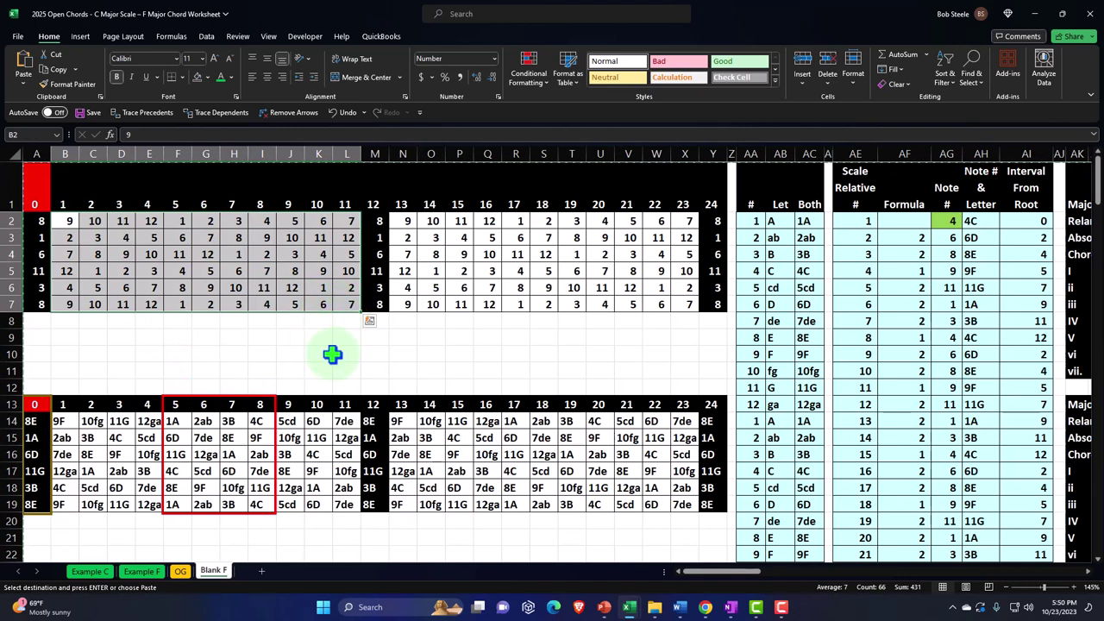
Hide rows 1 through 12, which hold the first block's number-only fretboard
click(9, 181)
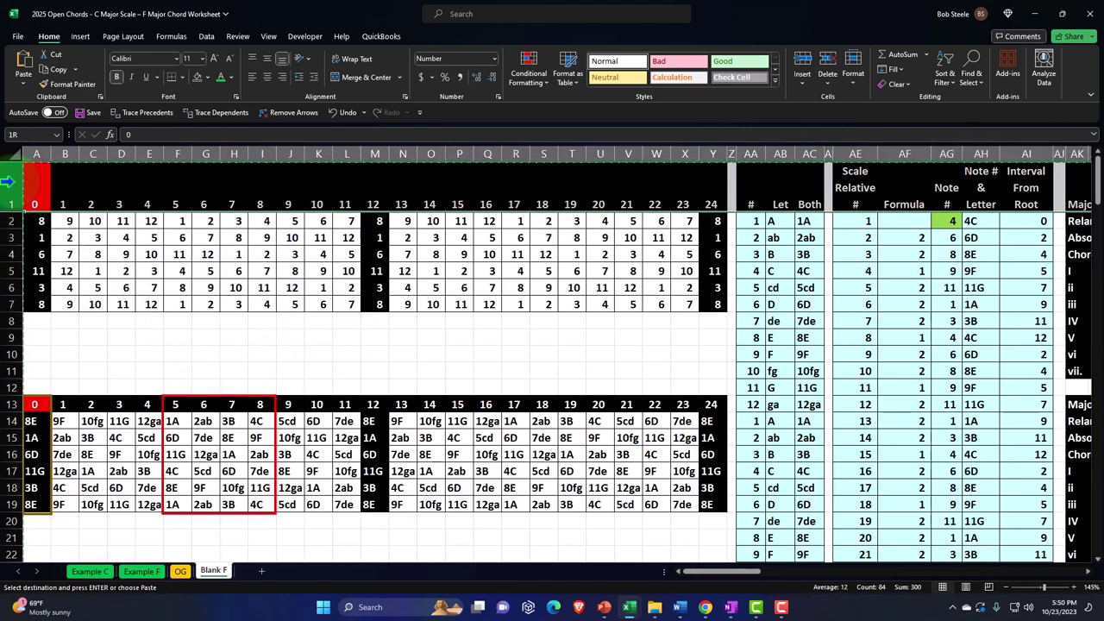
drag(10, 220, 9, 379)
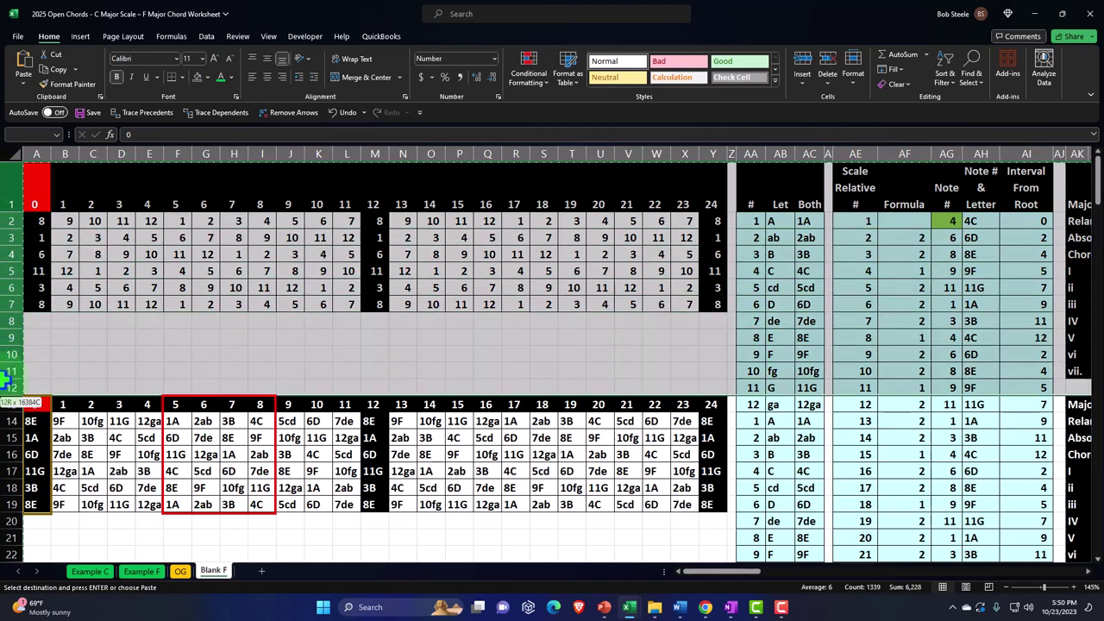
right_click(185, 348)
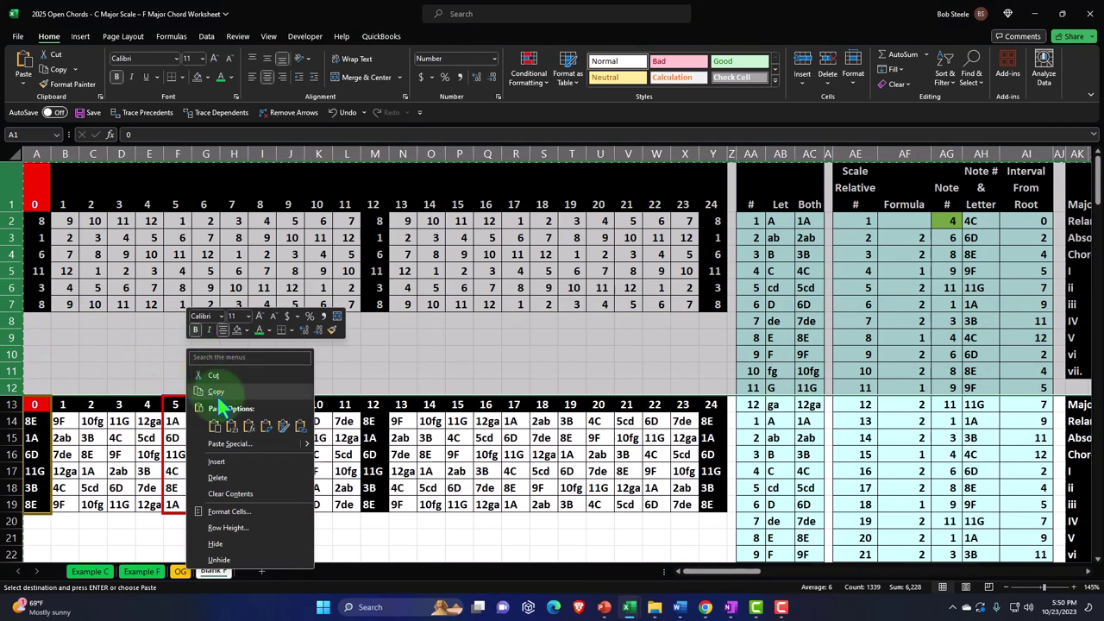
click(234, 543)
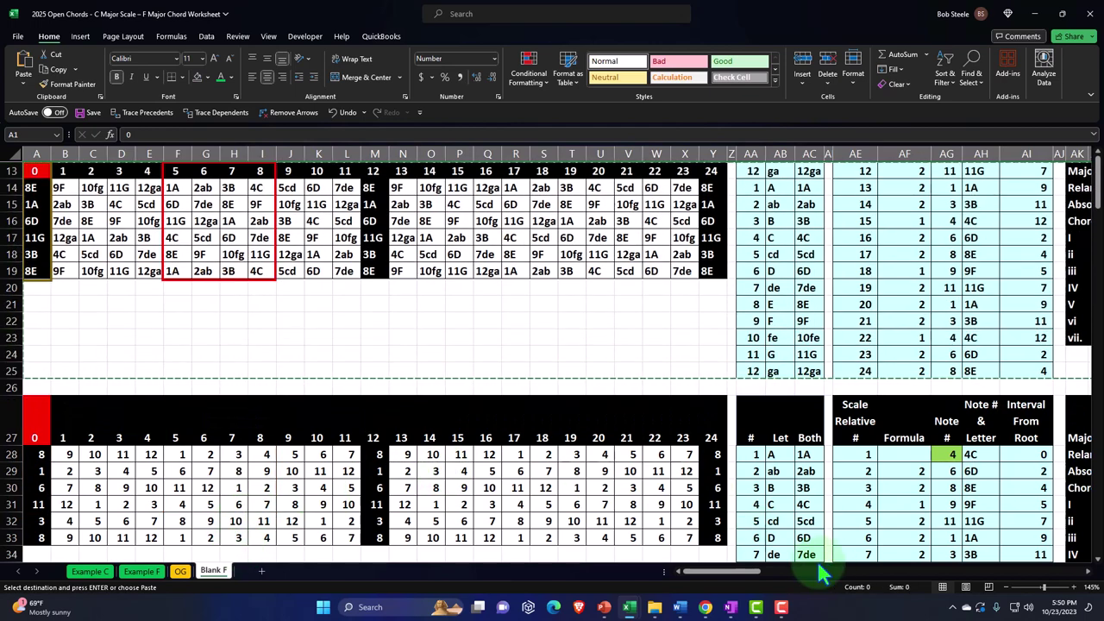
Hide columns E through AJ so the chord table starting at column AK sits beside frets 0 to 3
drag(732, 571, 747, 586)
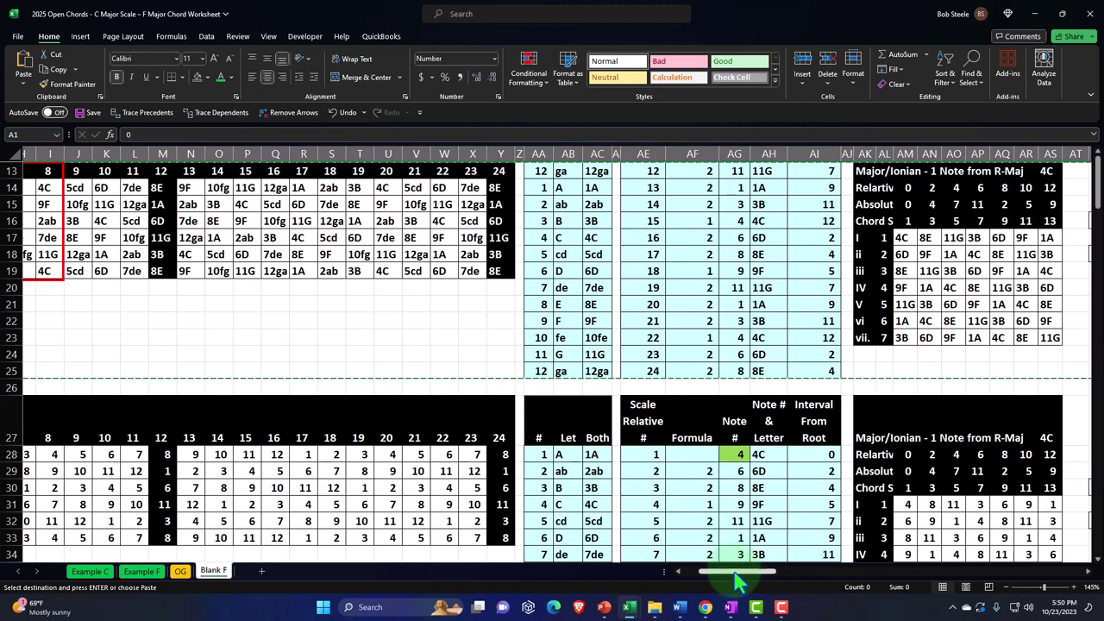
drag(740, 573, 720, 585)
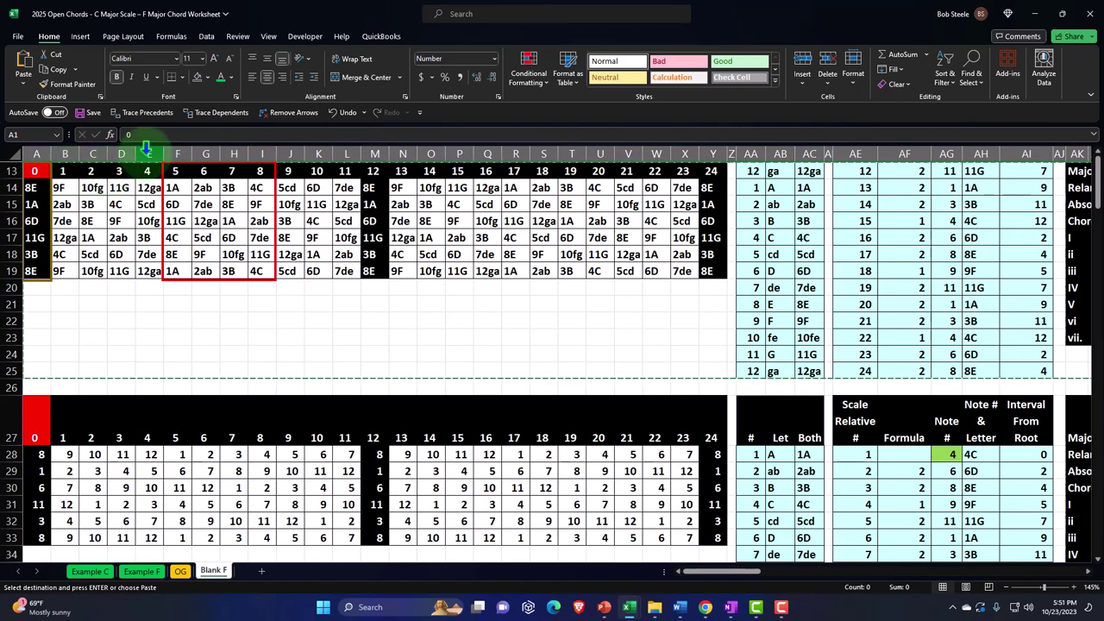
click(147, 154)
drag(156, 153, 613, 181)
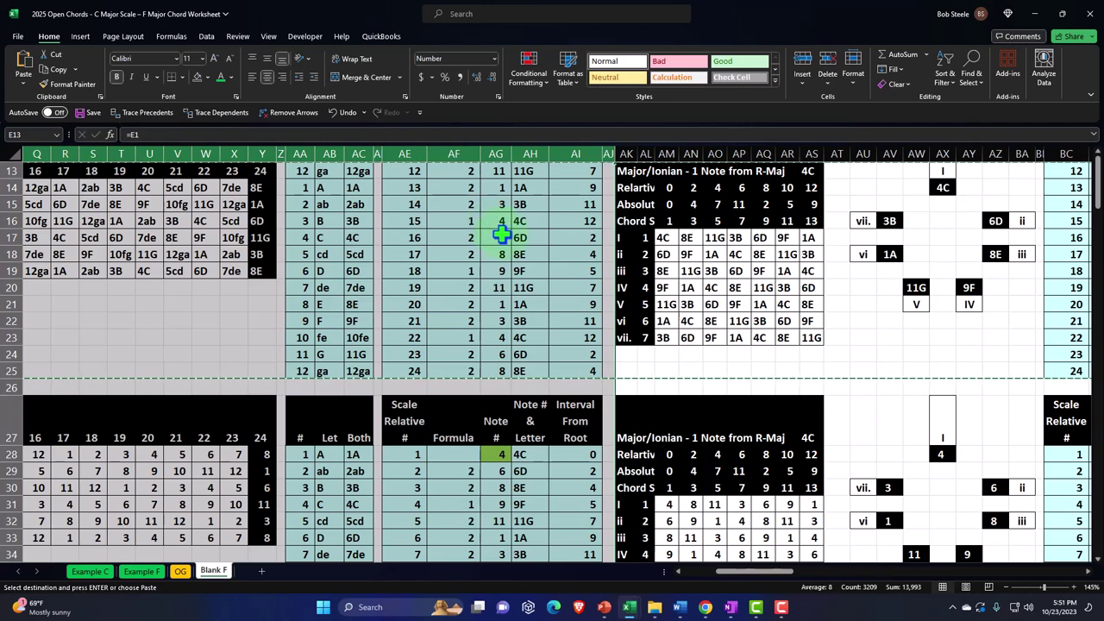
right_click(502, 234)
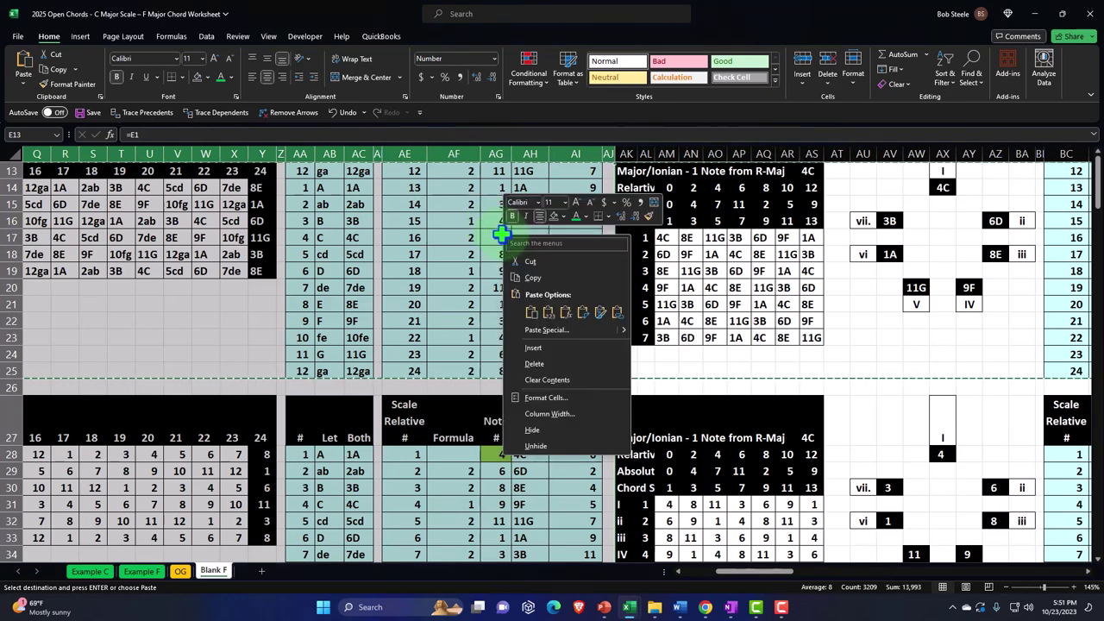
click(533, 431)
click(308, 320)
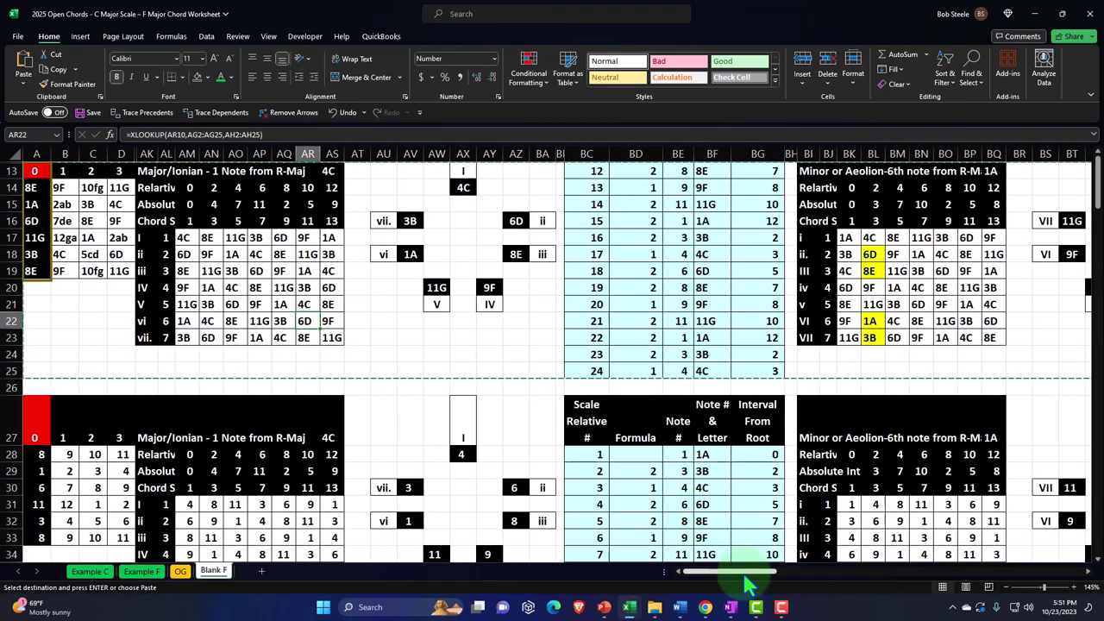
Hide rows 24 through 38, which hold the number-only version of the second block
click(197, 373)
scroll(194, 377, up, 3)
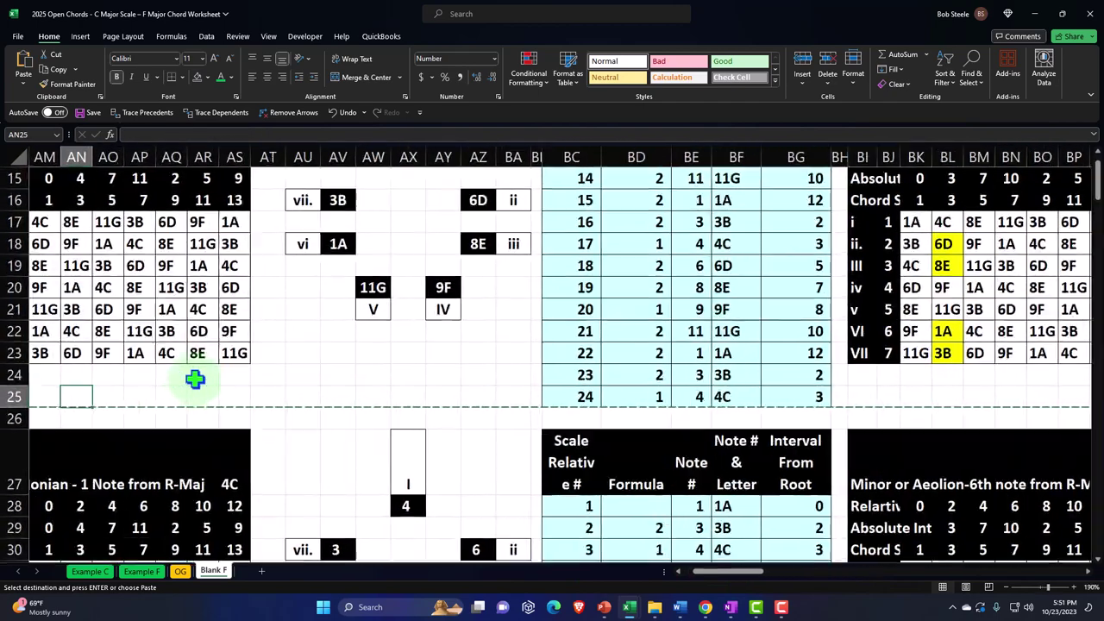
scroll(195, 378, up, 2)
click(621, 571)
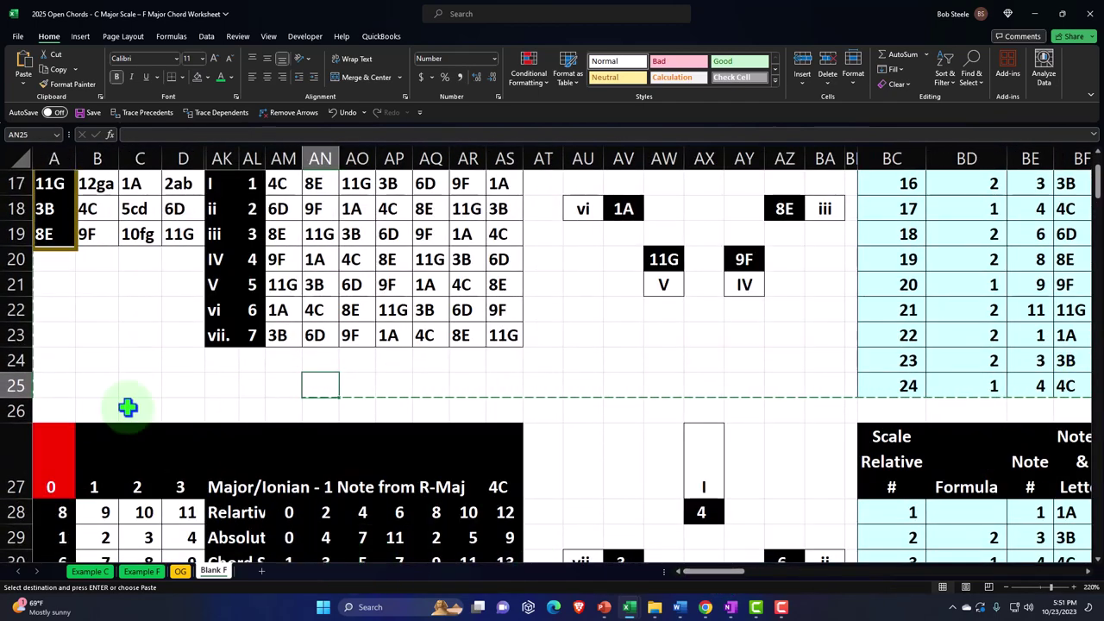
scroll(127, 407, up, 2)
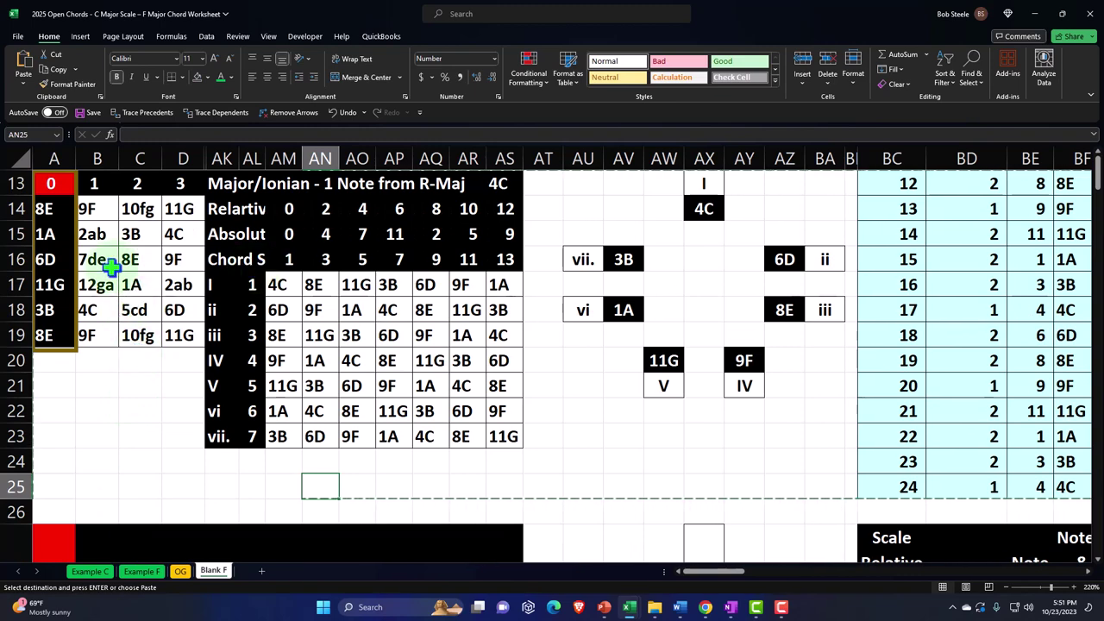
scroll(138, 365, down, 3)
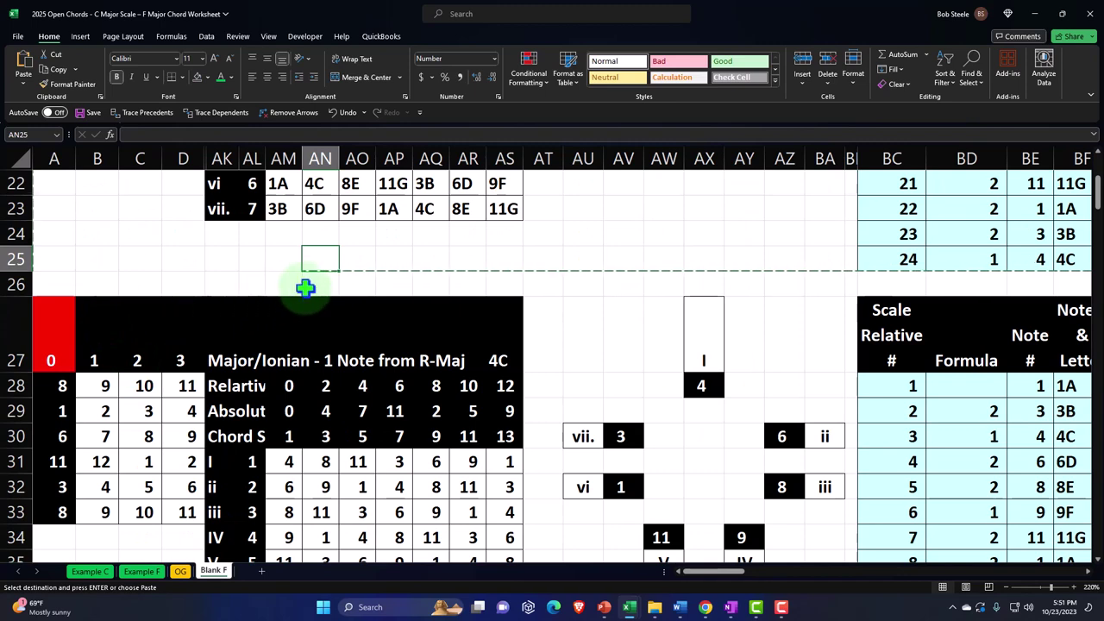
drag(13, 281, 13, 436)
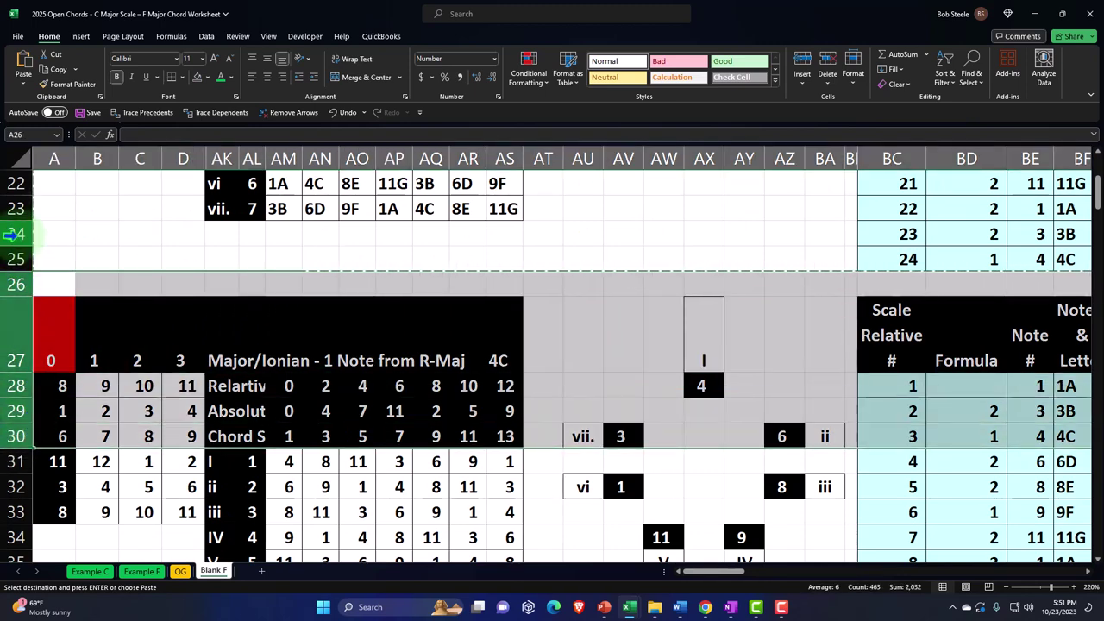
click(13, 234)
drag(13, 234, 17, 412)
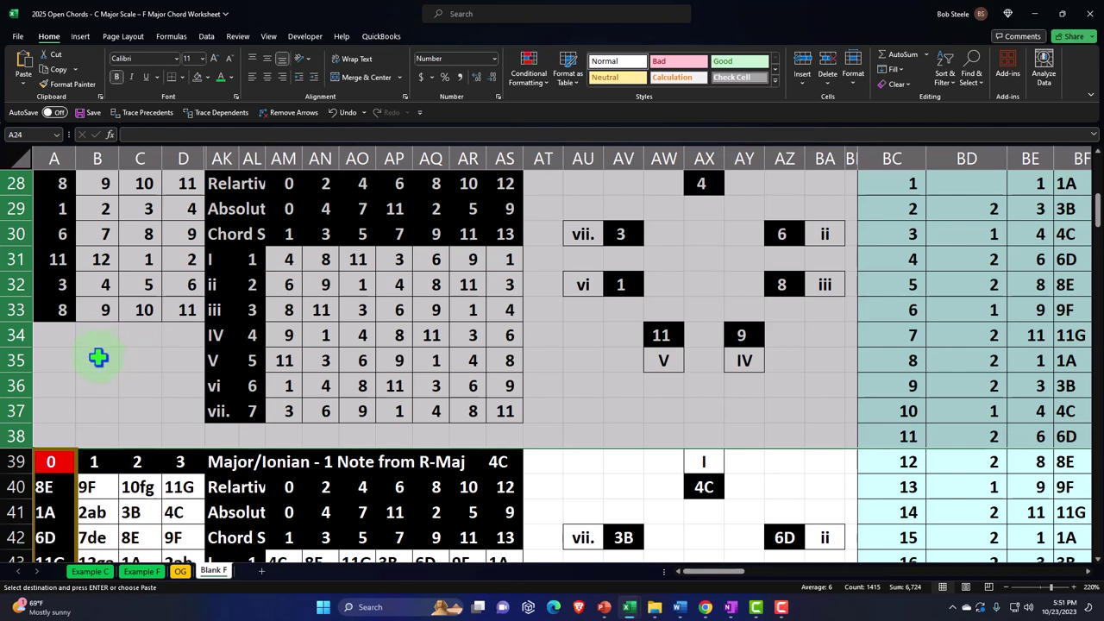
right_click(364, 261)
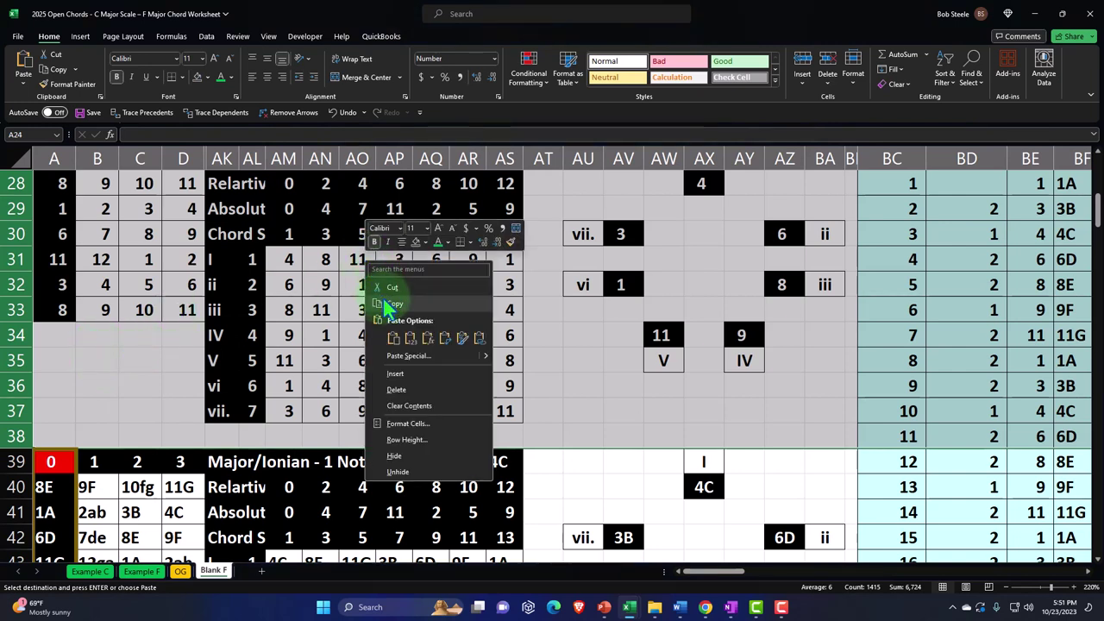
click(394, 455)
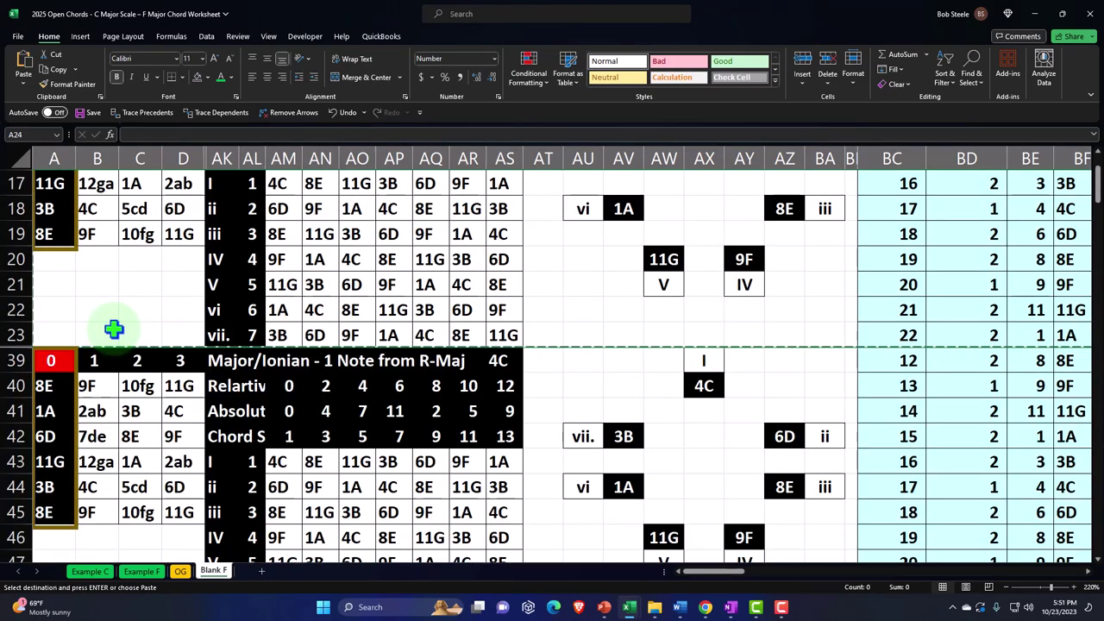
Hide rows 50 through 64, covering the number-only section of the block that starts at row 53
scroll(113, 328, down, 2)
scroll(113, 328, down, 2)
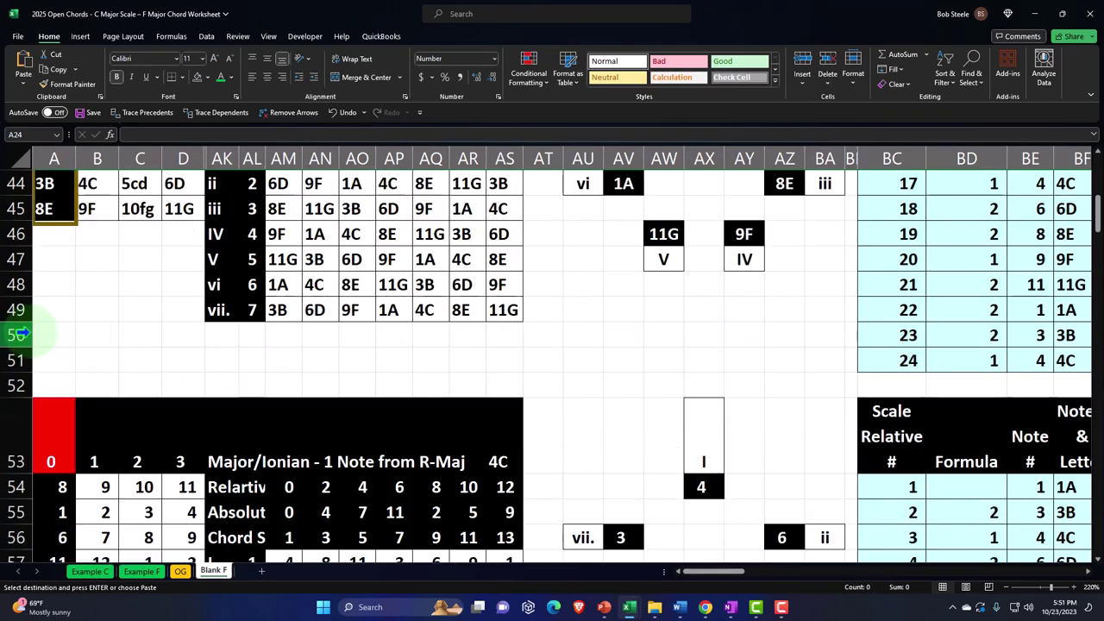
drag(13, 335, 112, 364)
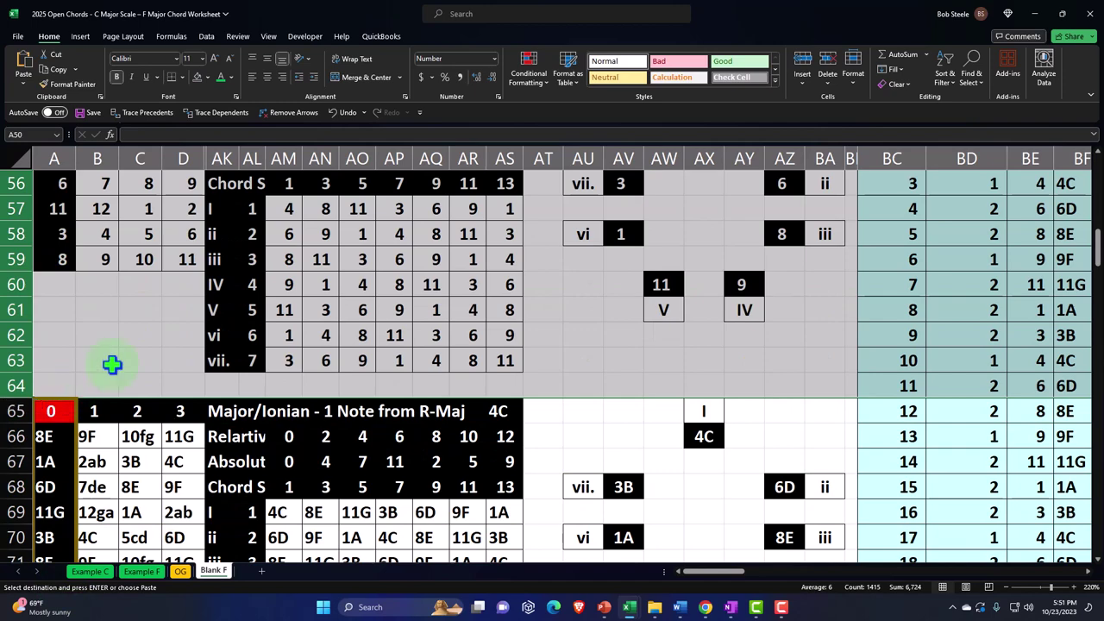
right_click(156, 283)
click(193, 470)
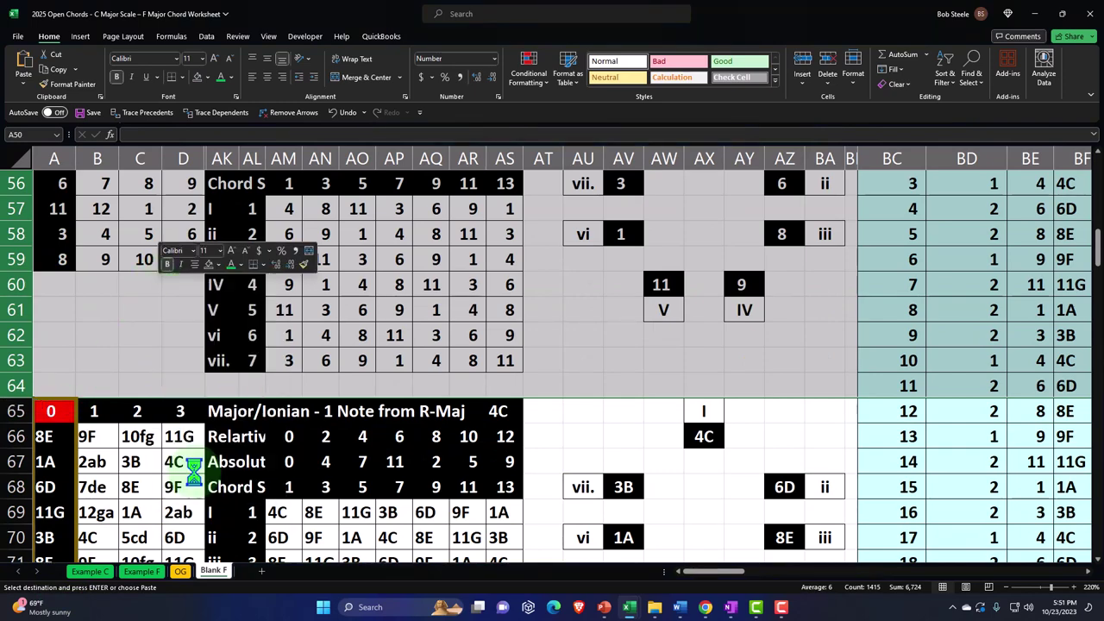
Hide rows 76 through 90, covering the number-only section of the block that starts at row 79
scroll(160, 394, down, 5)
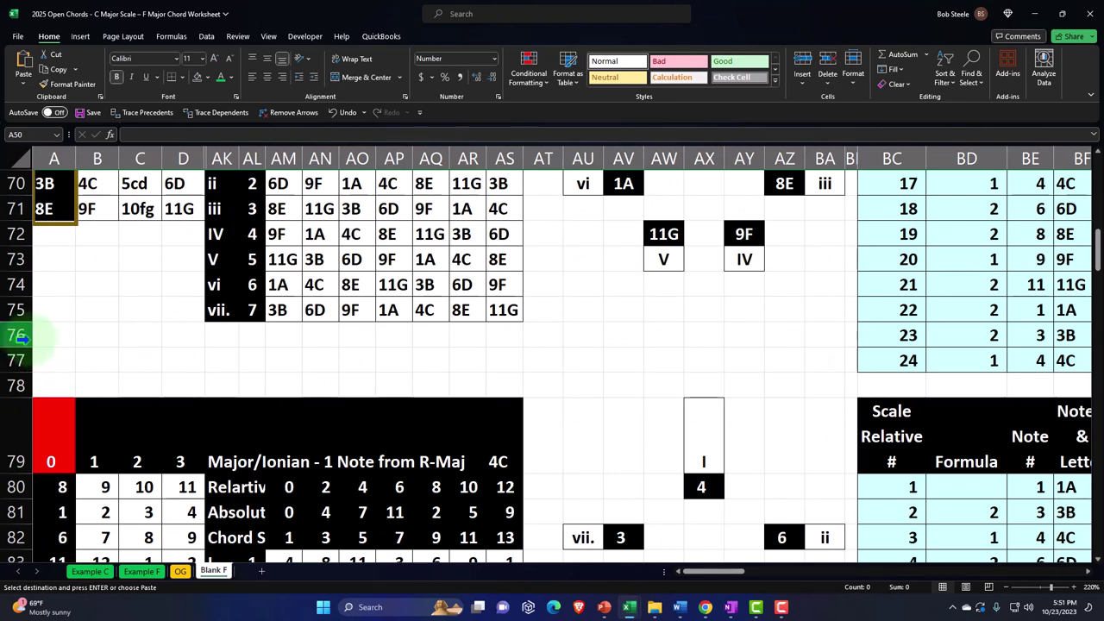
drag(17, 339, 75, 438)
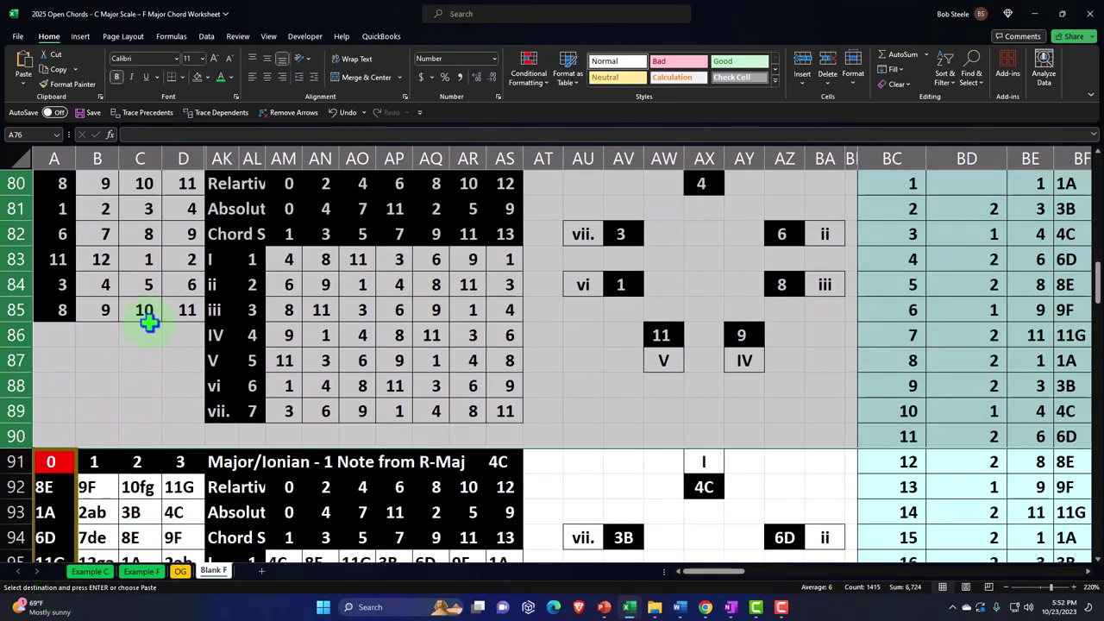
right_click(184, 276)
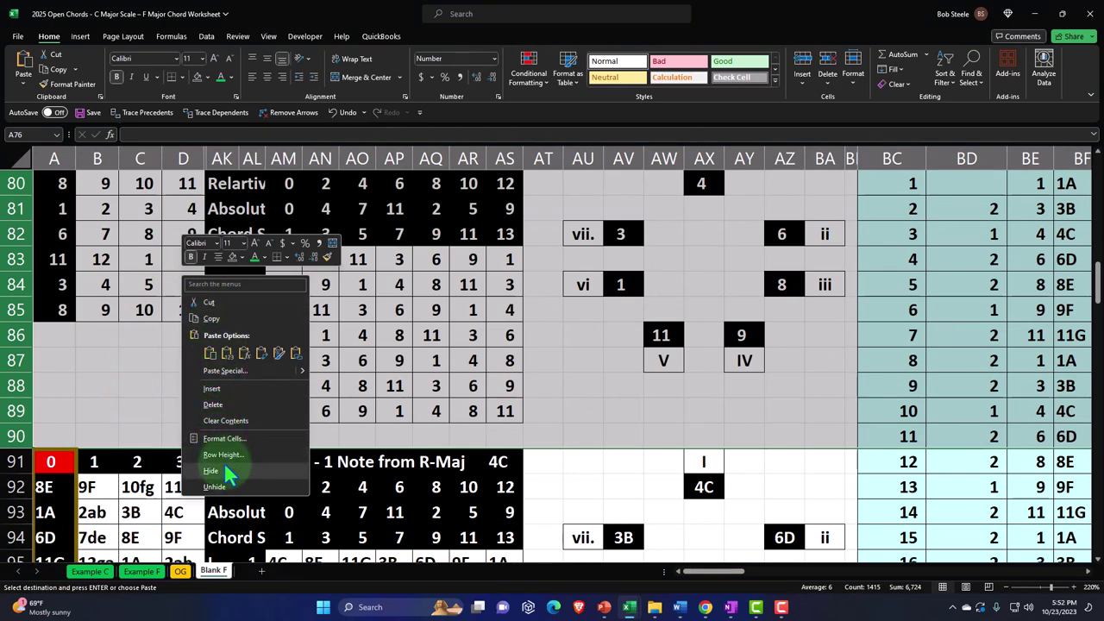
click(212, 471)
Hide rows 102 through 116, covering the number-only section of the block that starts at row 105
scroll(149, 362, down, 2)
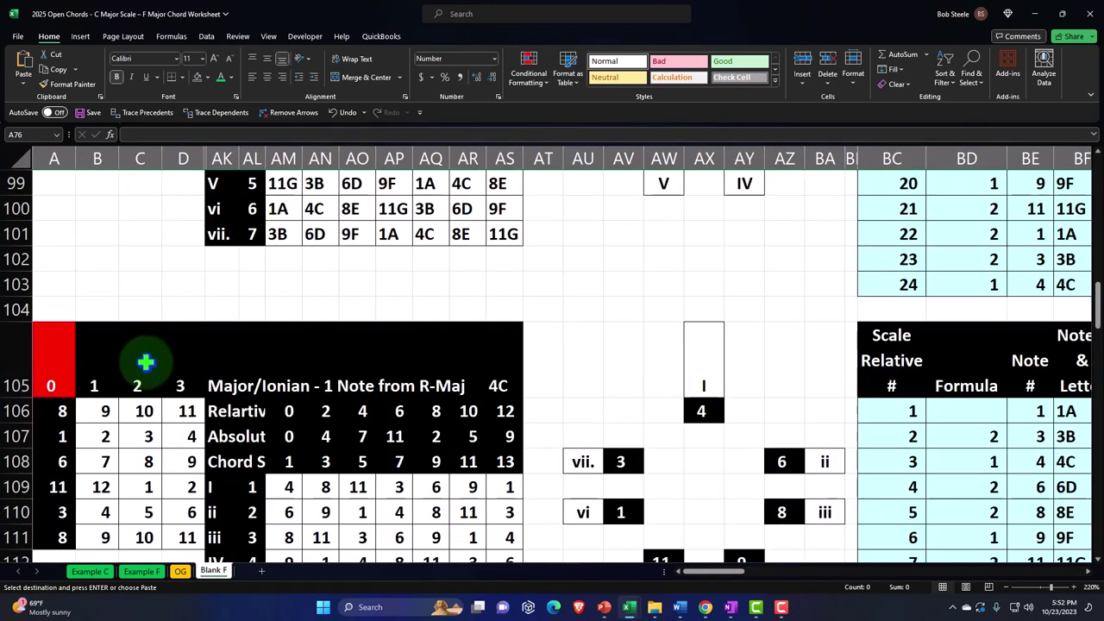
drag(21, 257, 69, 411)
right_click(143, 278)
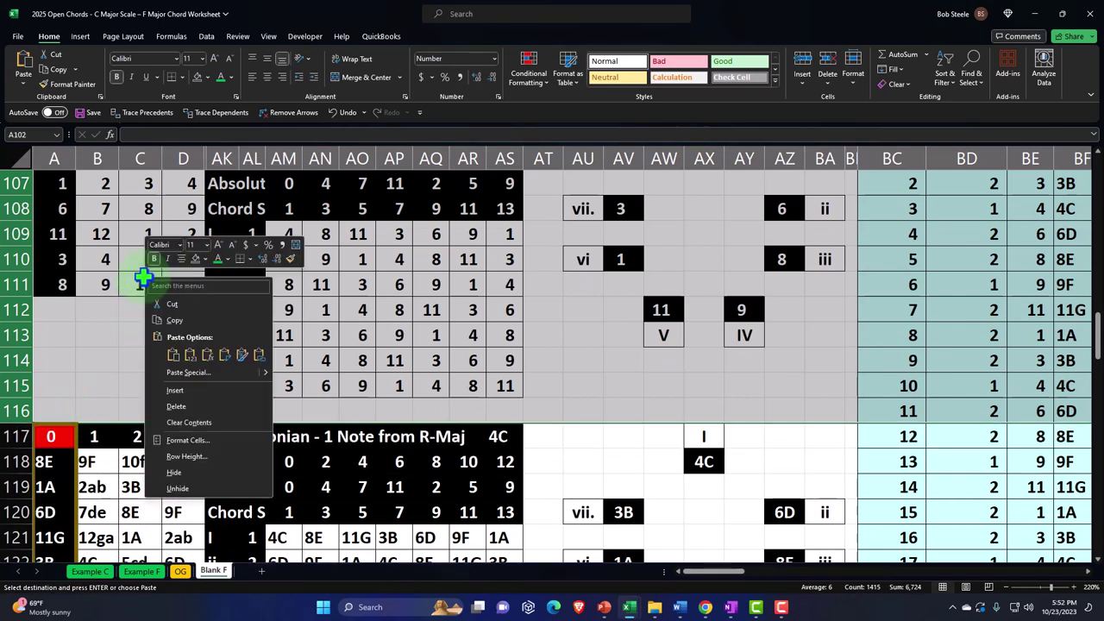
click(190, 482)
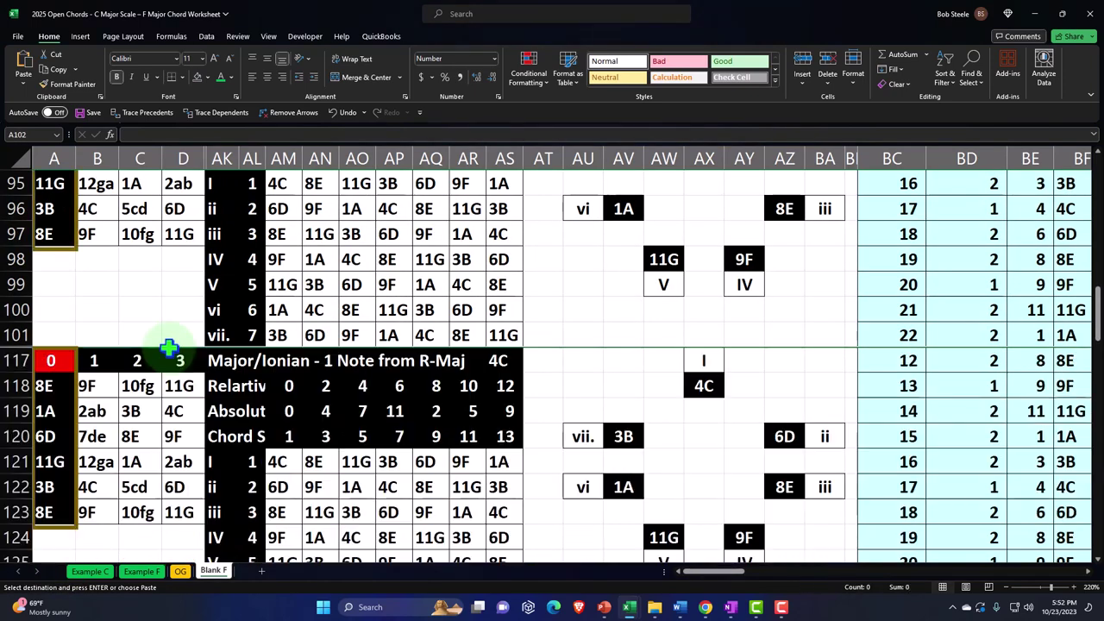
Hide rows 128 through 142, covering the number-only section of the next mode block
scroll(167, 352, down, 8)
drag(33, 263, 81, 433)
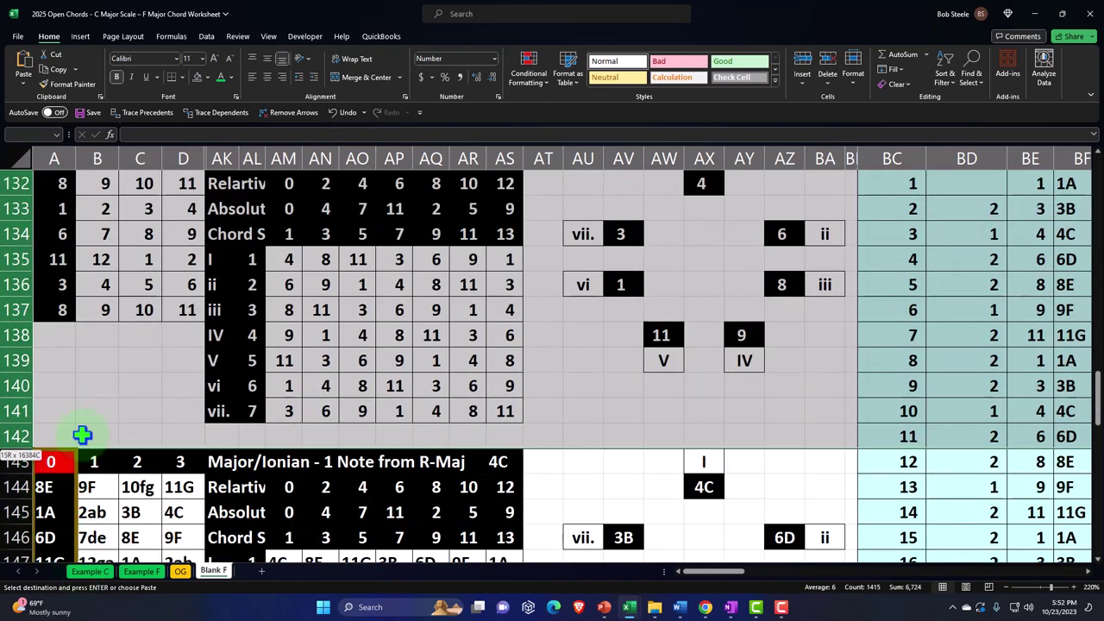
right_click(124, 356)
click(172, 555)
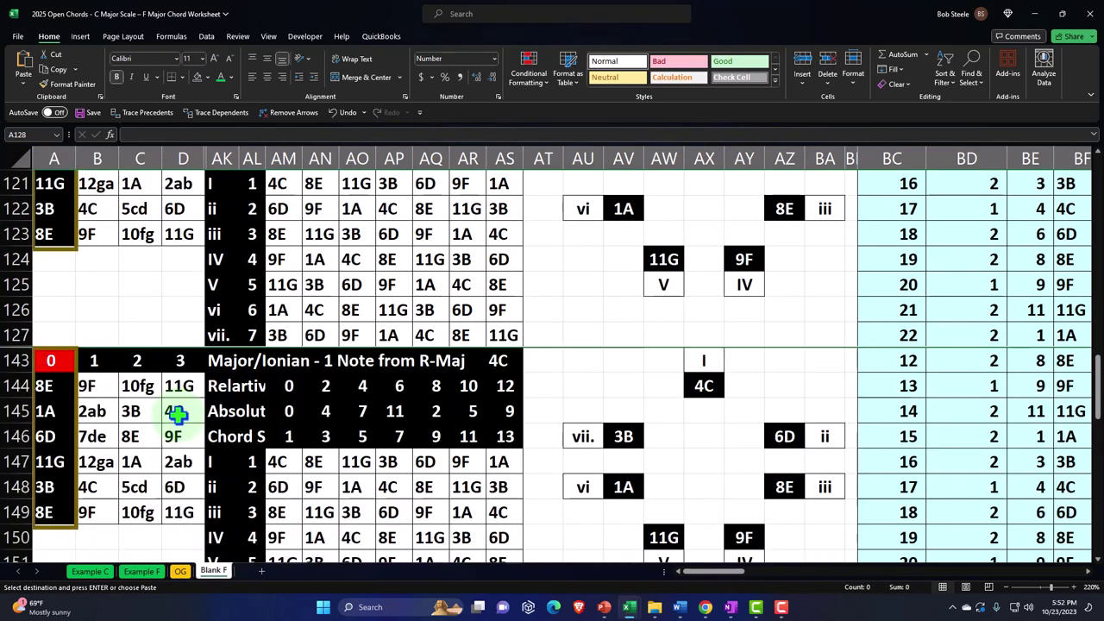
Hide rows 154 through 168, covering the number-only section of the last mode block
scroll(178, 414, down, 5)
drag(39, 264, 94, 427)
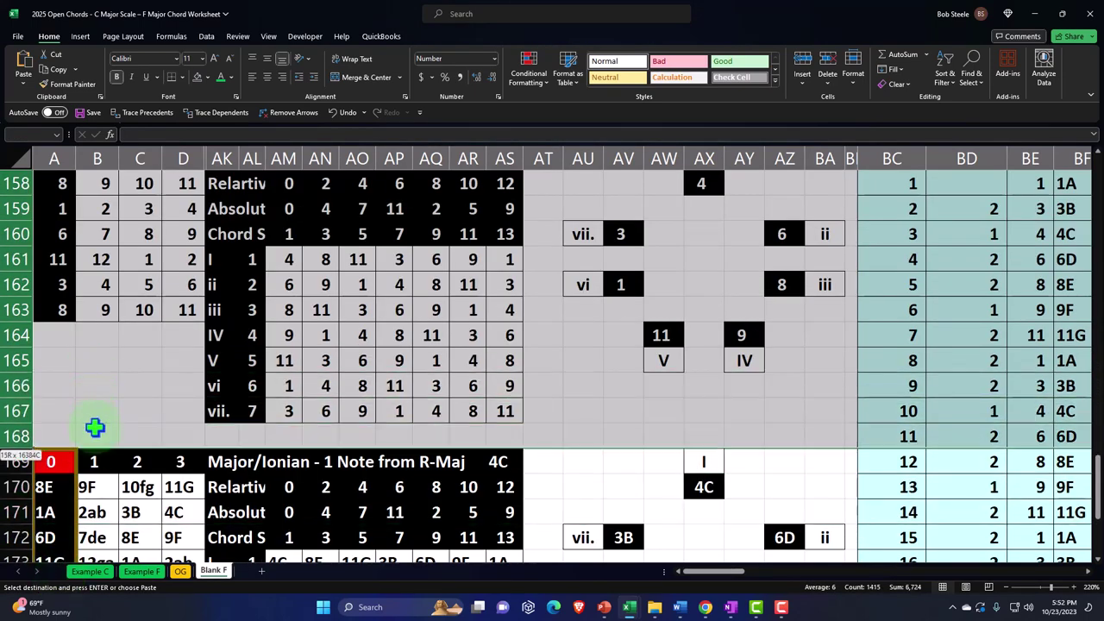
right_click(129, 363)
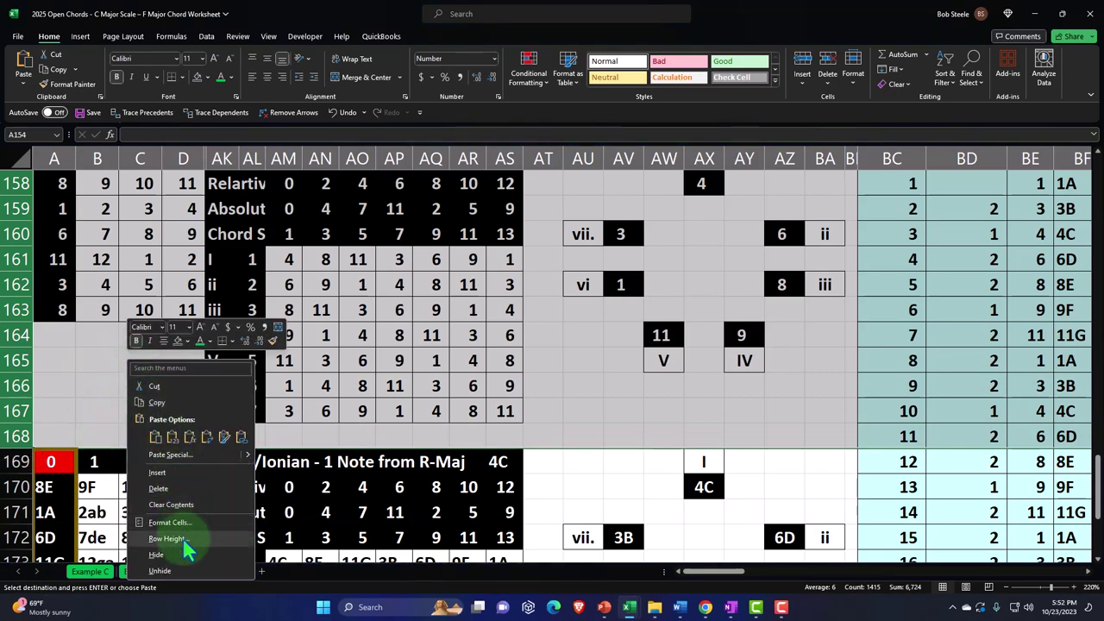
click(157, 555)
Examine the first block's fretboard in A13:D19 alongside its Major/Ionian chord table in AK13:AS23 and the chord circle beside it
scroll(173, 413, down, 3)
scroll(190, 407, up, 20)
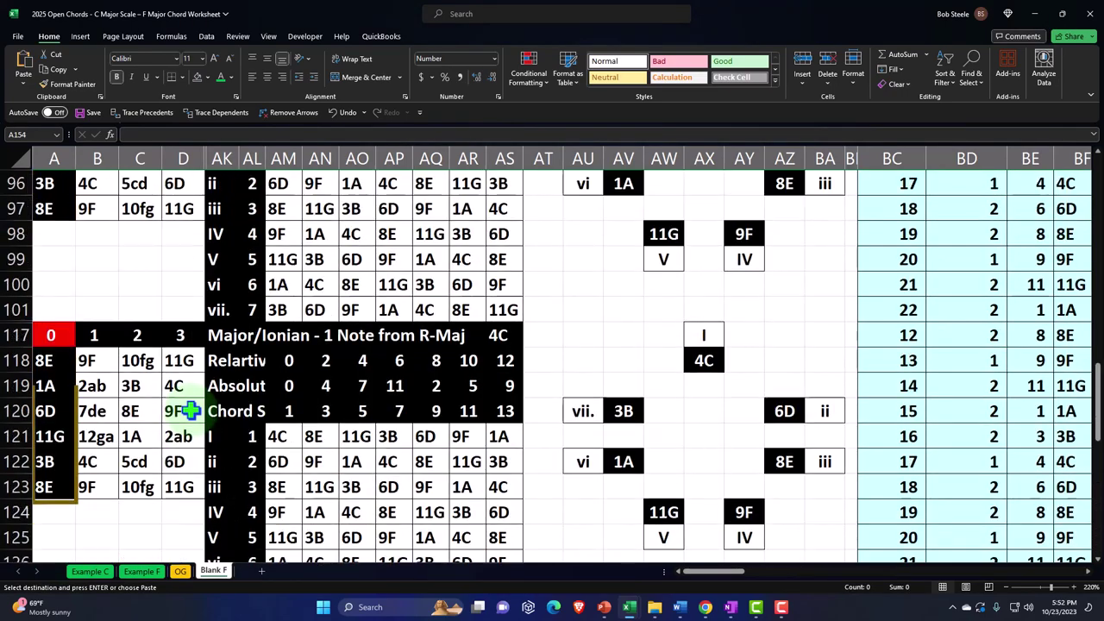
click(180, 369)
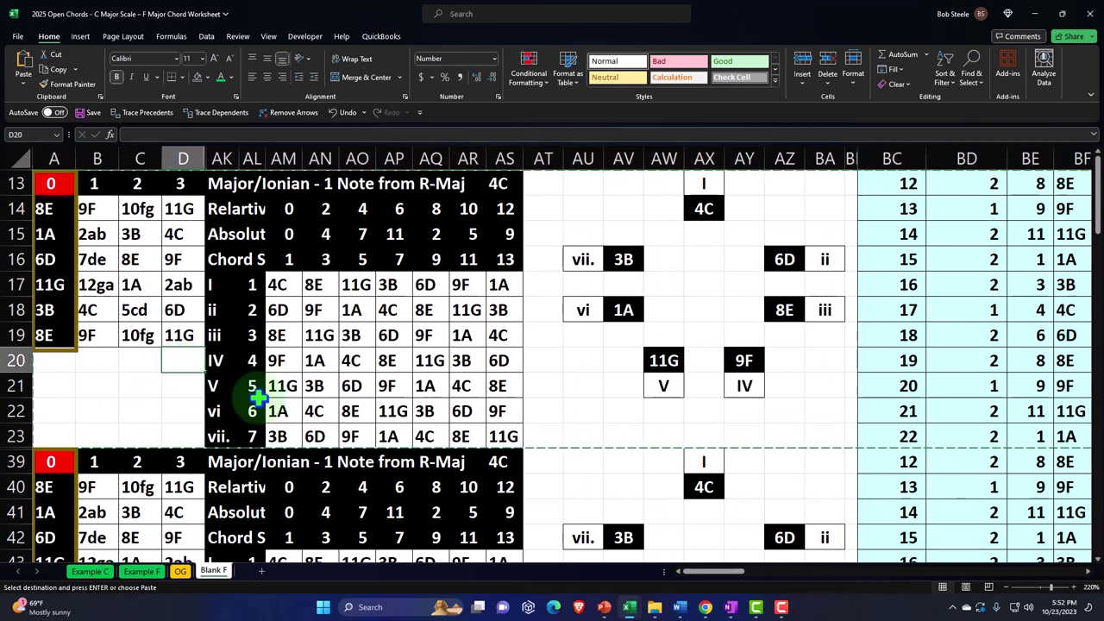
scroll(386, 462, up, 3)
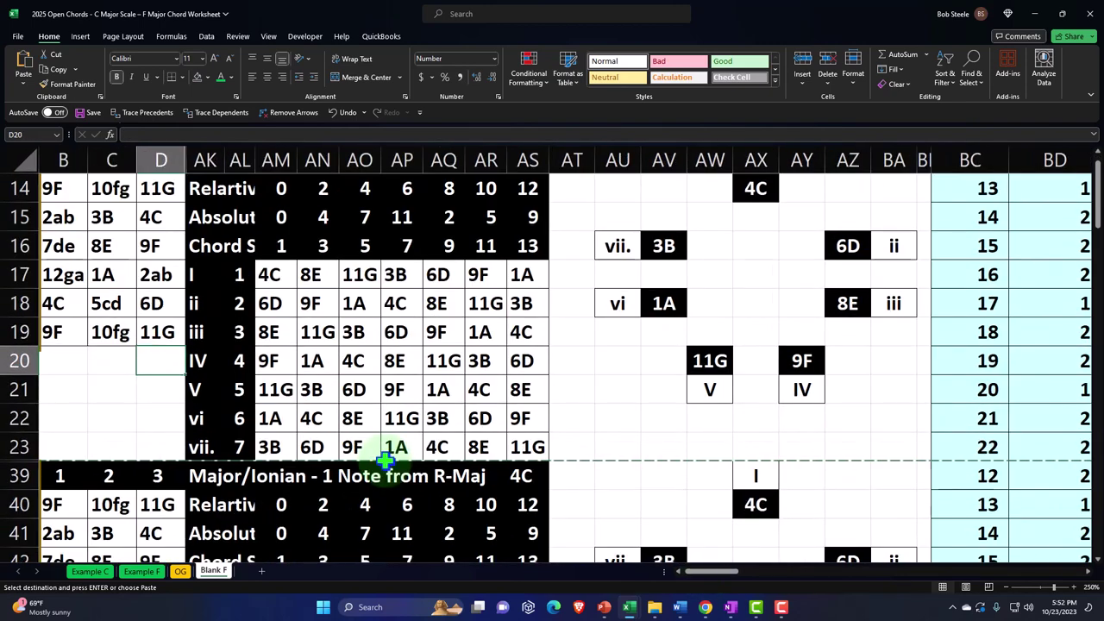
drag(734, 571, 570, 569)
scroll(256, 450, up, 1)
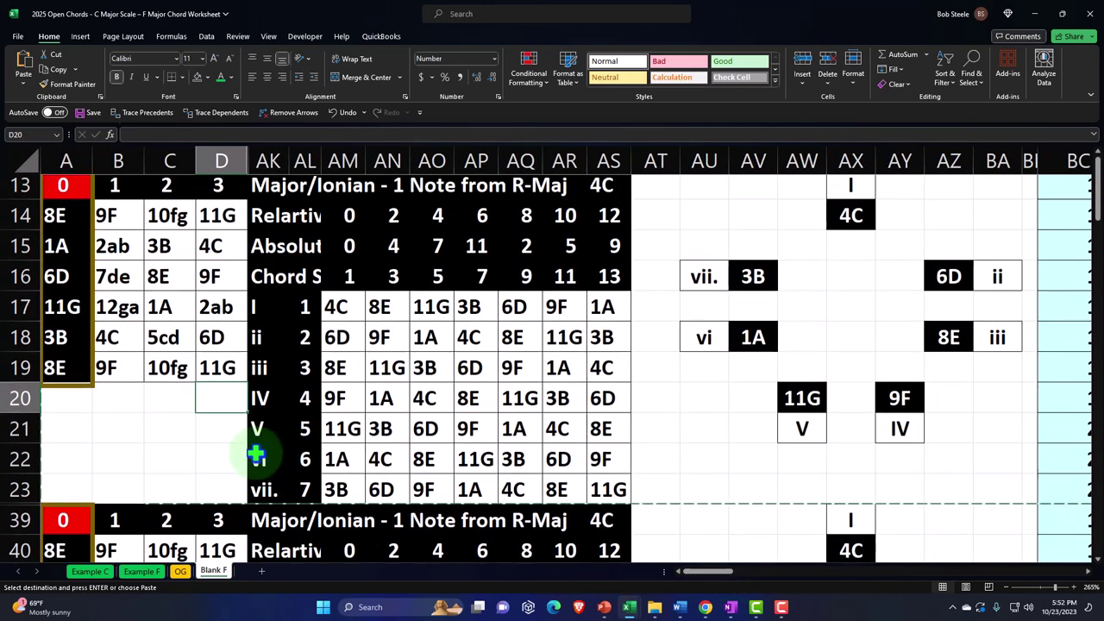
scroll(577, 468, up, 1)
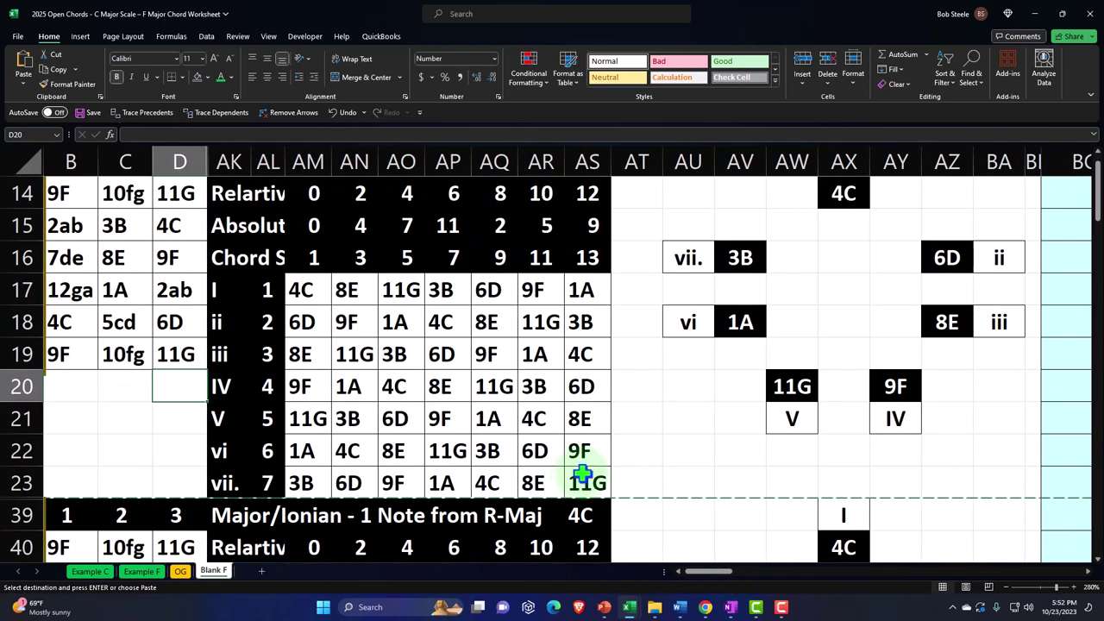
drag(715, 571, 424, 530)
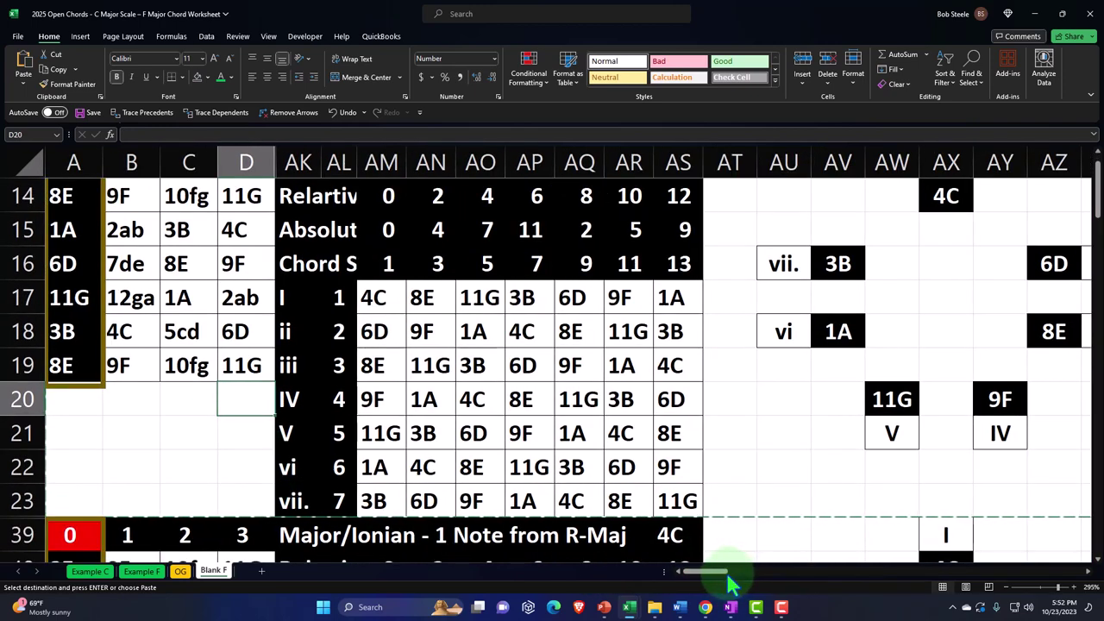
scroll(444, 479, up, 1)
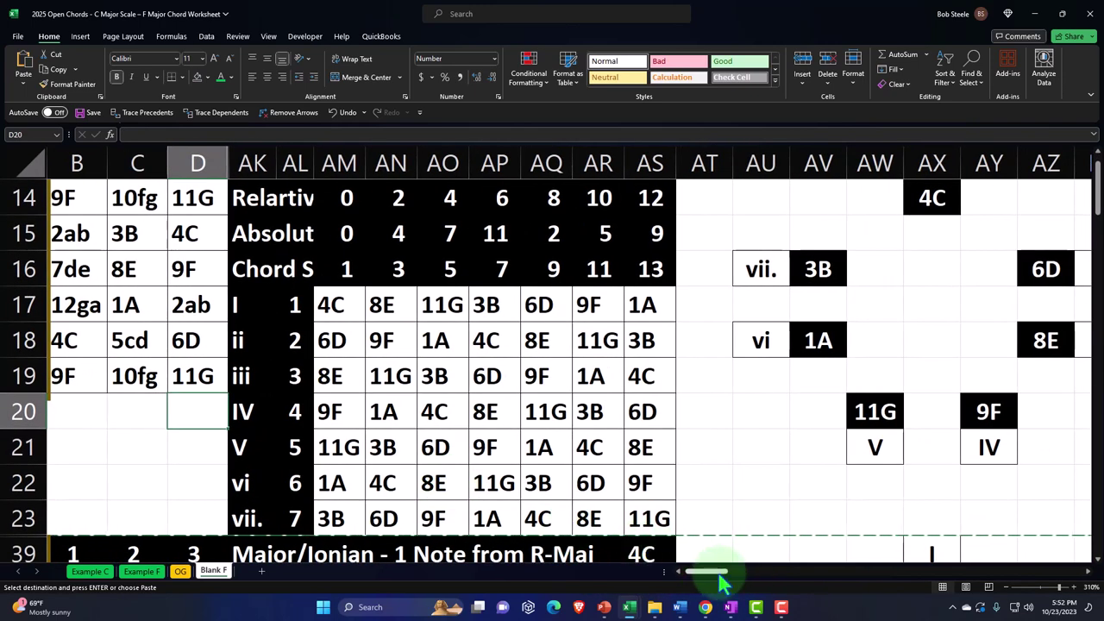
drag(724, 569, 648, 580)
scroll(410, 440, up, 1)
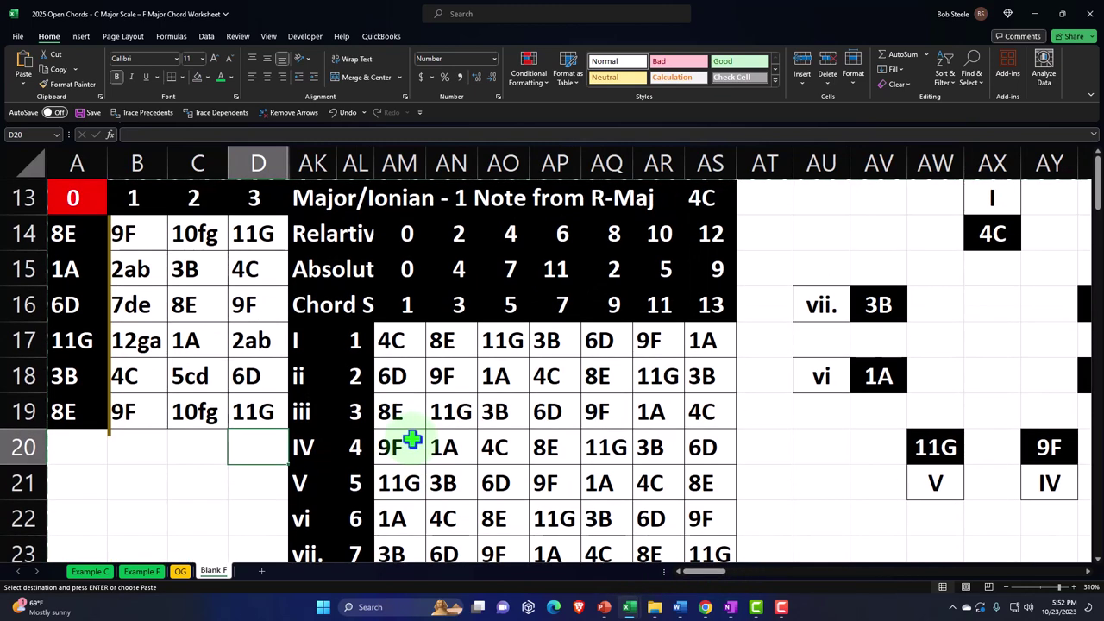
click(767, 447)
scroll(771, 451, down, 1)
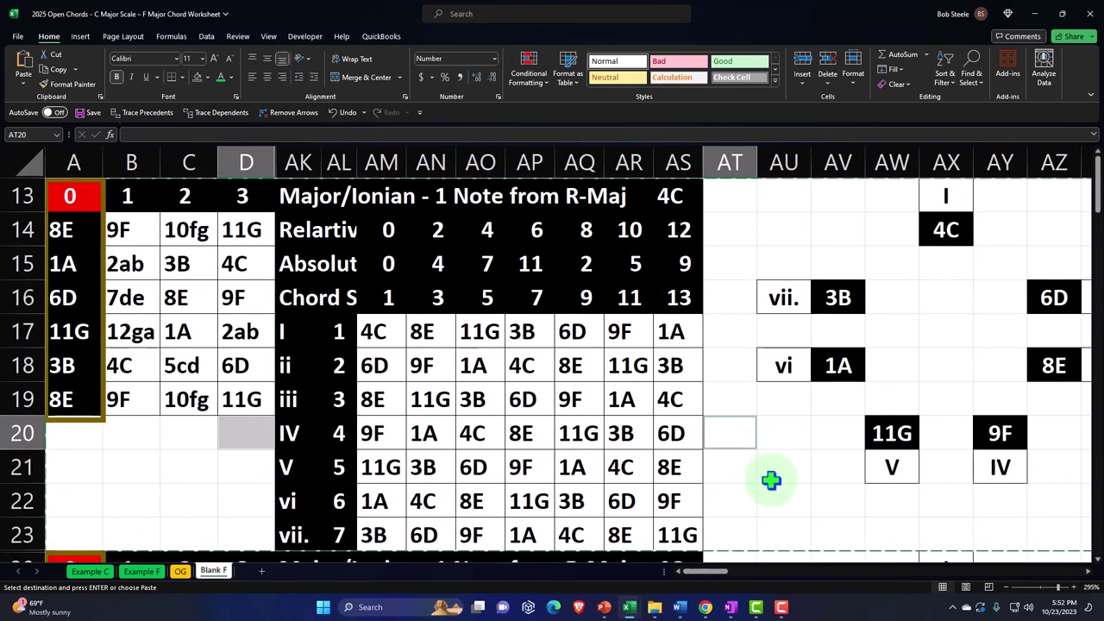
Duplicate the frame around fretboard column A (rows 13 to 19) and give the copy a yellow outline
click(550, 461)
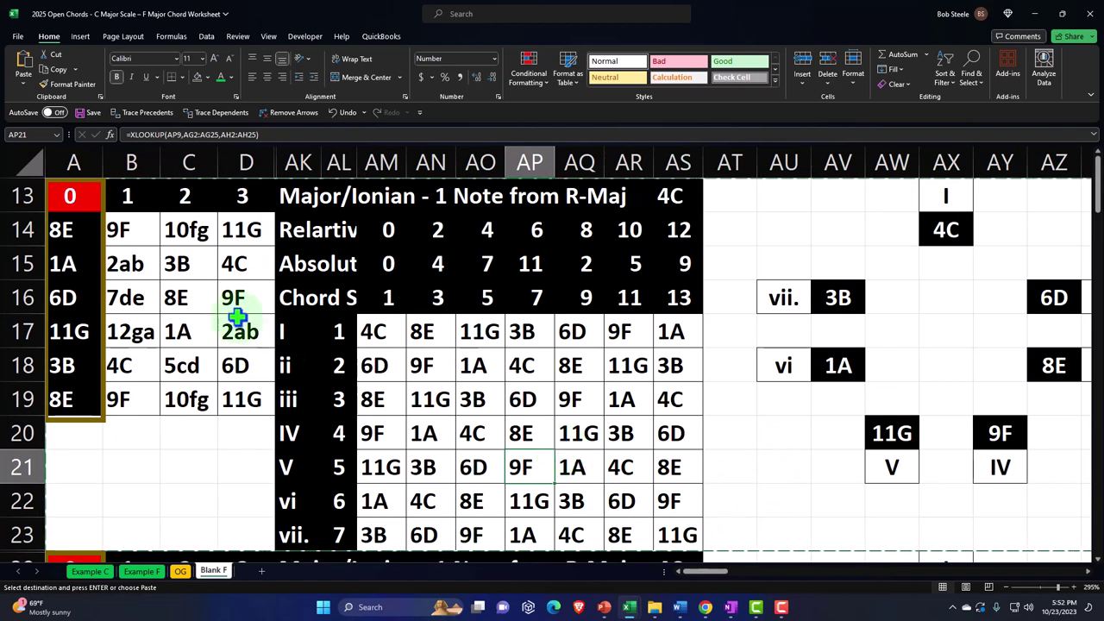
click(103, 214)
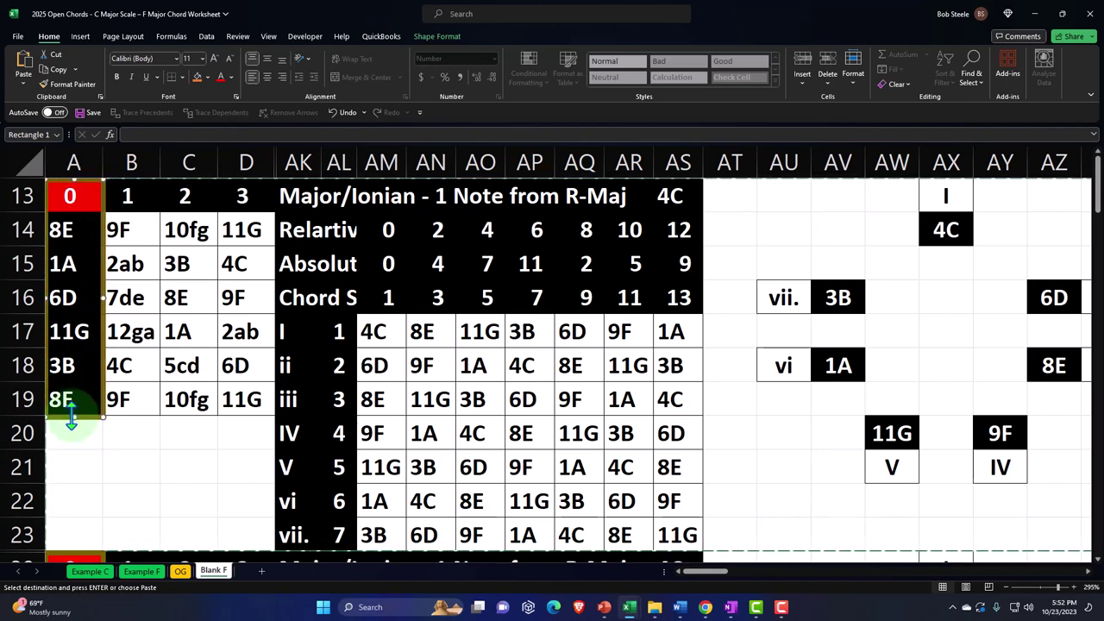
key(ctrl+c)
key(ctrl+v)
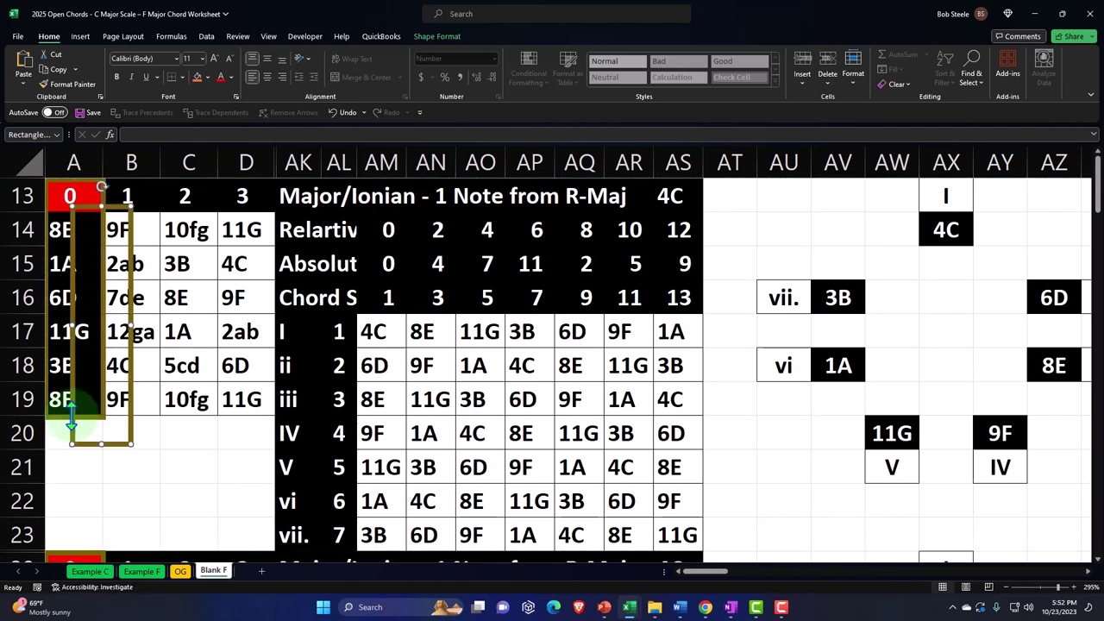
drag(131, 268, 186, 335)
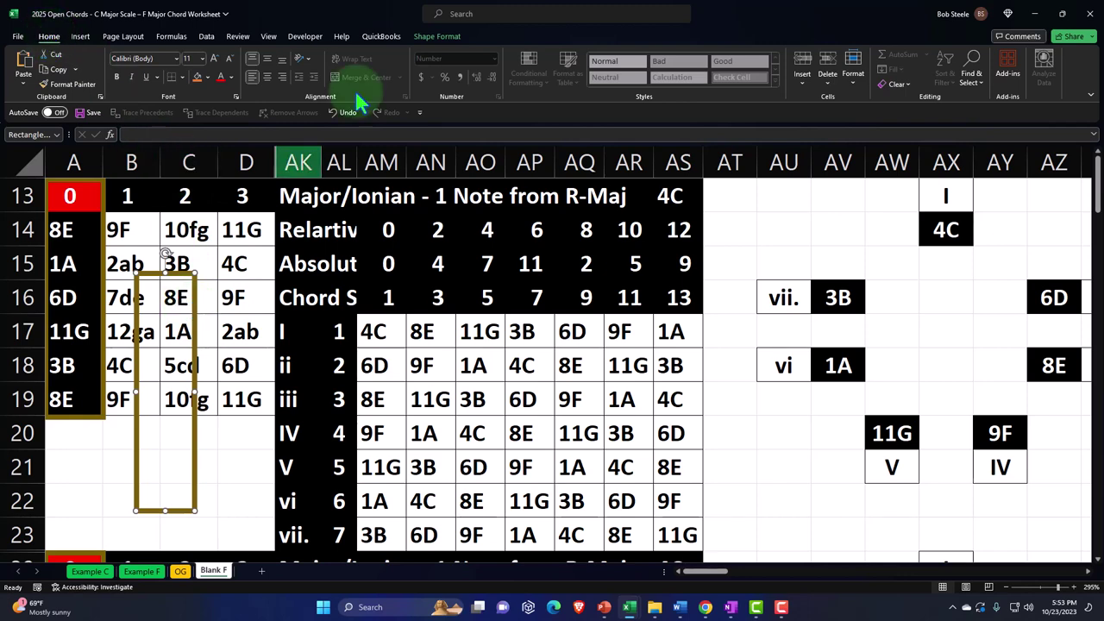
click(433, 38)
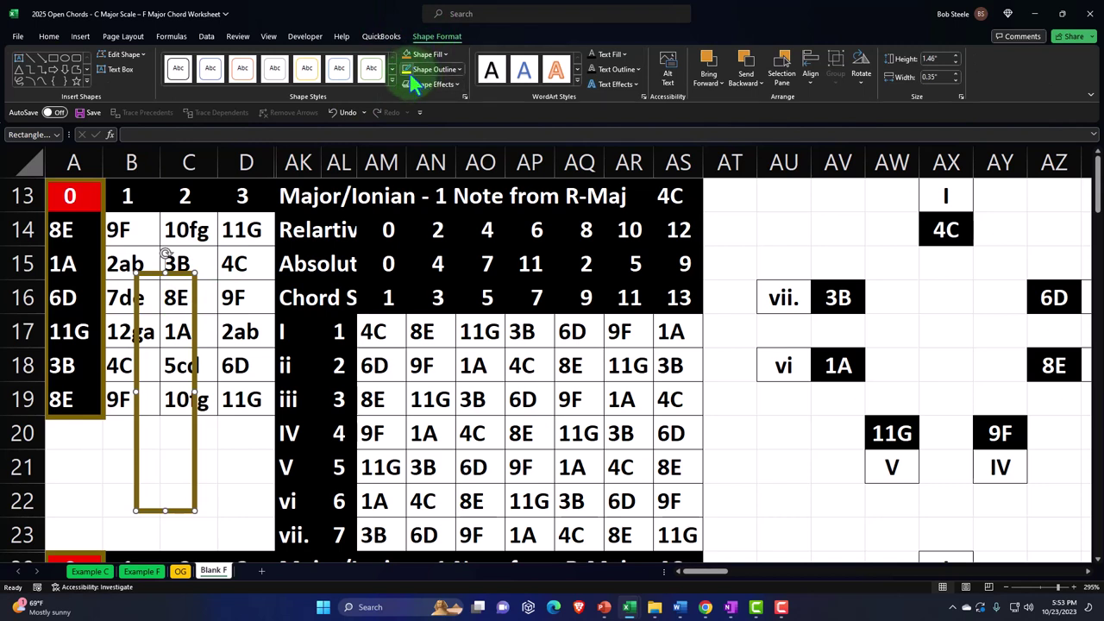
click(407, 71)
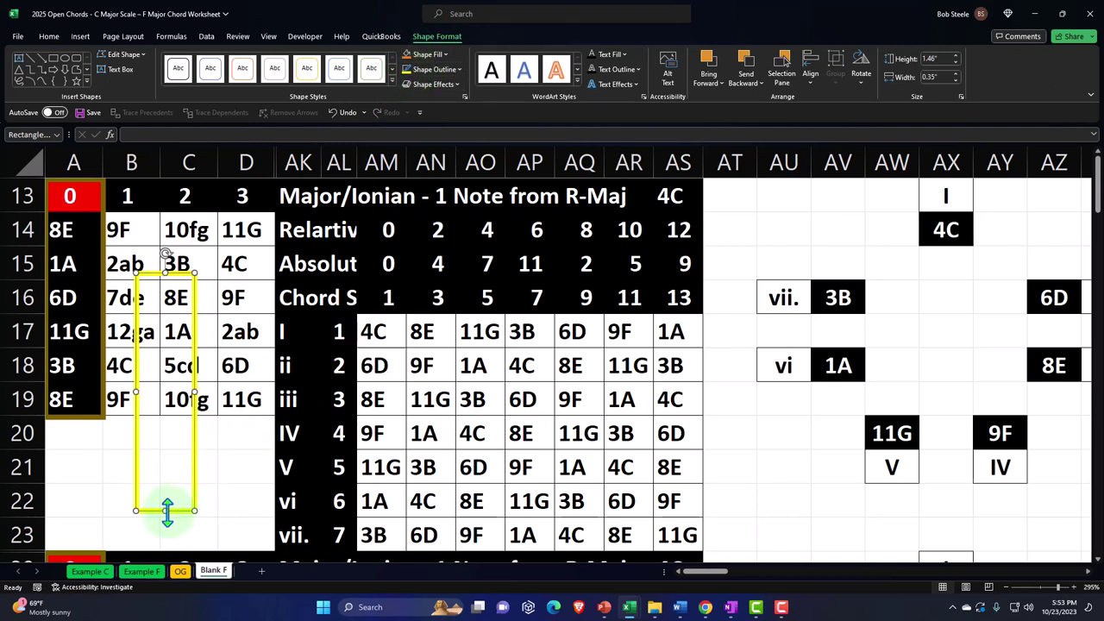
Resize and move the yellow rectangle so it frames the IV chord's number and first three notes in AL20:AO20
drag(166, 510, 166, 363)
drag(191, 302, 378, 441)
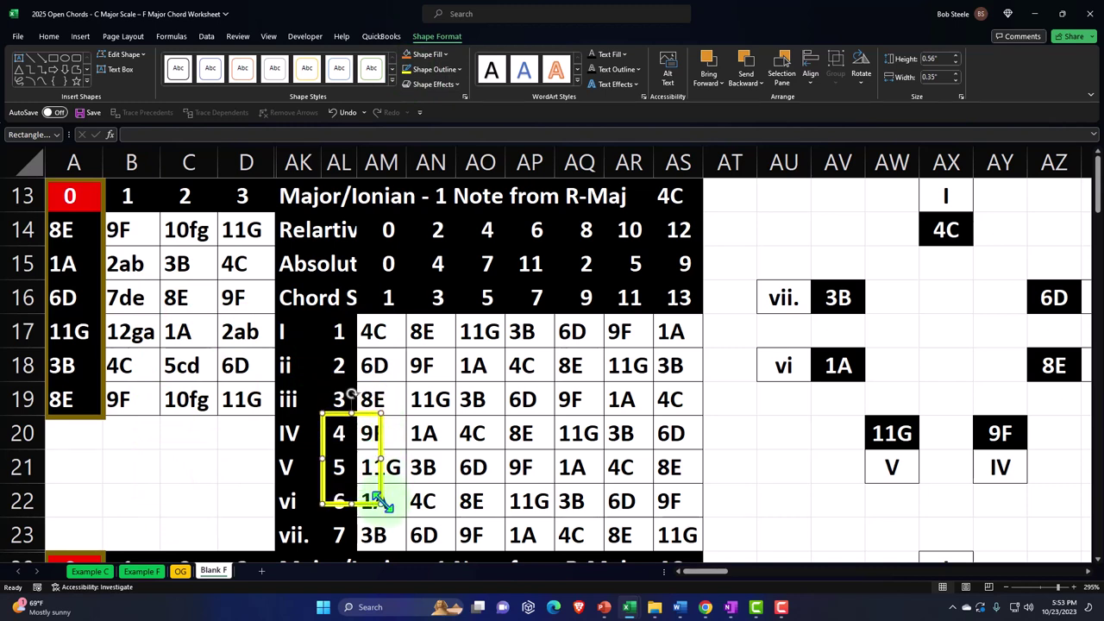
drag(383, 506, 505, 453)
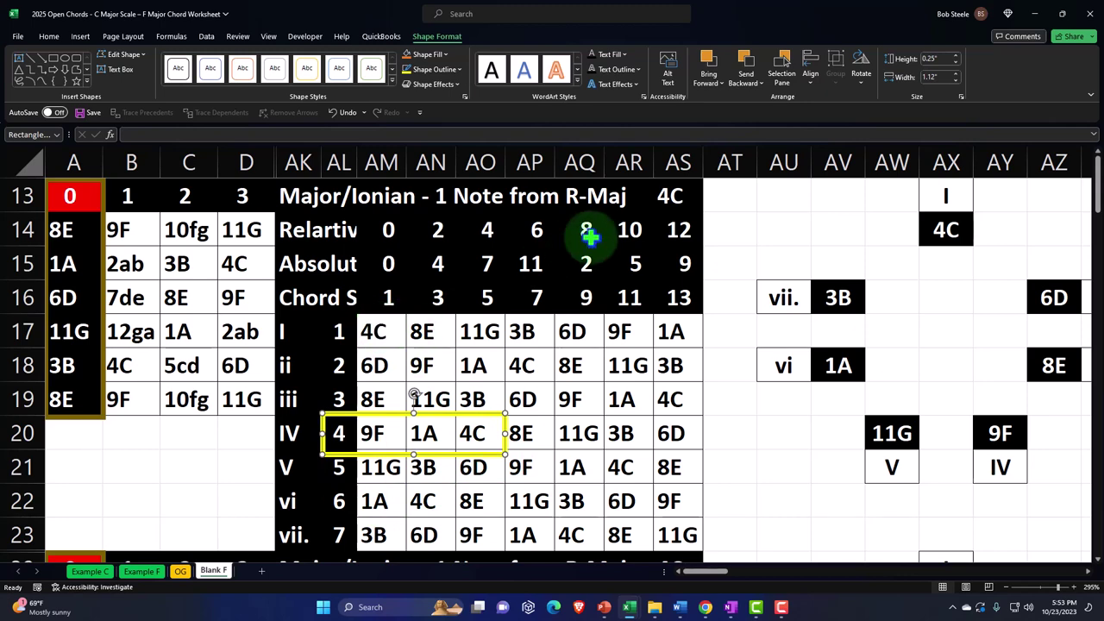
click(670, 196)
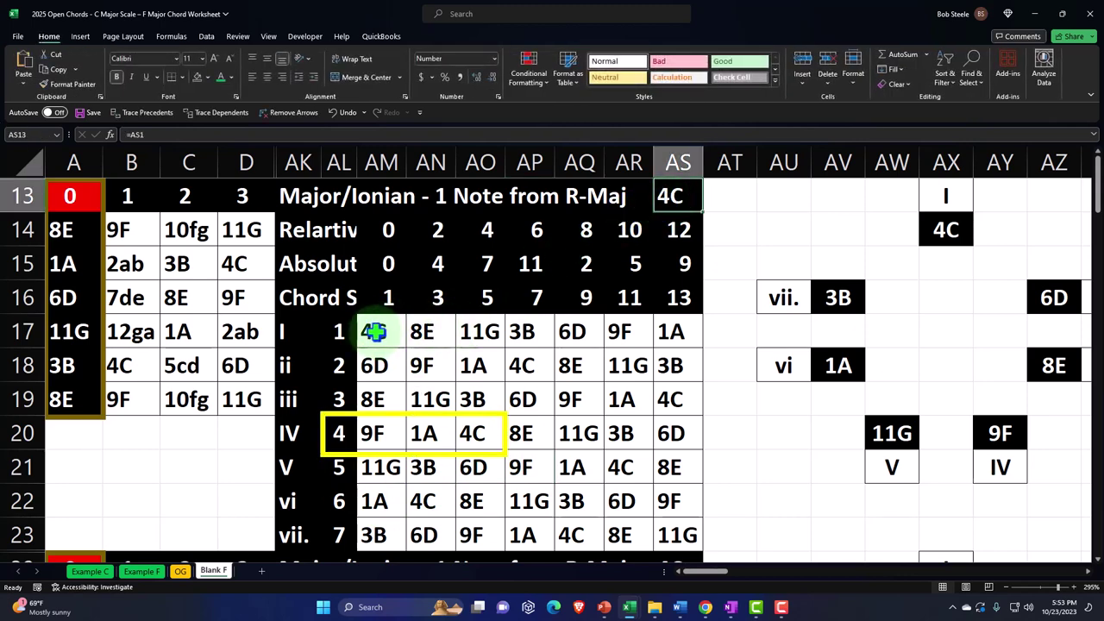
drag(368, 337, 387, 521)
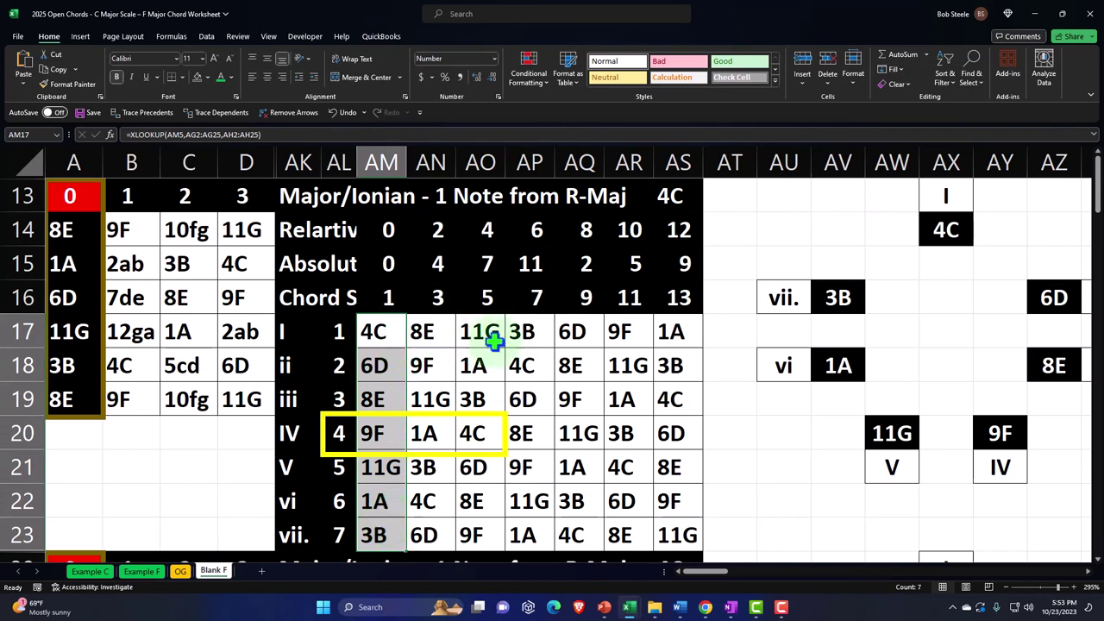
click(423, 453)
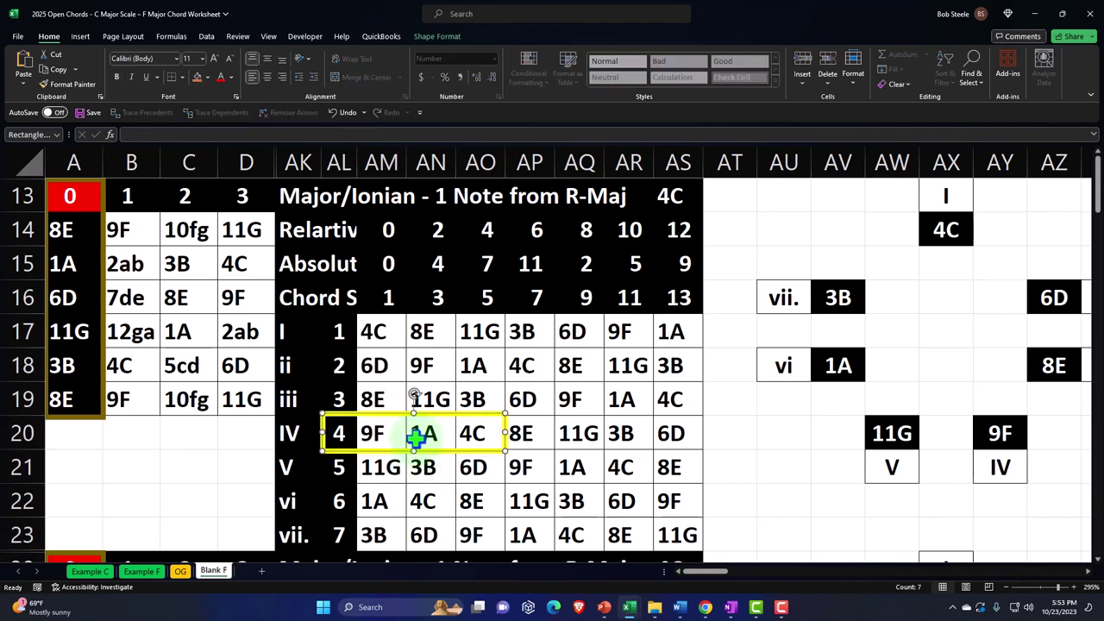
Compare the IV chord's notes in AM20:AO20 with the chord steps in AM16:AO16, moving the yellow frame to the ii row and back
drag(377, 429, 472, 432)
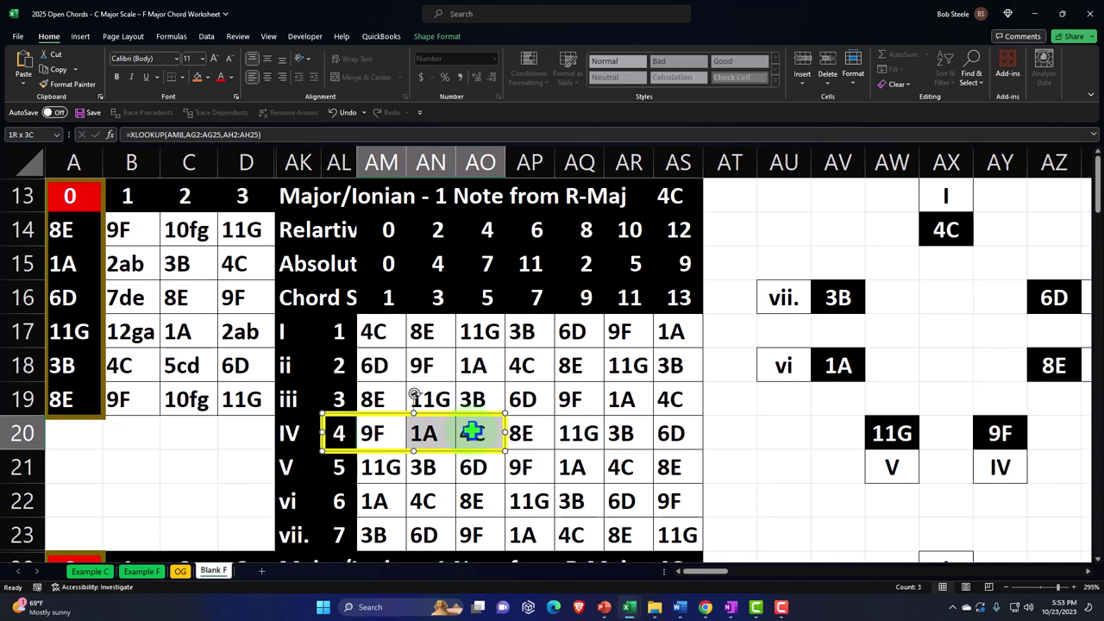
drag(388, 298, 473, 298)
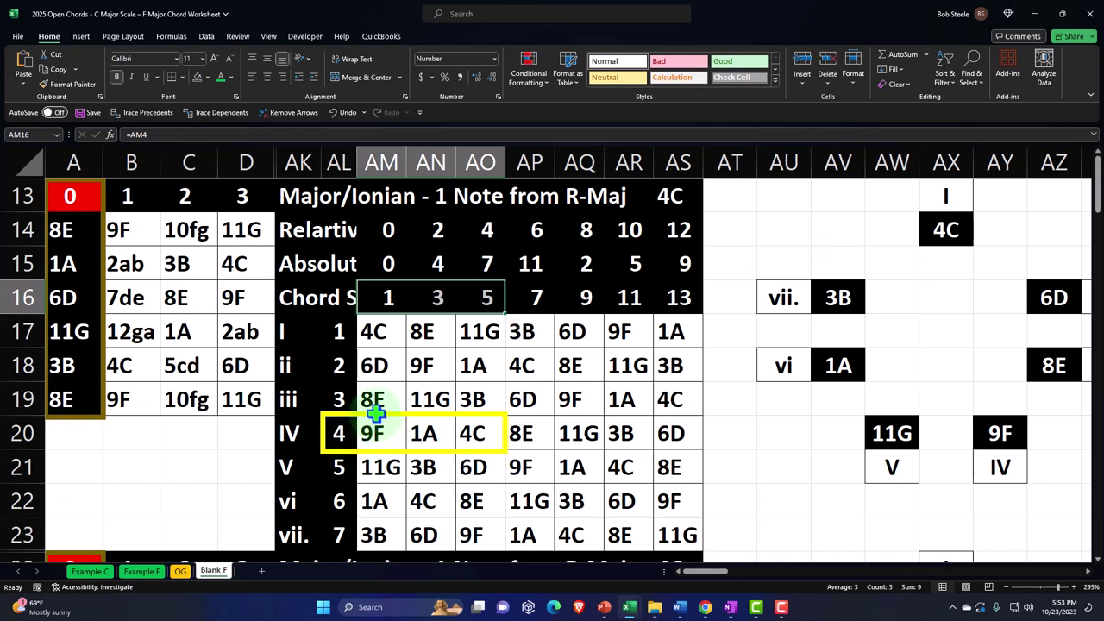
drag(376, 414, 377, 344)
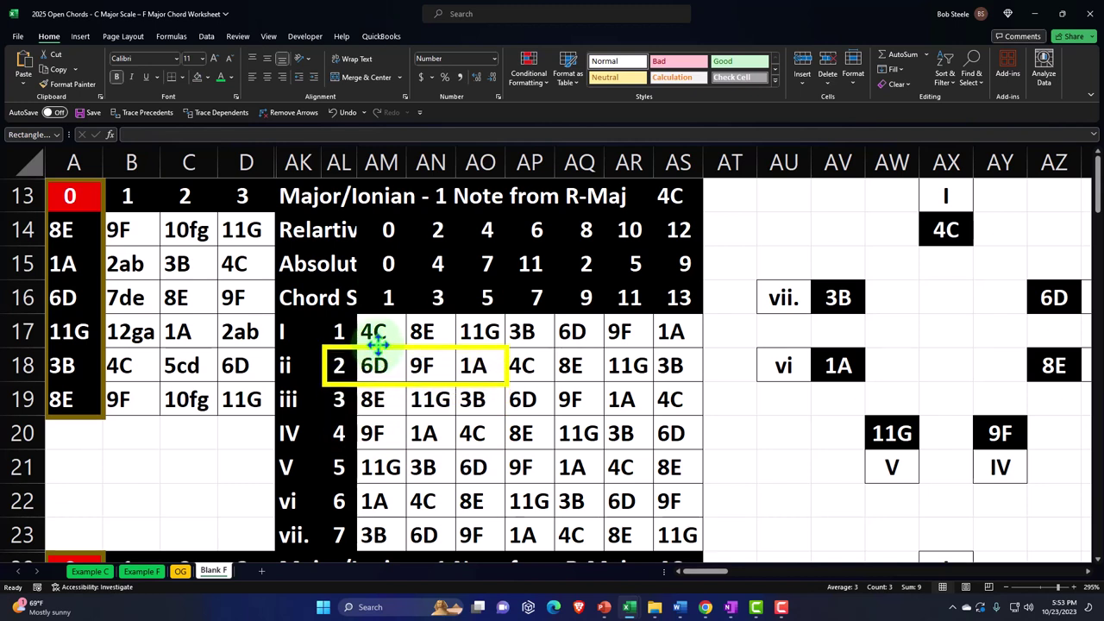
drag(377, 343, 376, 413)
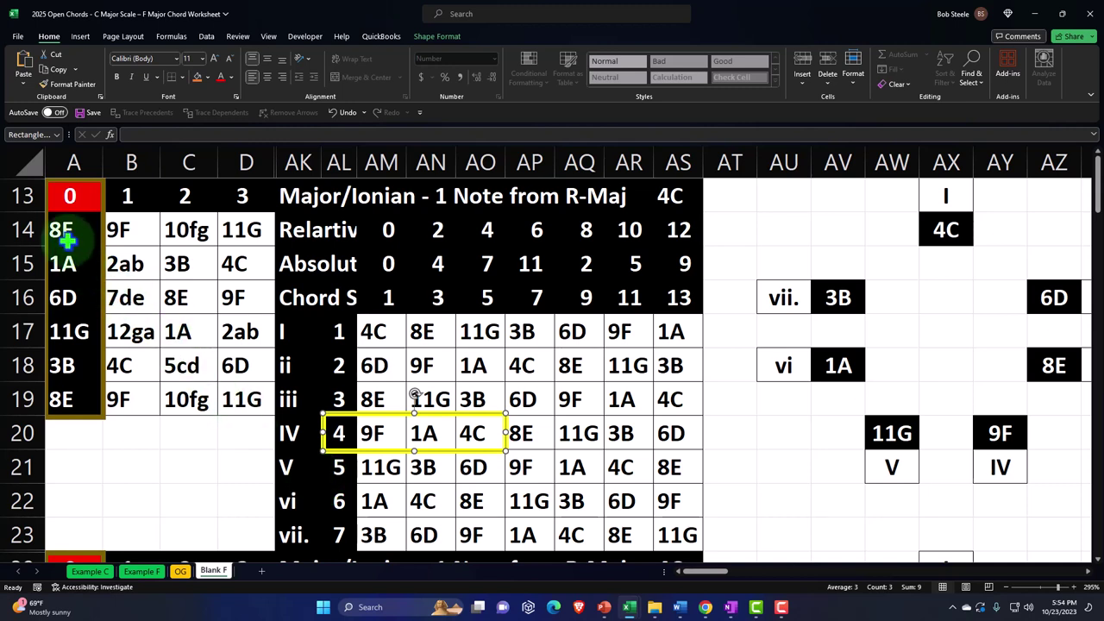
Add an Equal To highlight rule to fretboard notes A14:D19 for the value in AM20, using Green Fill with Dark Green Text
drag(62, 235, 226, 397)
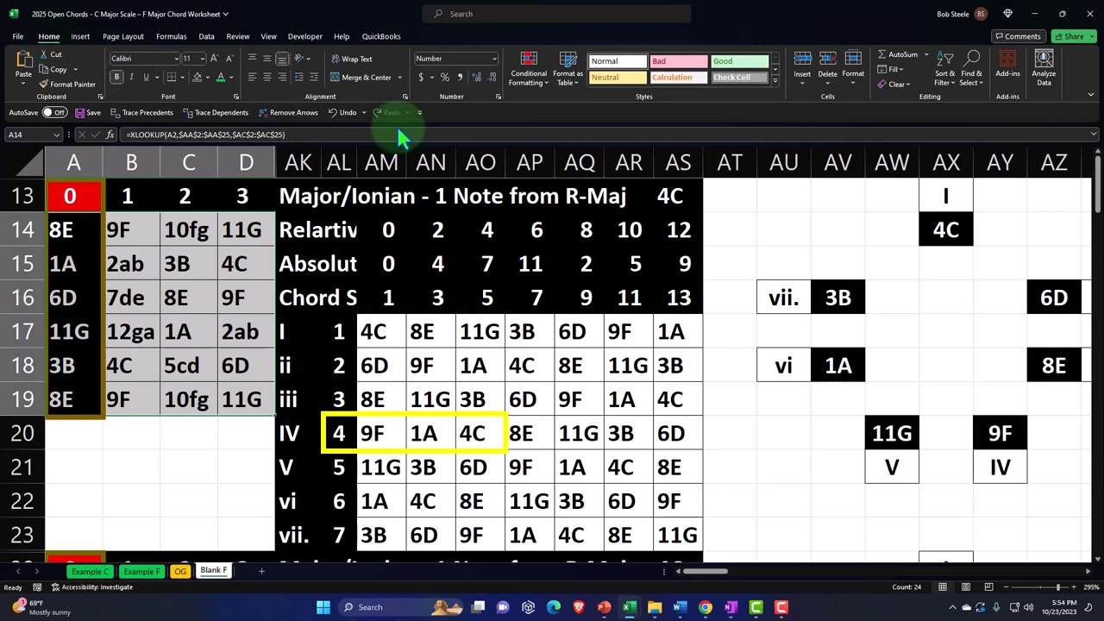
click(515, 78)
mouse_move(557, 108)
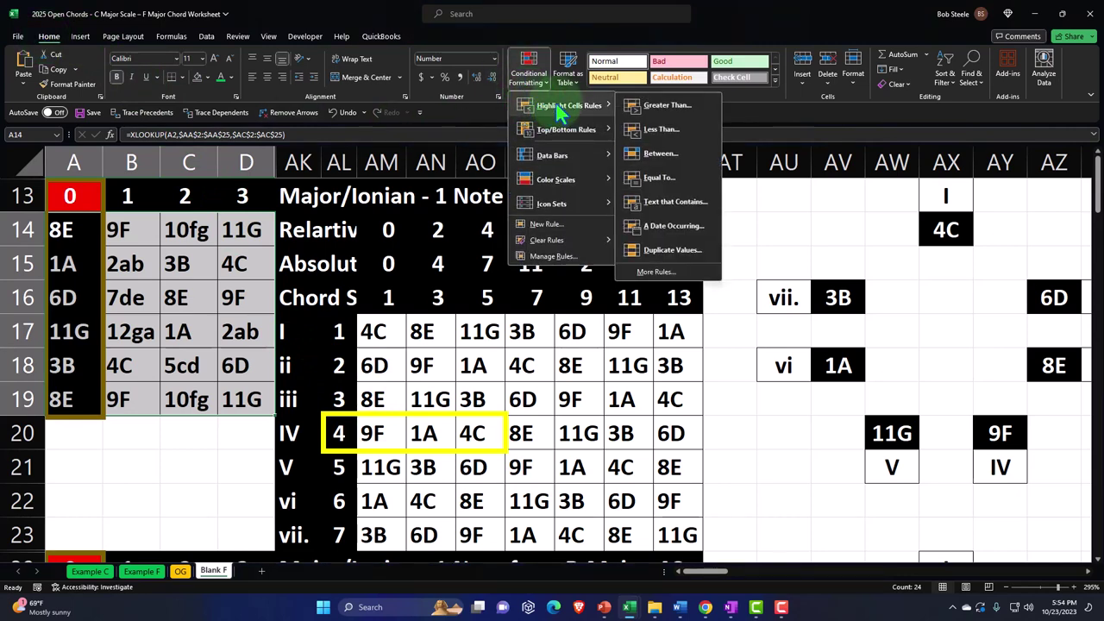
click(694, 178)
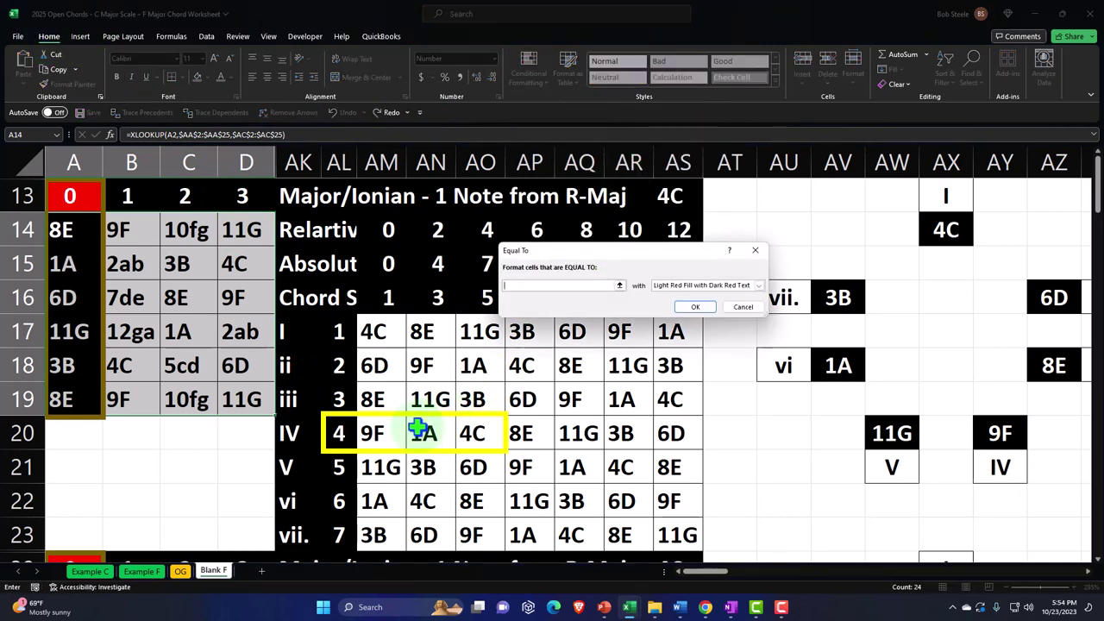
click(384, 431)
click(758, 285)
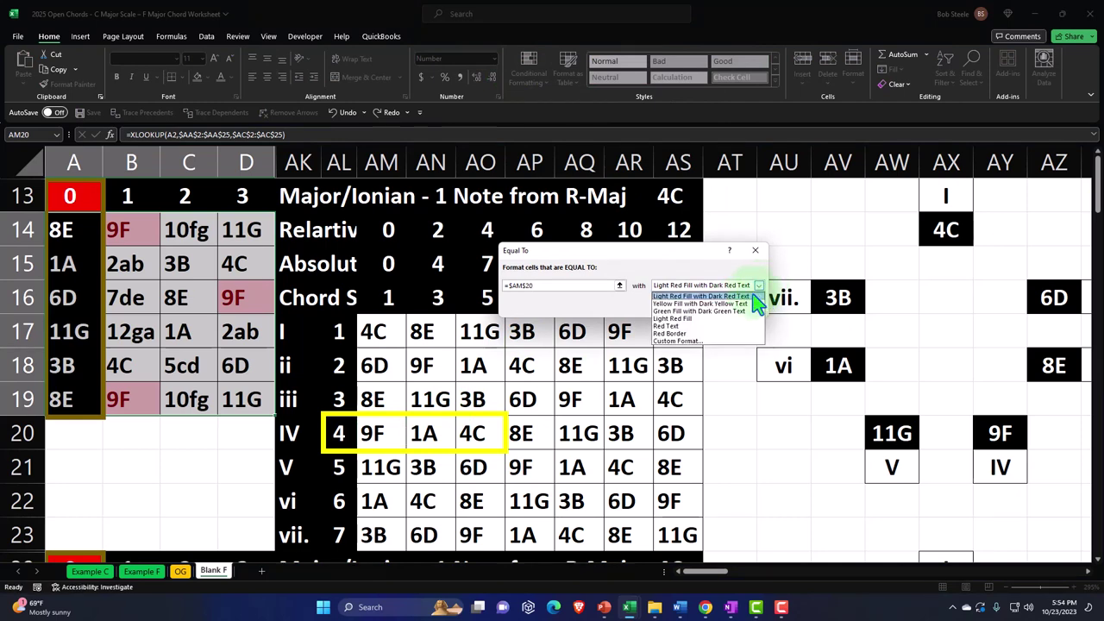
click(742, 312)
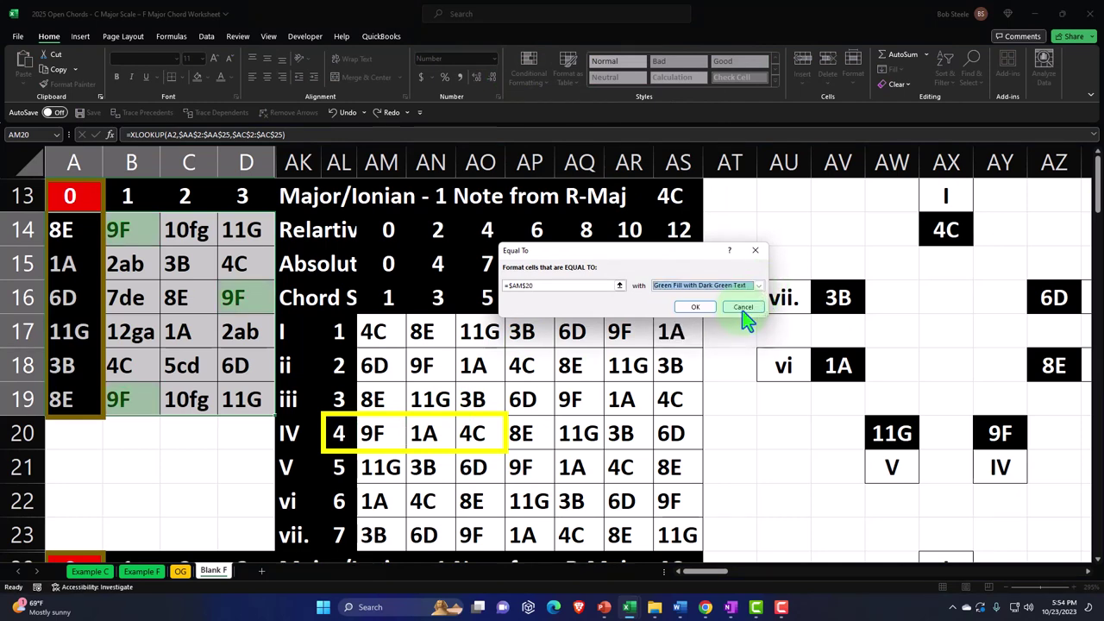
click(743, 309)
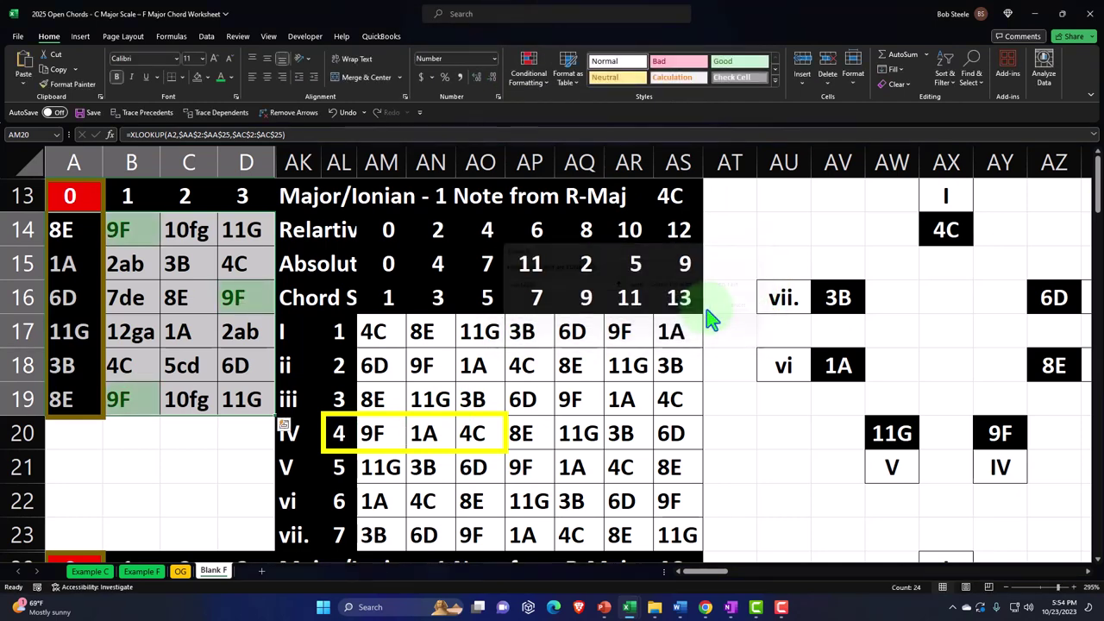
Add an Equal To highlight rule to A14:D19 for the value in AN20, using Light Red Fill with Dark Red Text
click(532, 84)
mouse_move(560, 105)
click(661, 185)
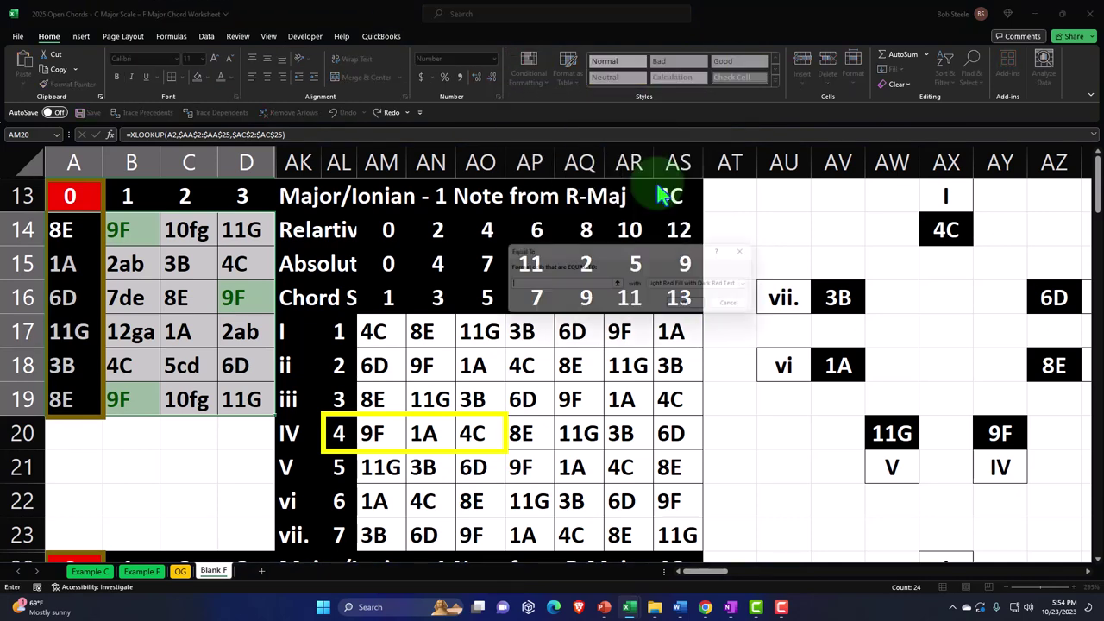
click(424, 433)
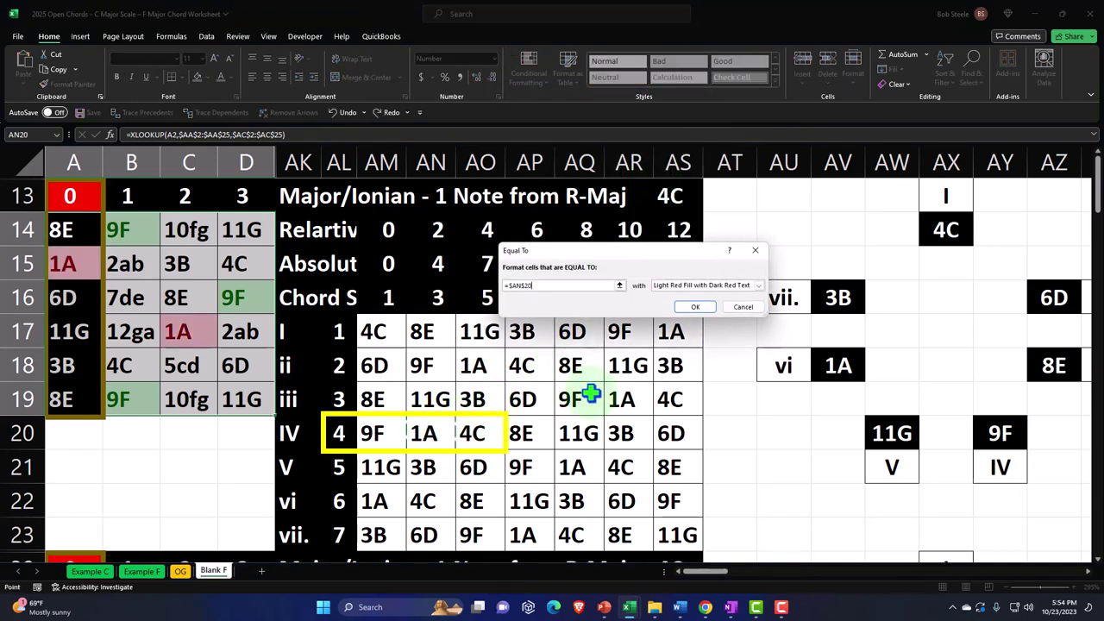
click(700, 308)
Add an Equal To highlight rule to A14:D19 for the value in AO20, using Yellow Fill with Dark Yellow Text
click(528, 71)
mouse_move(569, 105)
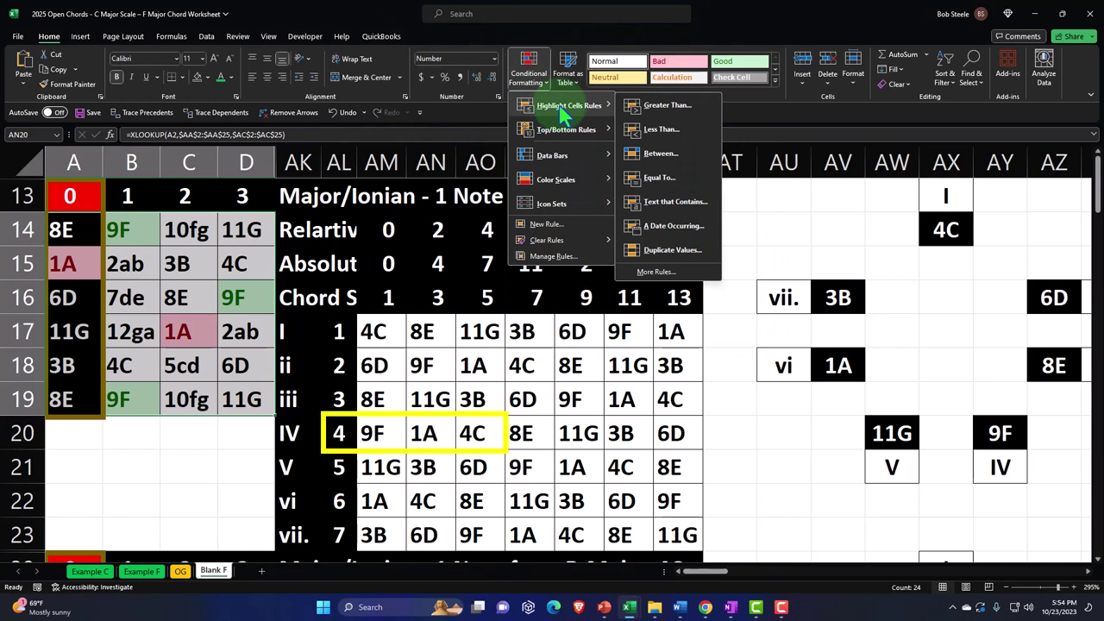
click(645, 177)
click(470, 431)
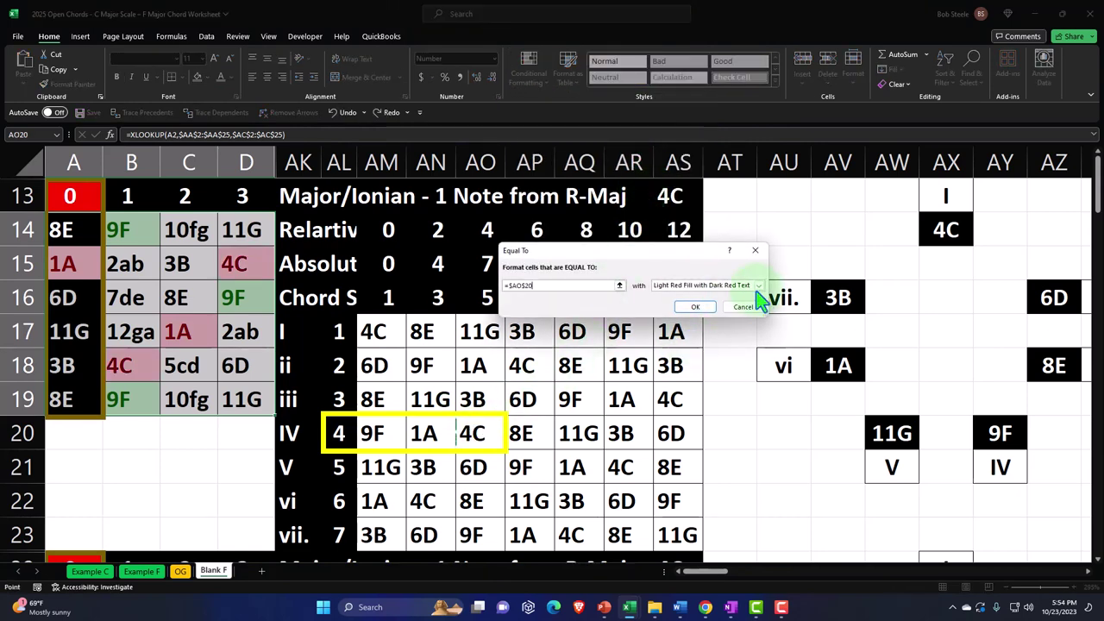
click(757, 287)
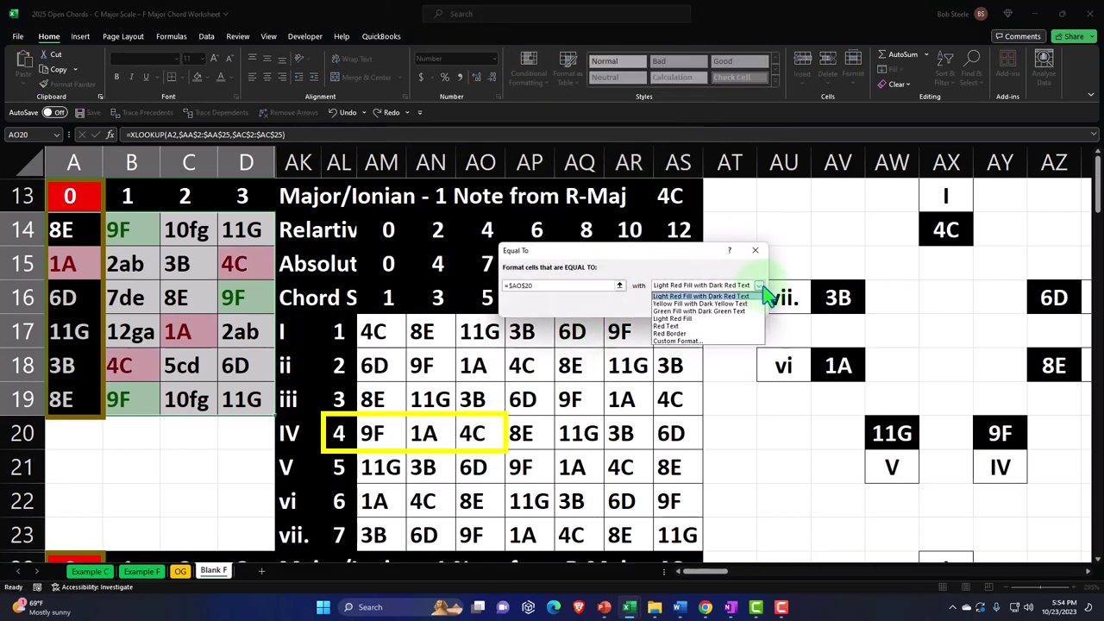
click(743, 307)
click(703, 304)
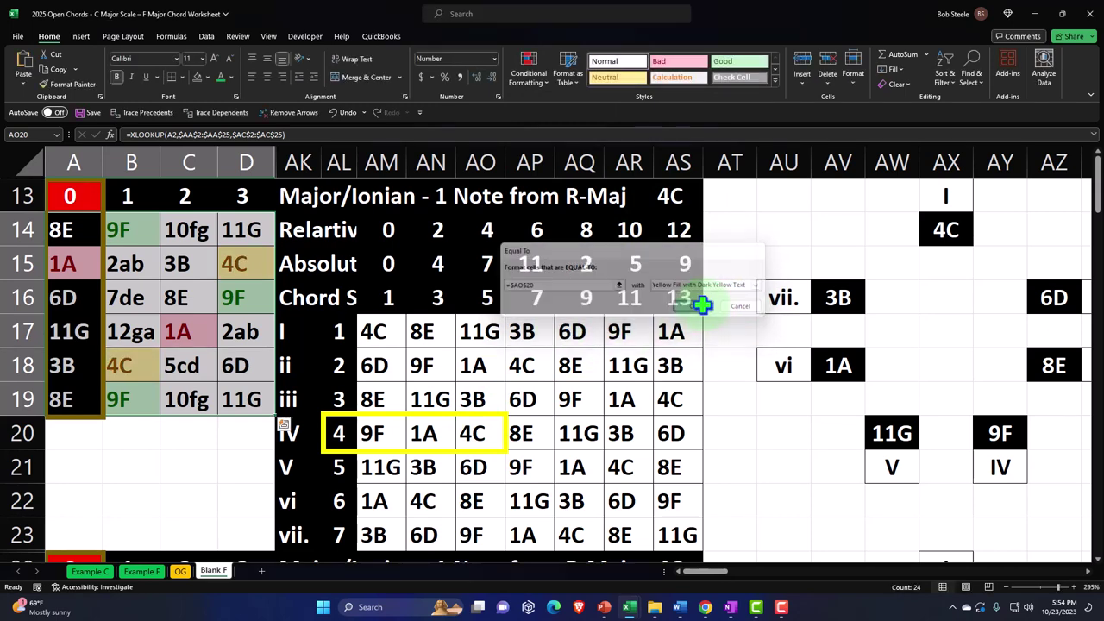
Copy the green, red and yellow formatting from fretboard cells D16, C17 and D15 onto chord notes AM20, AN20 and AO20 respectively
click(263, 298)
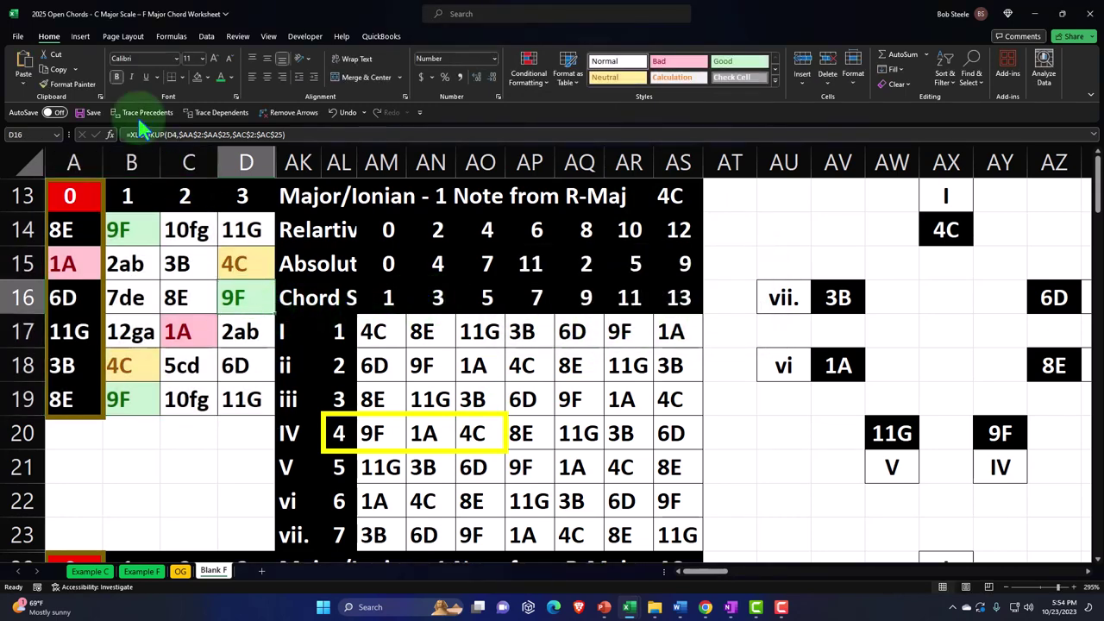
click(67, 86)
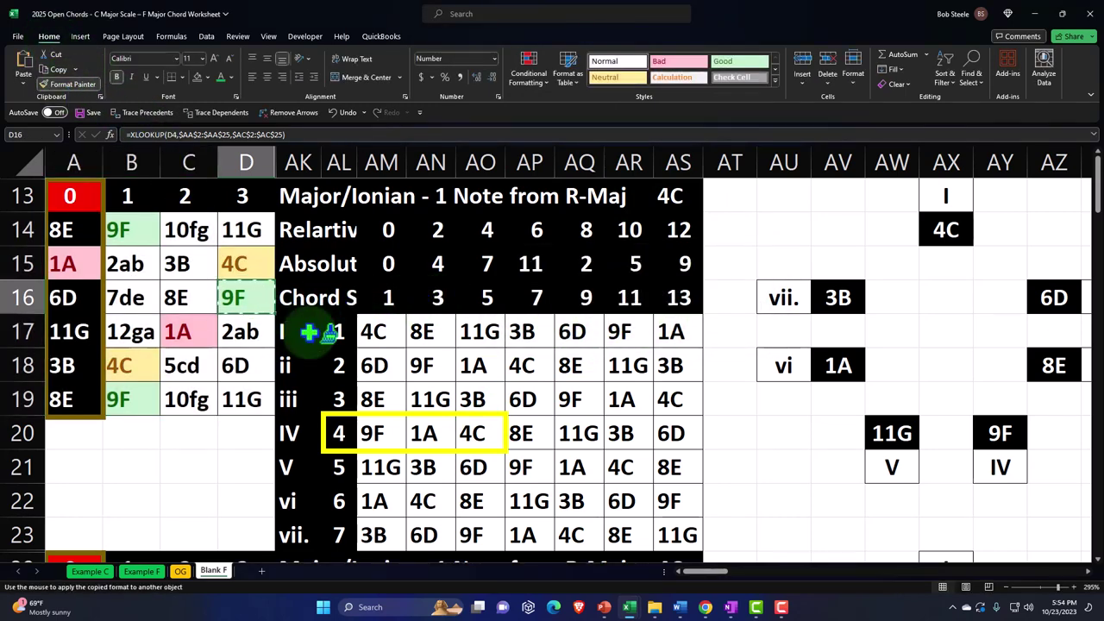
click(372, 432)
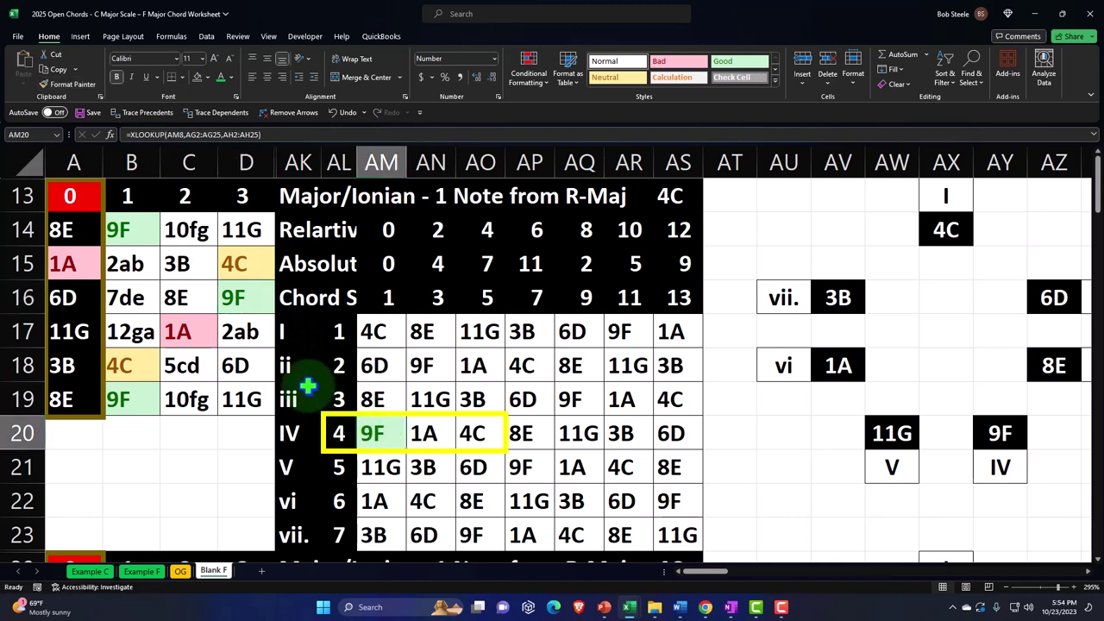
click(178, 331)
click(73, 86)
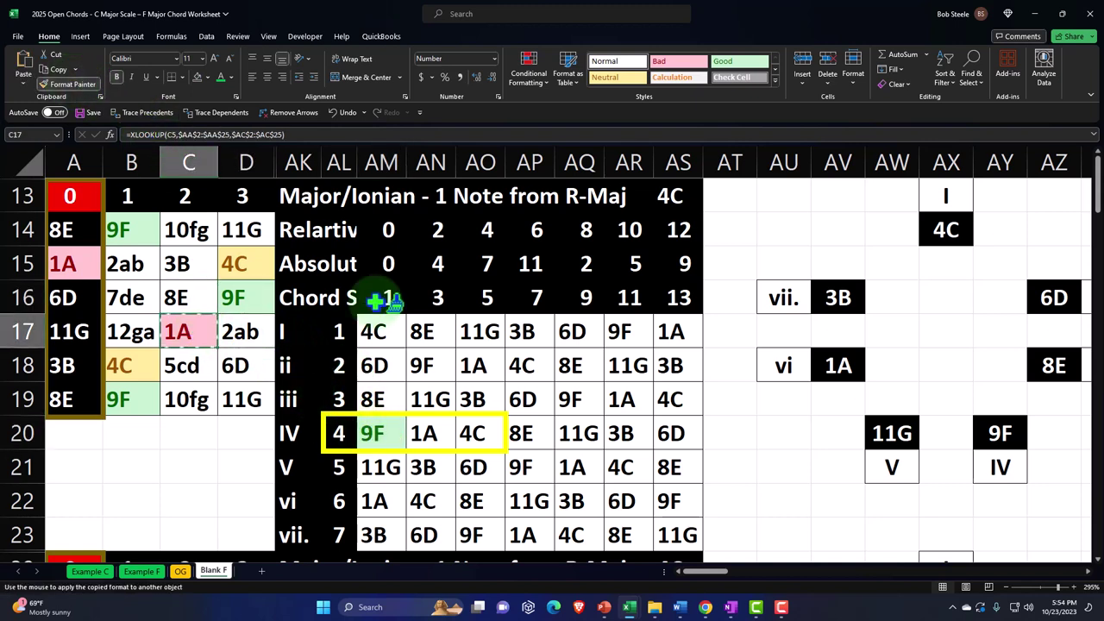
click(432, 428)
click(246, 265)
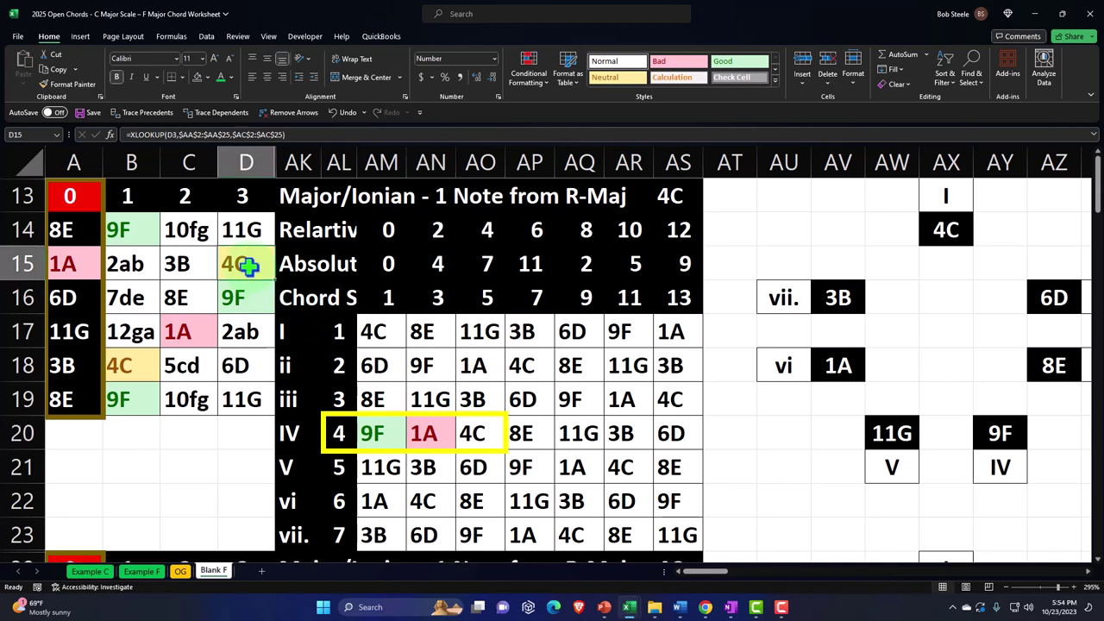
click(72, 83)
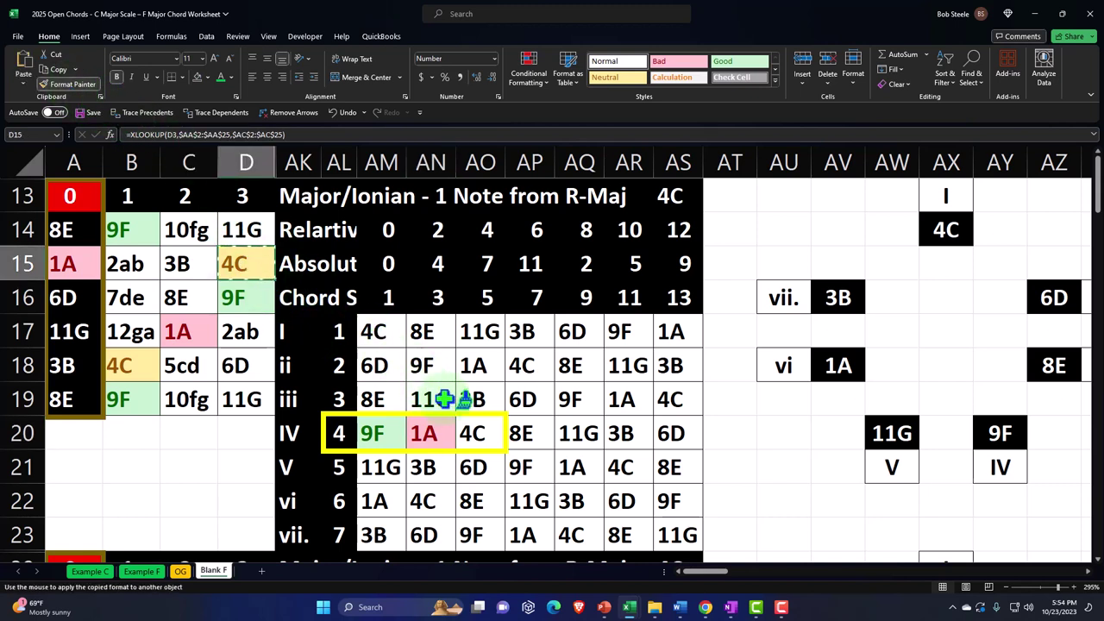
click(479, 432)
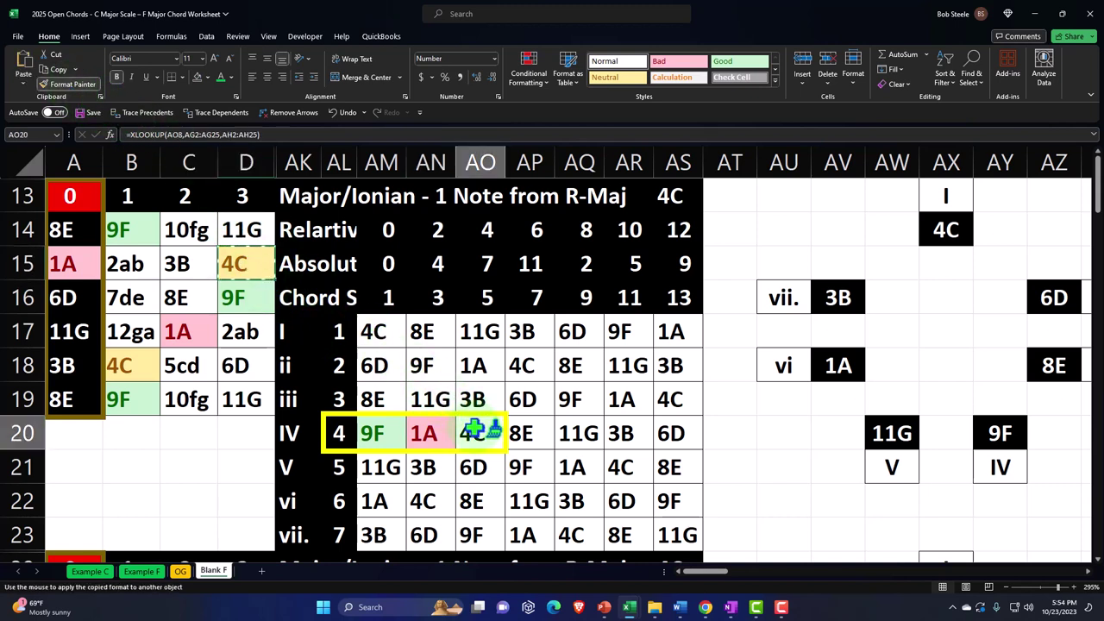
click(227, 406)
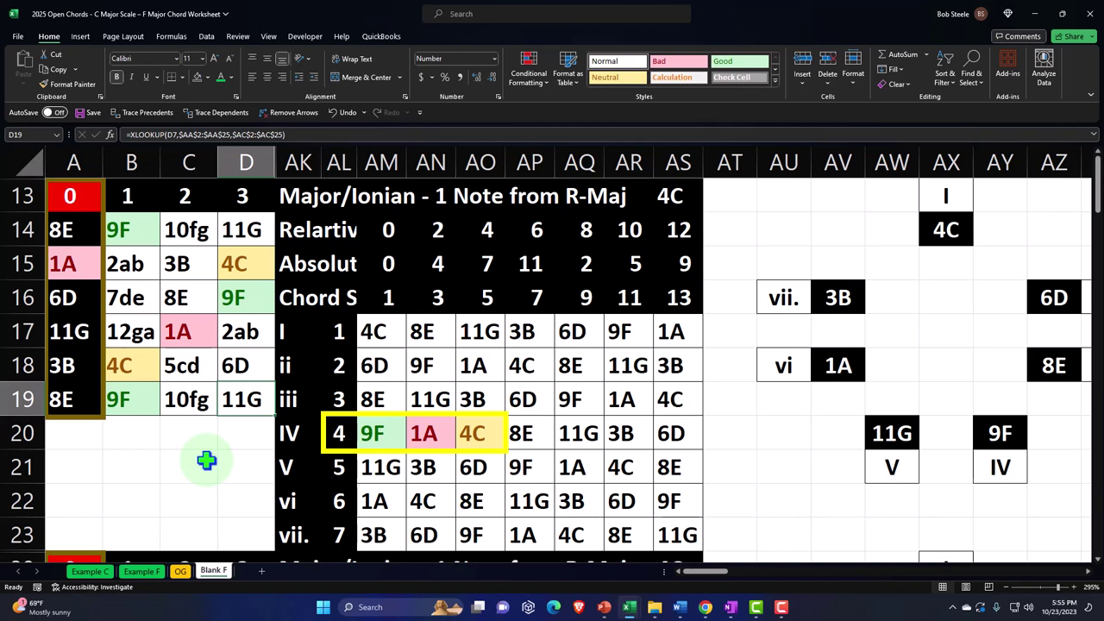
Examine the color-highlighted chord notes on fretboard B14:D19 and the second fretboard in A40:D45
drag(144, 224, 234, 400)
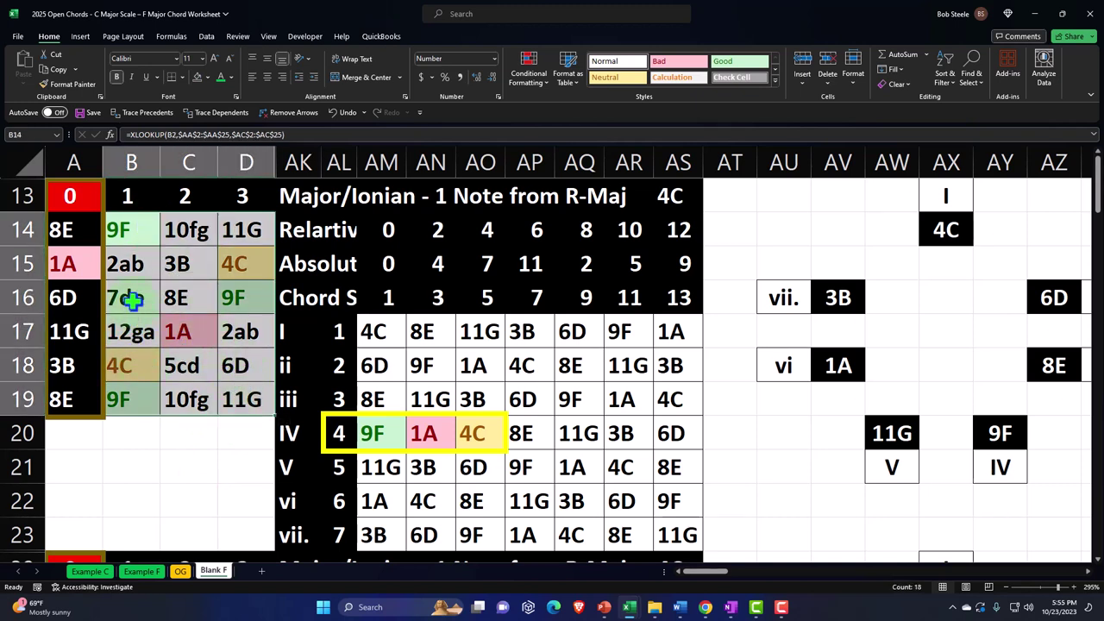
drag(129, 297, 231, 363)
drag(125, 263, 240, 393)
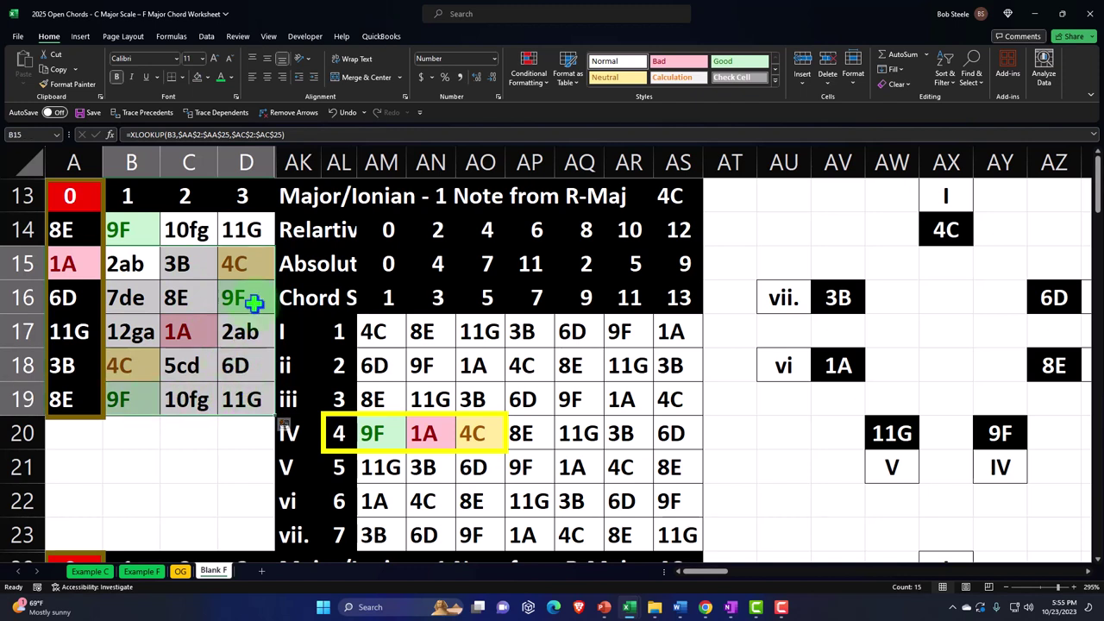
drag(119, 228, 222, 397)
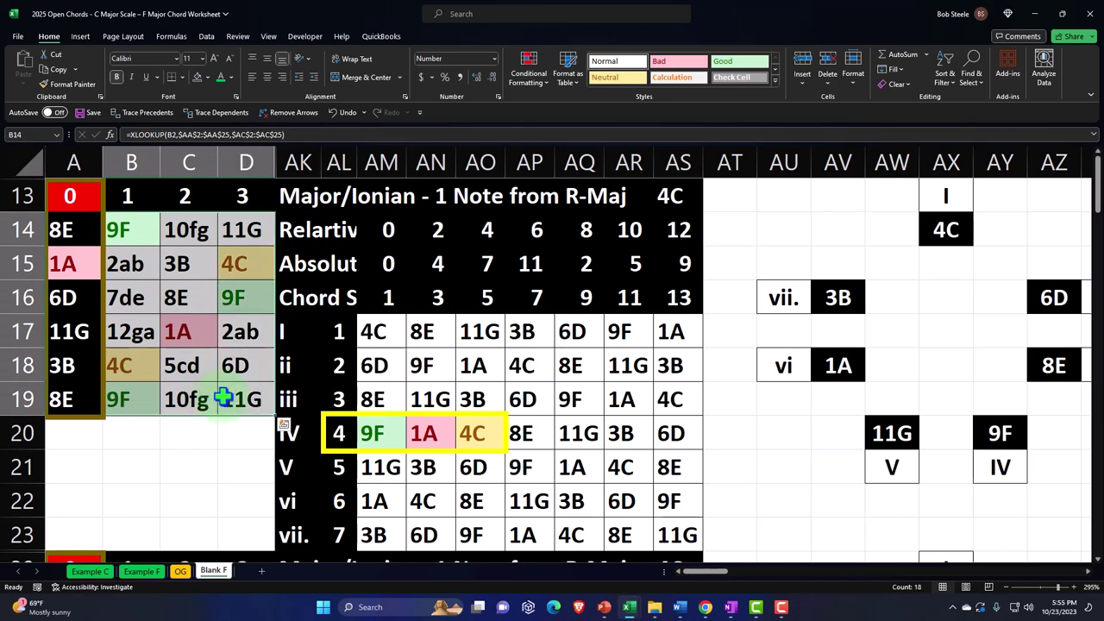
click(227, 452)
scroll(227, 452, down, 1)
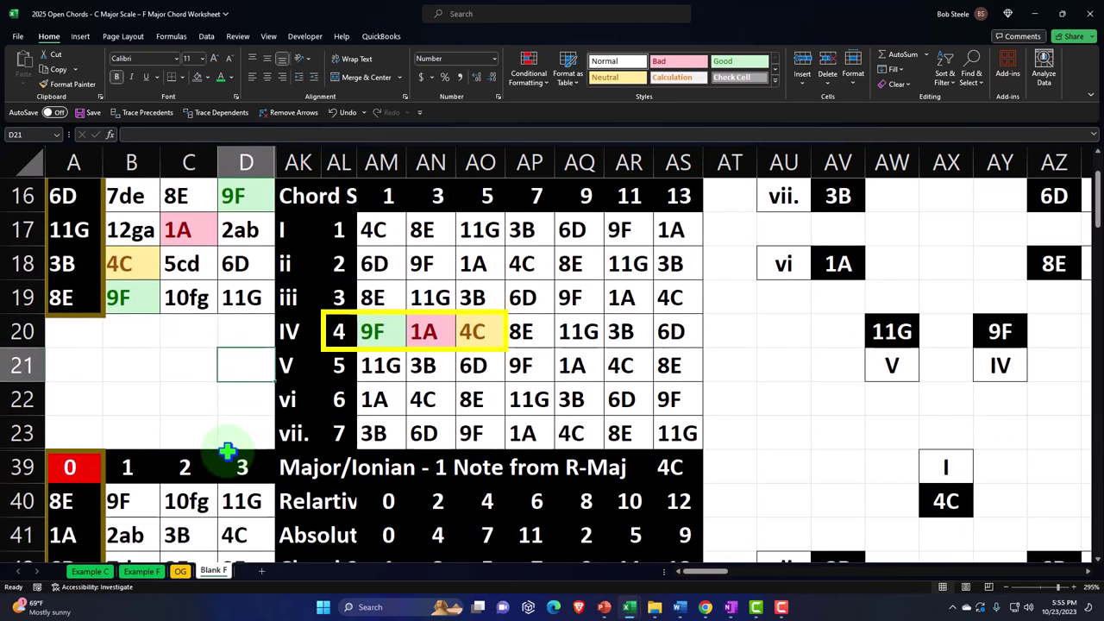
scroll(226, 452, down, 3)
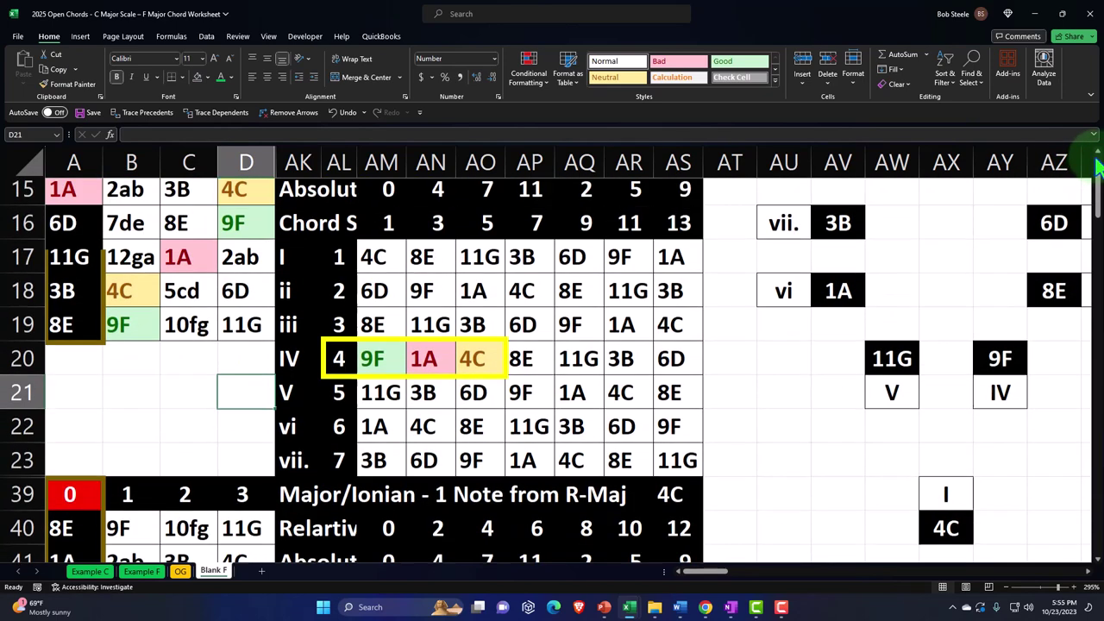
scroll(1096, 172, up, 8)
scroll(1096, 177, down, 4)
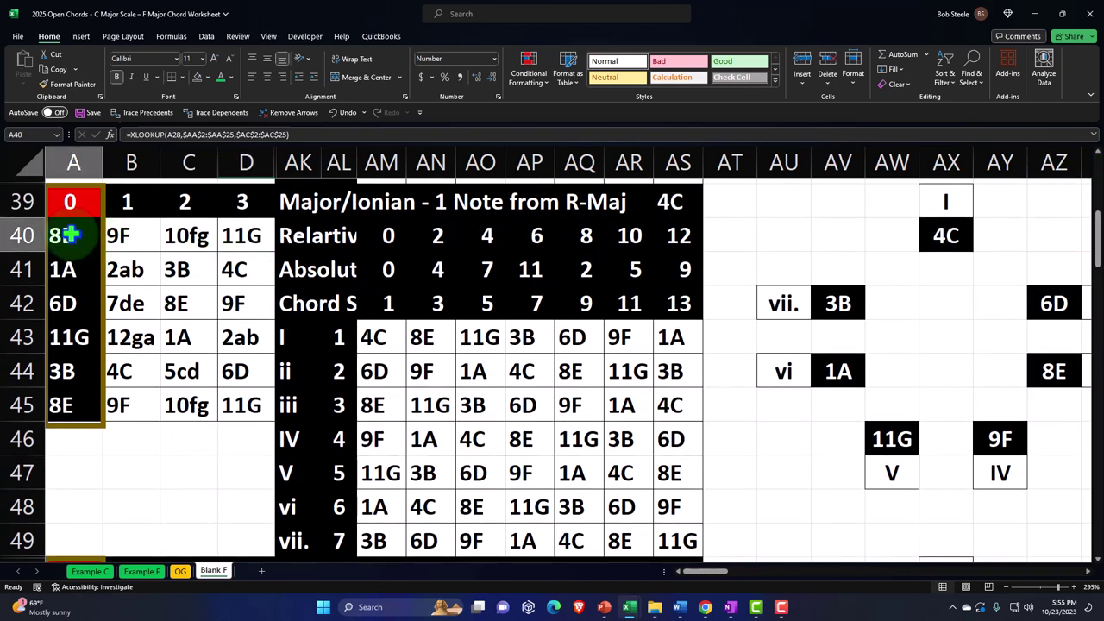
drag(74, 226, 222, 418)
scroll(228, 414, up, 3)
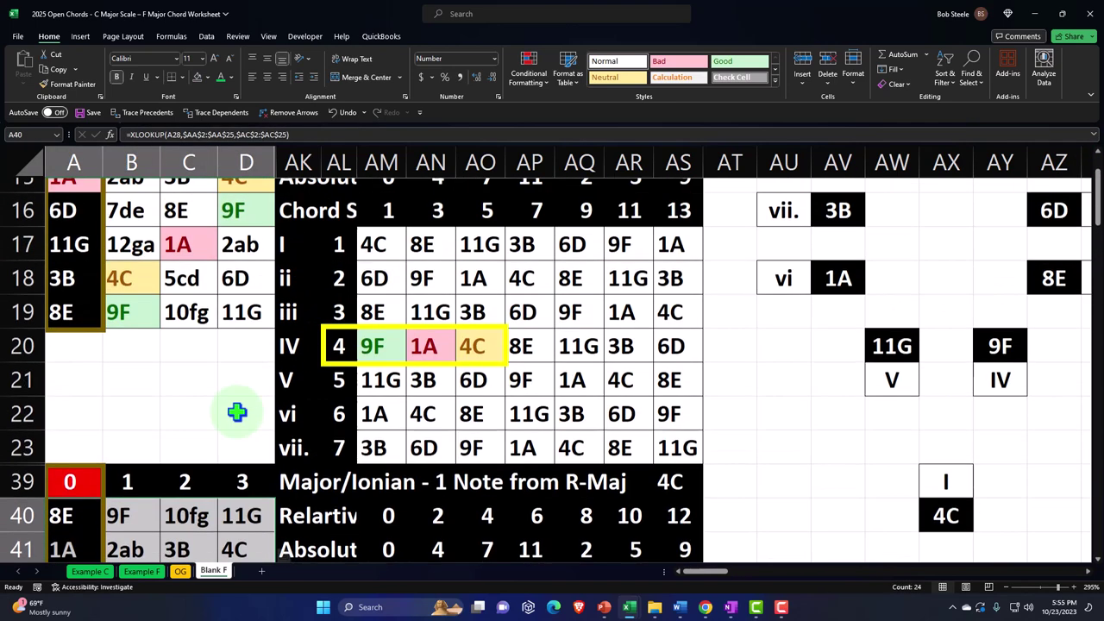
Copy the yellow frame from the IV chord in row 20 and place it around AL46:AO46 in the lower Major/Ionian table
click(338, 352)
drag(338, 352, 368, 498)
scroll(383, 370, down, 2)
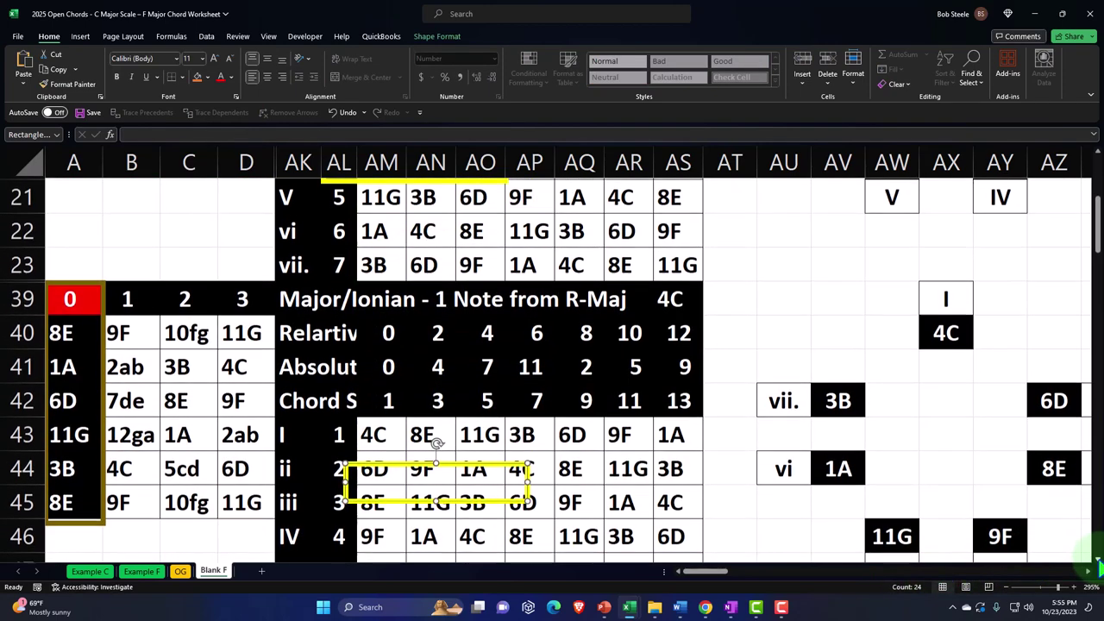
click(1096, 565)
click(1095, 567)
click(1096, 567)
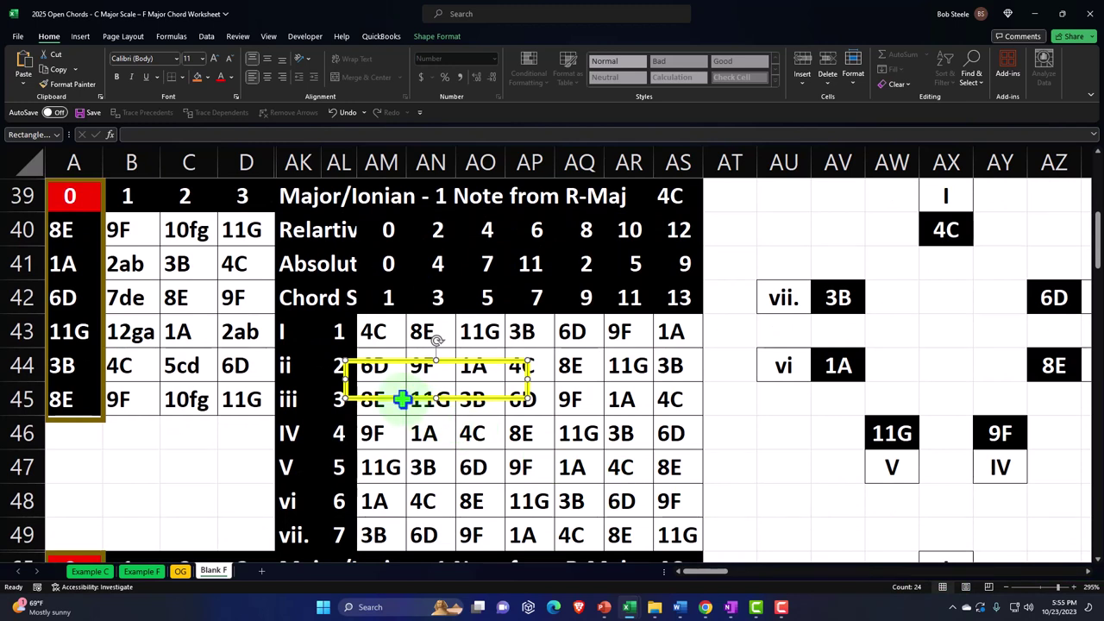
drag(394, 397, 388, 450)
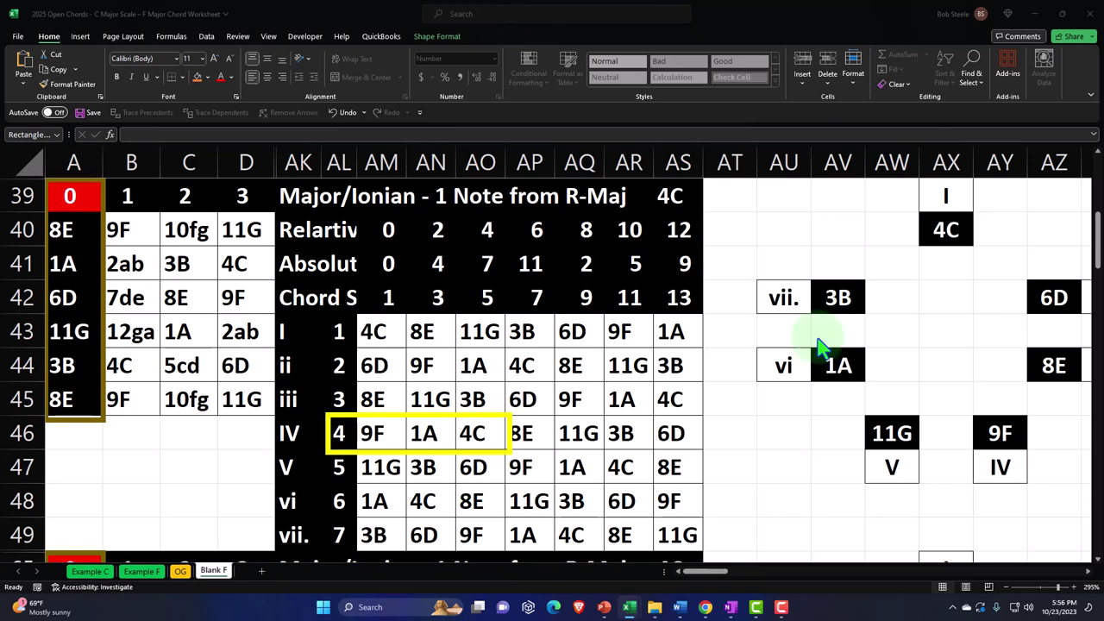
Color the scale numbers 1, 2, 3, 5 and 6 in AL43:AL45 and AL47:AL48 with green font
click(340, 330)
drag(341, 330, 341, 401)
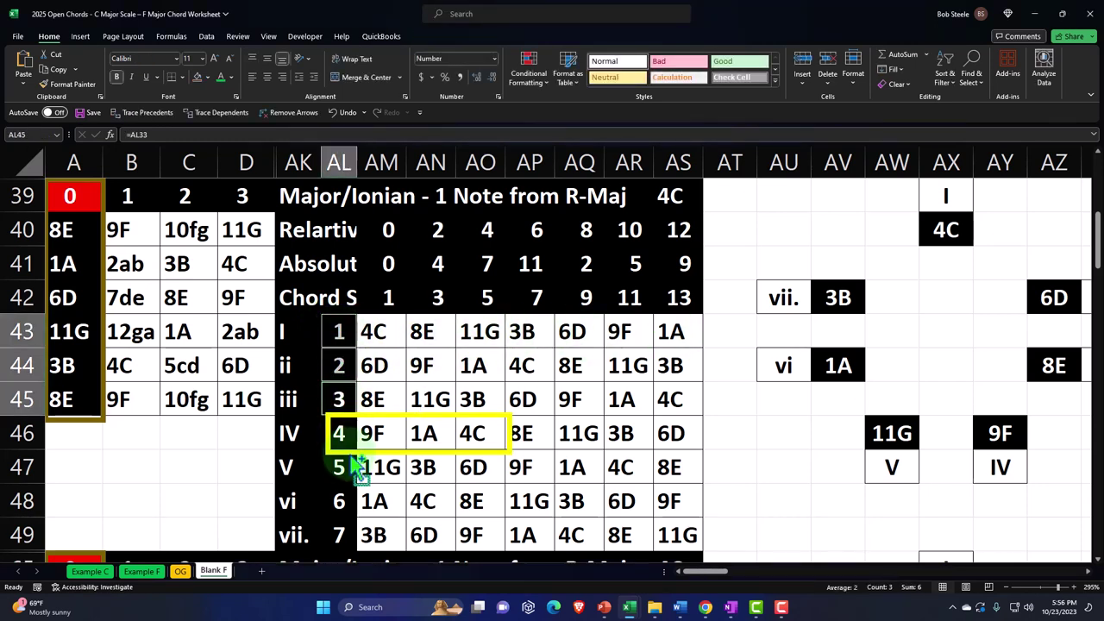
ctrl+click(339, 467)
ctrl+click(340, 500)
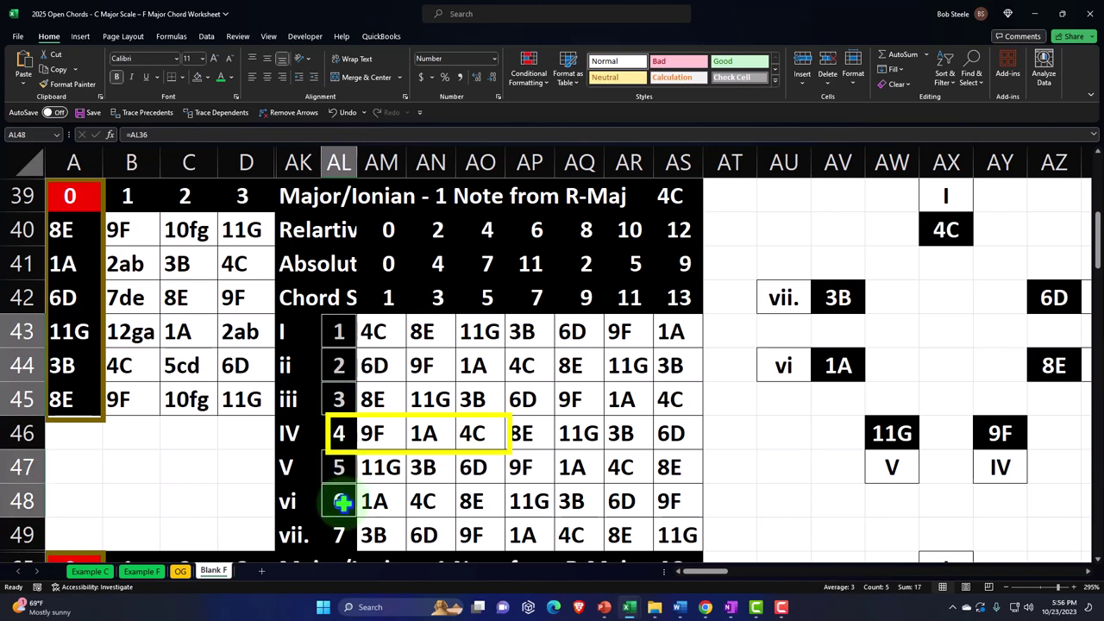
click(230, 78)
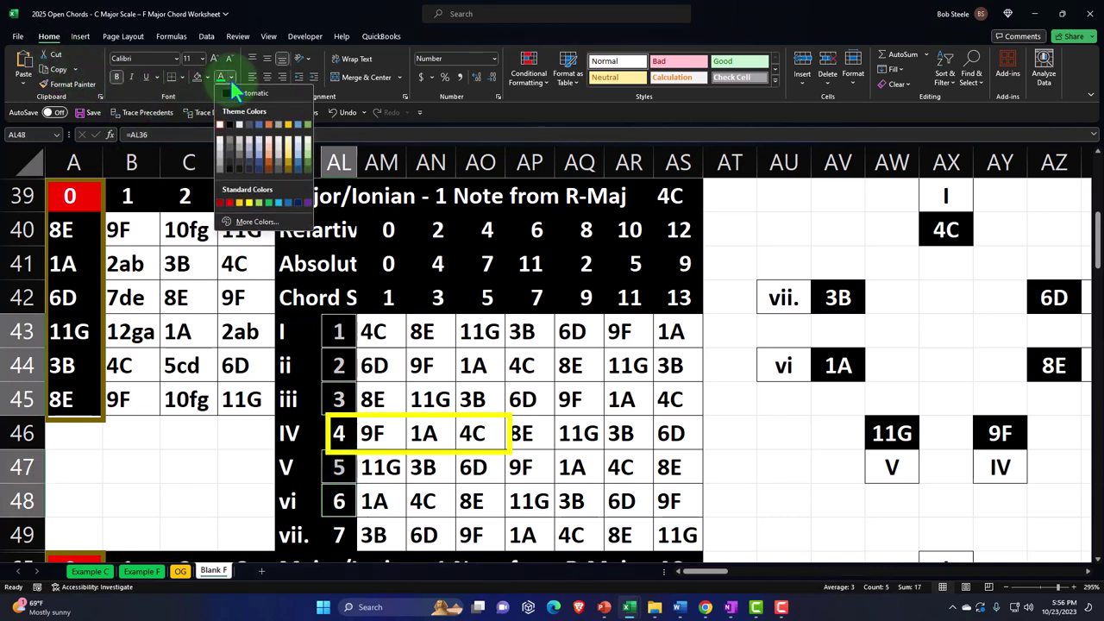
click(273, 201)
click(253, 505)
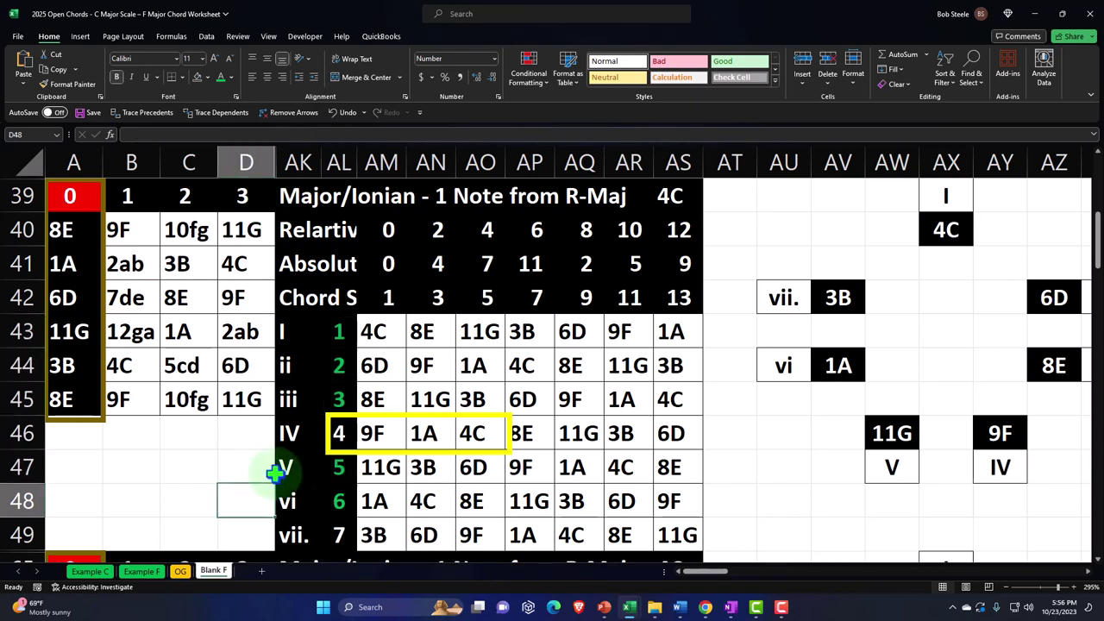
Add an Equal To highlight rule to fretboard notes A40:D45 for the value in AM43, using a custom format with solid green fill
click(368, 436)
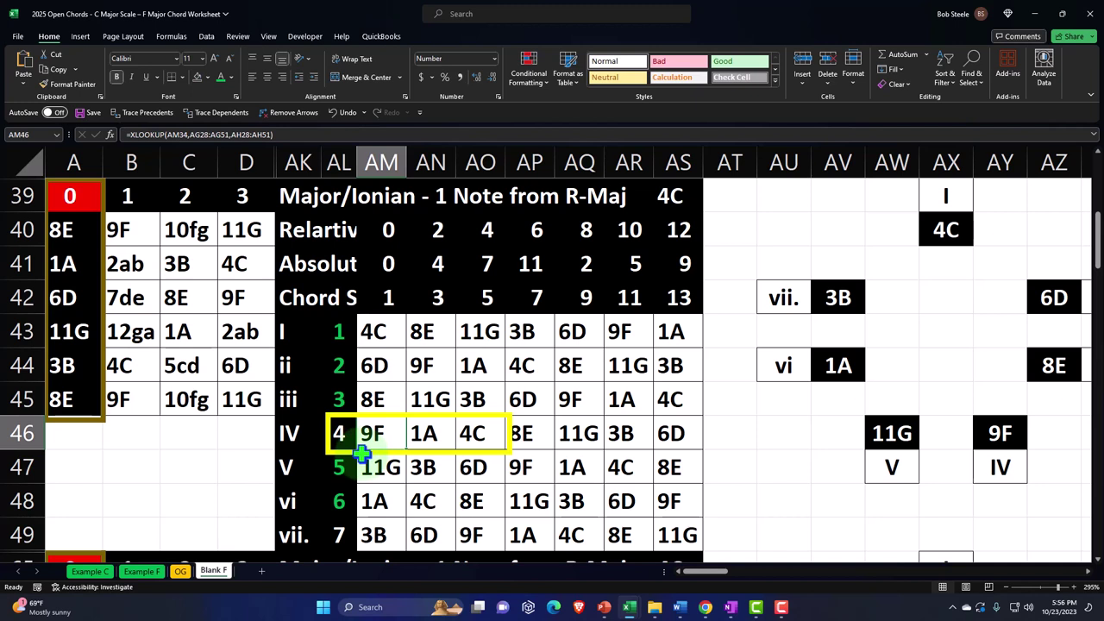
drag(334, 332, 349, 526)
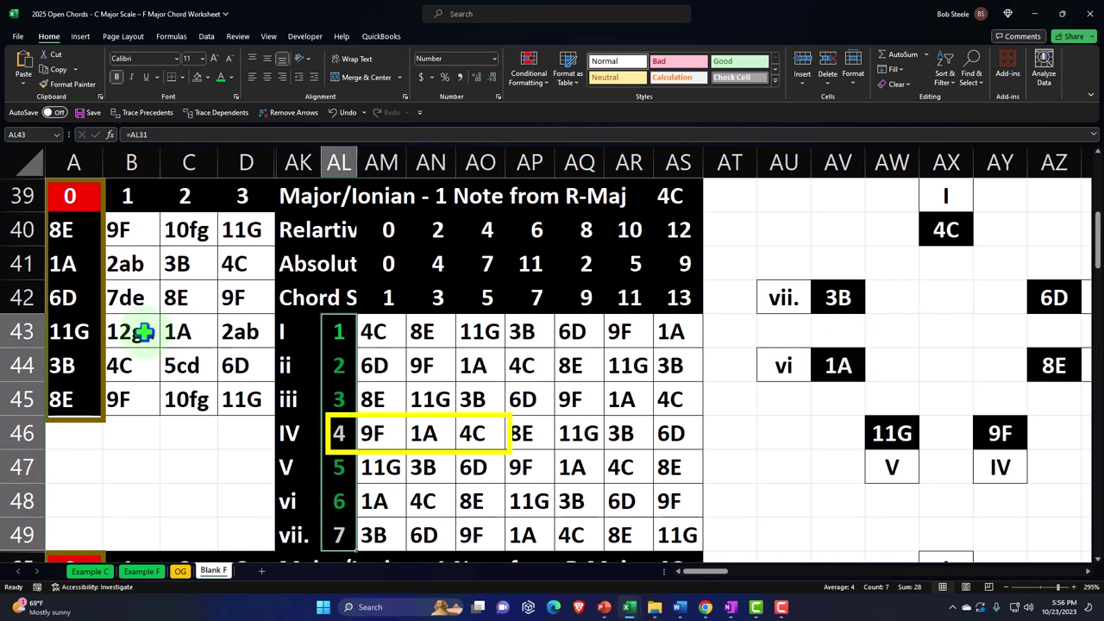
drag(69, 229, 247, 397)
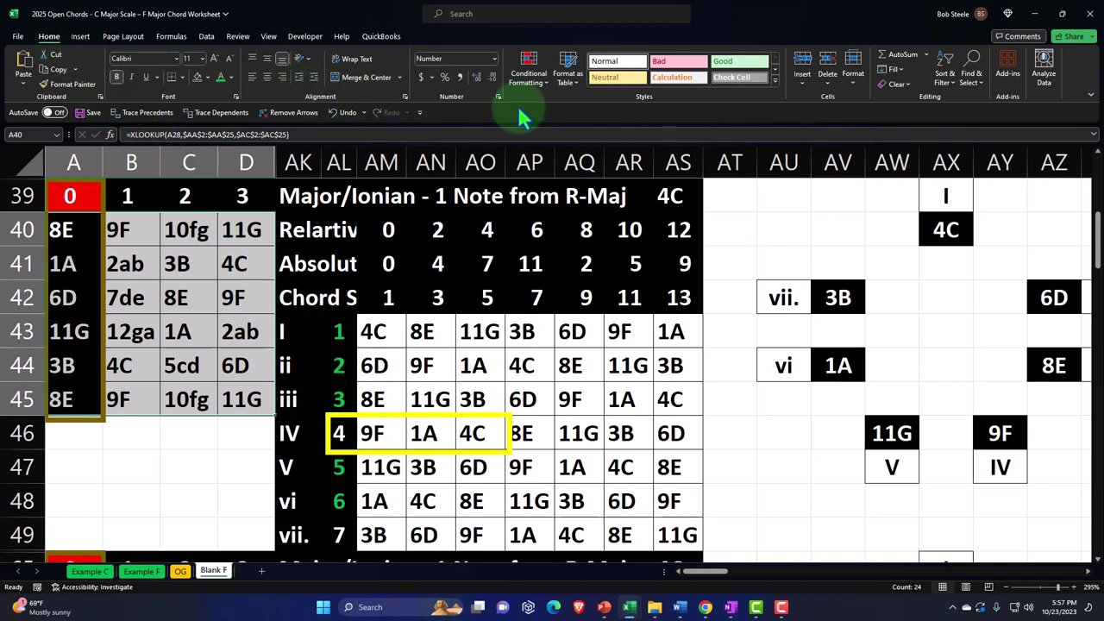
click(528, 71)
mouse_move(591, 107)
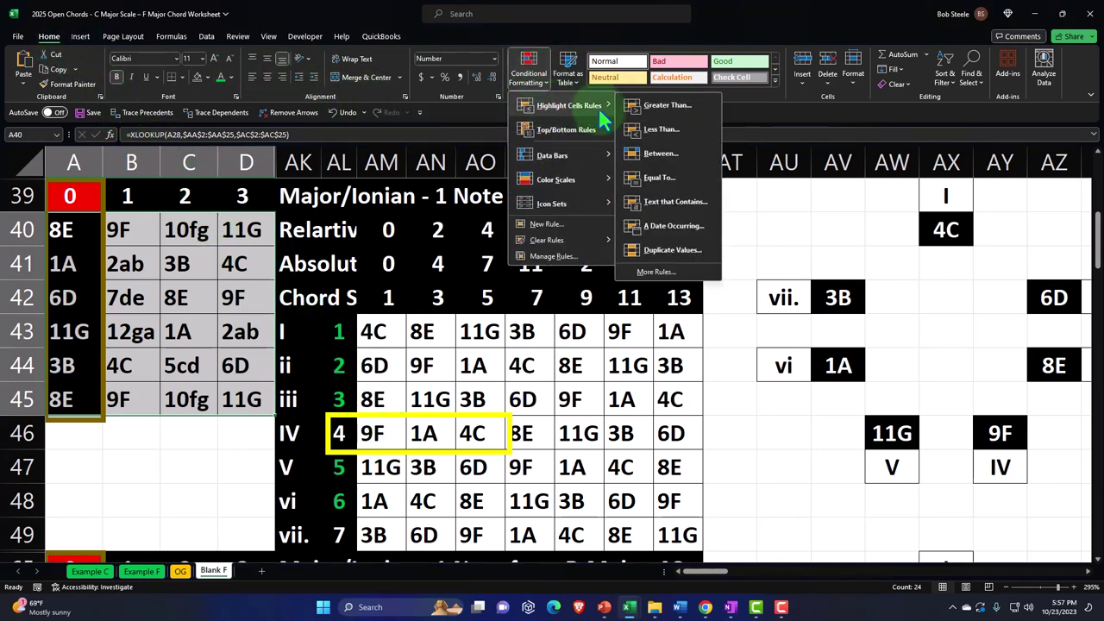
click(657, 178)
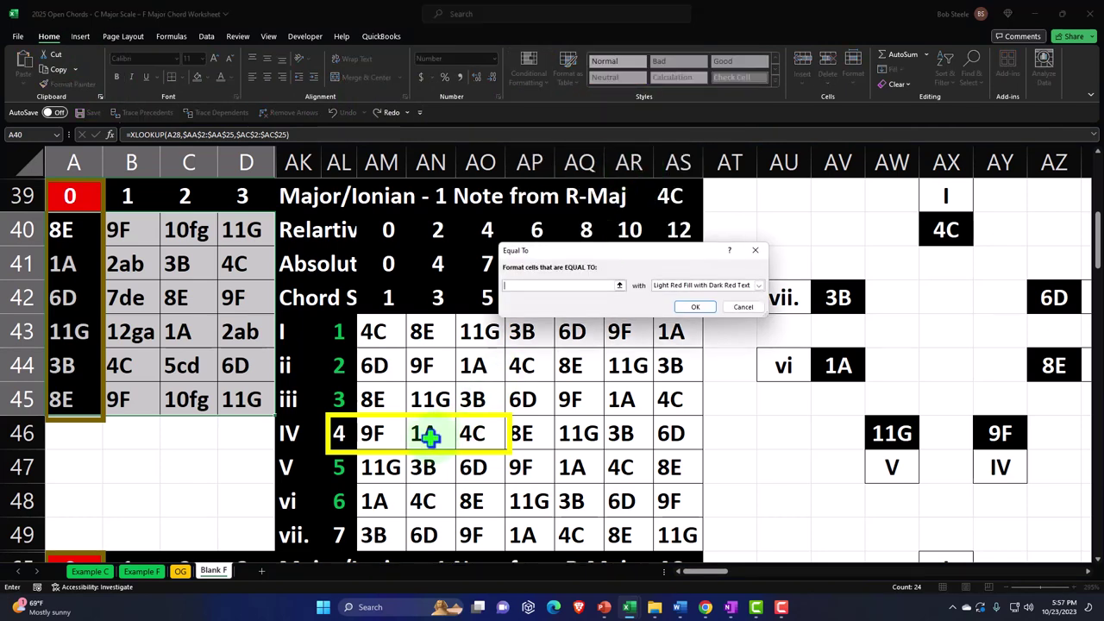
click(371, 331)
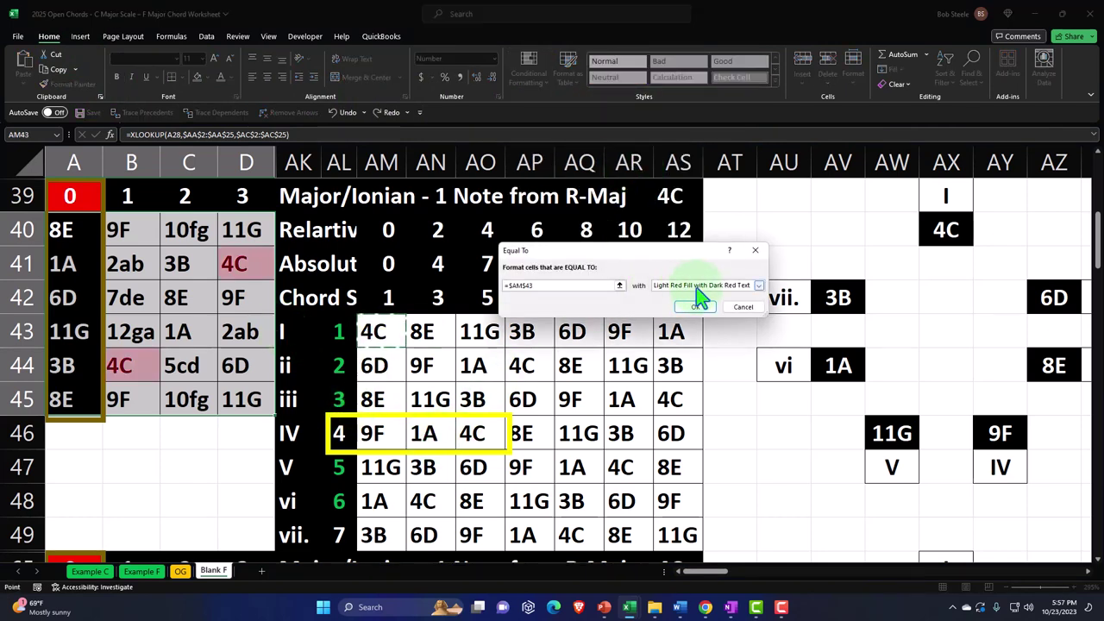
click(759, 286)
click(703, 350)
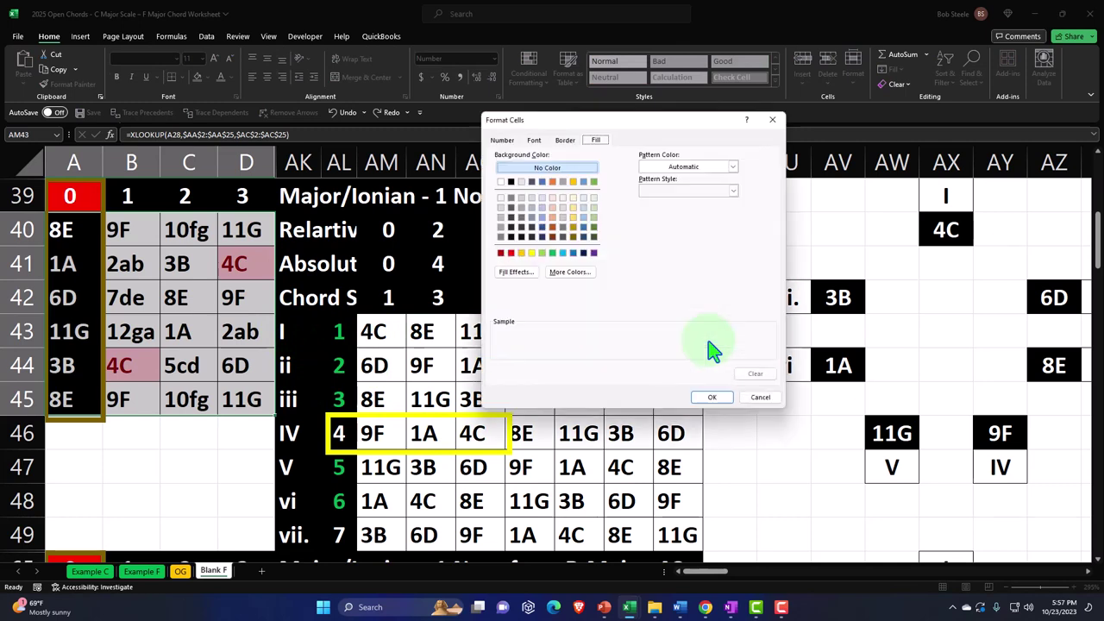
click(553, 253)
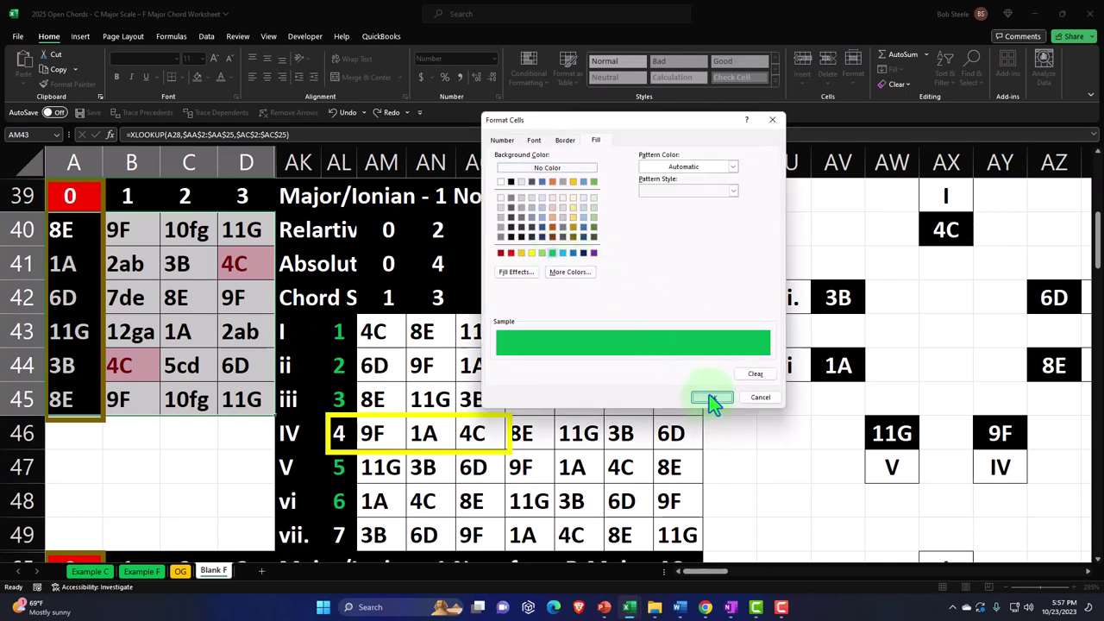
click(712, 398)
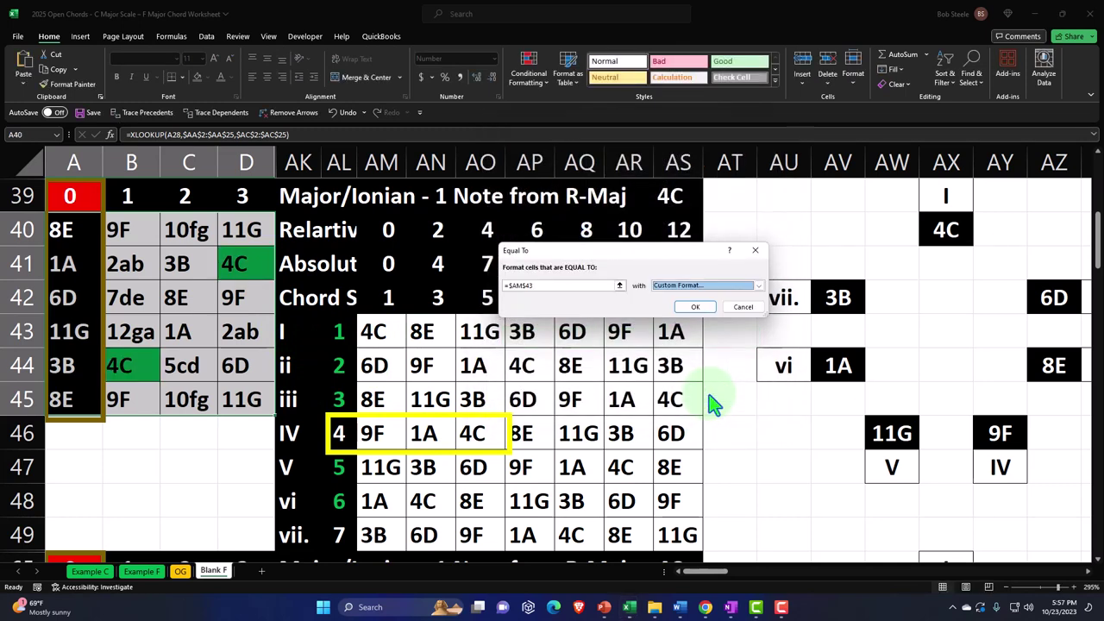
click(695, 307)
Add an Equal To highlight rule to fretboard notes A40:D45 for the value in AM44
click(528, 69)
mouse_move(583, 112)
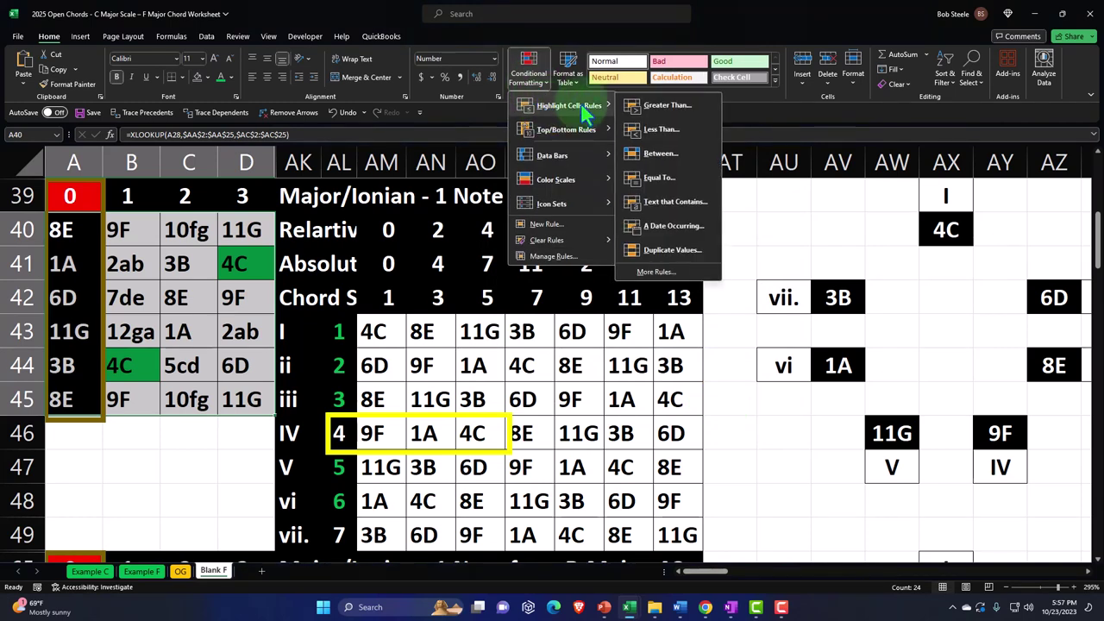
click(638, 177)
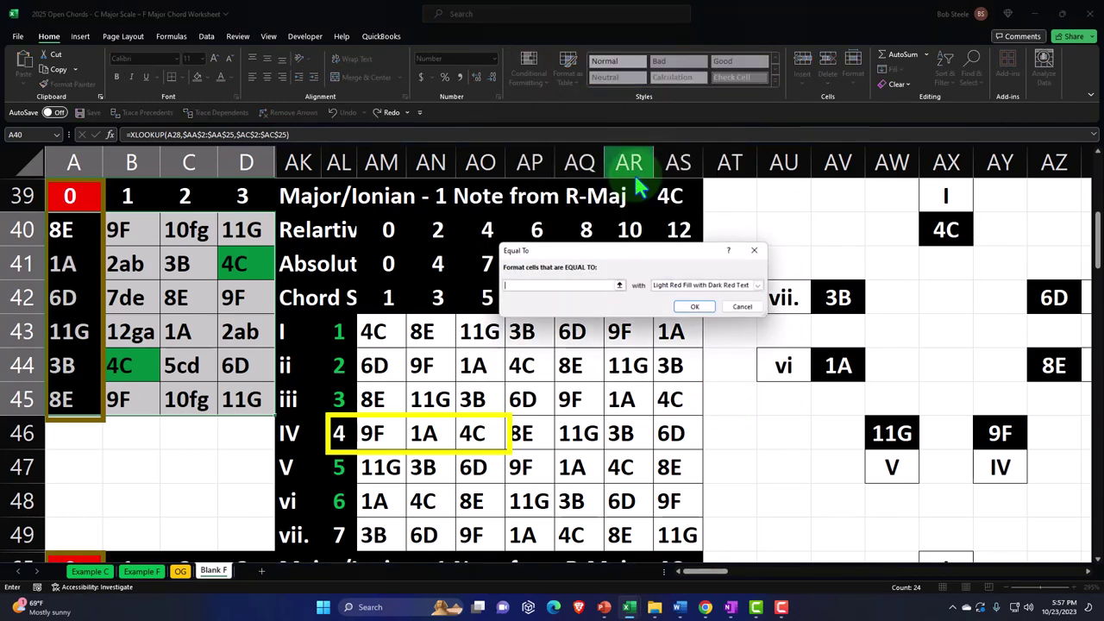
click(399, 361)
click(759, 286)
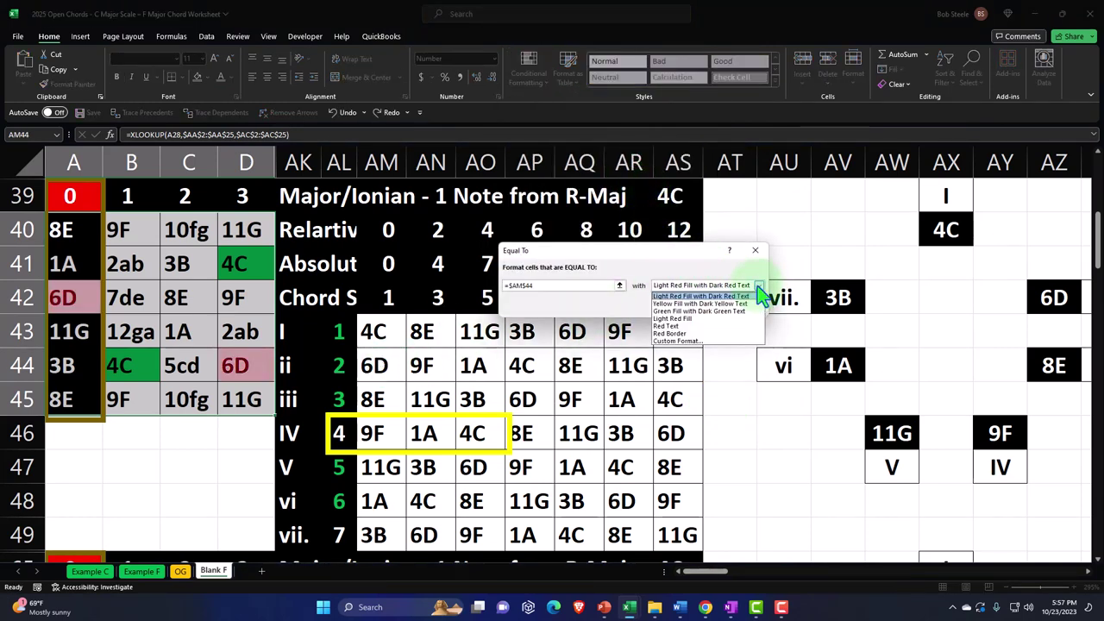
Finish the Equal To highlight rule for cell AM44 on A40:D45 with a custom solid green fill
click(690, 341)
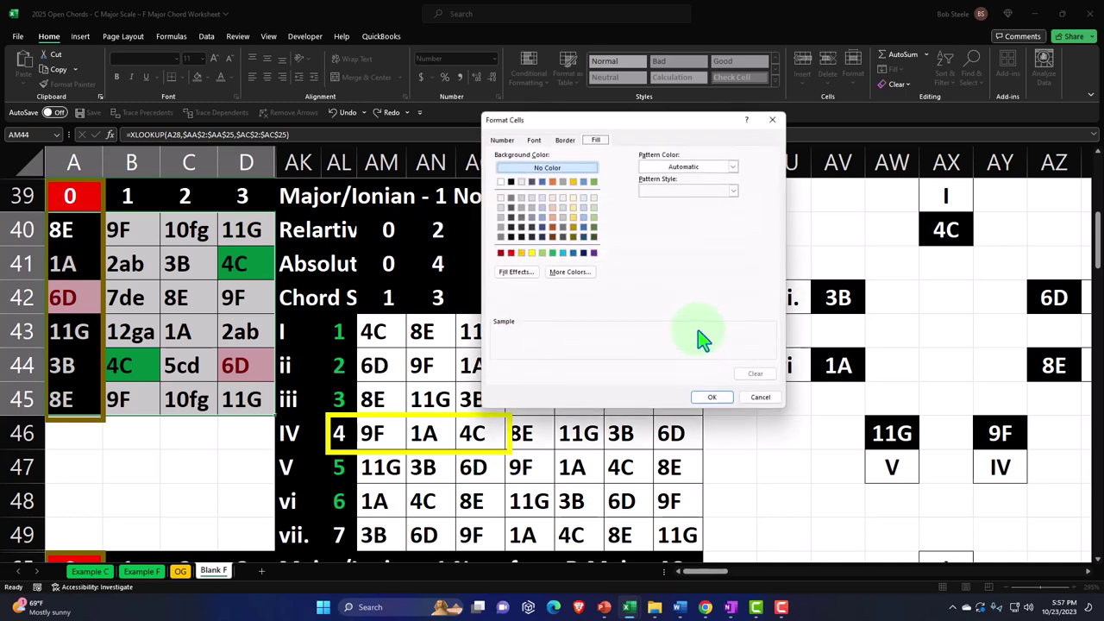
click(552, 253)
click(714, 397)
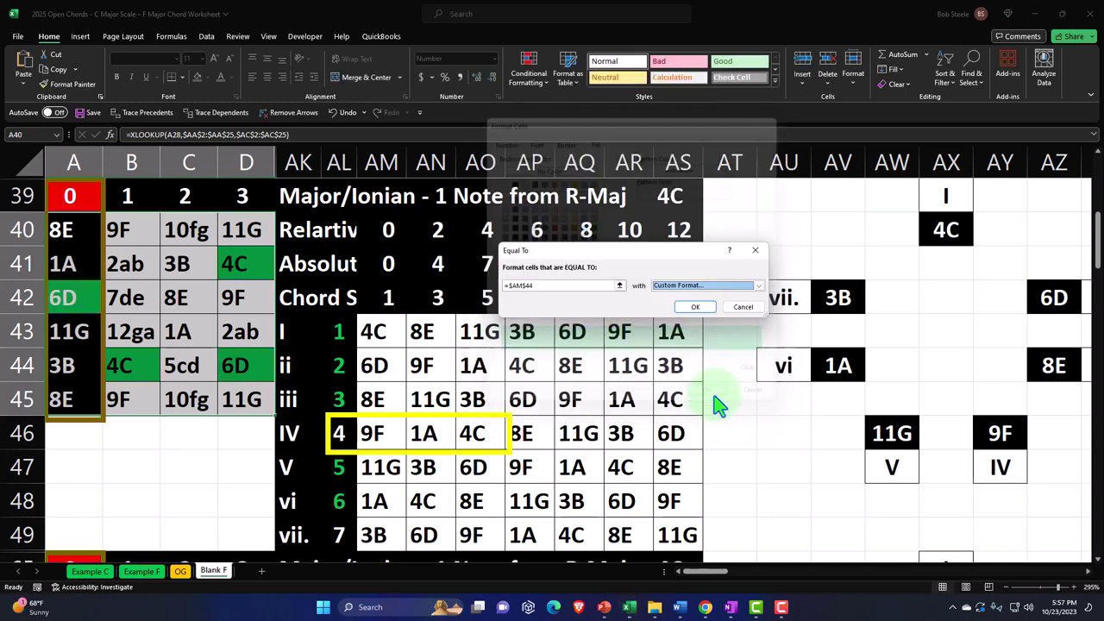
click(695, 308)
Add an Equal To highlight rule to A40:D45 that matches cell AM45, using a custom green fill
click(529, 69)
mouse_move(570, 105)
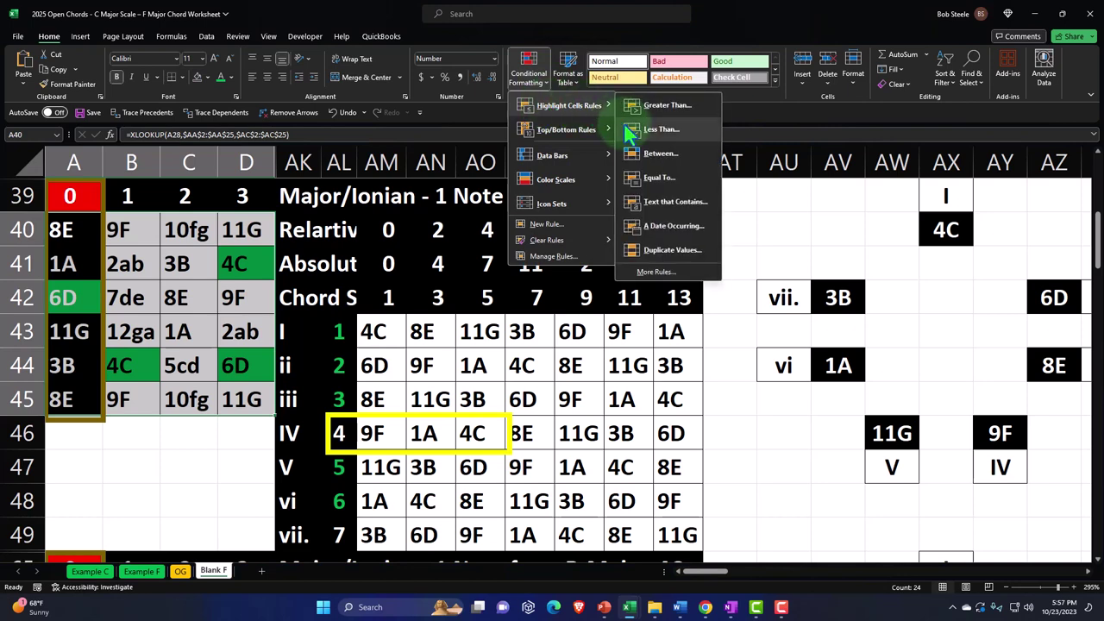
click(659, 177)
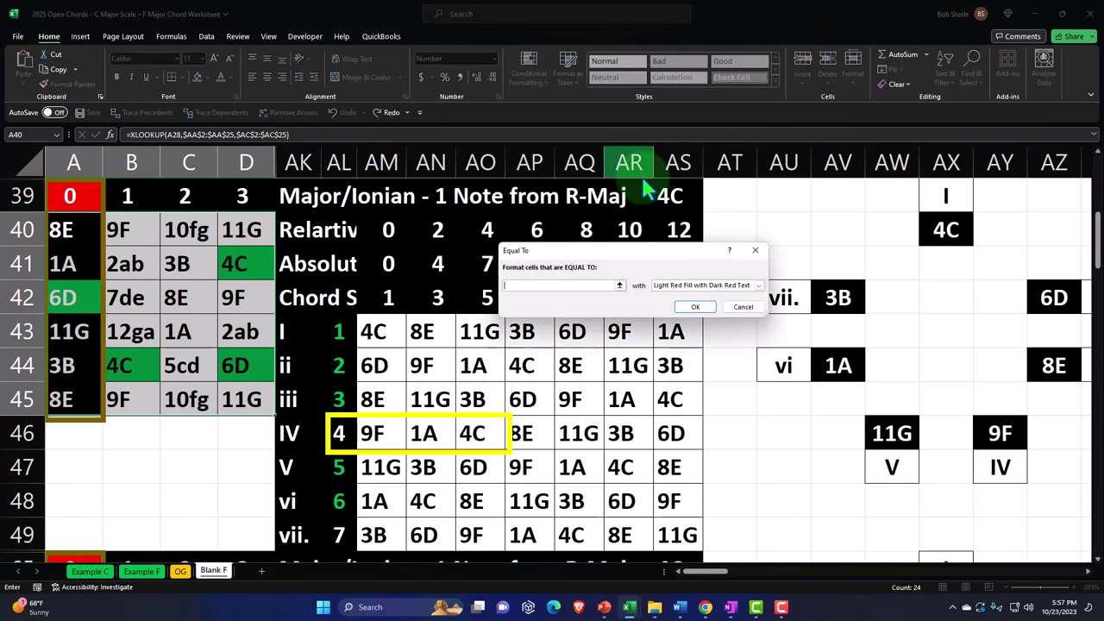
click(379, 397)
click(761, 287)
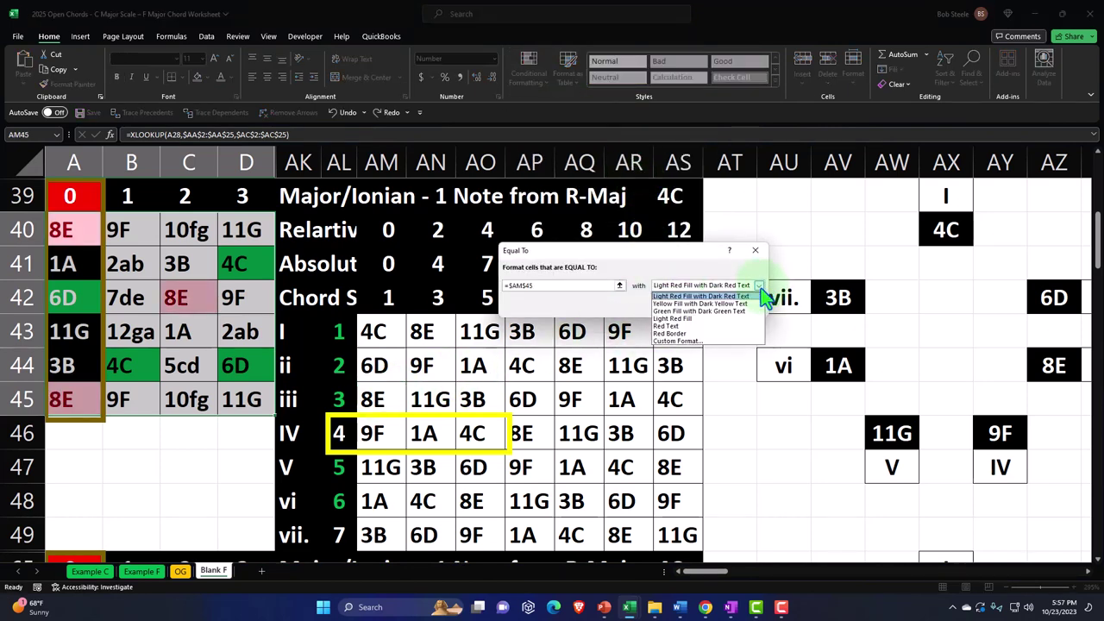
click(703, 345)
click(552, 253)
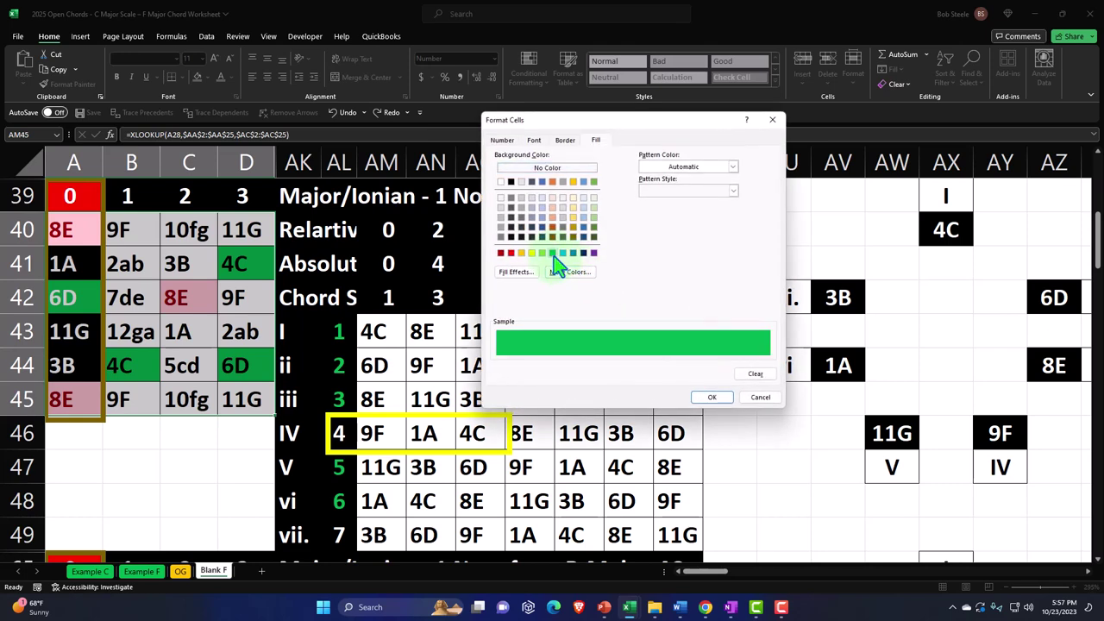
click(699, 394)
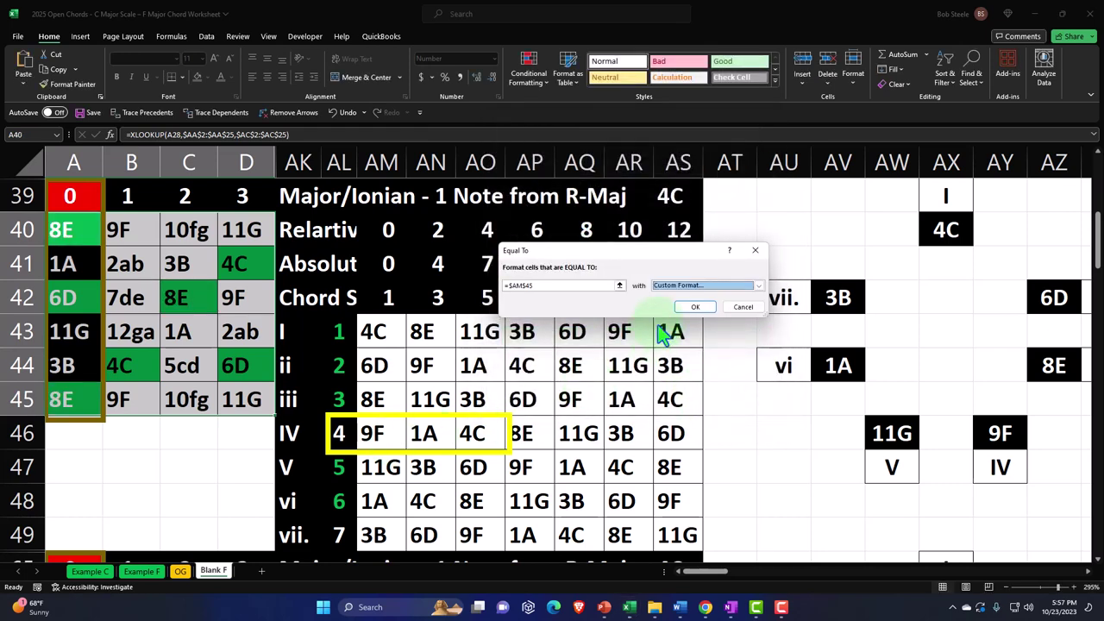
click(695, 306)
Add an Equal To highlight rule to A40:D45 that matches cell AM47, using a custom green fill
click(553, 99)
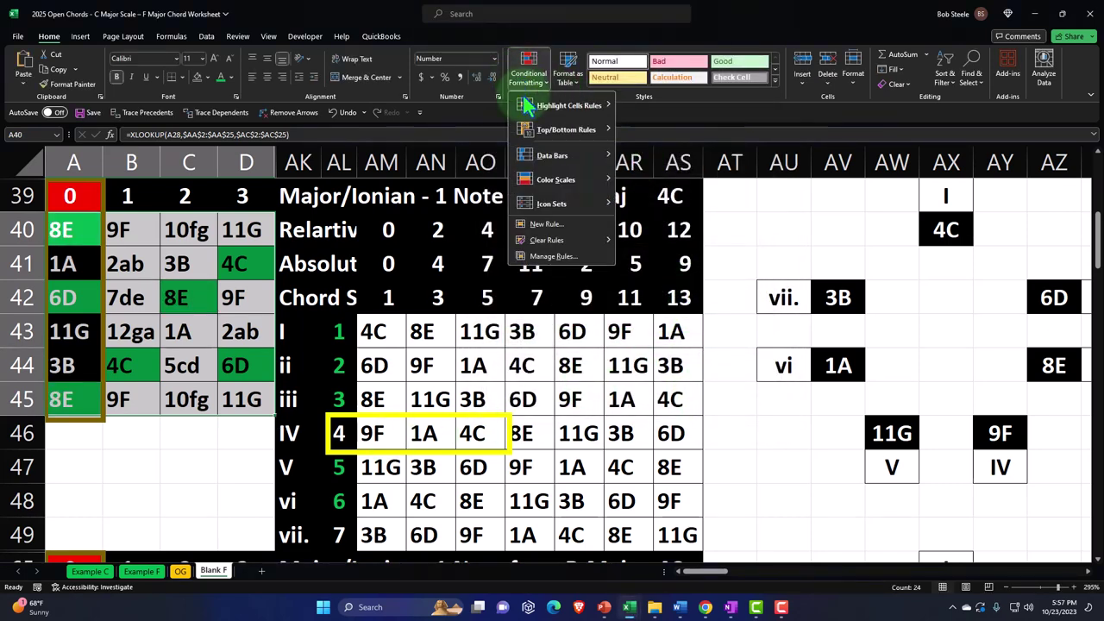
mouse_move(598, 108)
click(641, 164)
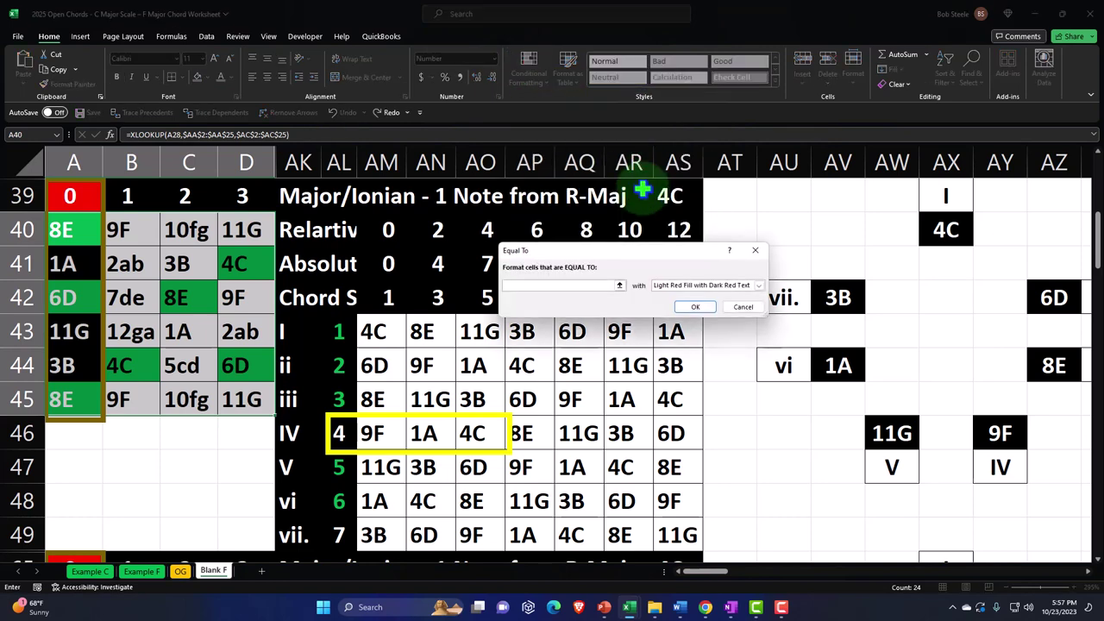
click(377, 467)
click(759, 285)
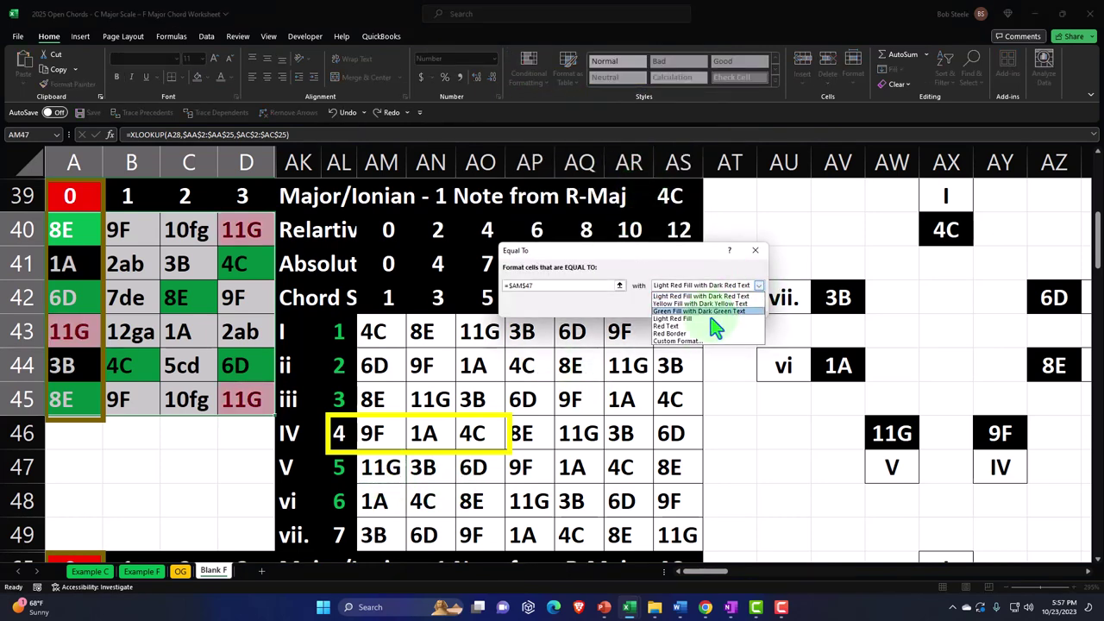
click(707, 345)
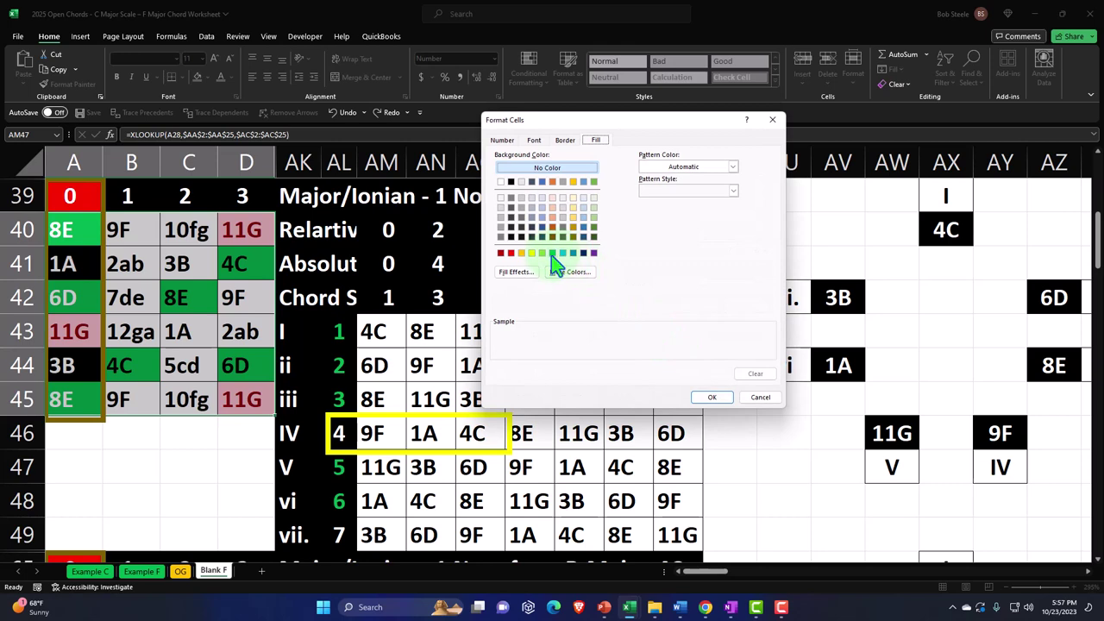
click(552, 253)
click(713, 397)
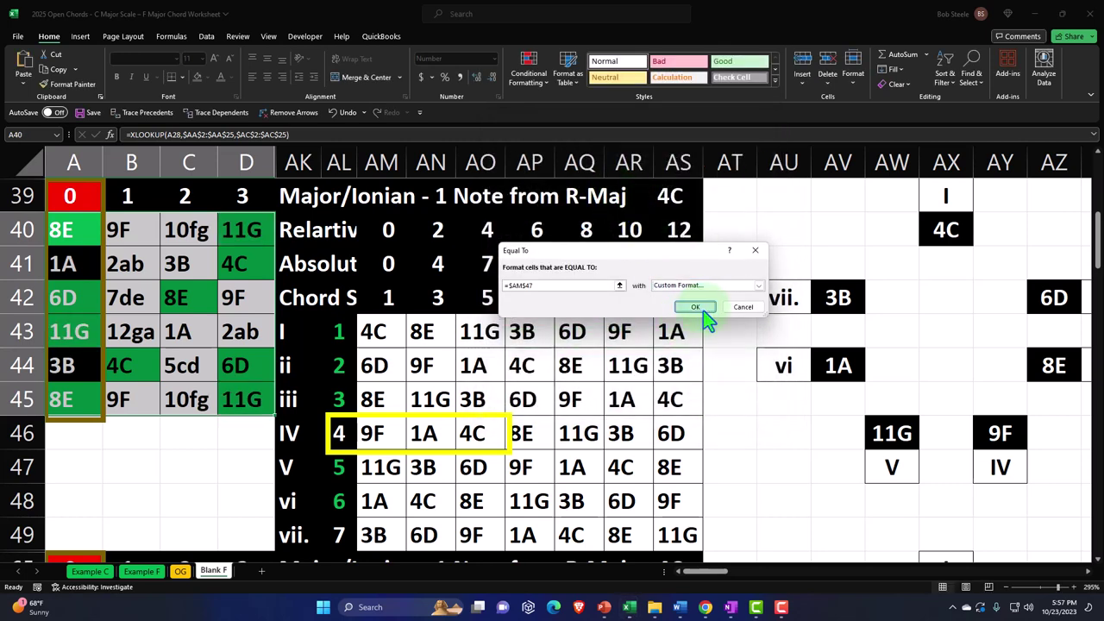
click(696, 306)
Add an Equal To highlight rule to A40:D45 that matches cell AM48, using a custom green fill, and deselect the range
click(528, 69)
mouse_move(569, 105)
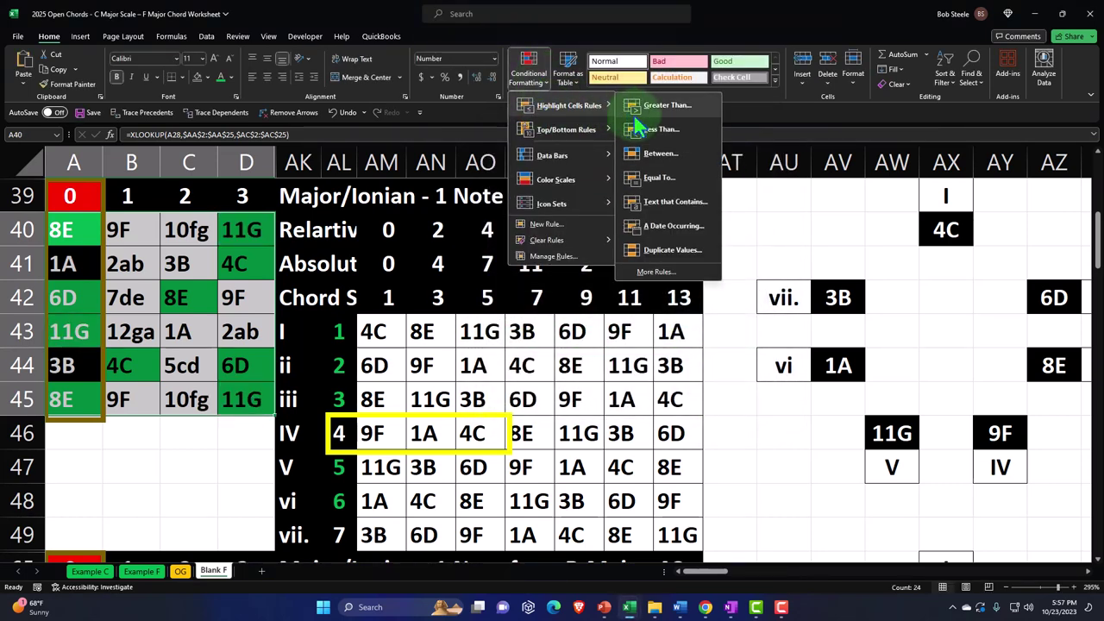
click(659, 177)
click(385, 528)
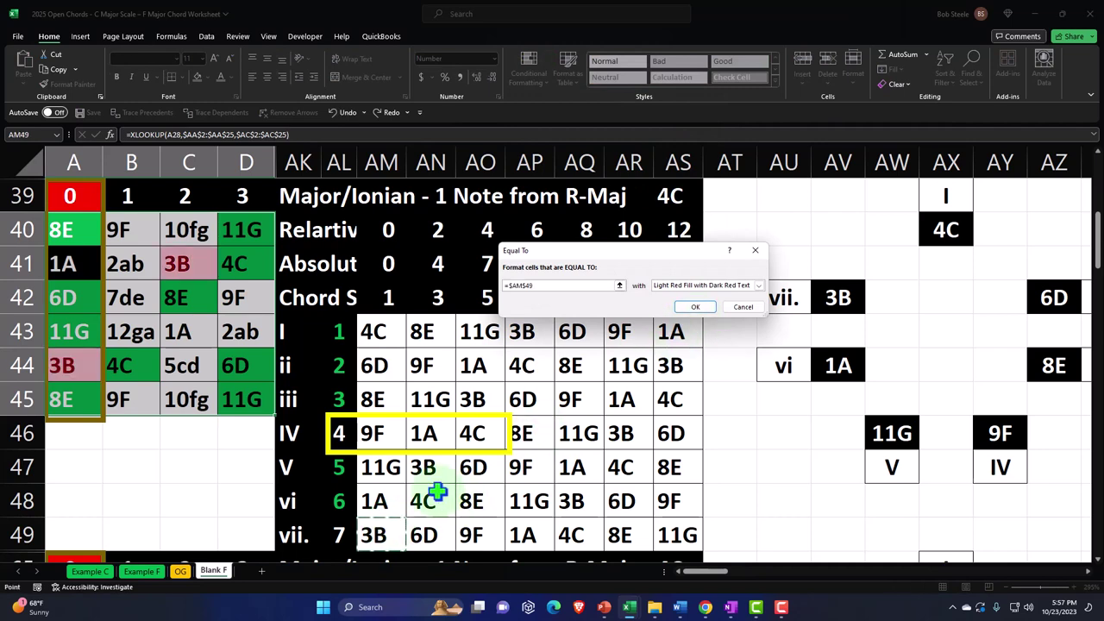
click(375, 500)
click(758, 285)
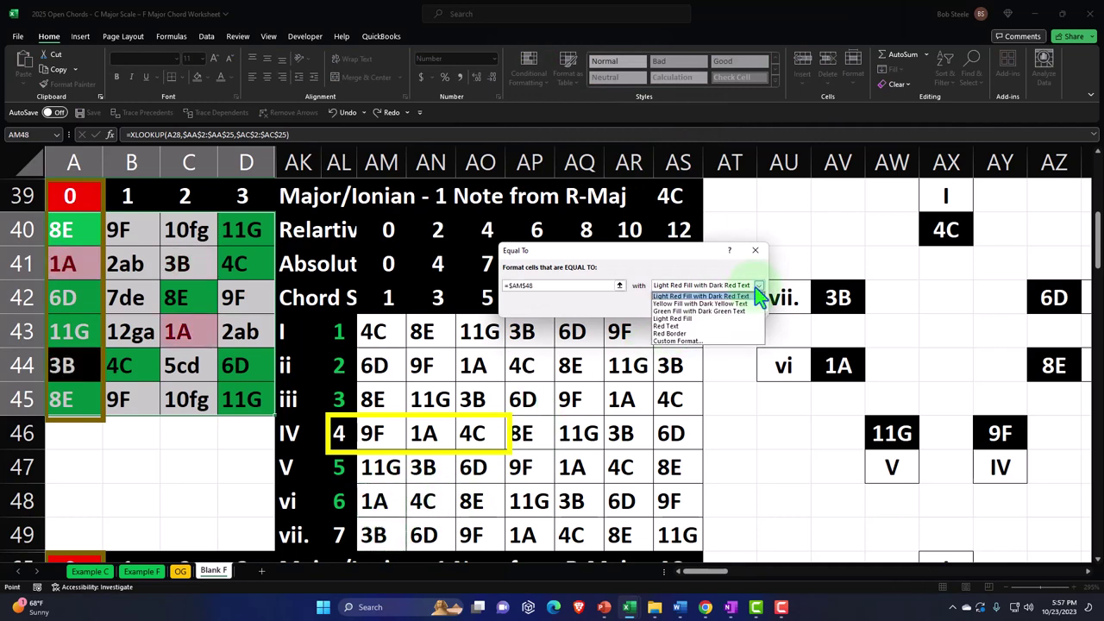
click(696, 343)
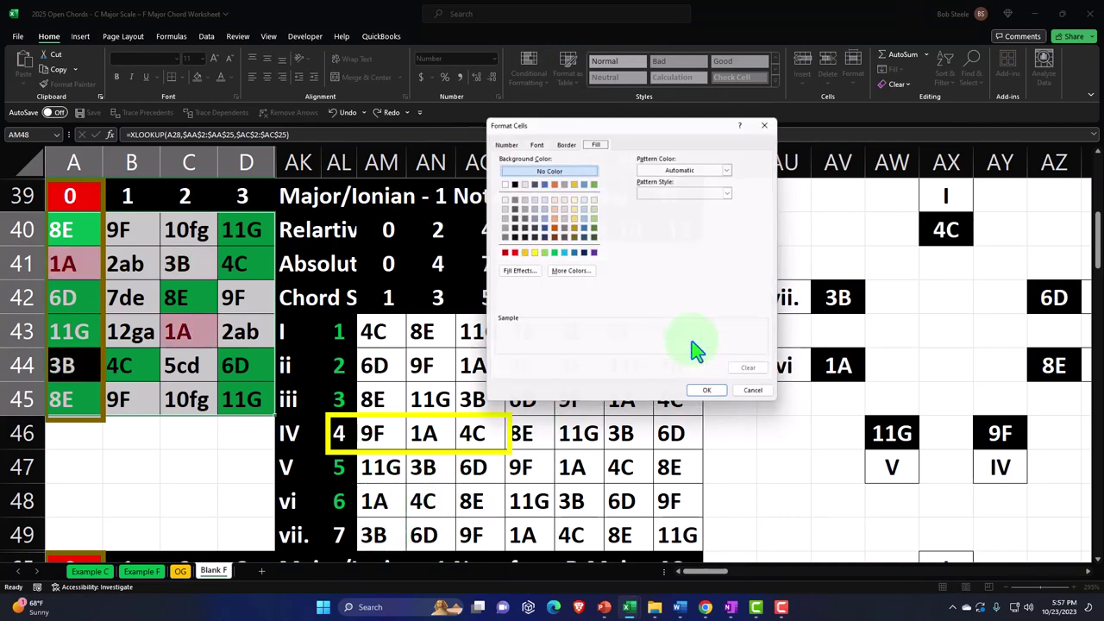
click(553, 253)
click(719, 396)
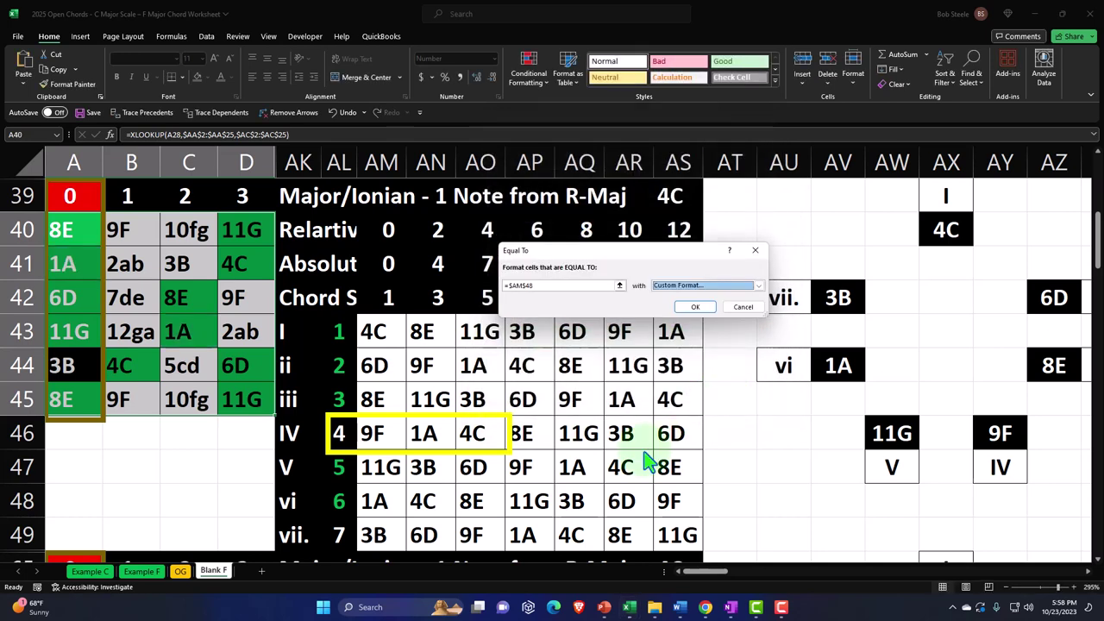
click(697, 308)
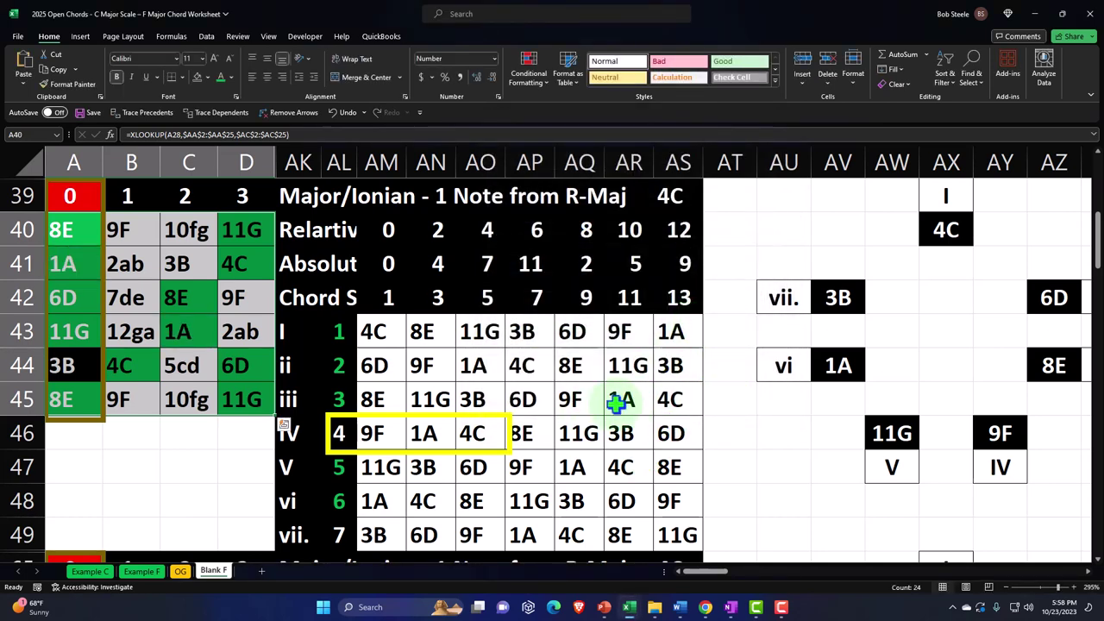
click(352, 431)
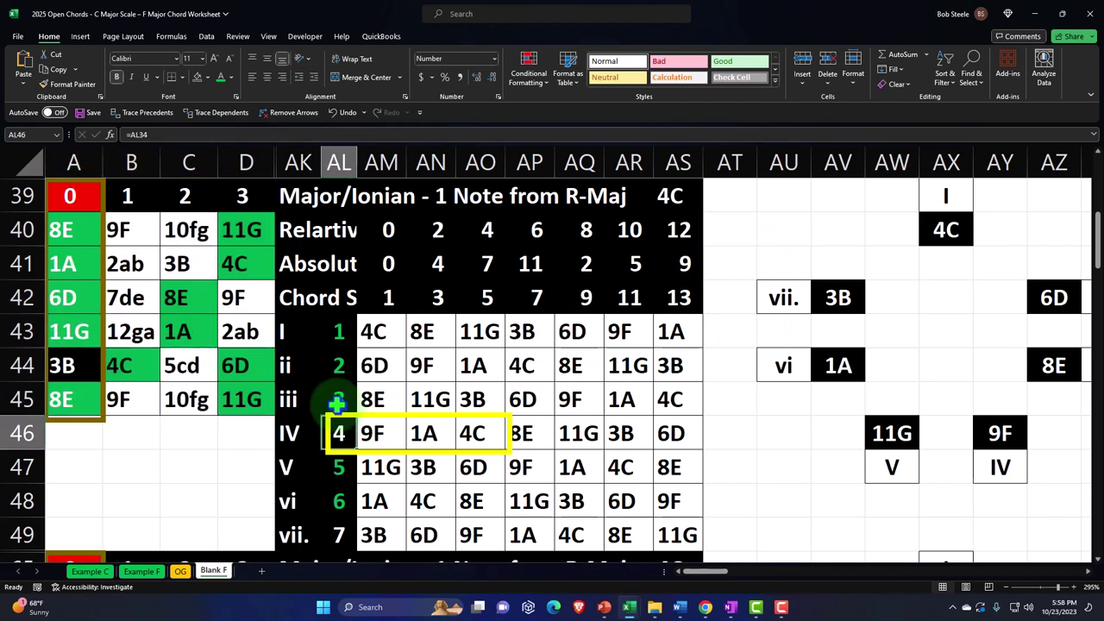
click(373, 434)
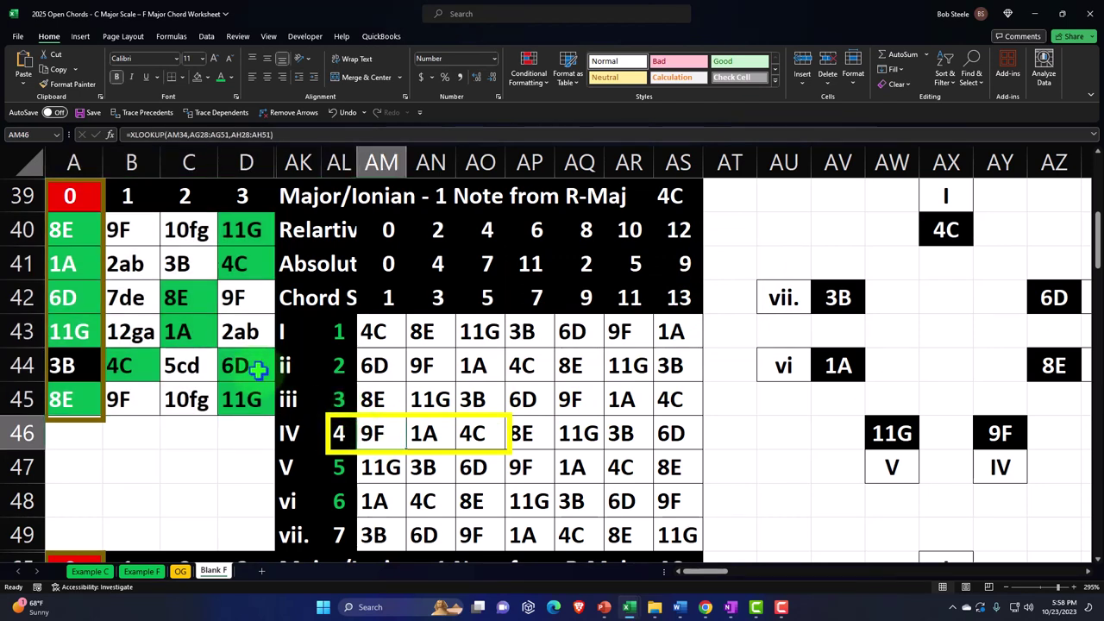
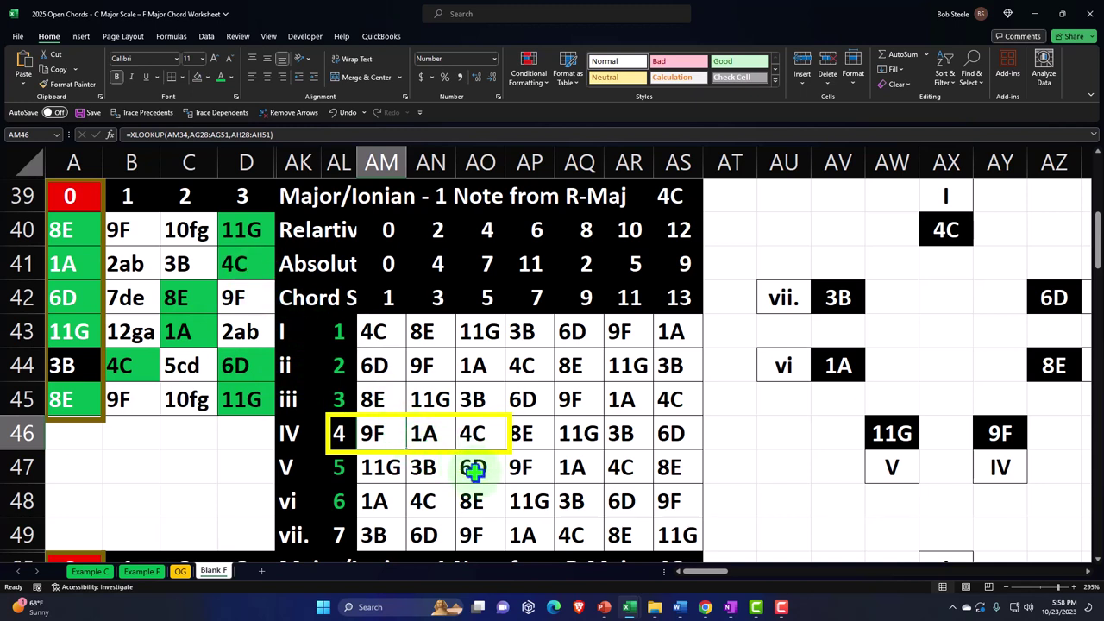
Highlight the cells in A40:D45 equal to AM46 with Green Fill with Dark Green Text
drag(62, 231, 253, 406)
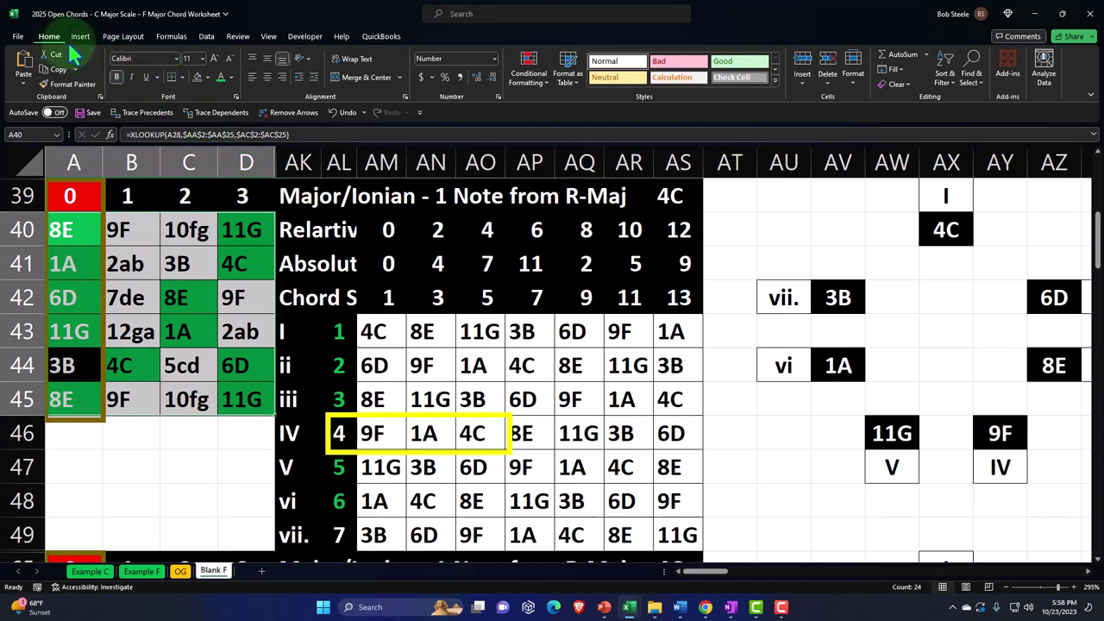
click(529, 73)
mouse_move(535, 117)
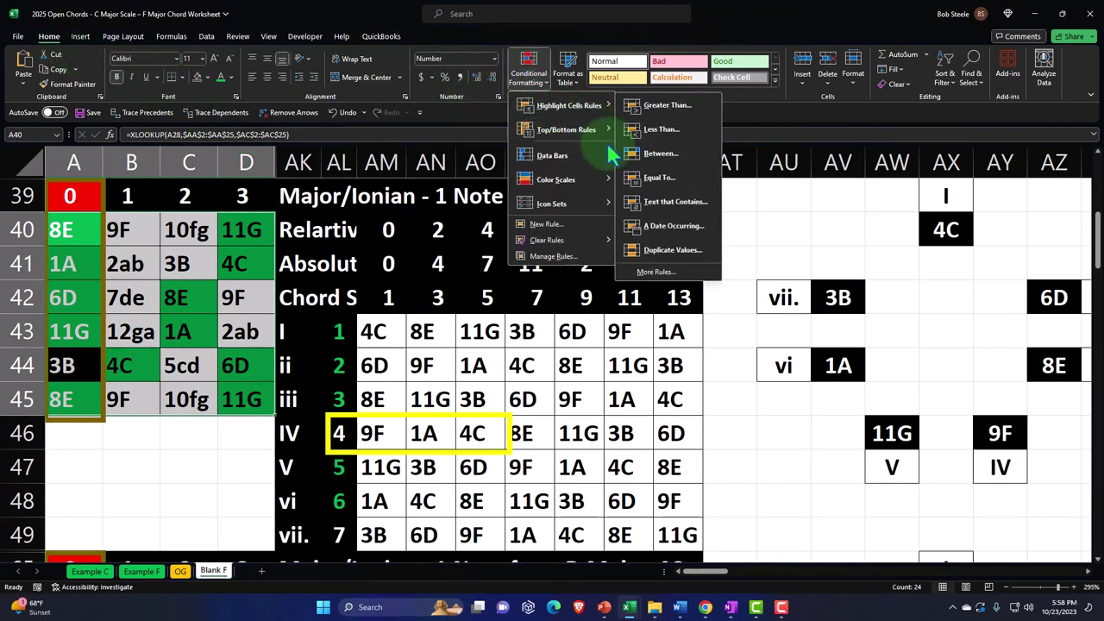
click(629, 194)
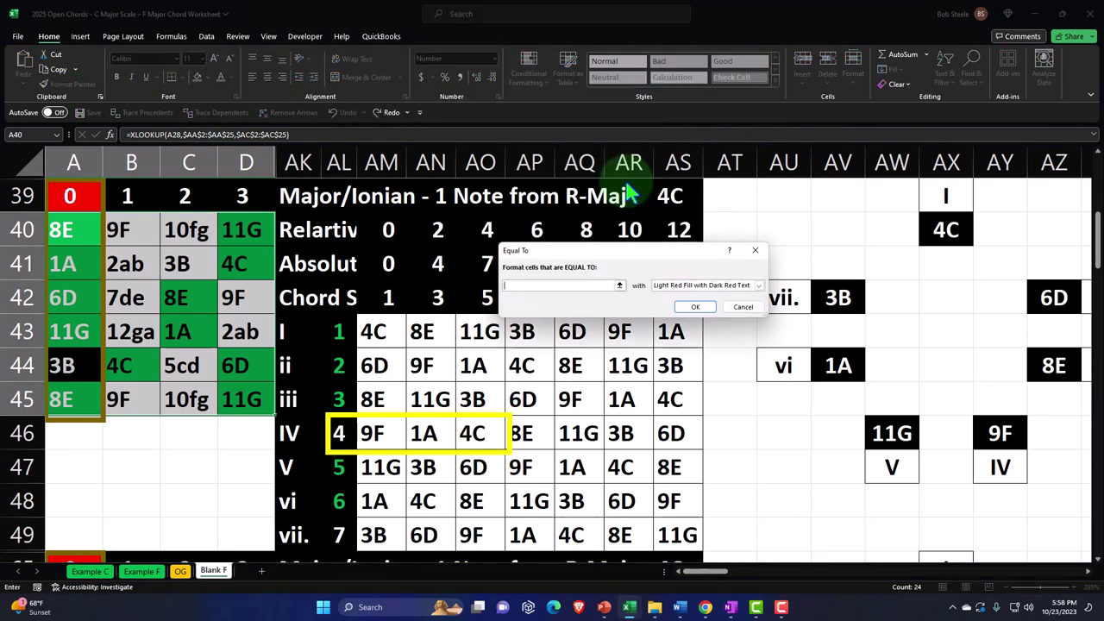
click(367, 432)
click(756, 287)
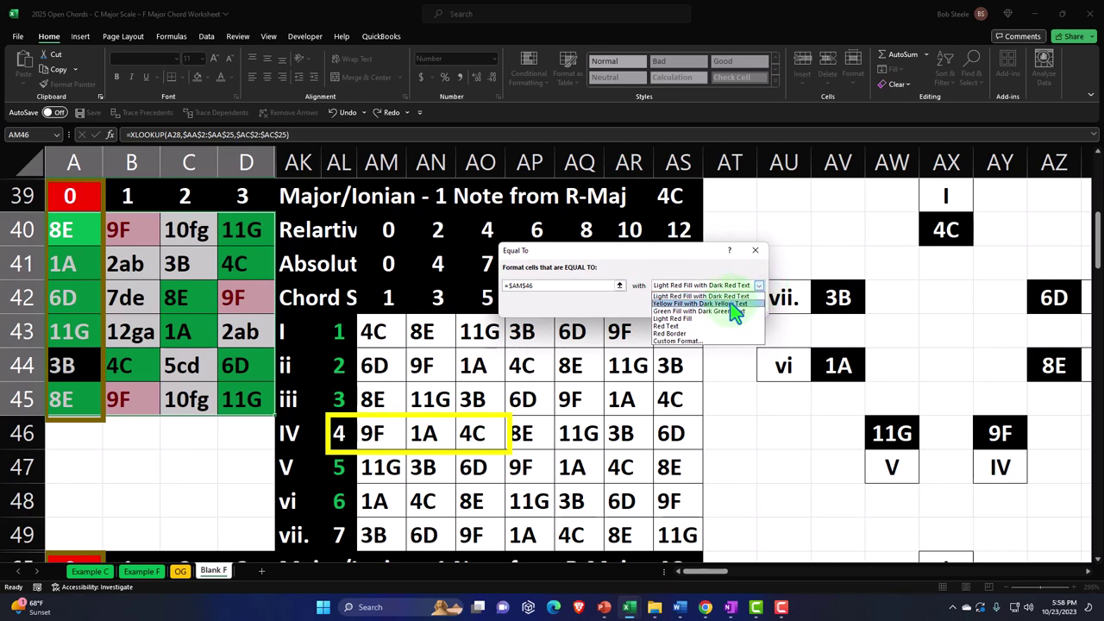
click(729, 317)
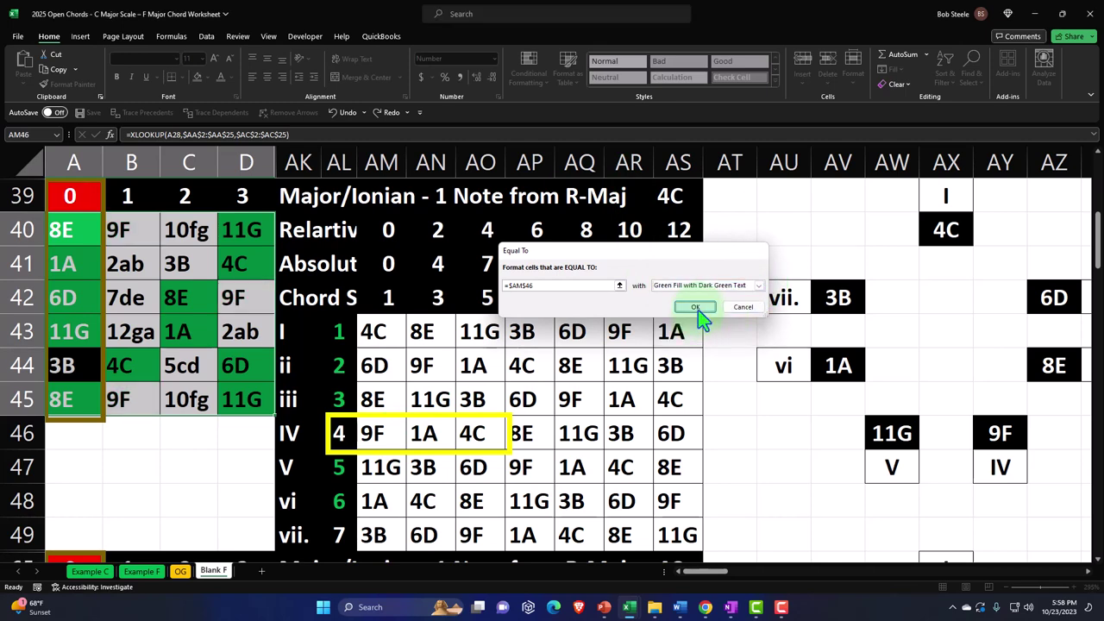
click(697, 308)
Highlight the cells in A40:D45 equal to AN46 with Light Red Fill with Dark Red Text
click(528, 74)
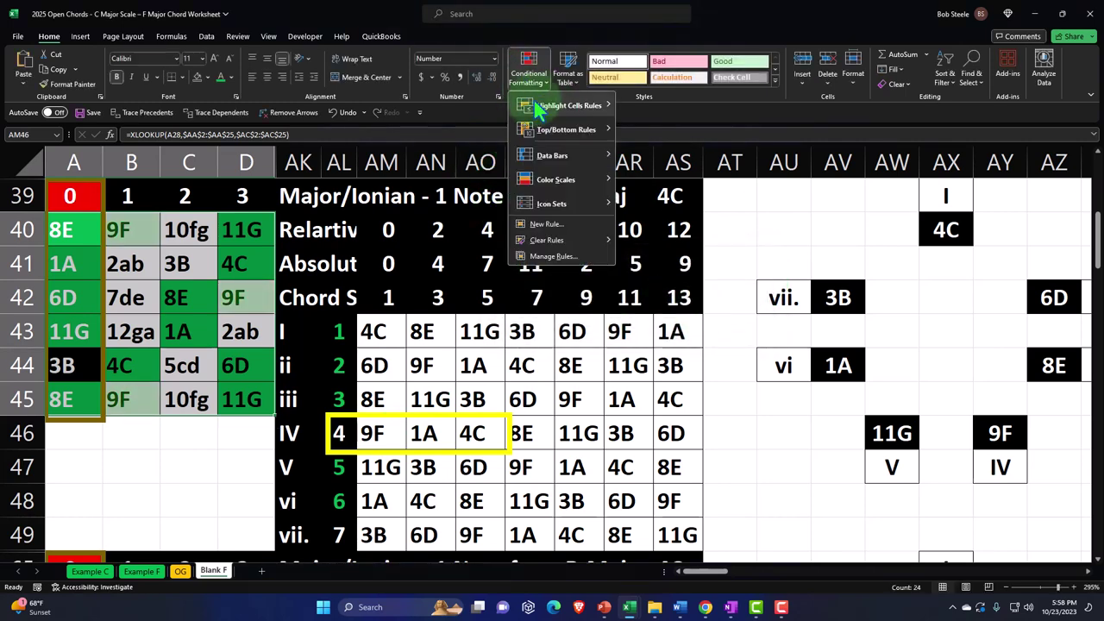
mouse_move(595, 105)
click(658, 185)
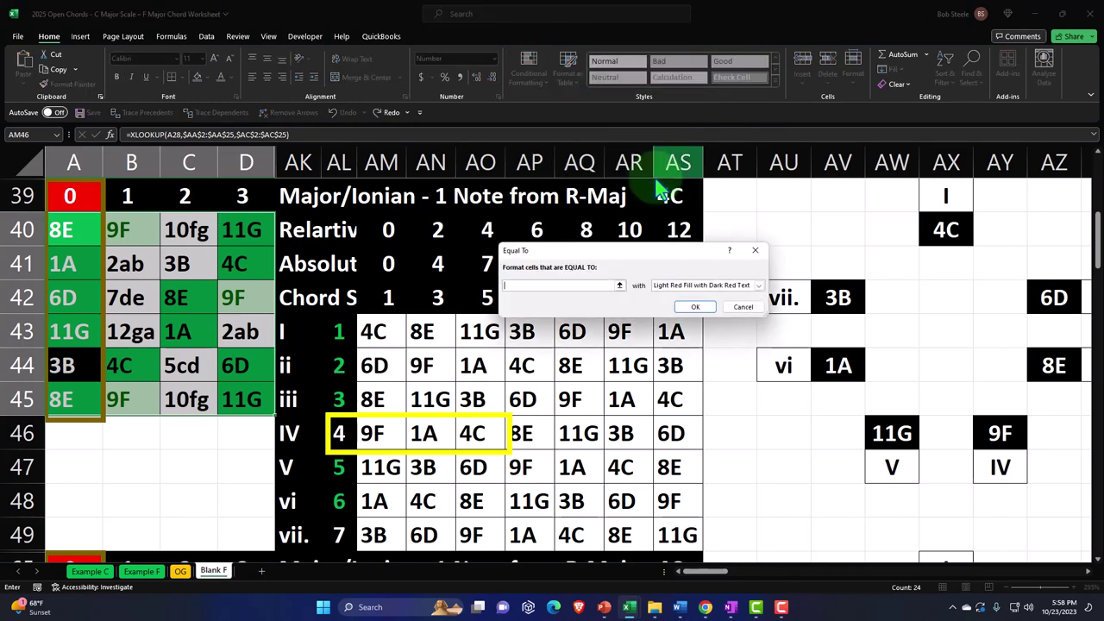
click(428, 438)
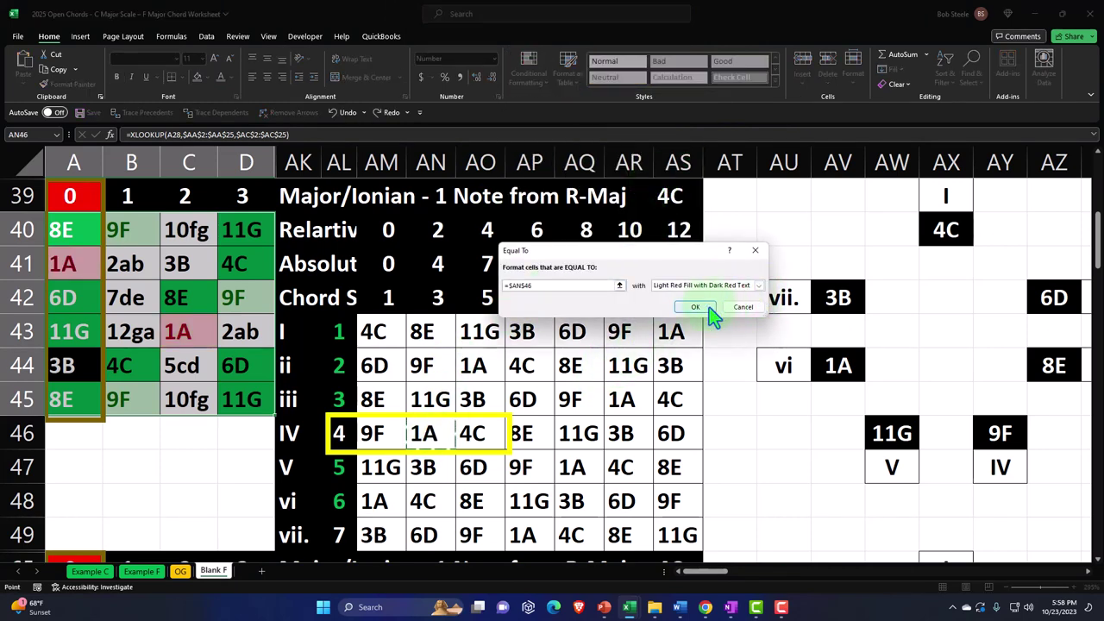
click(708, 308)
Highlight the cells in A40:D45 equal to AO46 with Yellow Fill with Dark Yellow Text, and deselect the range
click(539, 85)
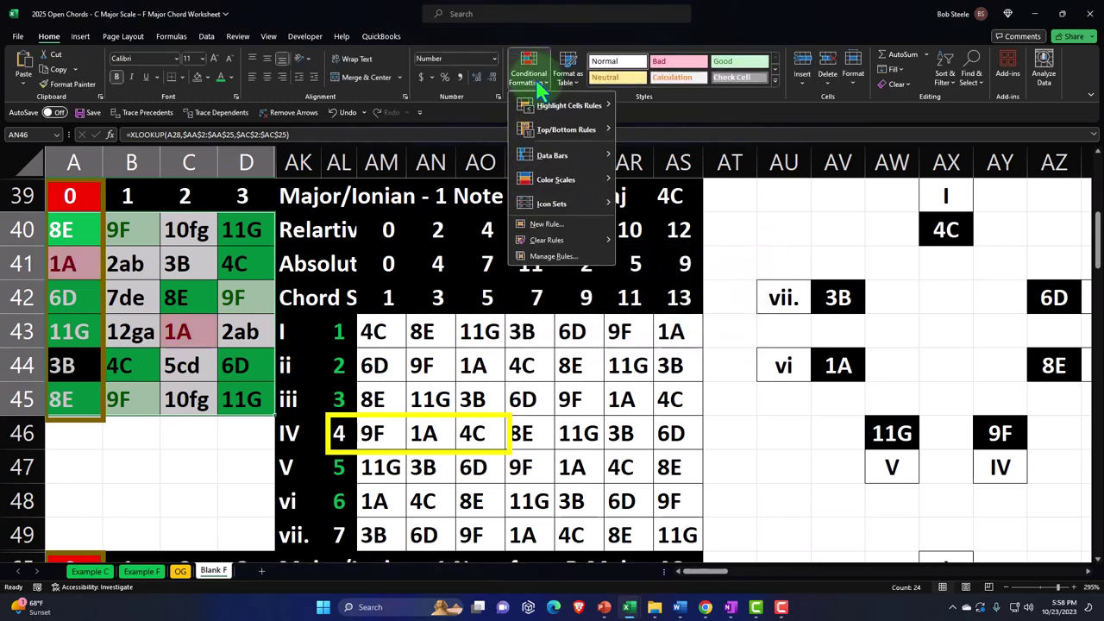
mouse_move(570, 106)
click(664, 177)
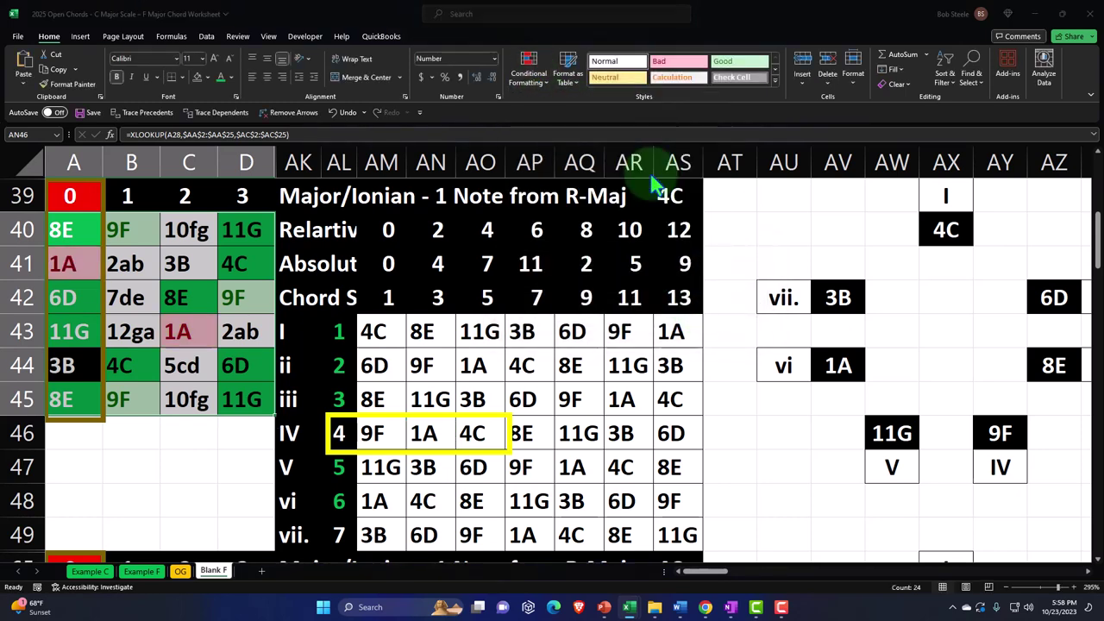
click(502, 425)
click(758, 286)
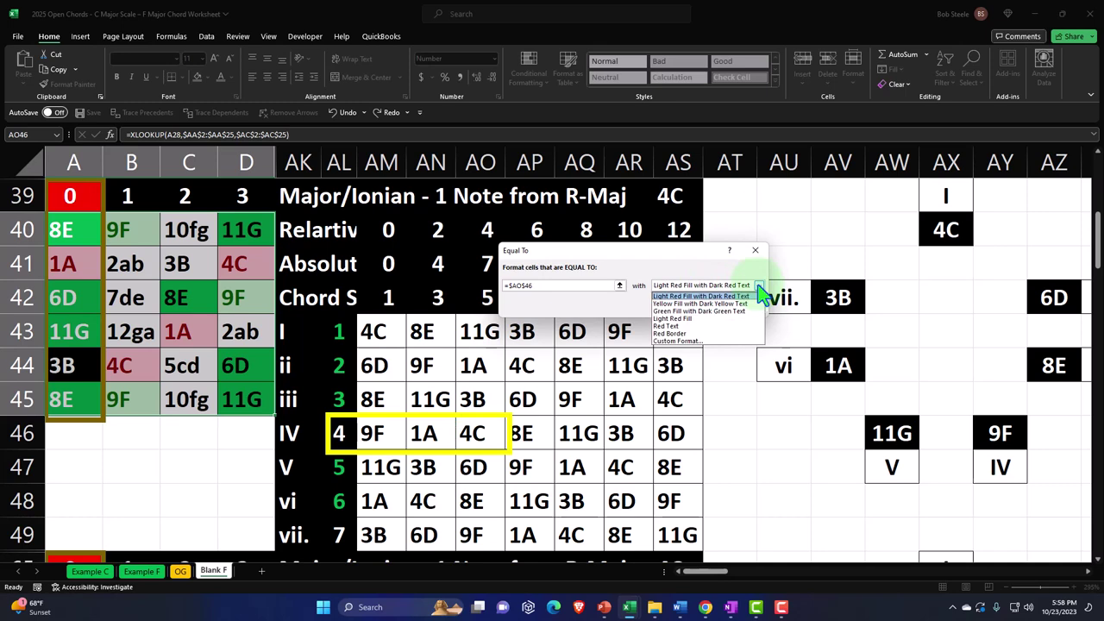
click(750, 306)
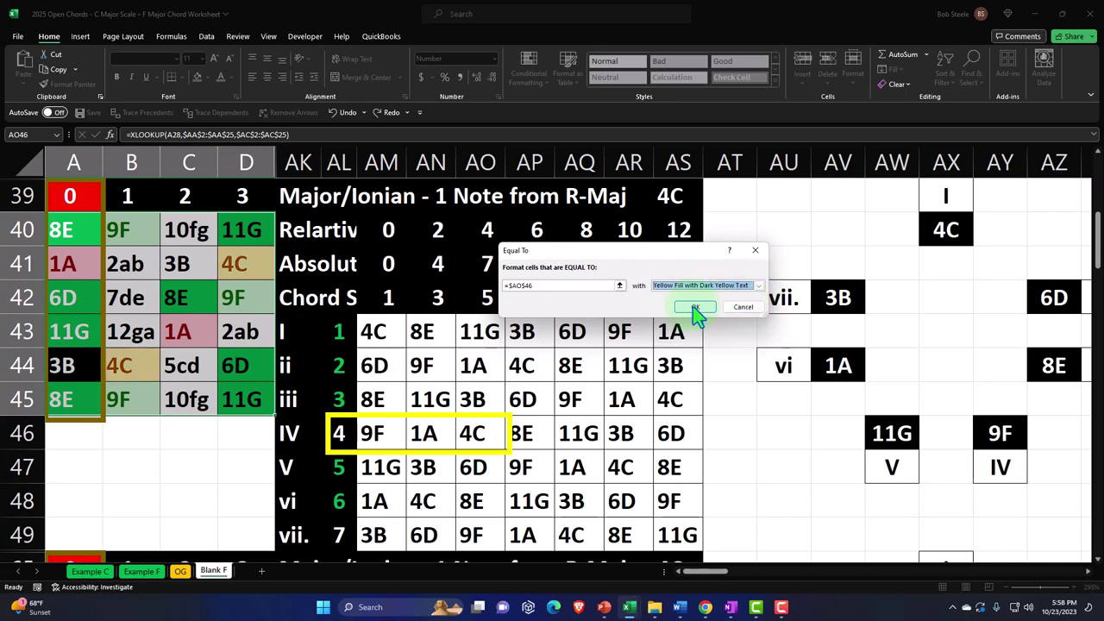
click(684, 307)
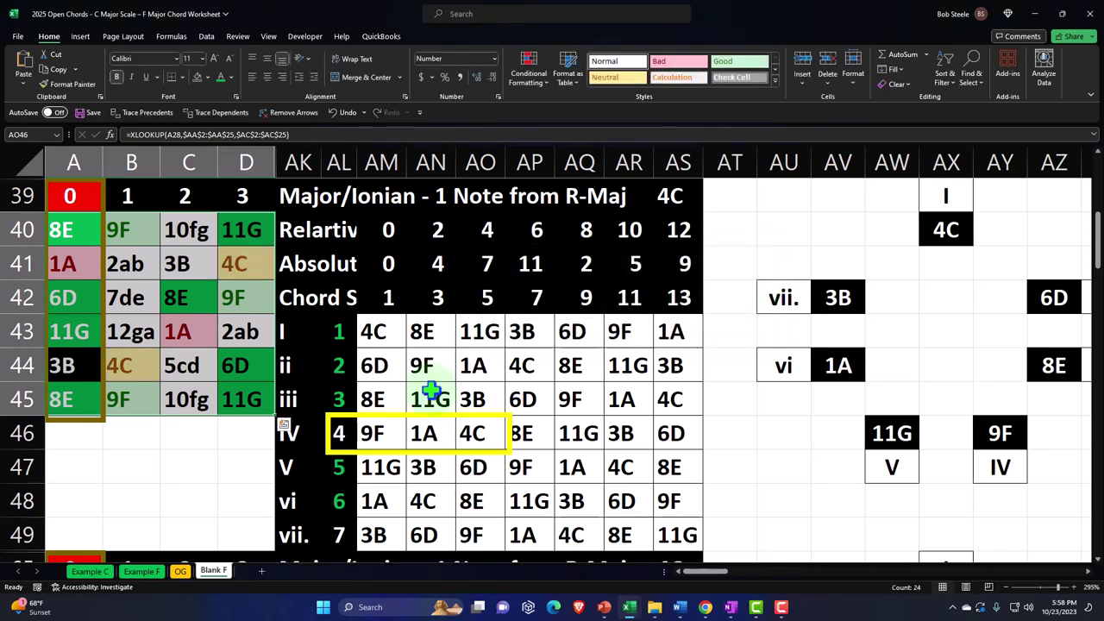
click(235, 297)
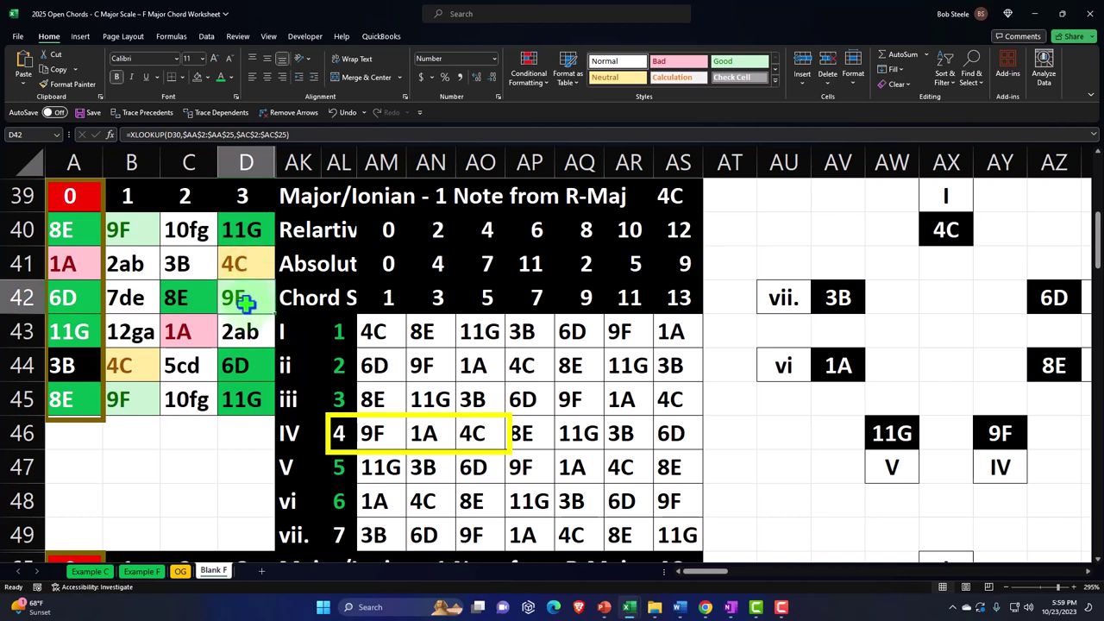
Copy the formatting of D42, C43 and D41 onto the matching F major chord notes in AM46, AN46 and AO46
click(64, 84)
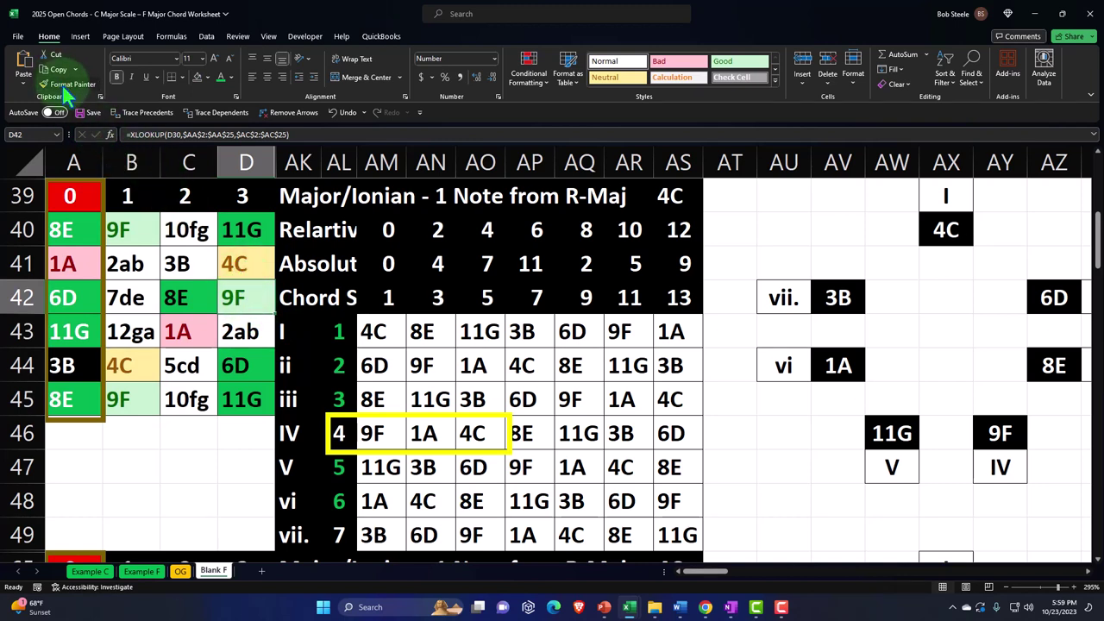
click(356, 422)
click(180, 328)
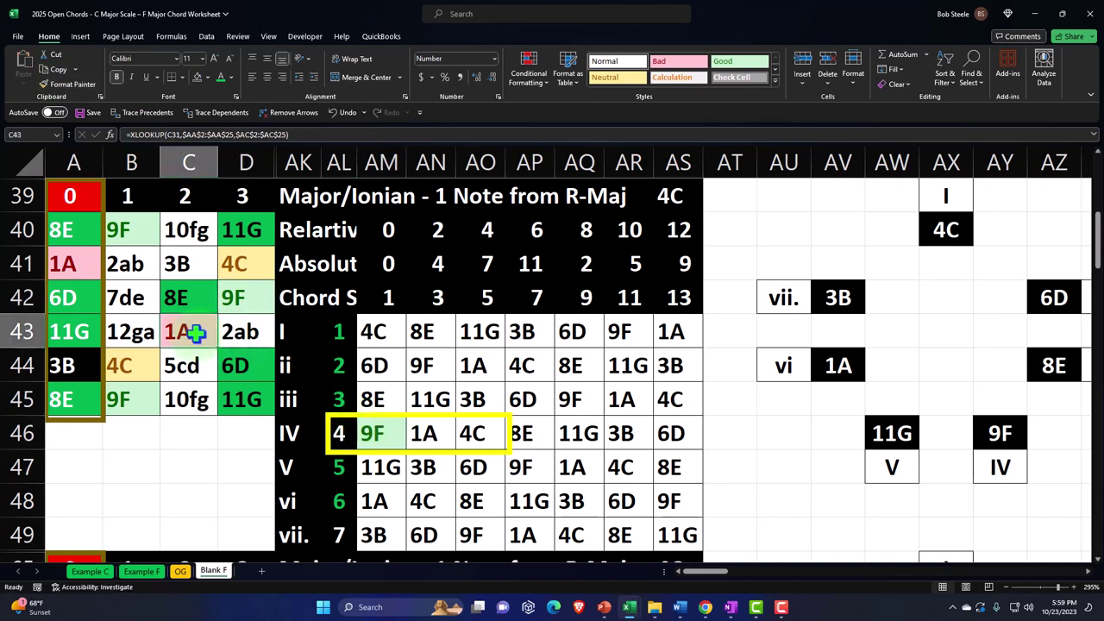
click(72, 84)
click(431, 424)
click(254, 263)
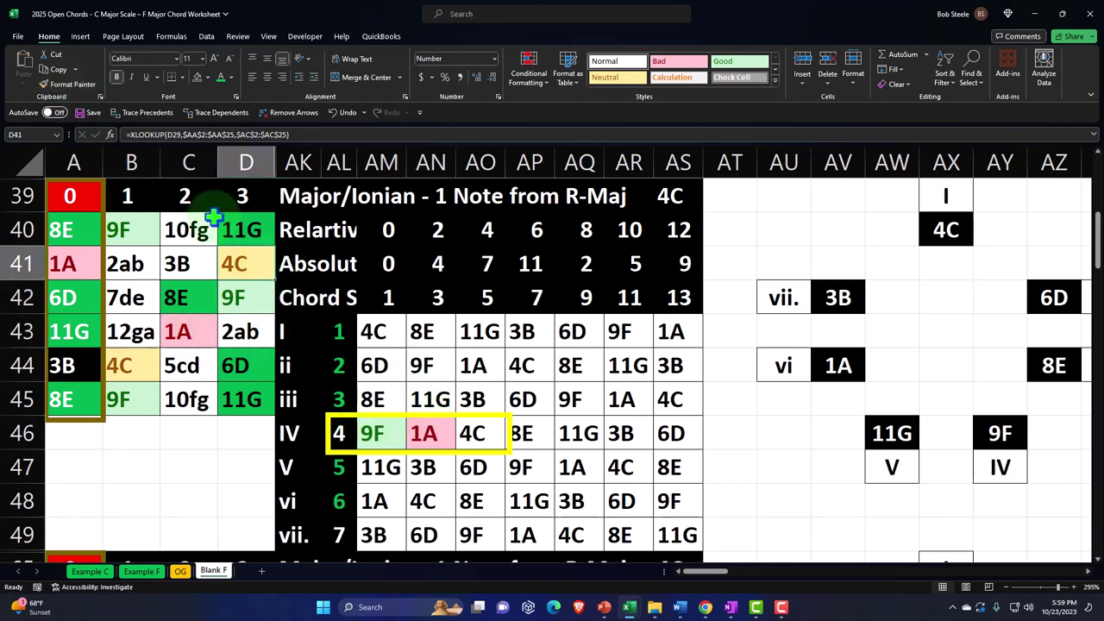
click(73, 84)
click(474, 430)
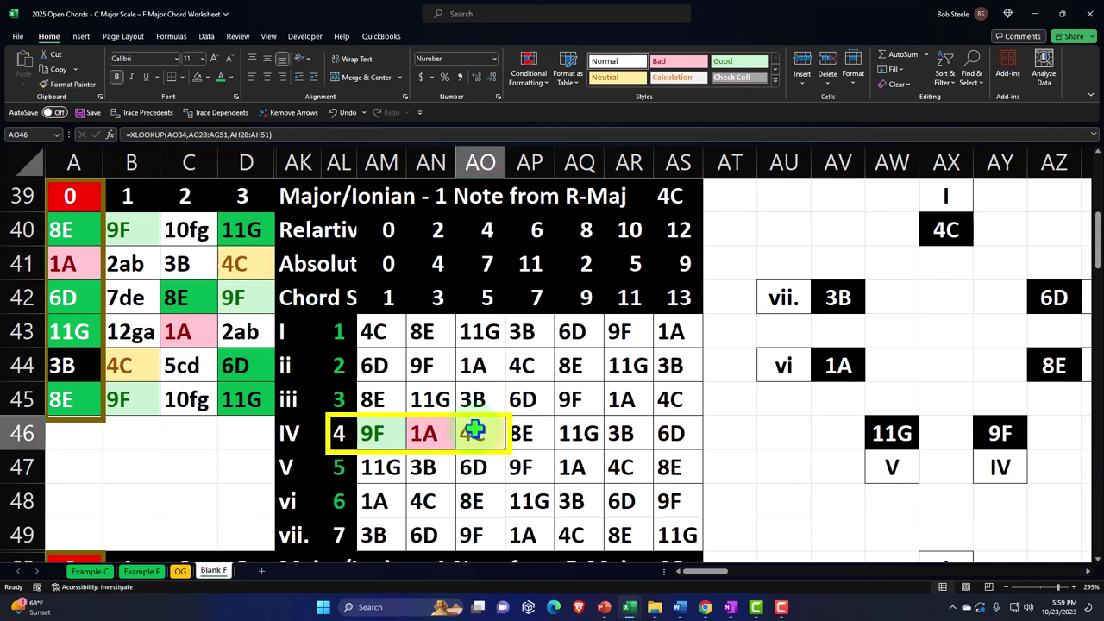
Duplicate the yellow outline rectangle around the IV chord and fit the copy around the 9F note in D42
click(404, 417)
key(ctrl+c)
key(ctrl+v)
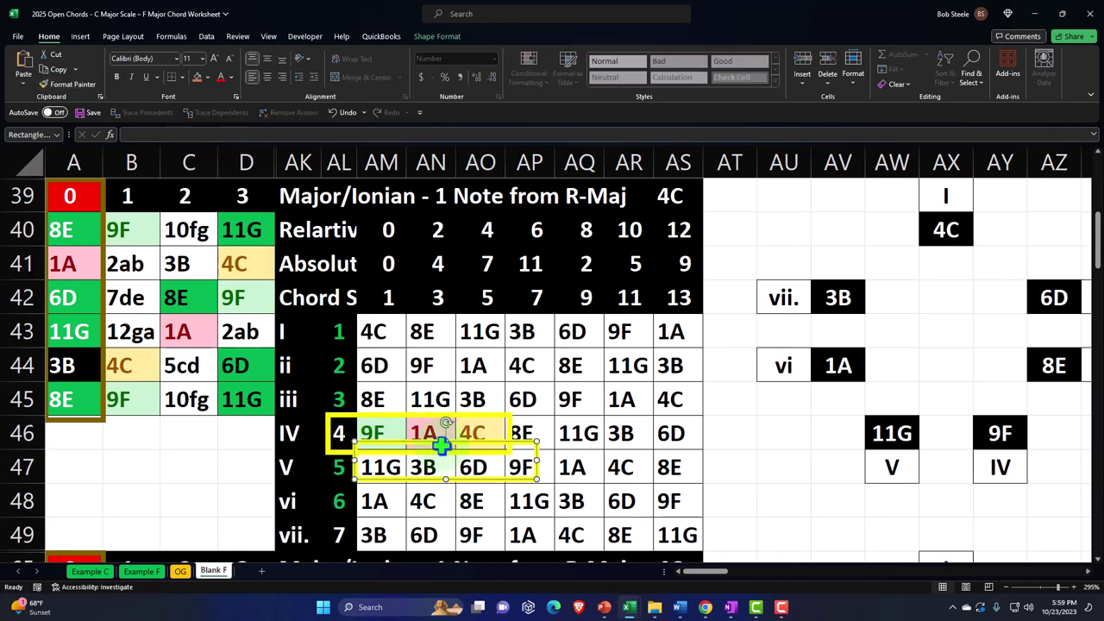
drag(431, 481, 297, 319)
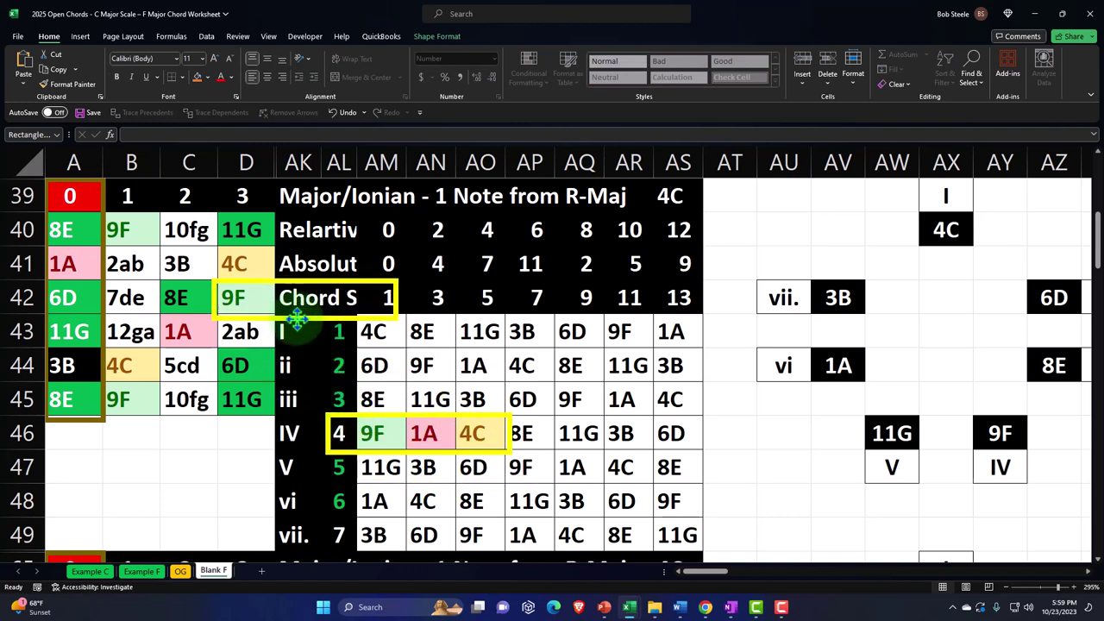
drag(398, 298, 274, 299)
click(246, 311)
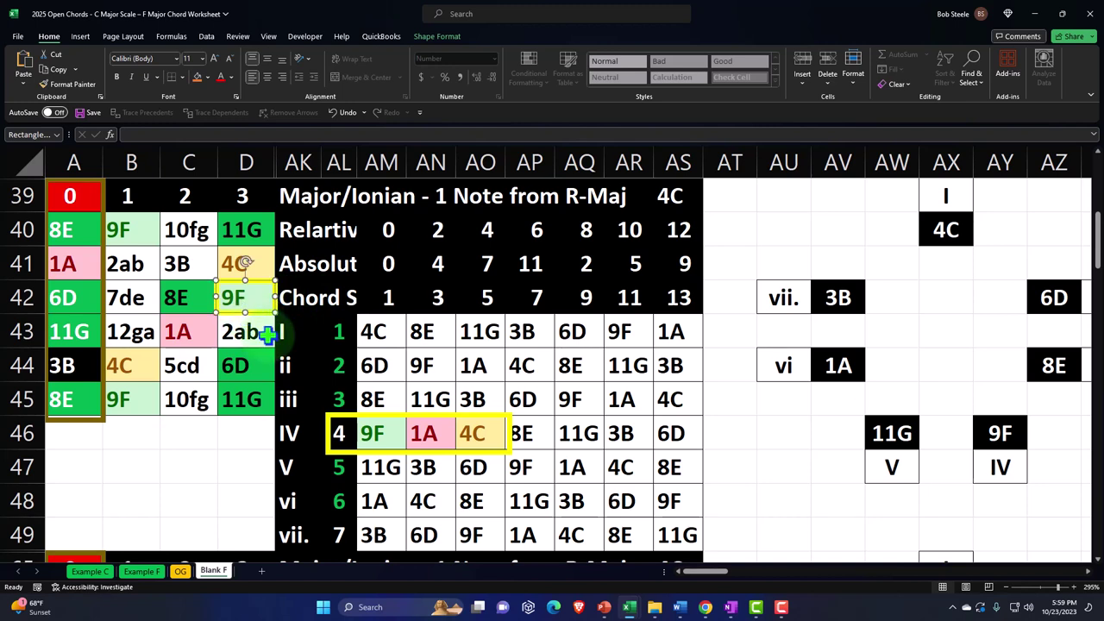
Place copies of the small yellow outline around the 9F notes in B45 and B40
drag(282, 328, 183, 410)
key(ctrl+z)
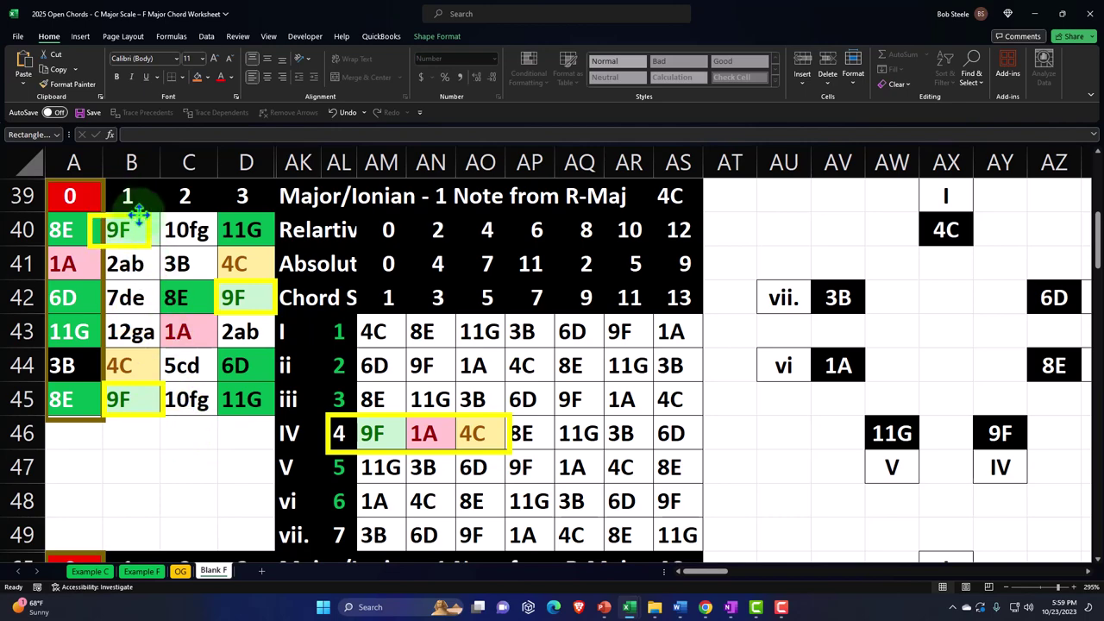
click(157, 230)
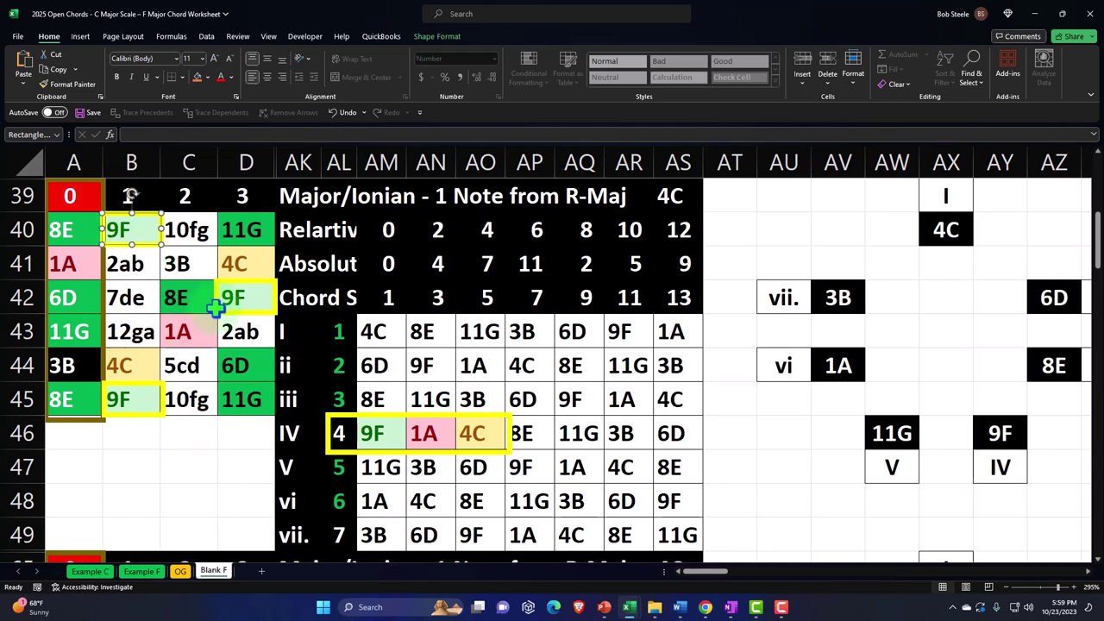
Paste another yellow outline, fit it around AL72:AO72 in the table below, and select the chord notes AM72:AO72
scroll(218, 310, down, 2)
scroll(373, 317, down, 1)
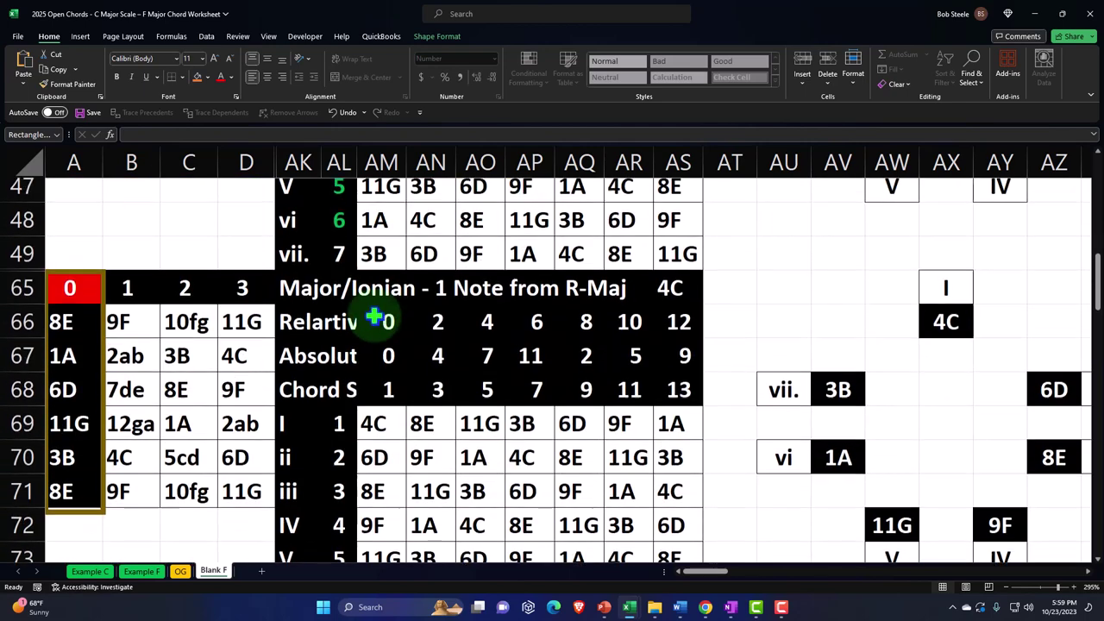
scroll(374, 317, down, 1)
scroll(420, 420, up, 3)
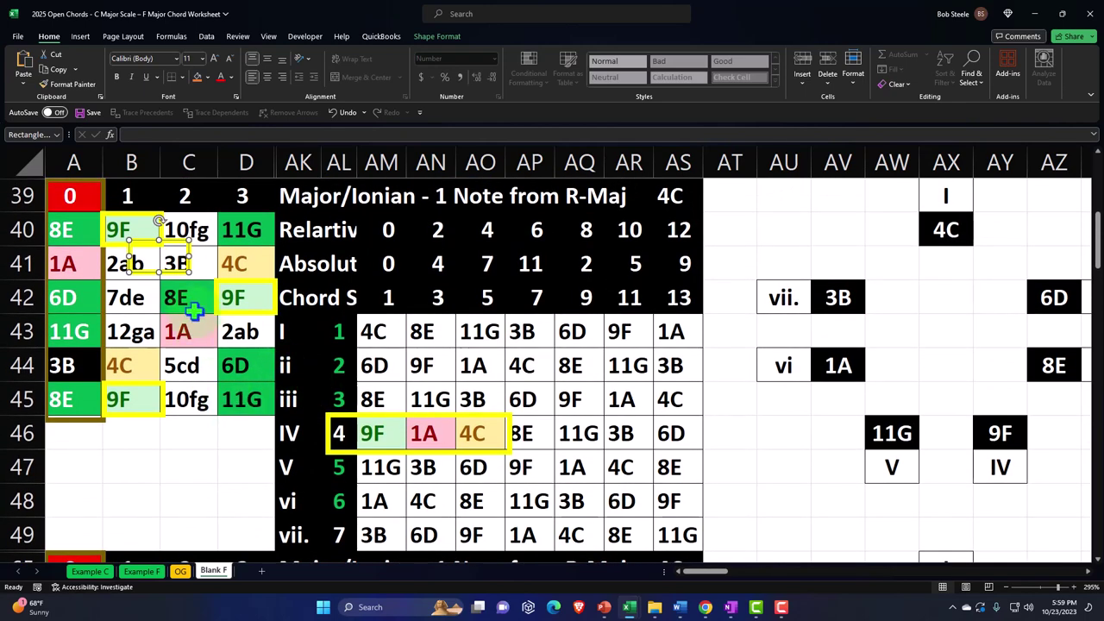
drag(175, 268, 222, 451)
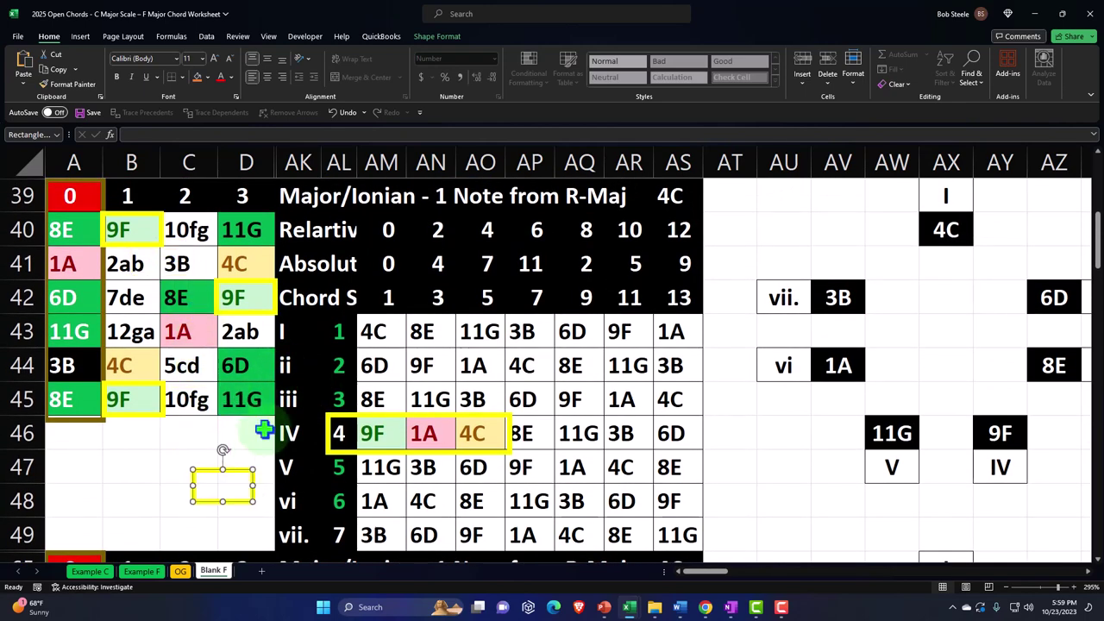
scroll(222, 451, down, 3)
drag(231, 197, 508, 498)
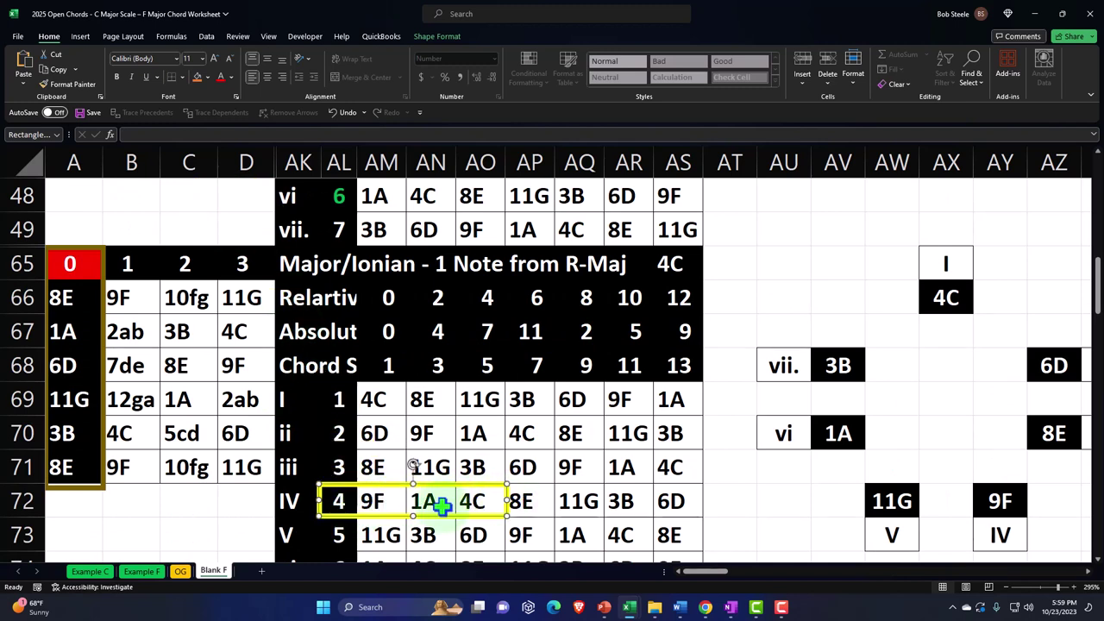
click(398, 501)
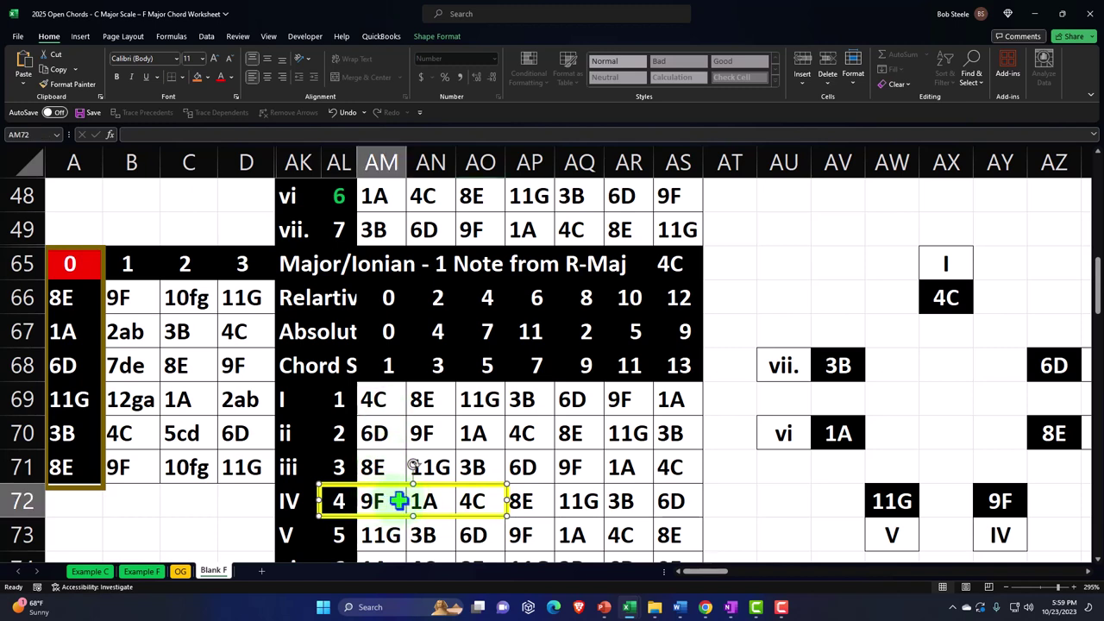
drag(398, 501, 482, 503)
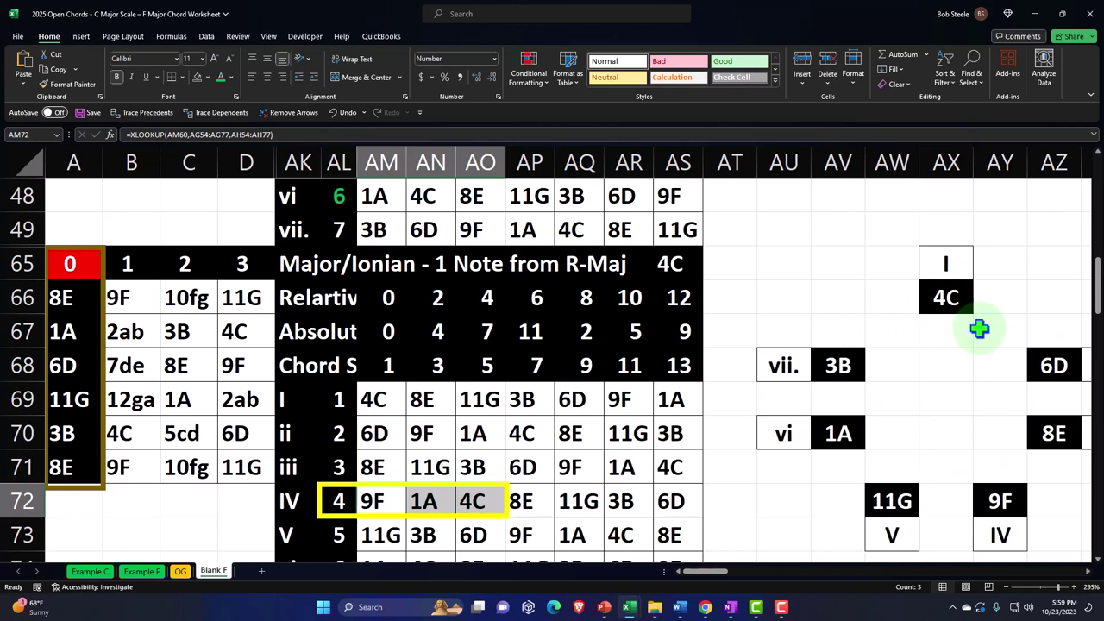
Add an Equal To highlight rule to A66:D71 that matches cell AM69, using a custom light blue fill
drag(62, 295, 246, 470)
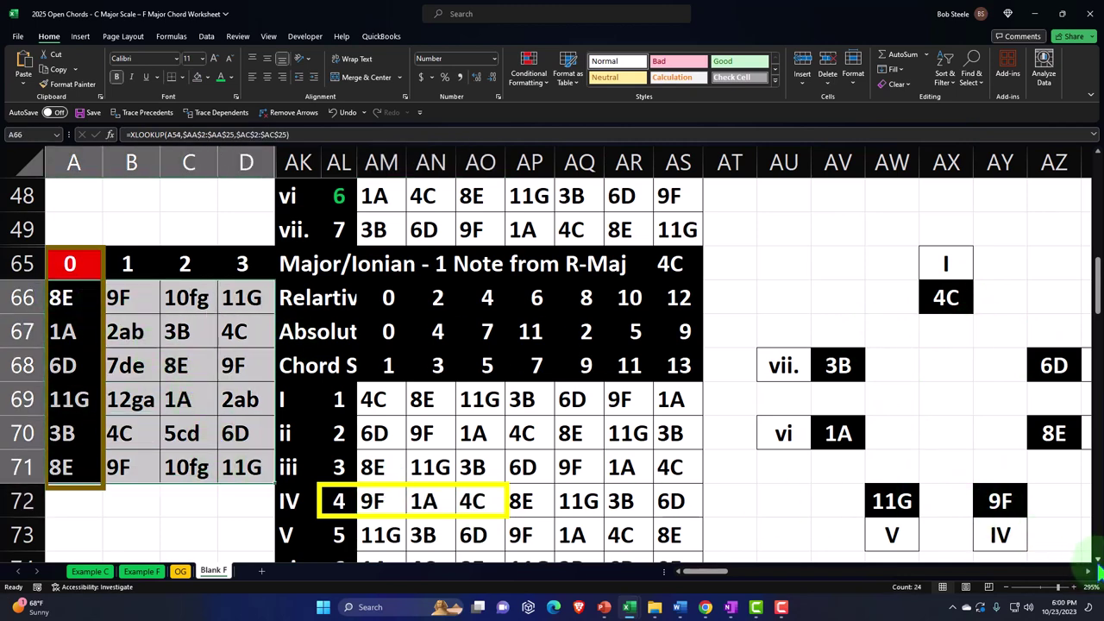
scroll(1087, 556, down, 2)
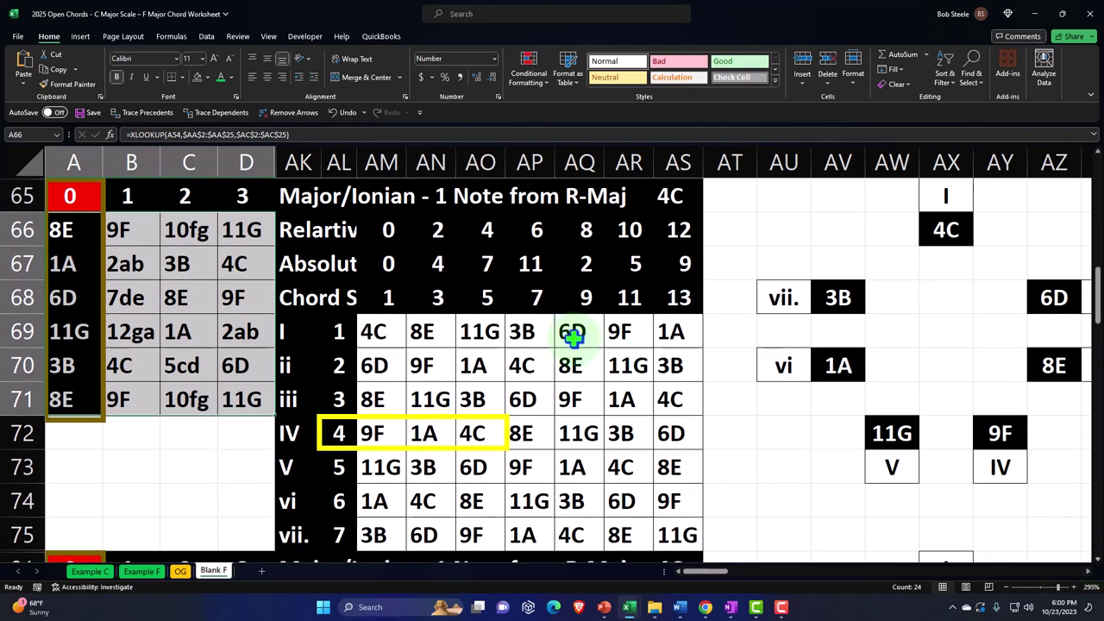
click(533, 82)
mouse_move(559, 105)
click(653, 178)
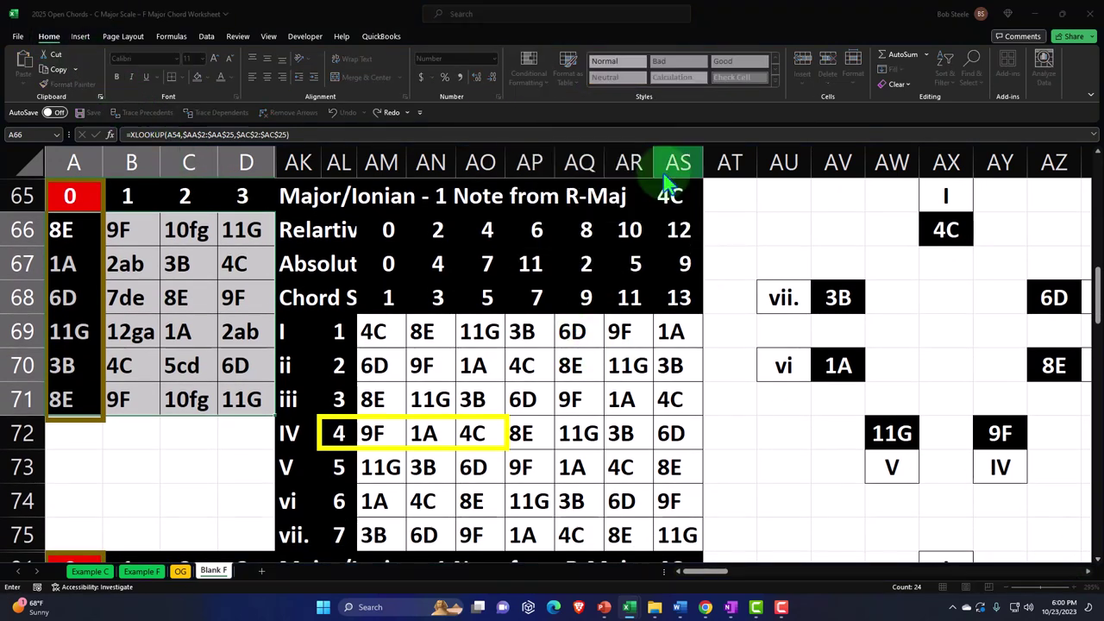
click(377, 332)
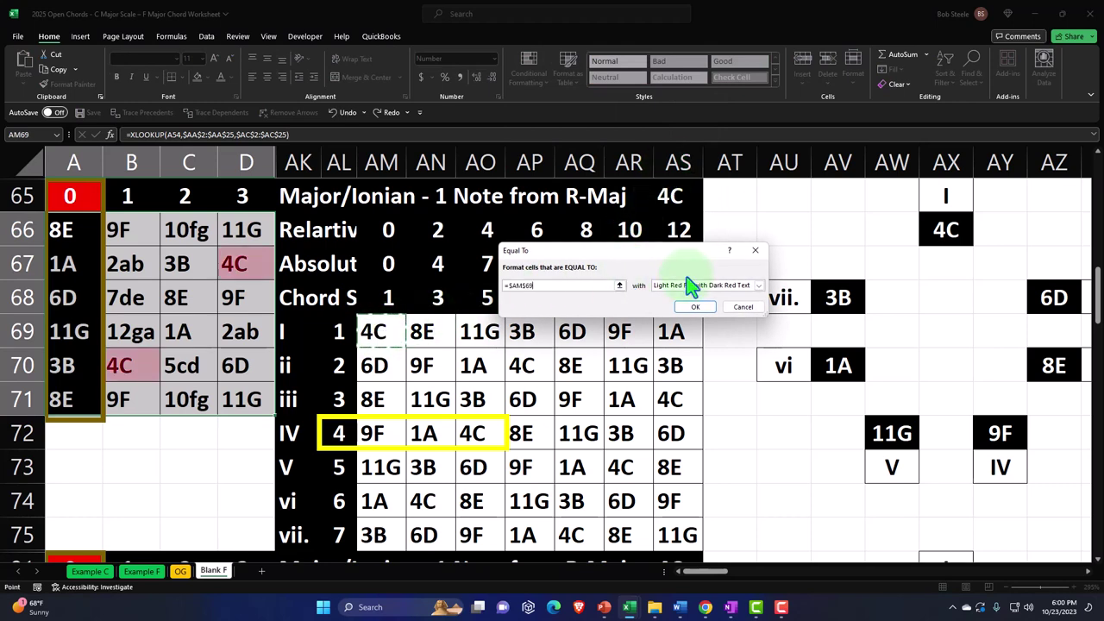
click(758, 285)
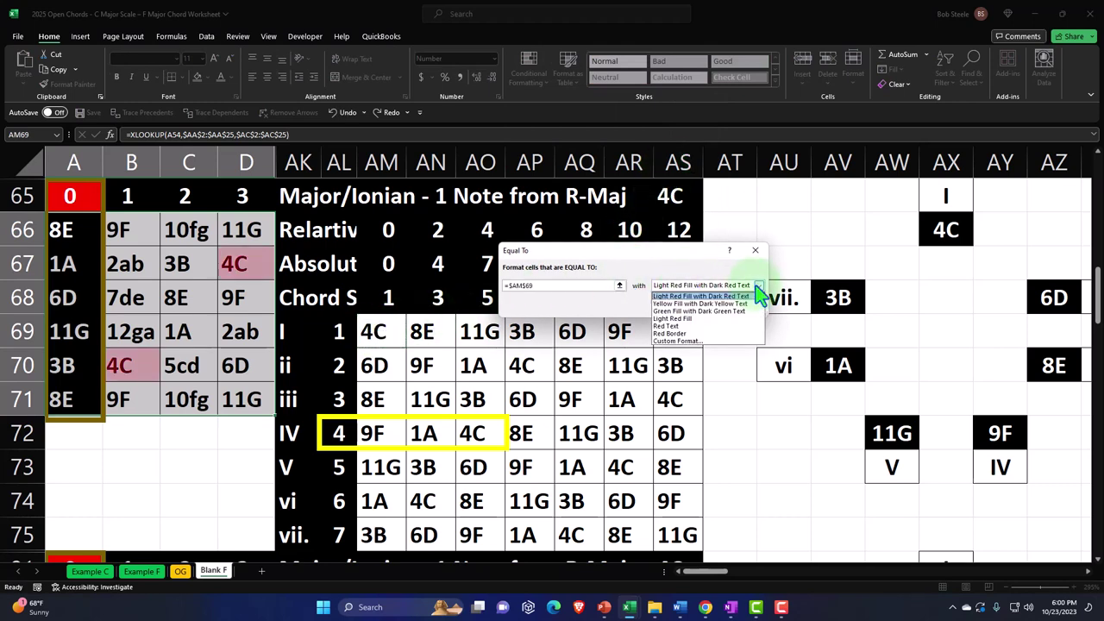
click(712, 342)
click(562, 253)
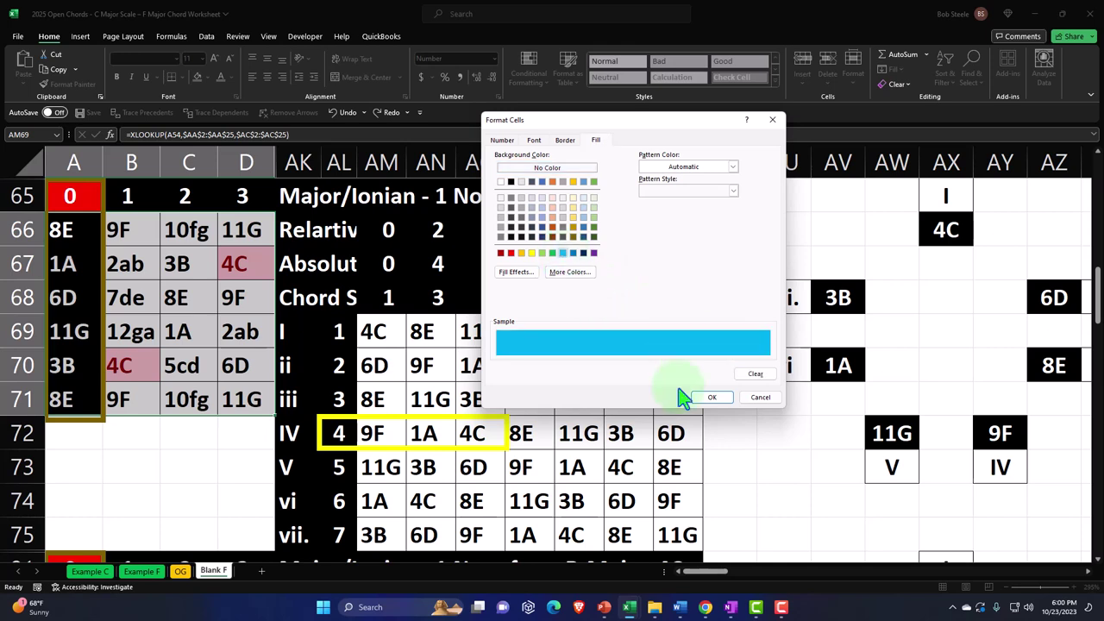
click(712, 397)
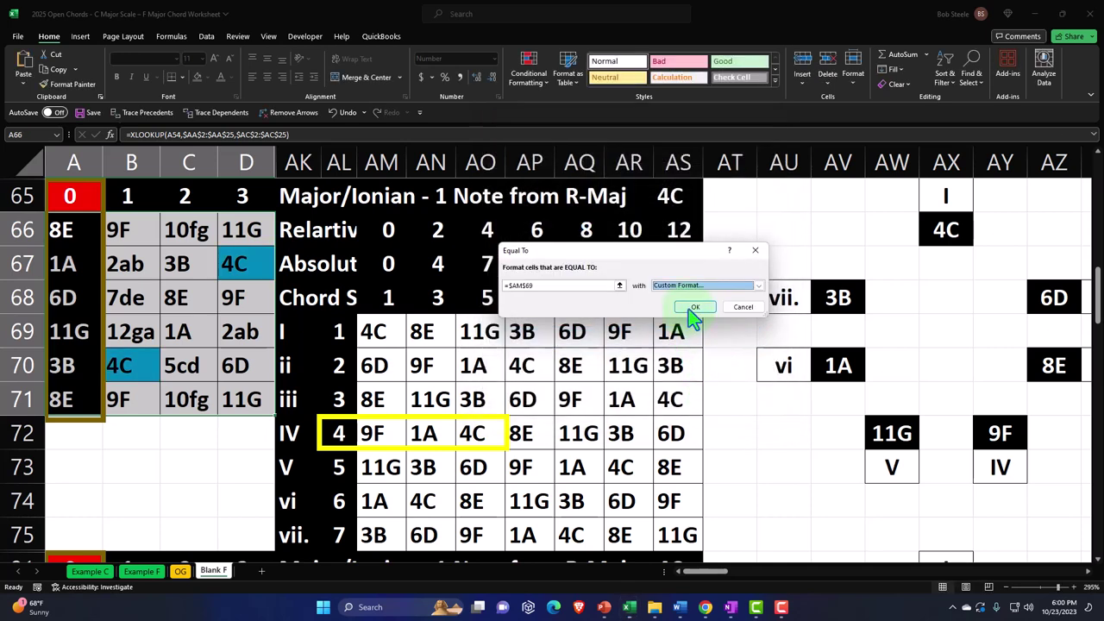
click(694, 309)
Highlight the cells in A66:D71 equal to AM70 with a custom light blue fill
click(529, 69)
mouse_move(537, 105)
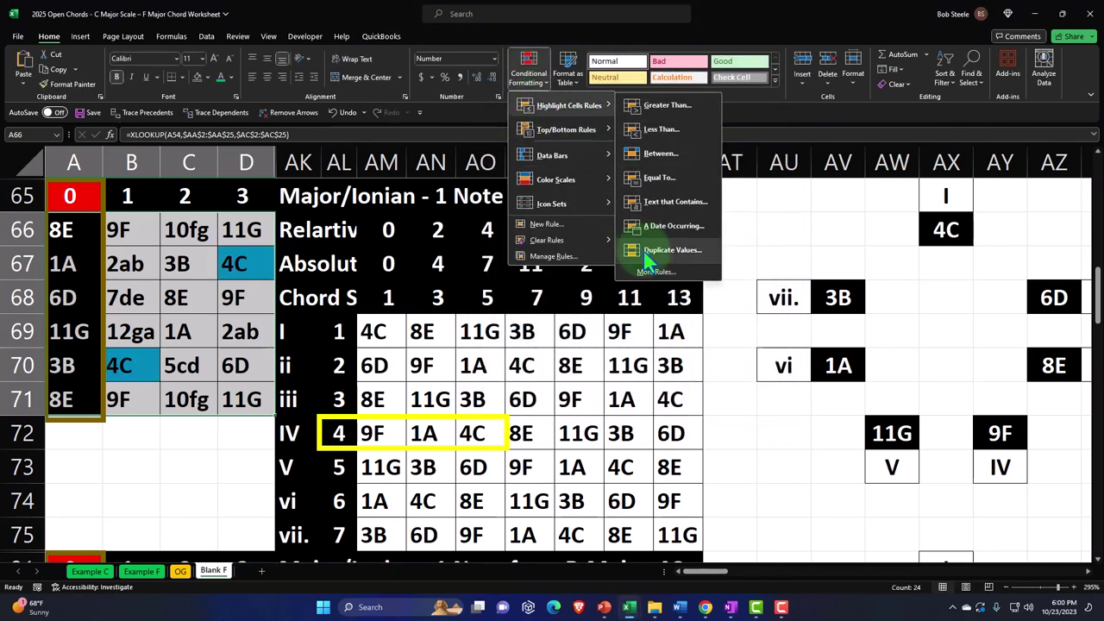
click(659, 177)
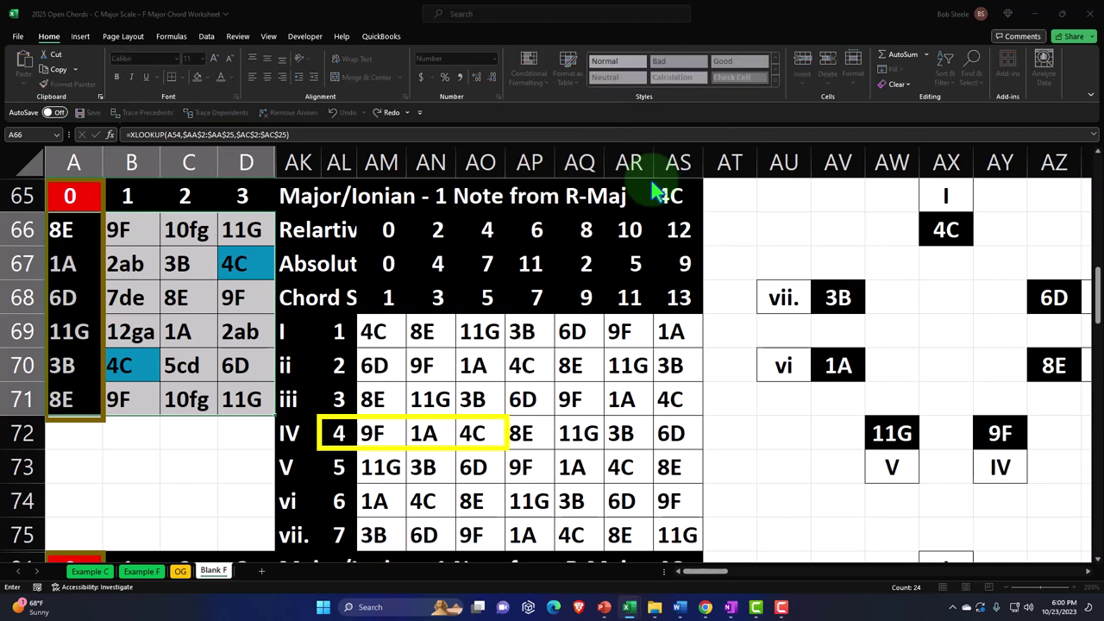
click(393, 364)
click(756, 285)
click(703, 352)
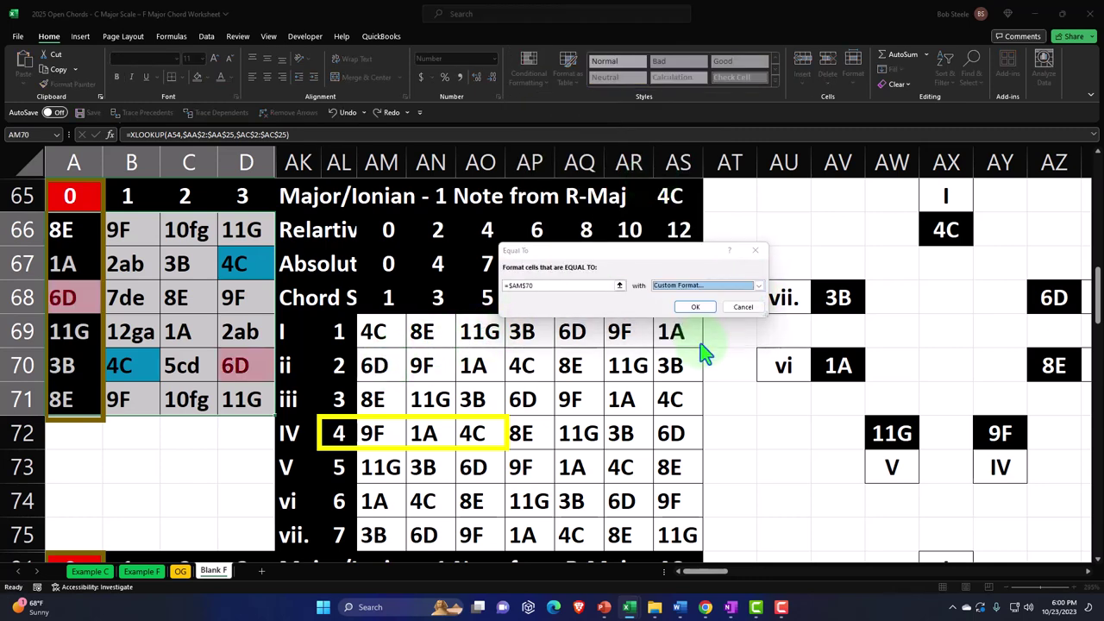
click(572, 263)
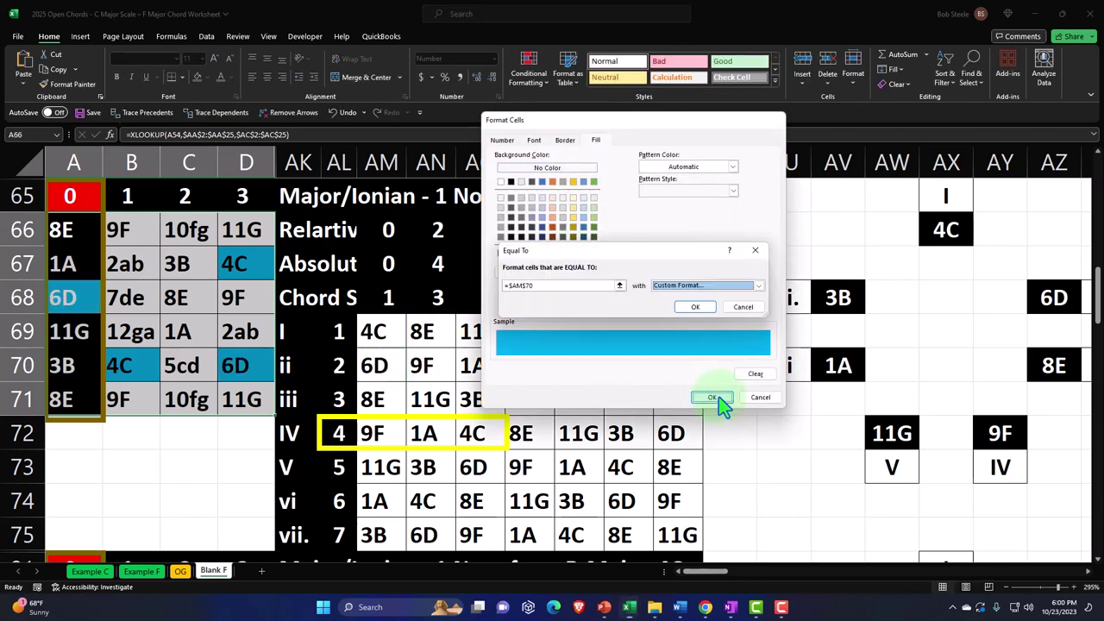
click(713, 397)
click(695, 306)
Highlight the cells in A66:D71 equal to AM71 with a custom light blue fill
click(529, 69)
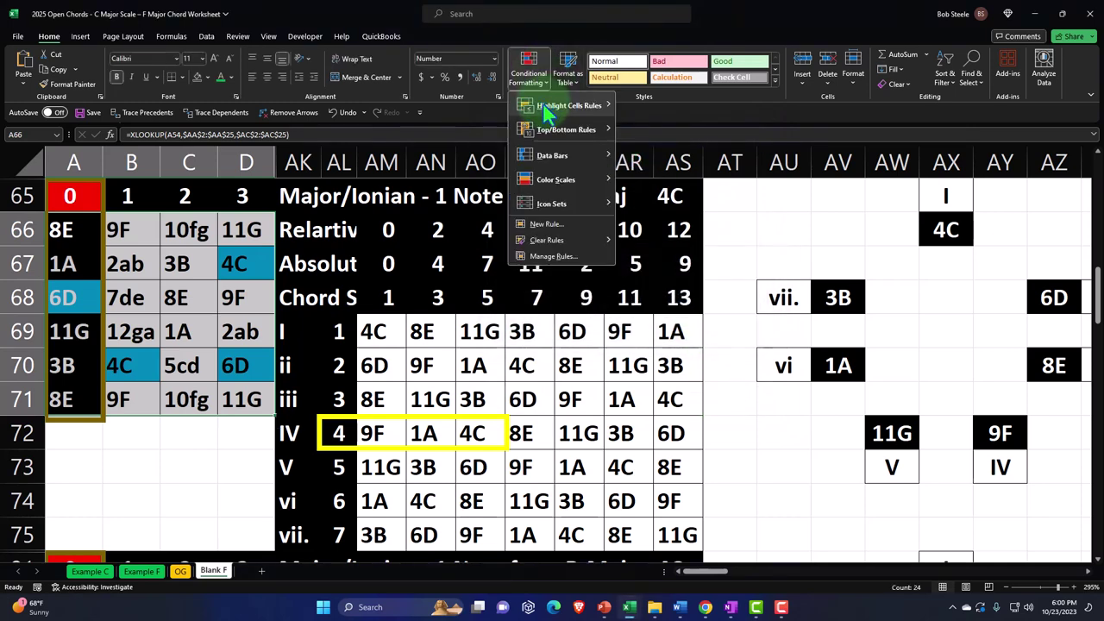
mouse_move(553, 107)
click(655, 165)
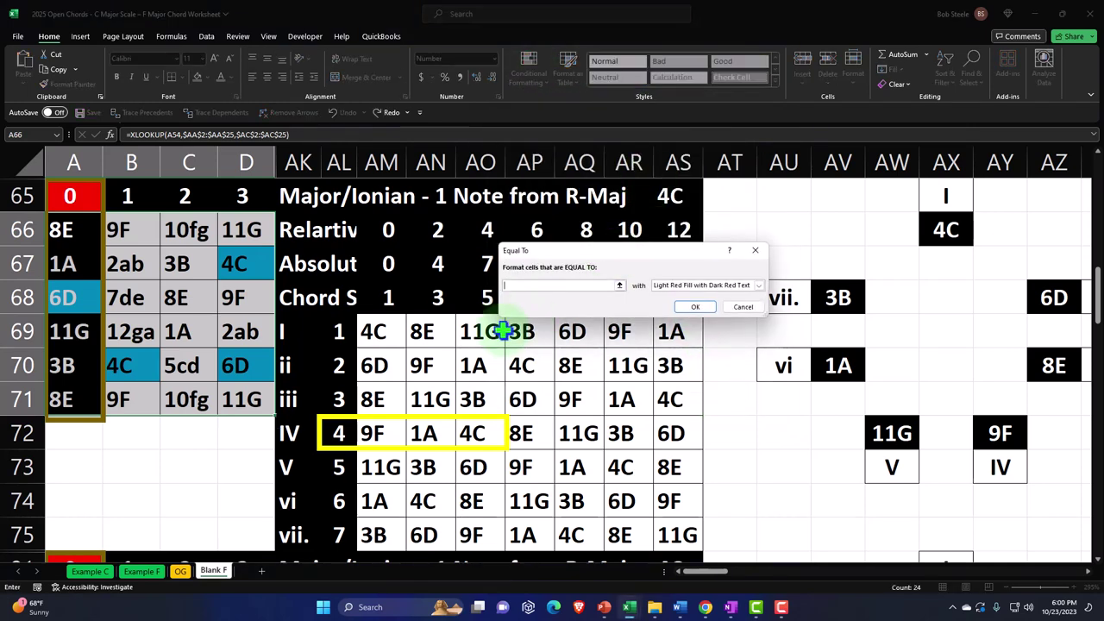
click(380, 392)
click(758, 285)
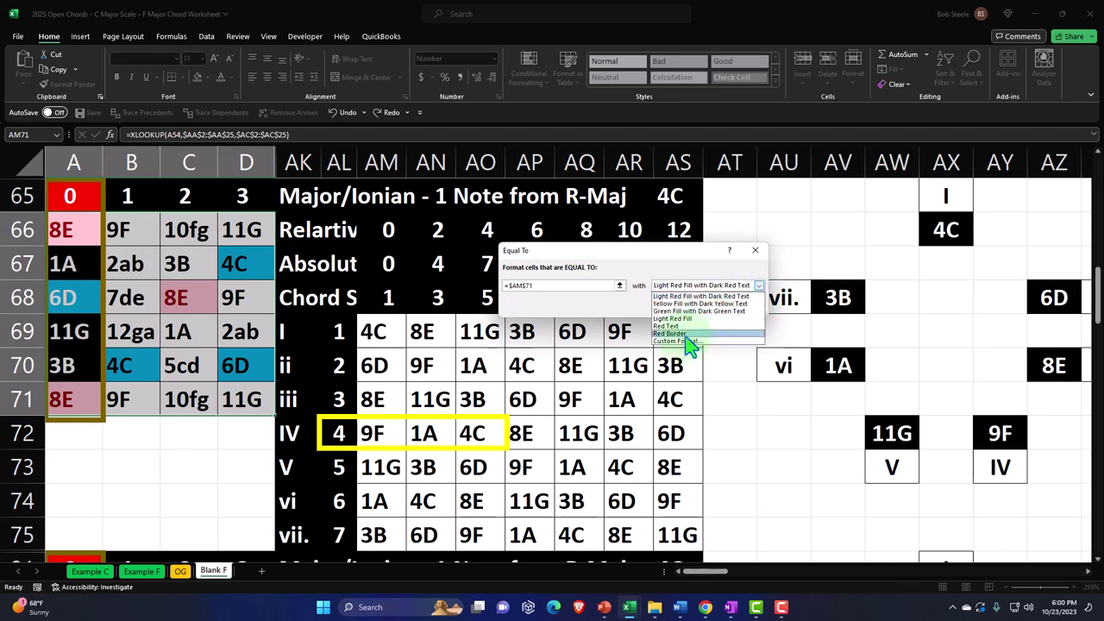
click(682, 341)
click(563, 252)
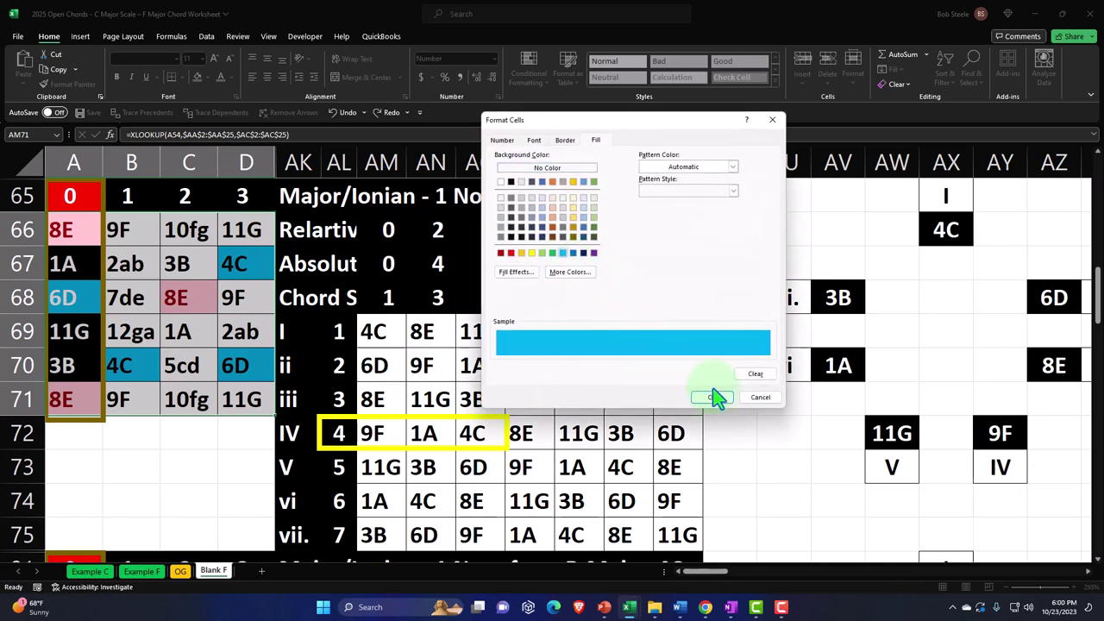
click(715, 398)
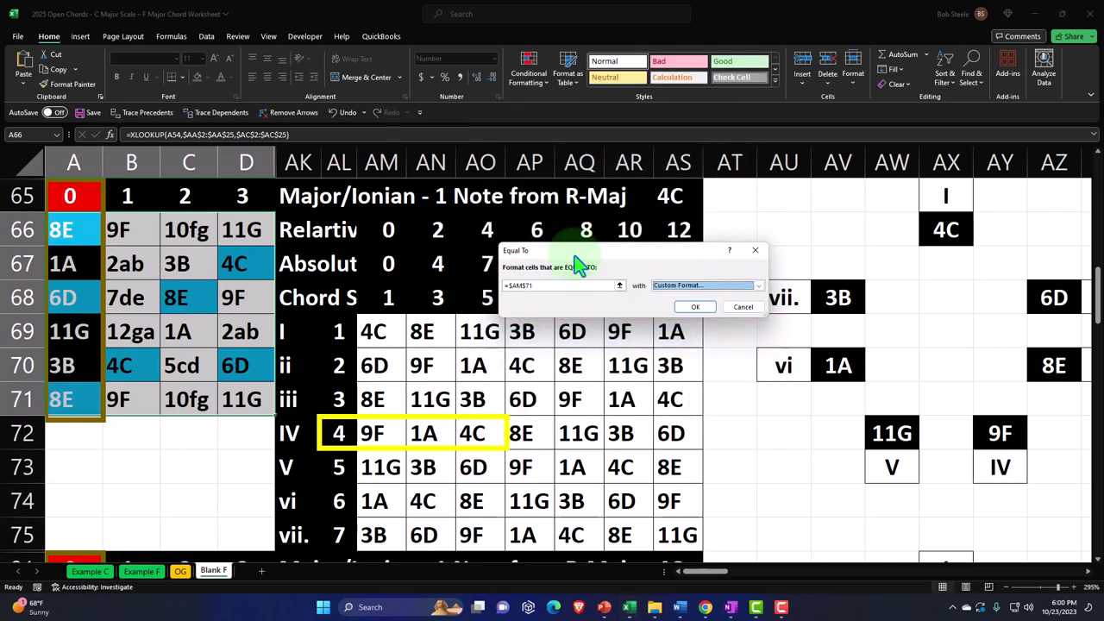
click(696, 307)
Highlight the cells in A66:D71 equal to AM72 with a custom light blue fill
click(529, 69)
mouse_move(570, 105)
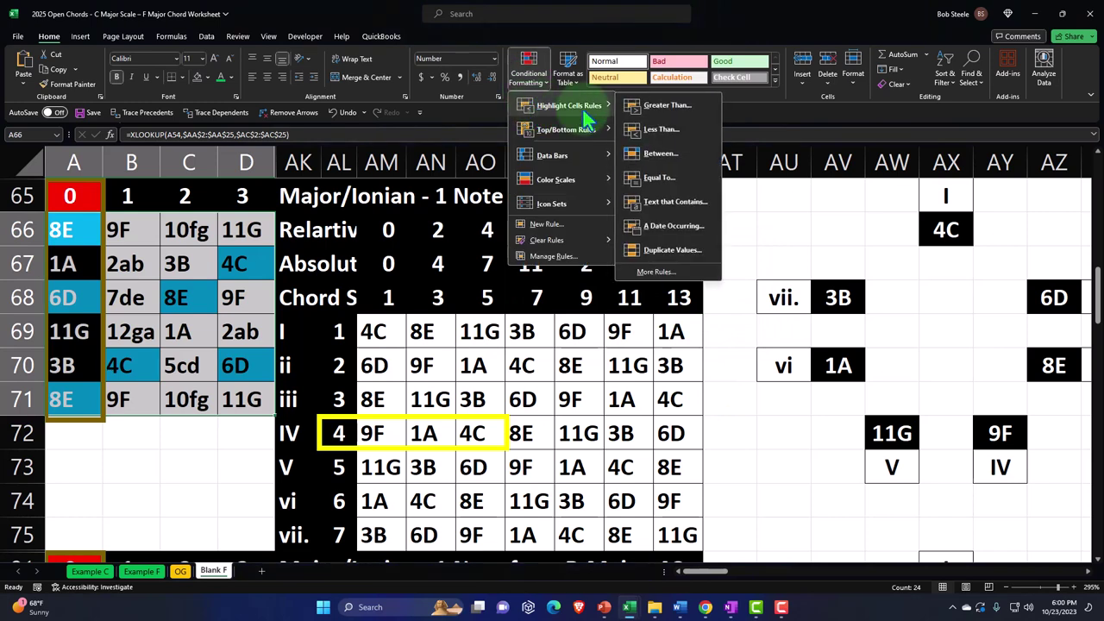
click(658, 178)
click(373, 434)
click(758, 284)
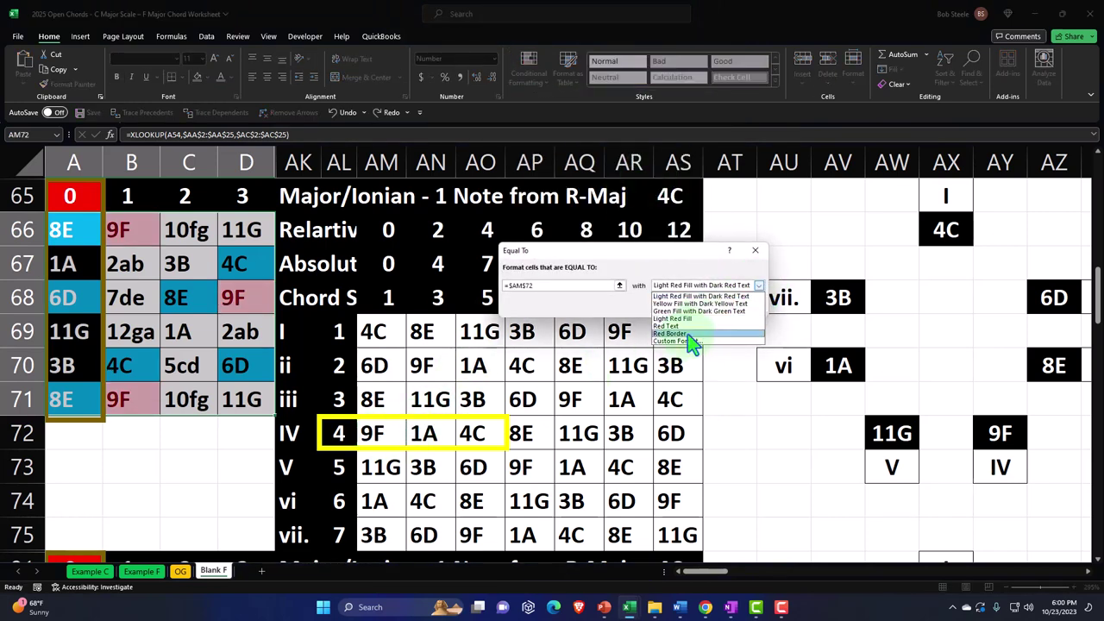
click(681, 341)
click(562, 252)
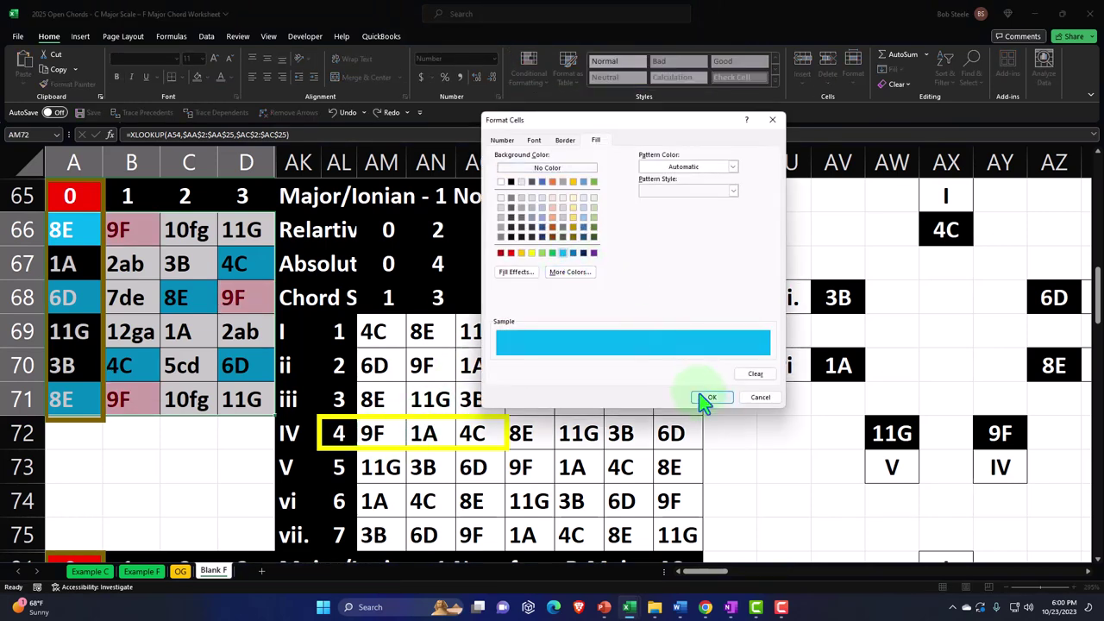
click(707, 398)
click(703, 312)
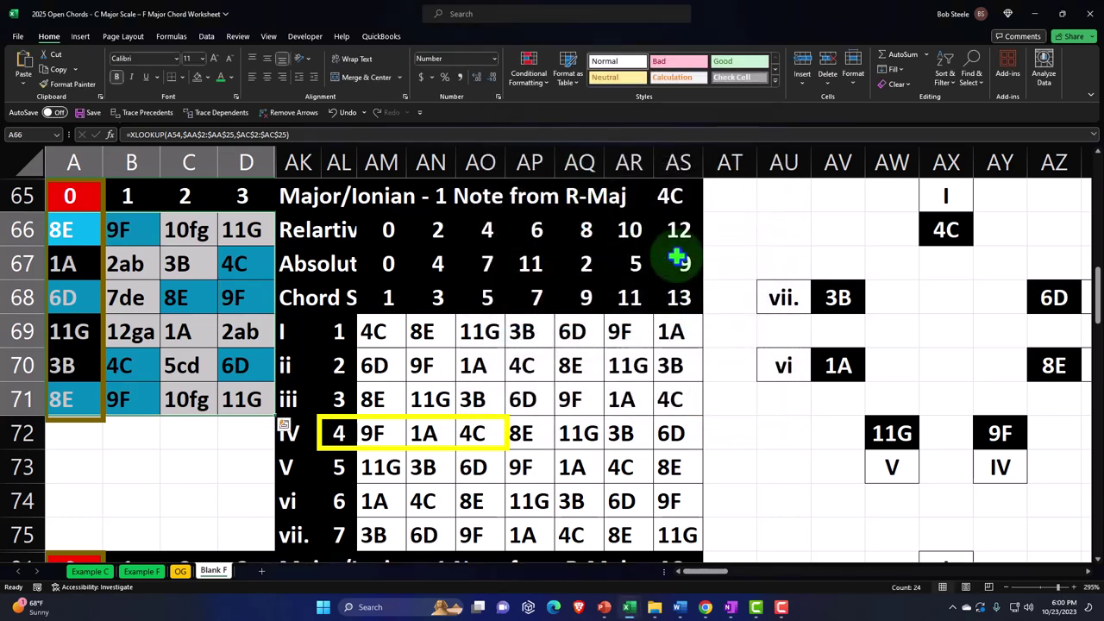
Highlight the cells in A66:D71 equal to AM73 with a custom light blue fill
click(528, 69)
mouse_move(570, 105)
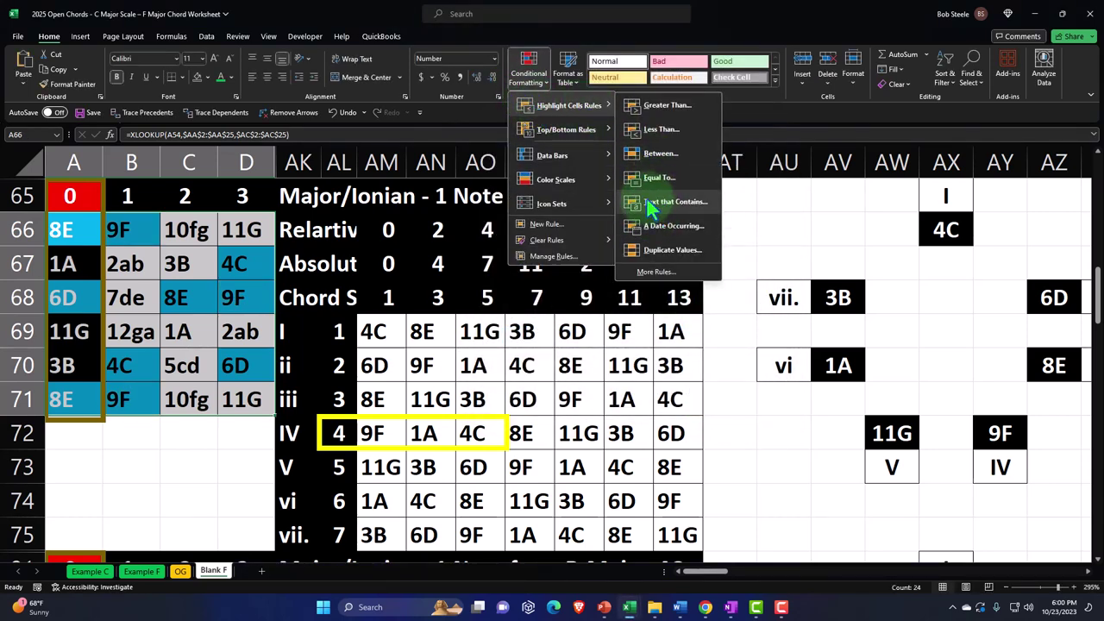
click(658, 178)
click(384, 466)
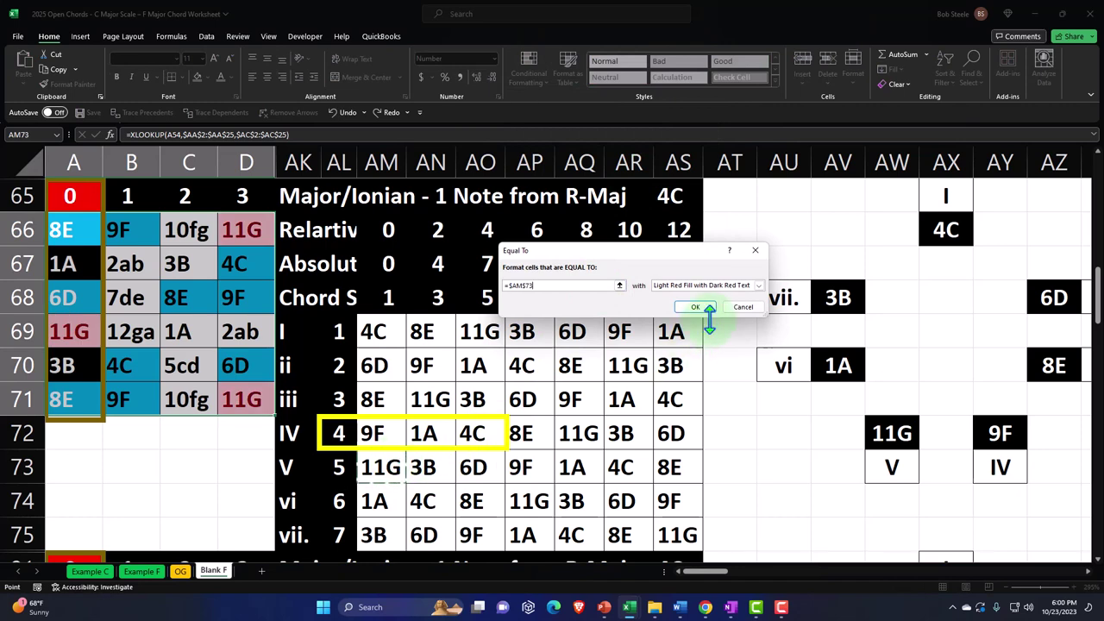
click(757, 284)
click(708, 348)
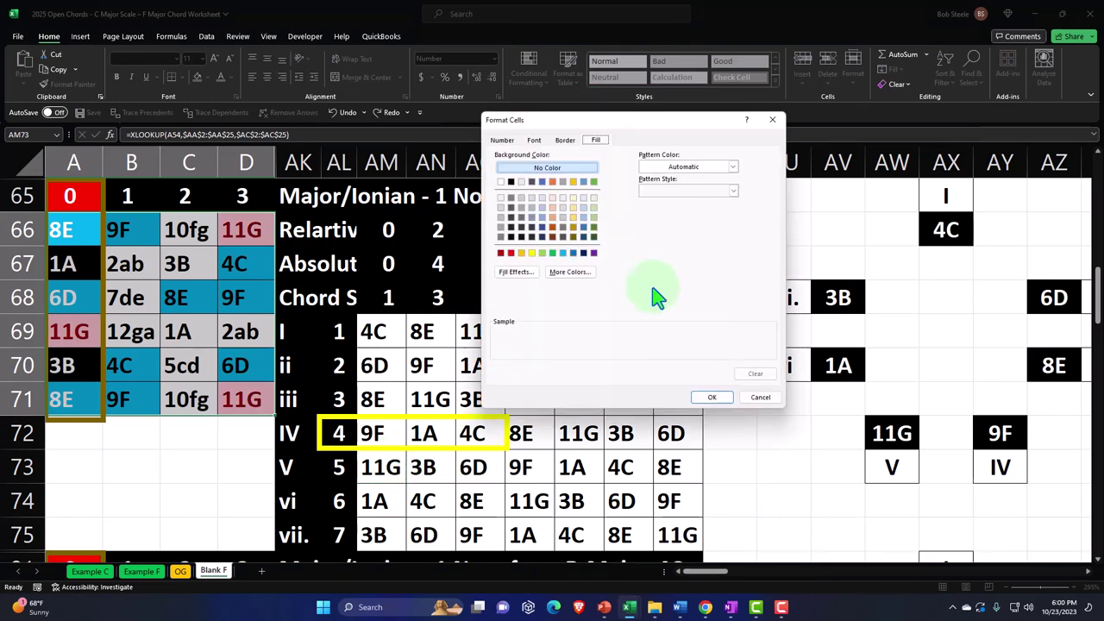
click(562, 253)
click(709, 397)
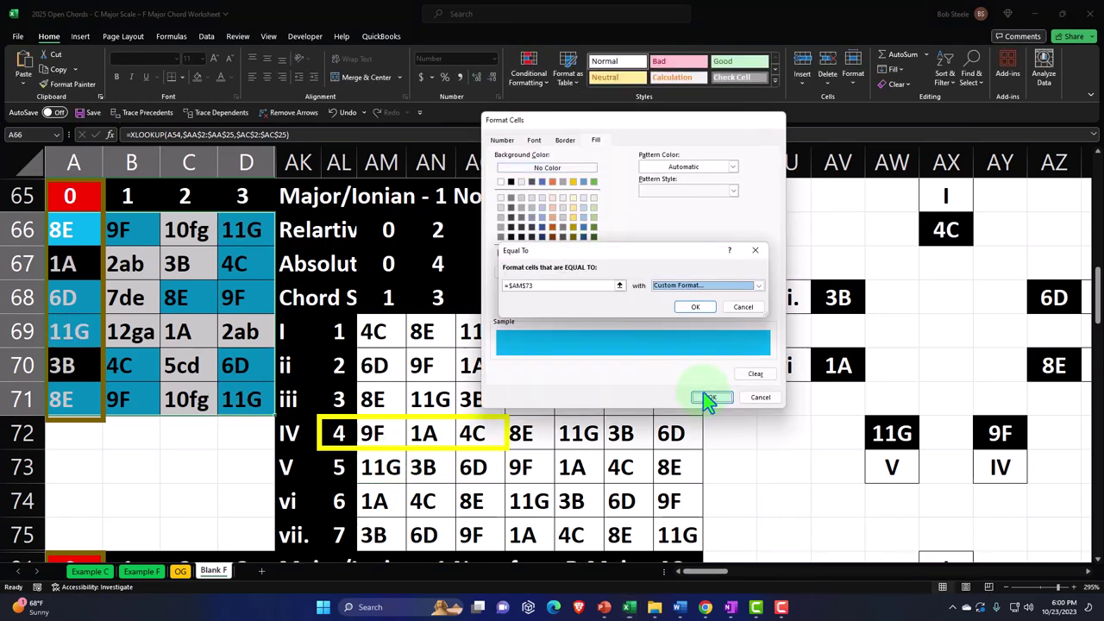
click(695, 306)
Highlight the cells in A66:D71 equal to AM74 with a custom light blue fill
click(528, 69)
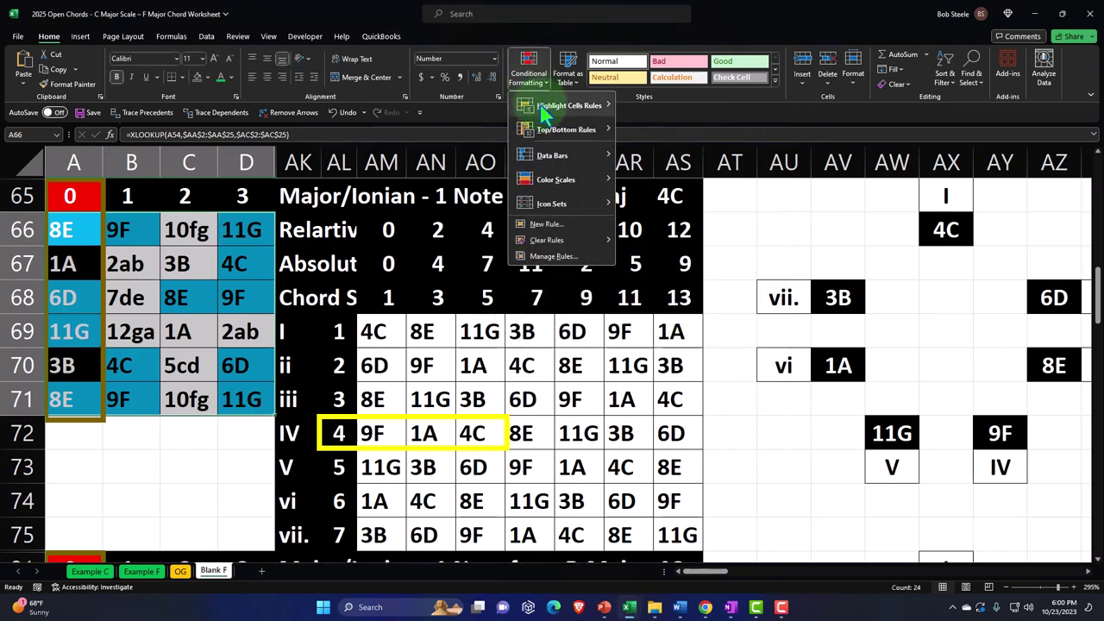
mouse_move(542, 115)
click(665, 180)
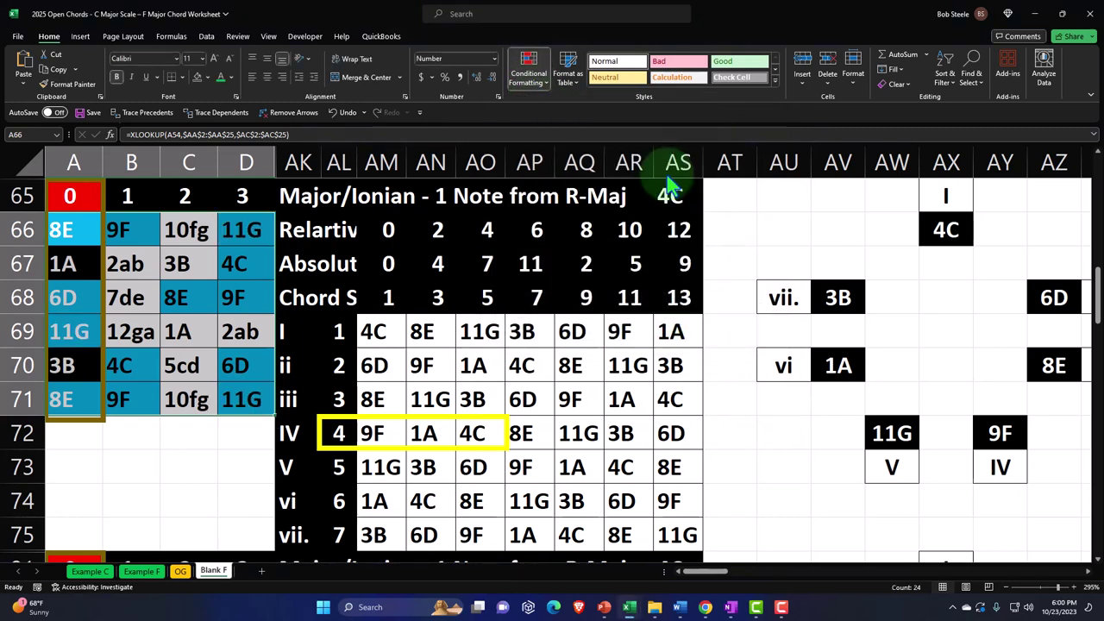
click(389, 502)
click(755, 288)
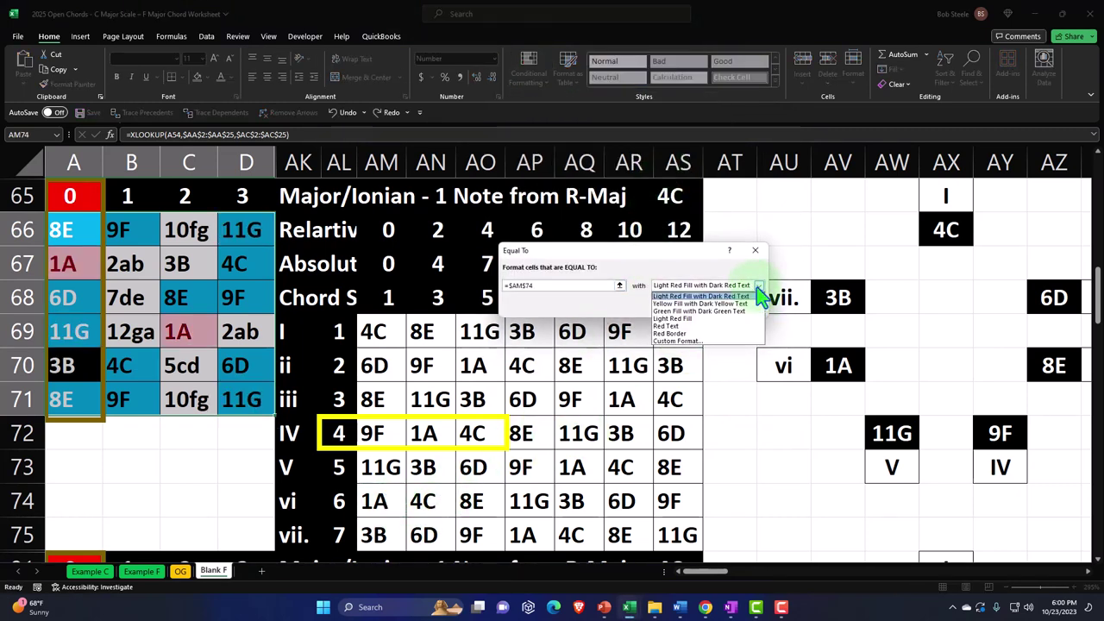
click(702, 350)
click(566, 253)
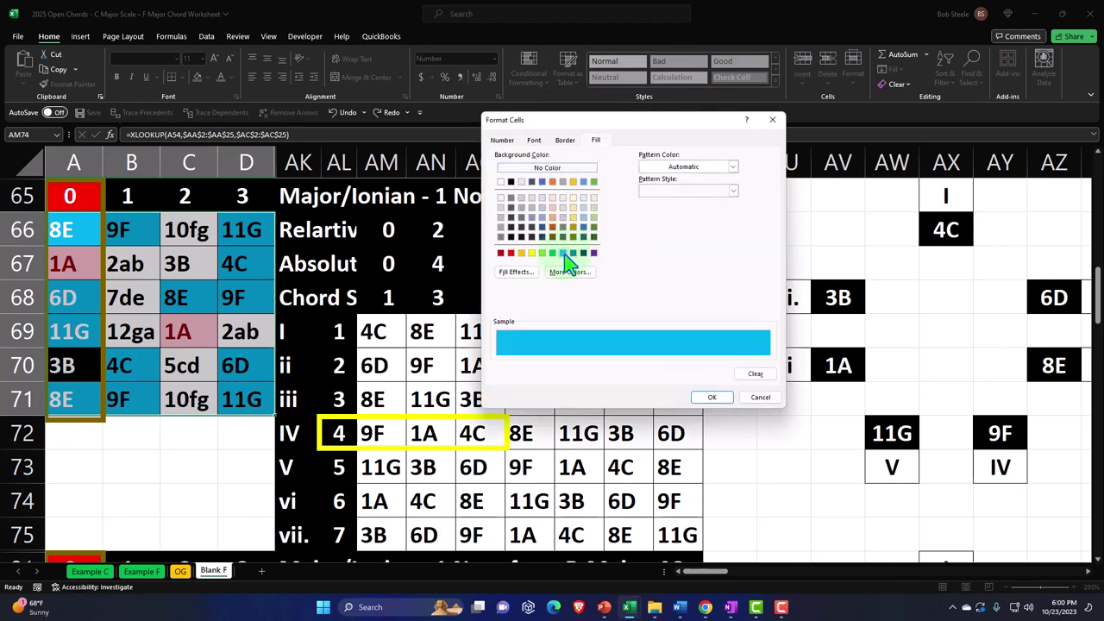
click(711, 397)
click(696, 307)
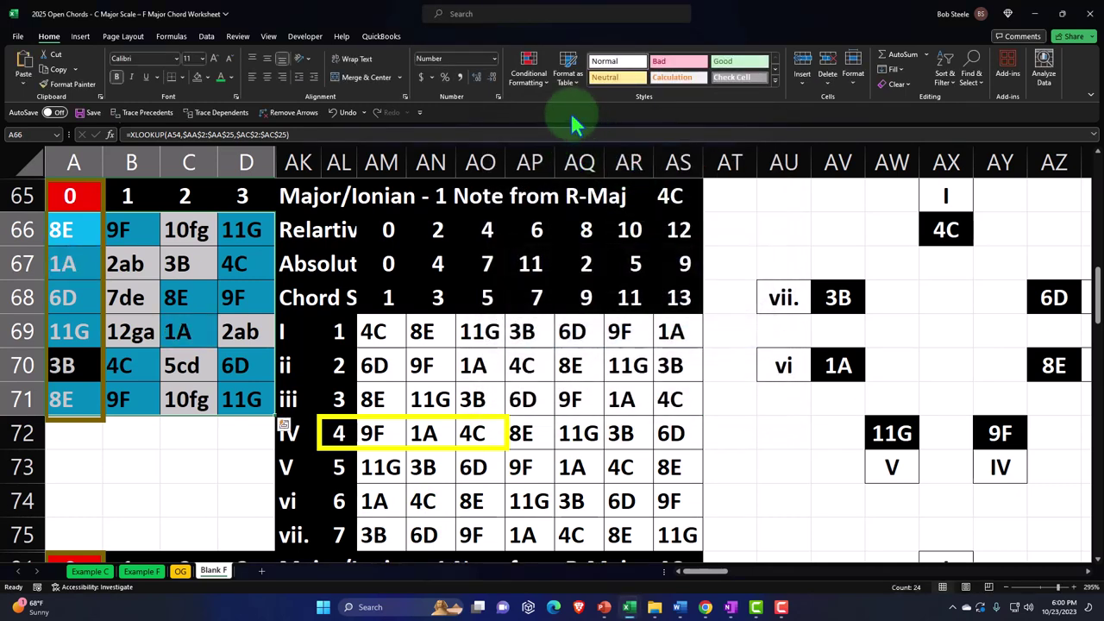
Highlight the cells in A66:D71 equal to AM75 with a custom light blue fill
click(529, 69)
mouse_move(561, 105)
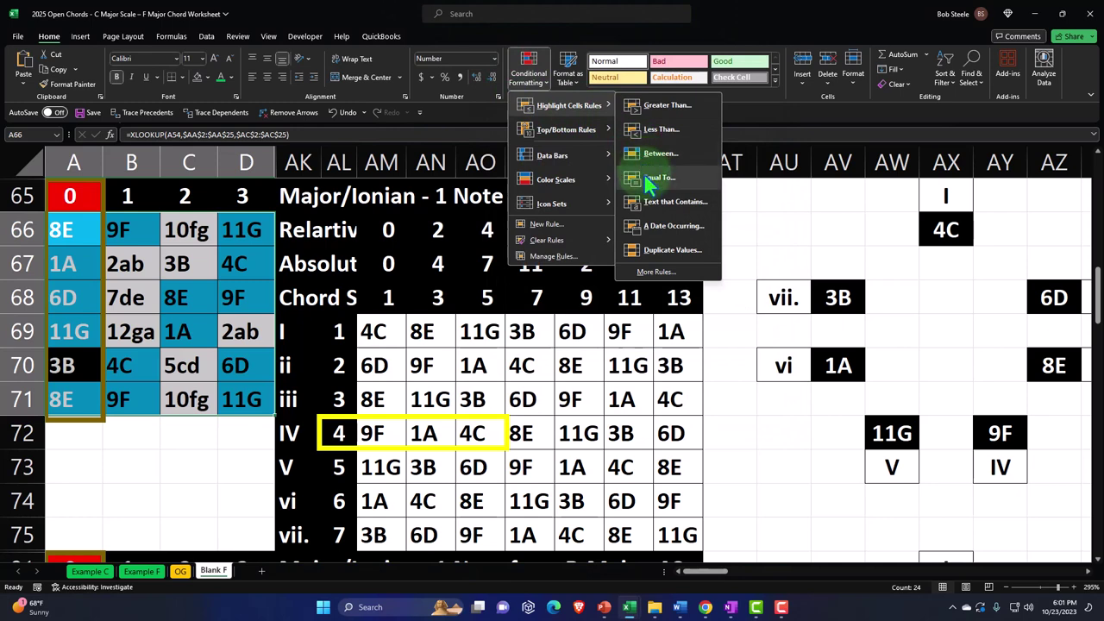
click(651, 179)
click(380, 528)
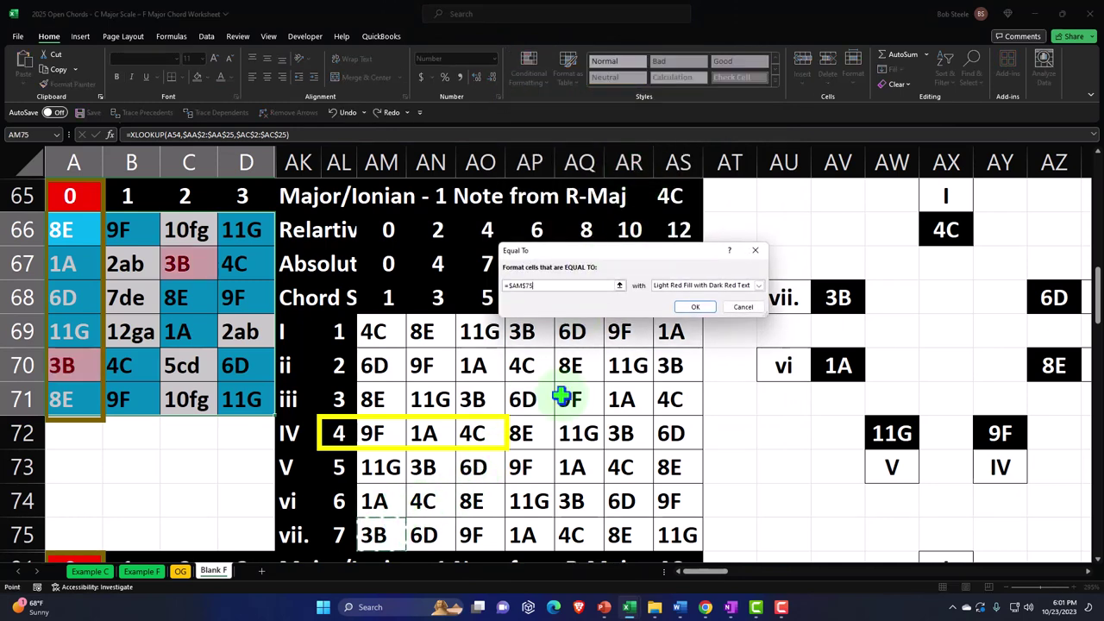
click(757, 286)
click(701, 341)
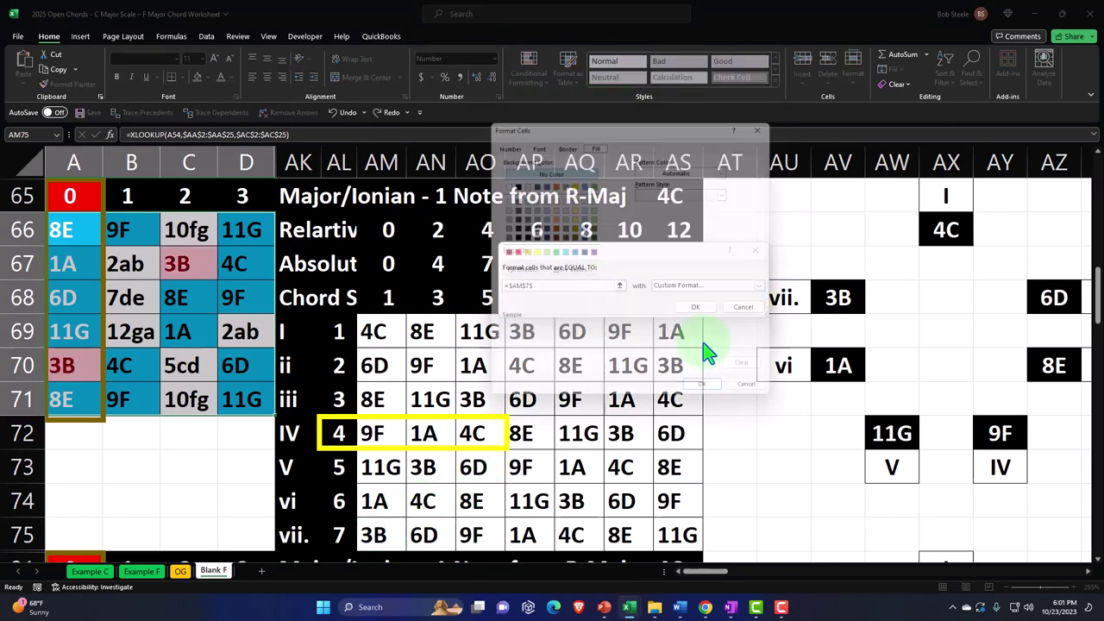
click(563, 252)
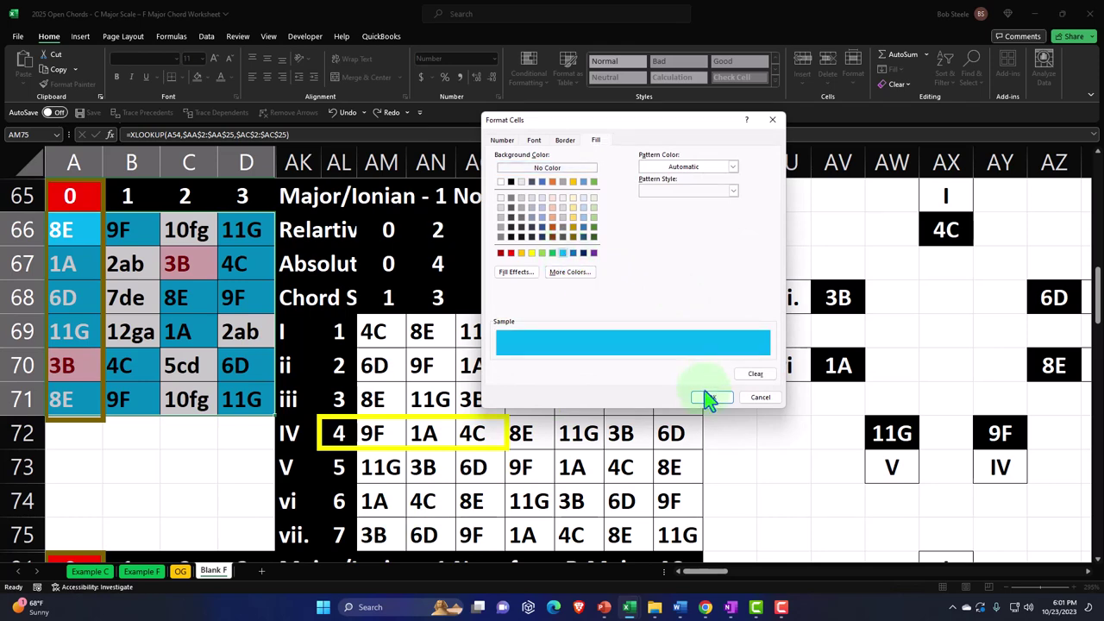
click(712, 396)
click(692, 306)
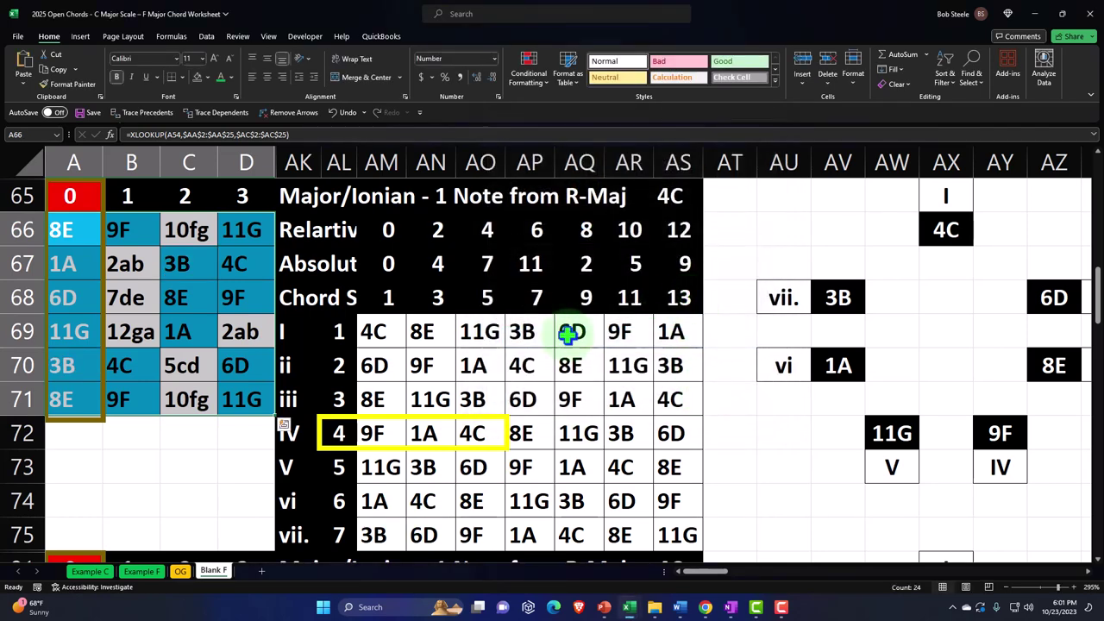
click(232, 337)
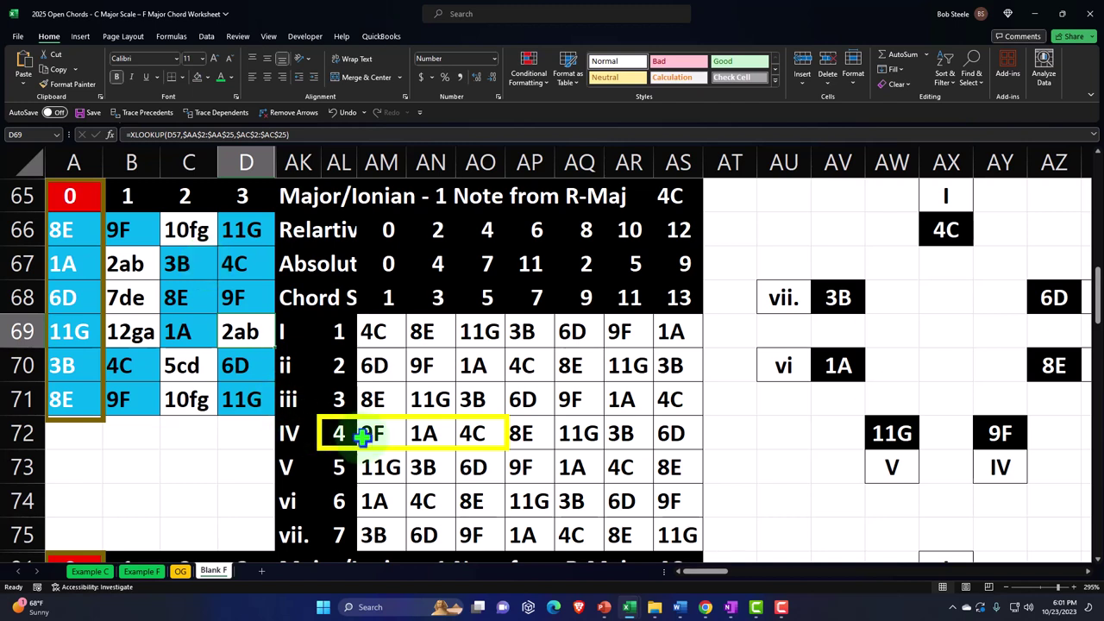
Add an Equal To highlight rule to A66:D71 matching AM72, using Green Fill with Dark Green Text
drag(82, 226, 246, 400)
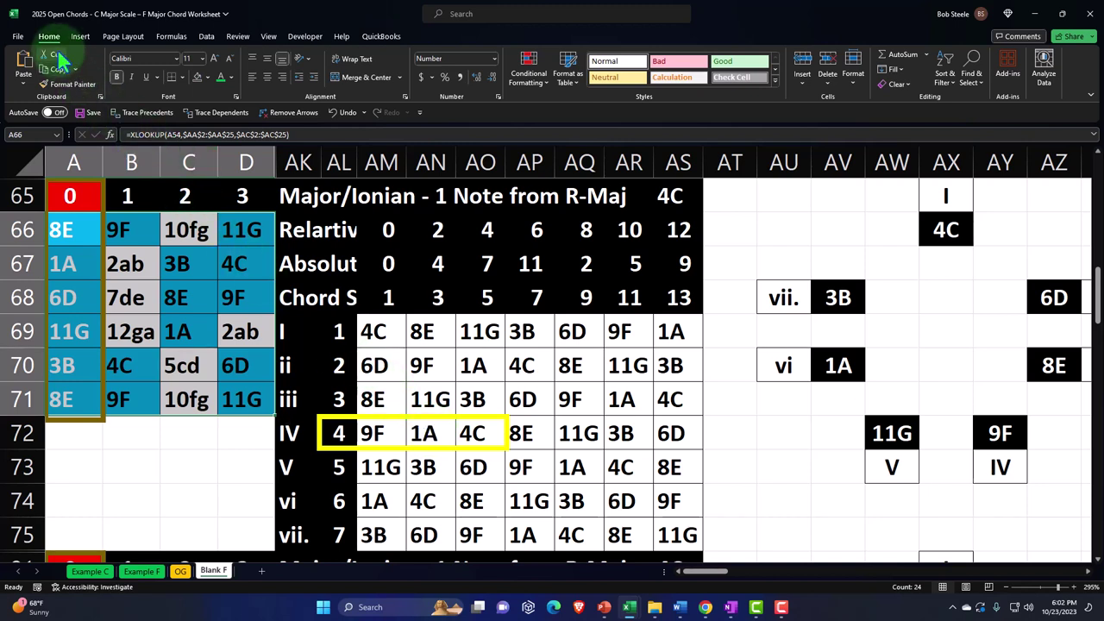
click(529, 76)
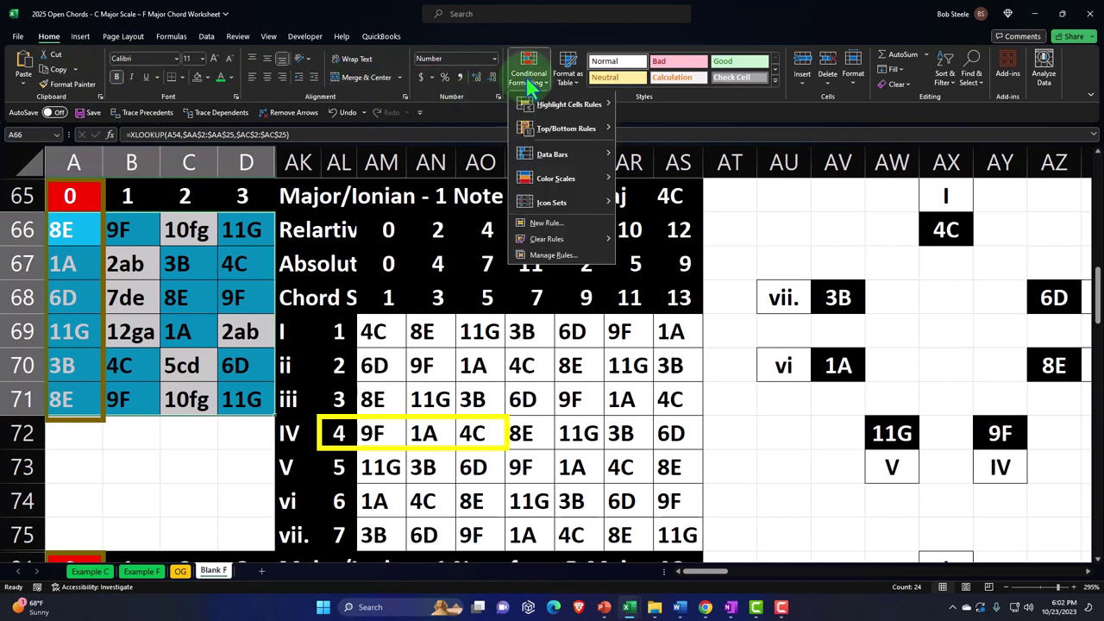
mouse_move(544, 104)
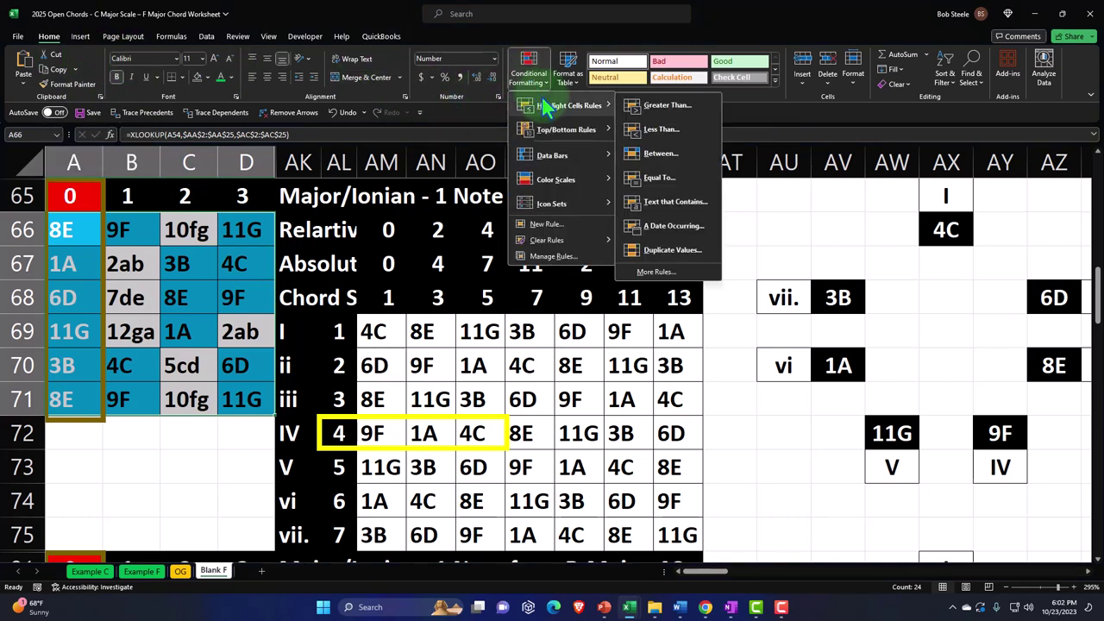
click(657, 177)
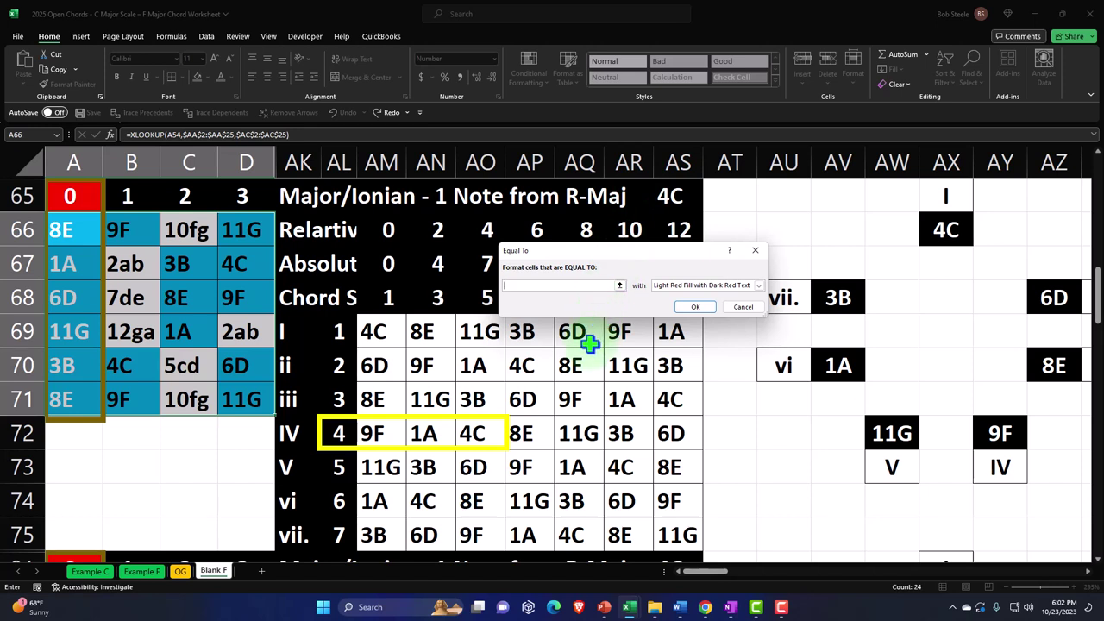
click(401, 429)
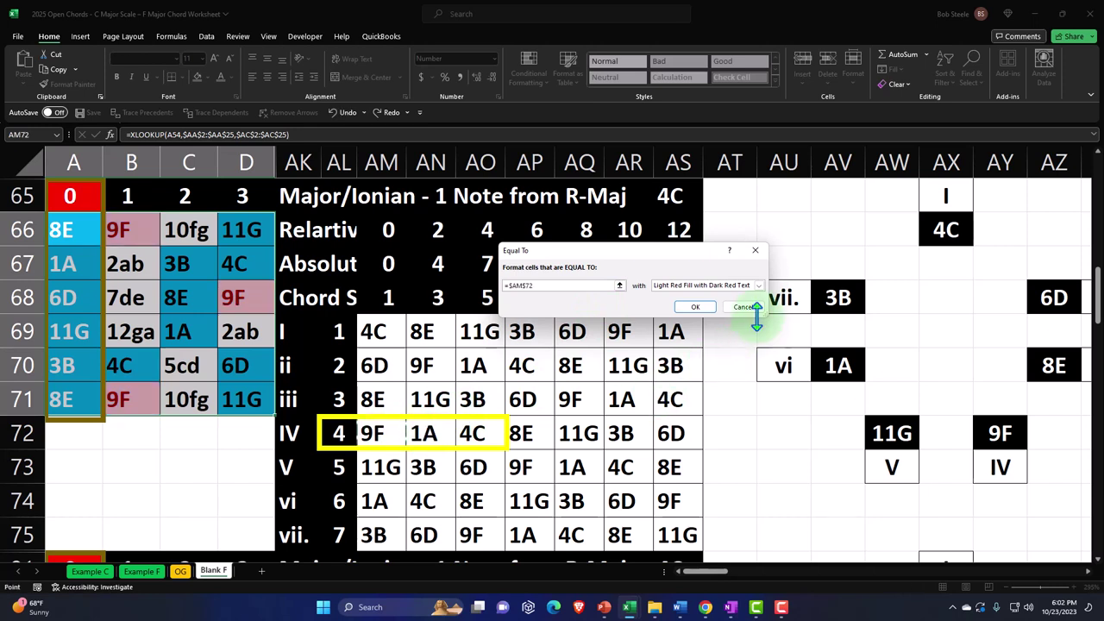
click(760, 285)
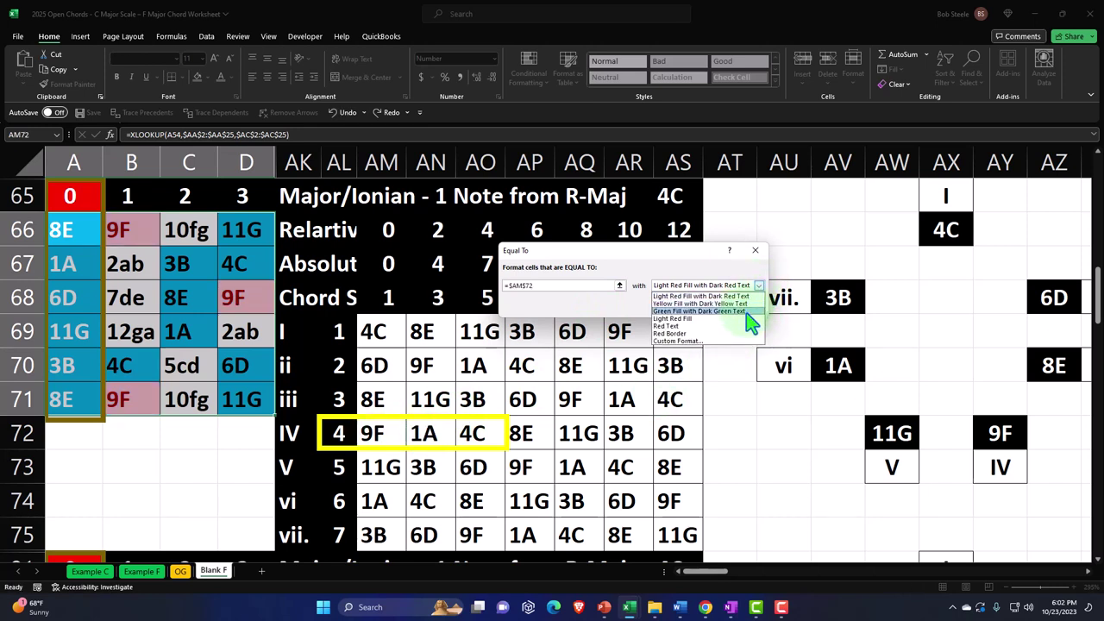
click(744, 312)
click(696, 307)
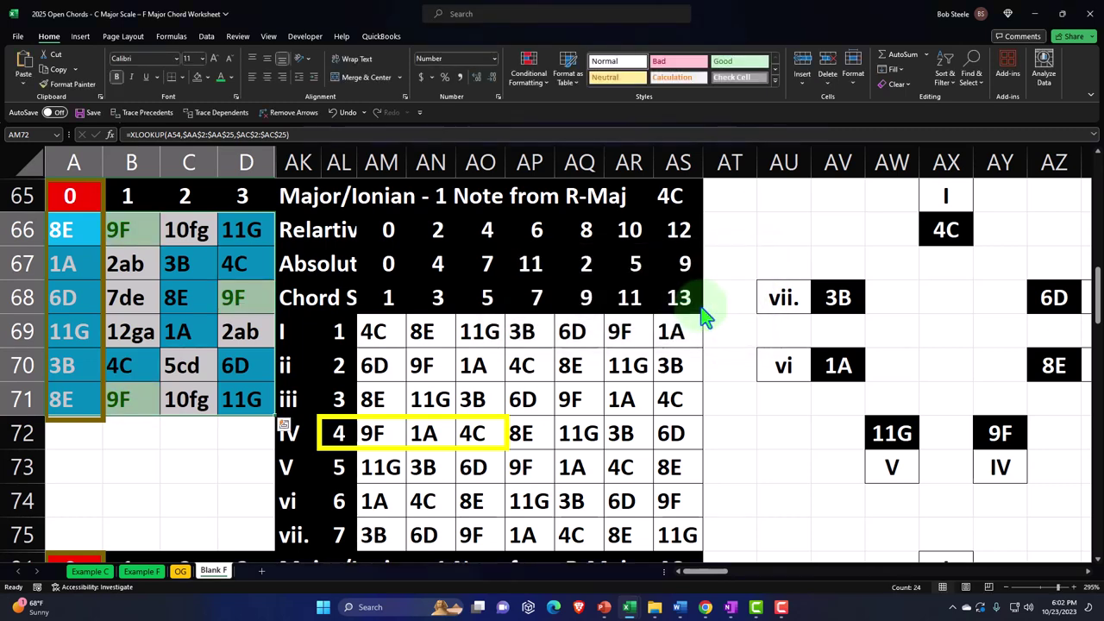
Add an Equal To highlight rule to A66:D71 matching AN72, using Light Red Fill with Dark Red Text
click(529, 69)
mouse_move(539, 113)
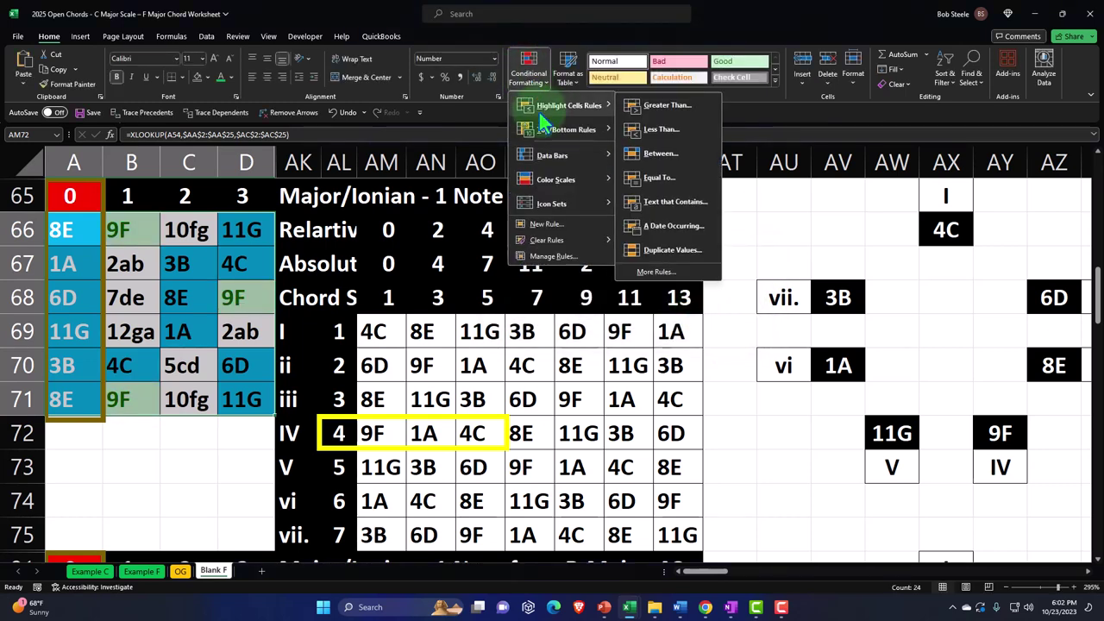
click(640, 177)
click(422, 440)
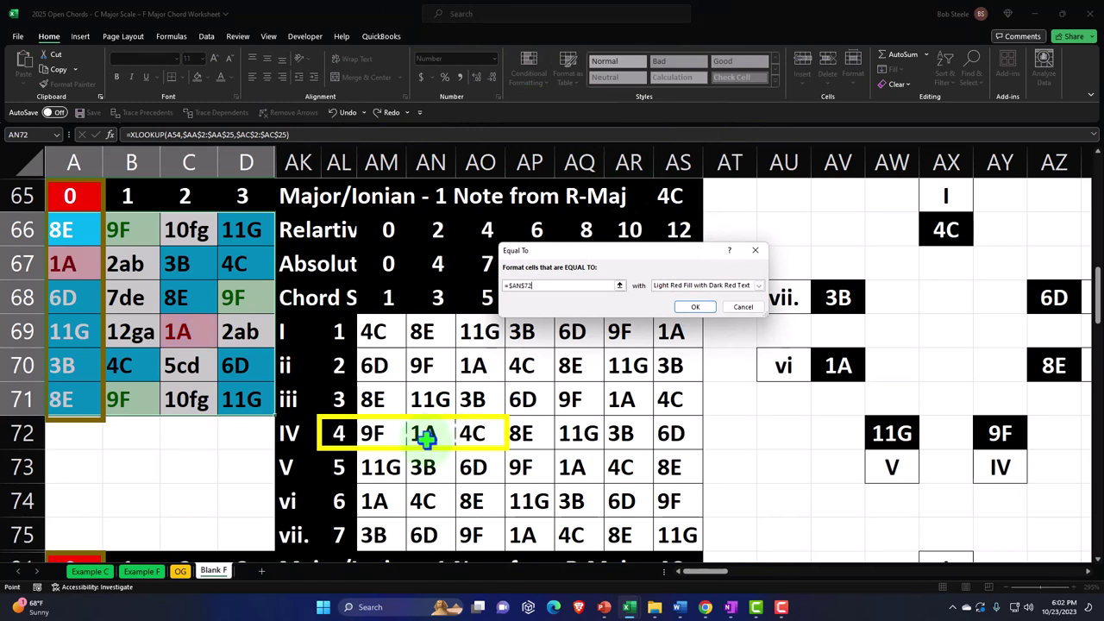
click(696, 307)
Add an Equal To highlight rule to A66:D71 matching AO72, using Yellow Fill with Dark Yellow Text
click(529, 69)
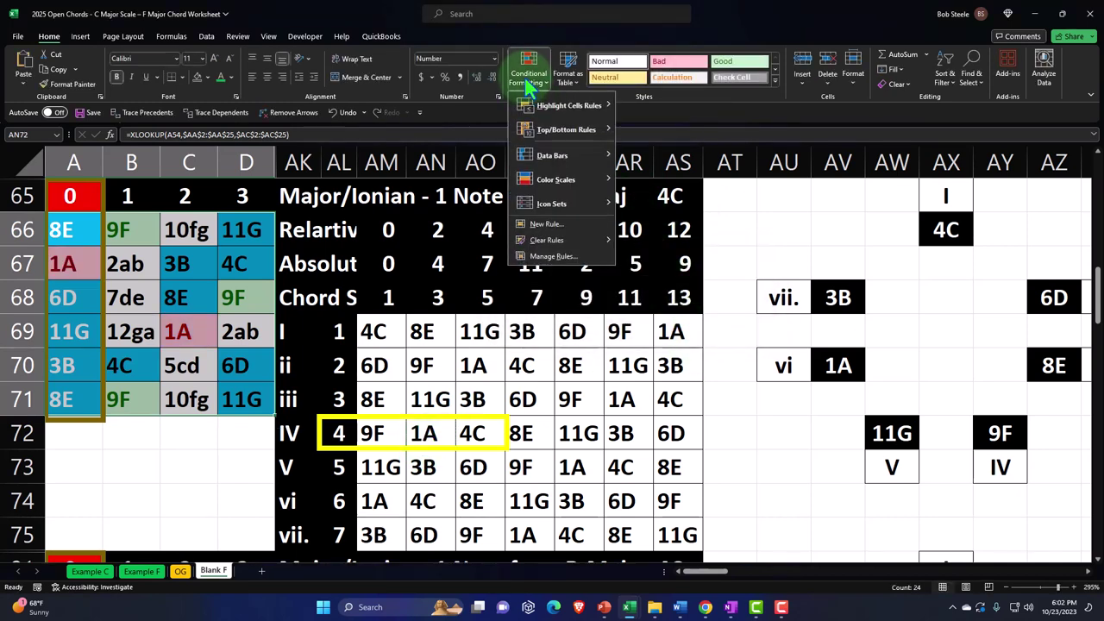
mouse_move(604, 115)
click(639, 177)
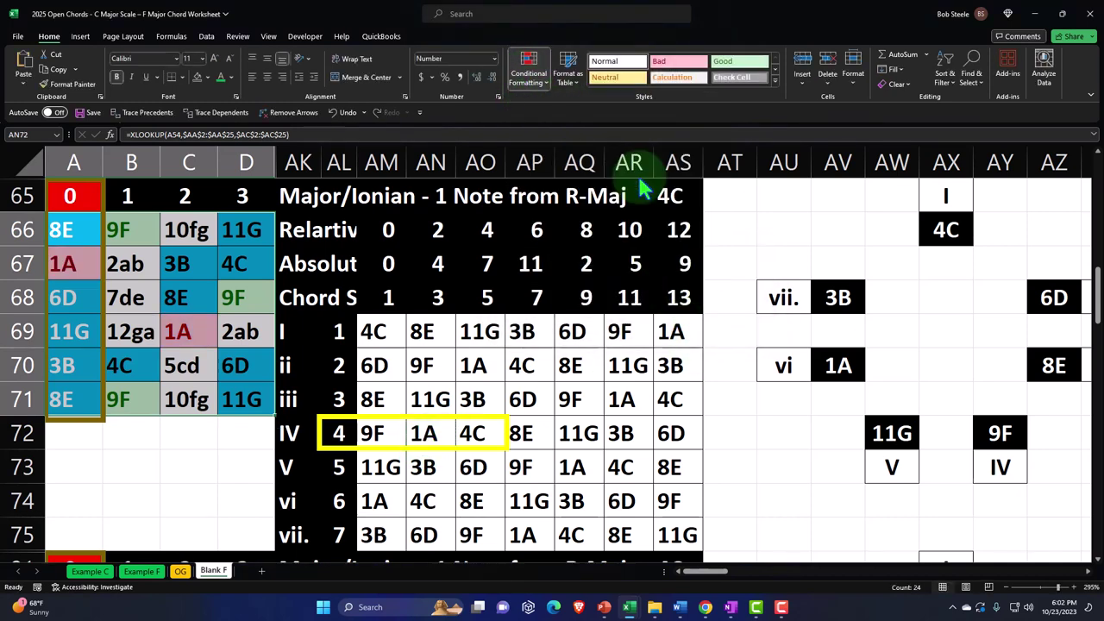
click(479, 433)
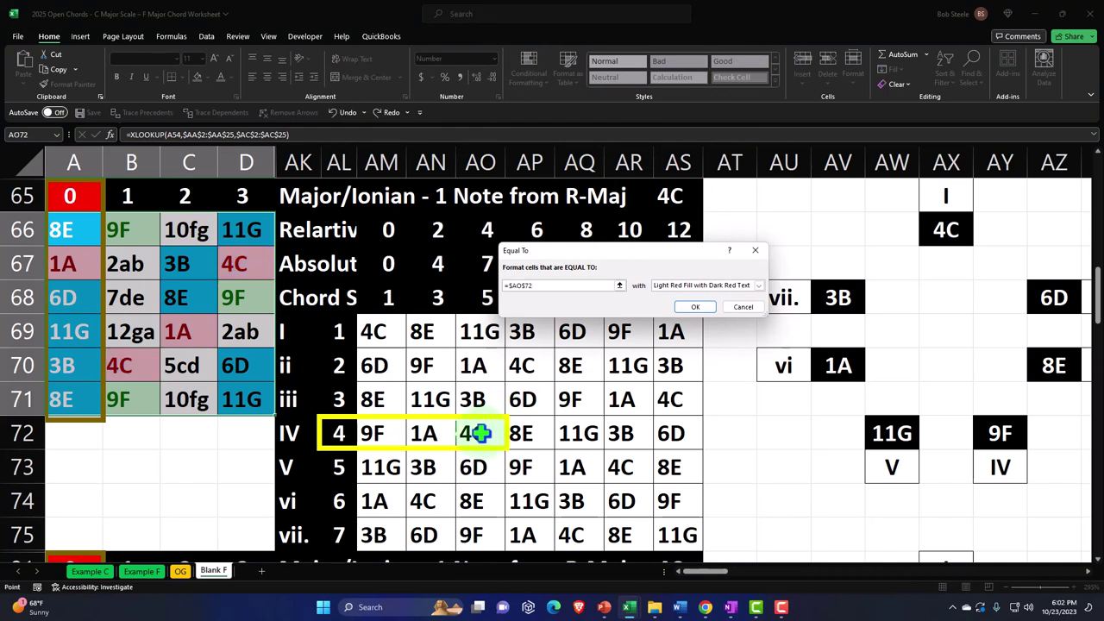
click(758, 286)
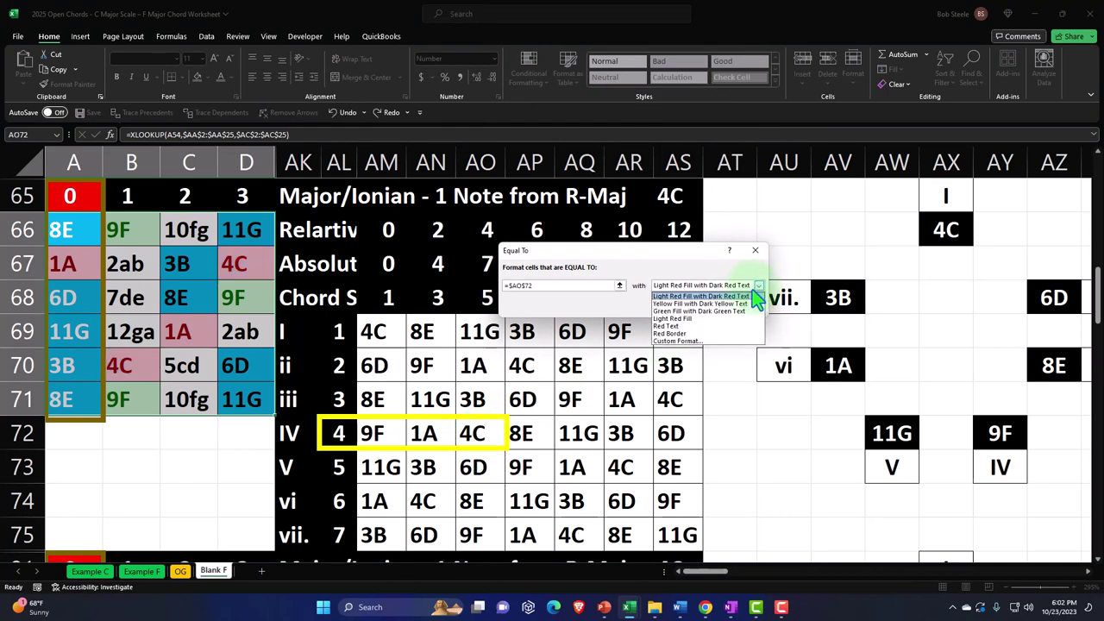
click(742, 305)
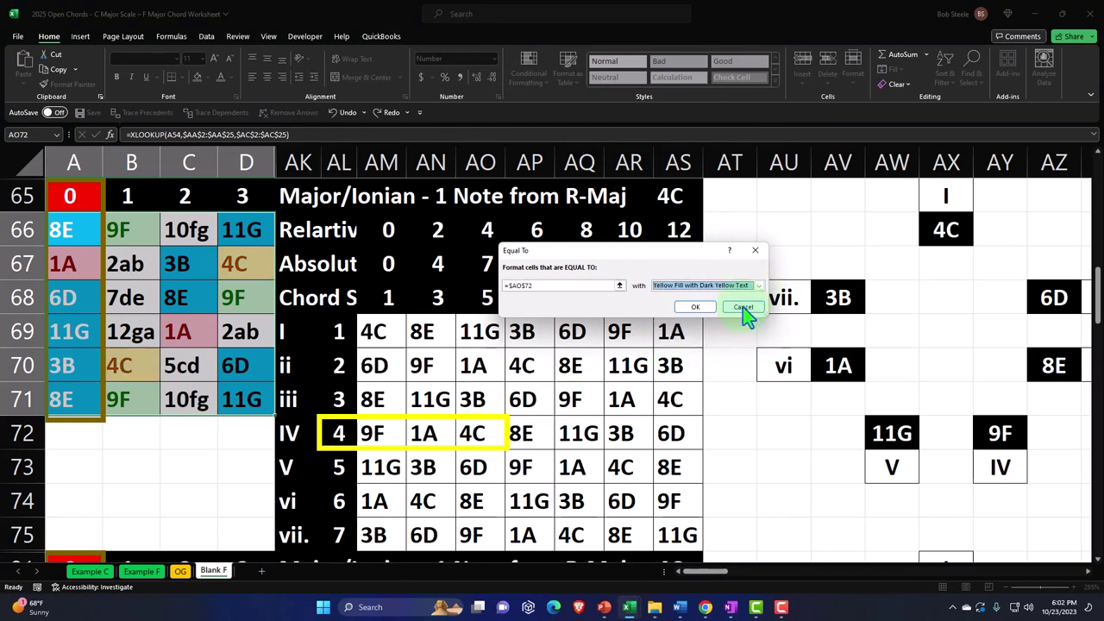
click(699, 305)
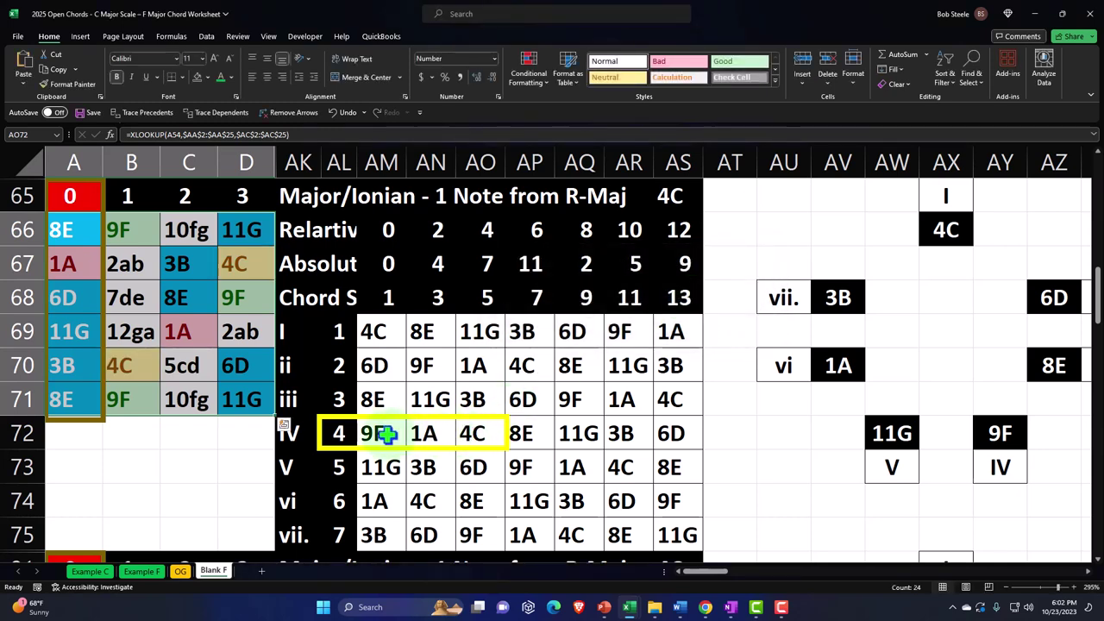
Copy the green formatting of D68 onto AM72 and the red formatting of C69 onto AN72 with Format Painter
click(246, 297)
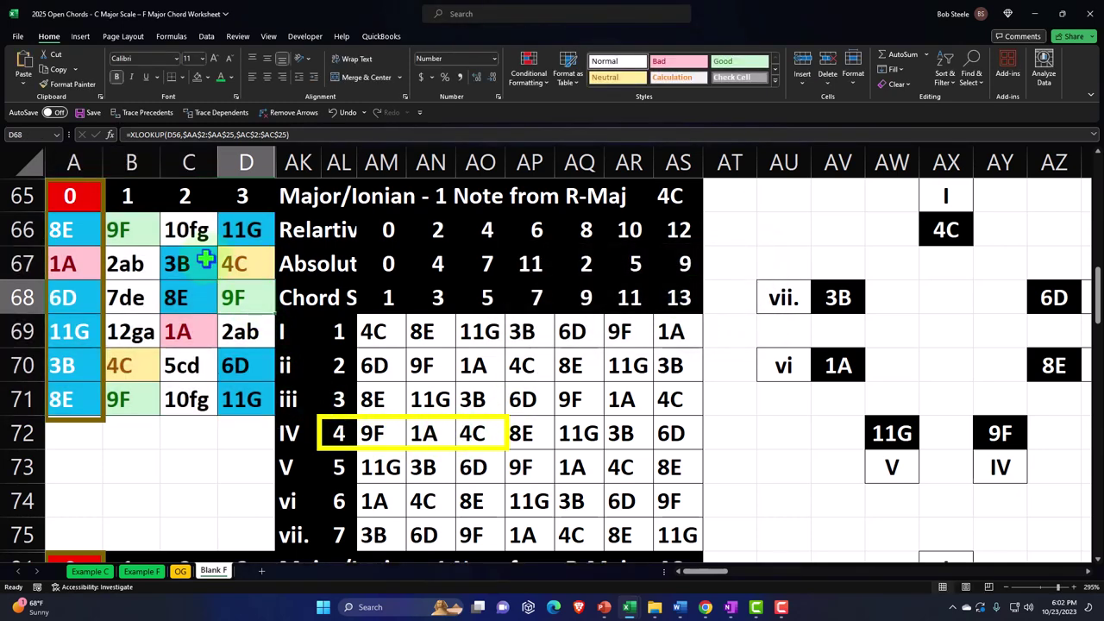
click(70, 89)
click(371, 433)
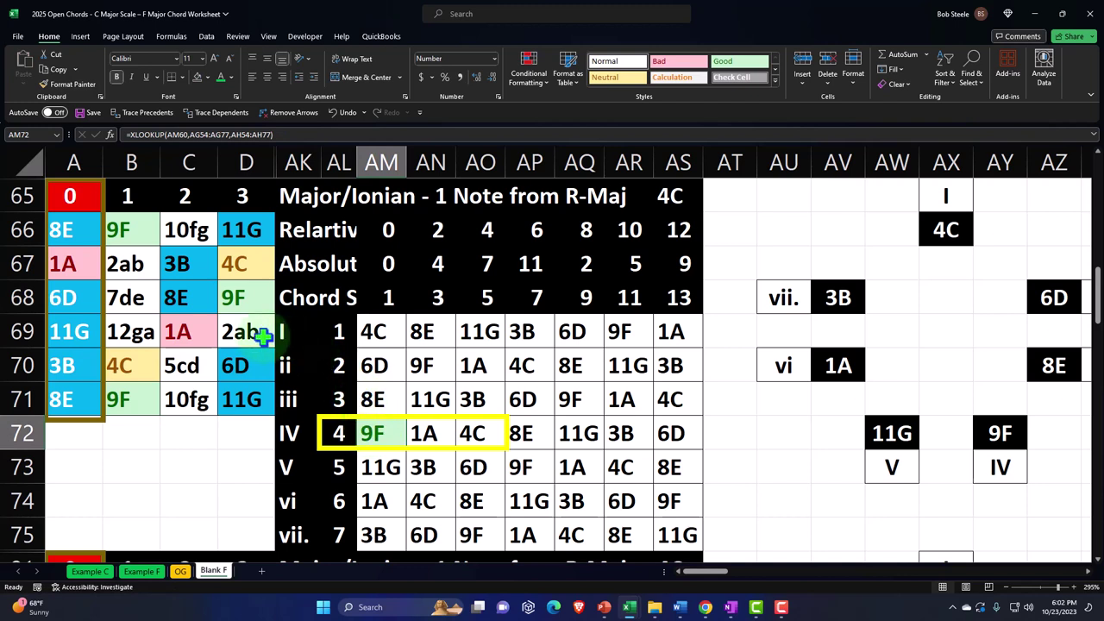
click(198, 336)
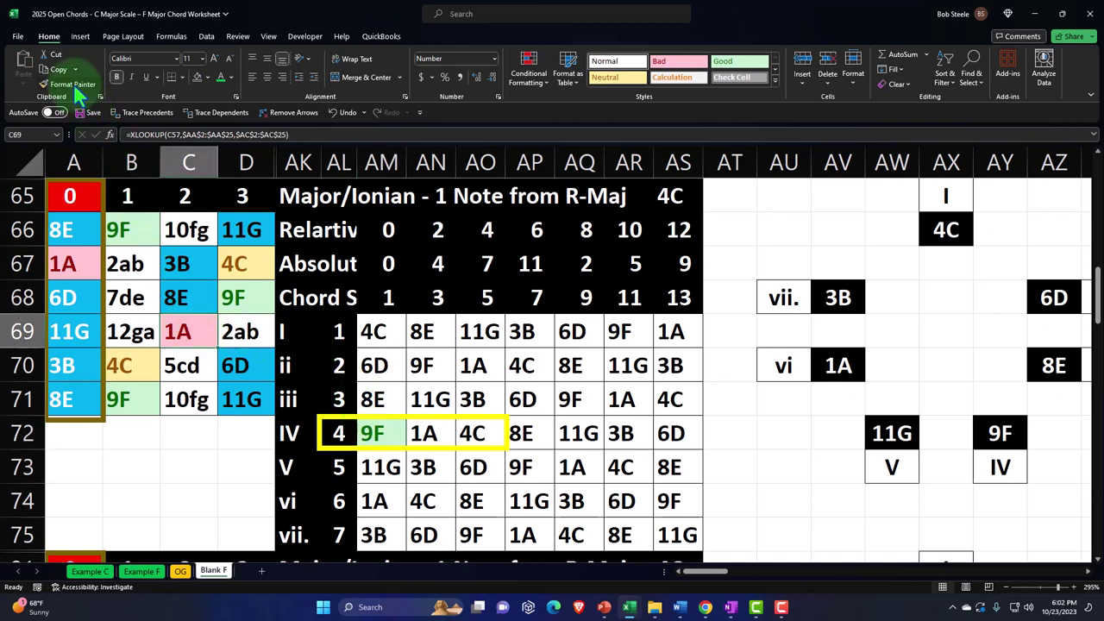
click(73, 84)
click(424, 434)
Copy the yellow formatting of D67 onto AO72 with Format Painter
click(246, 264)
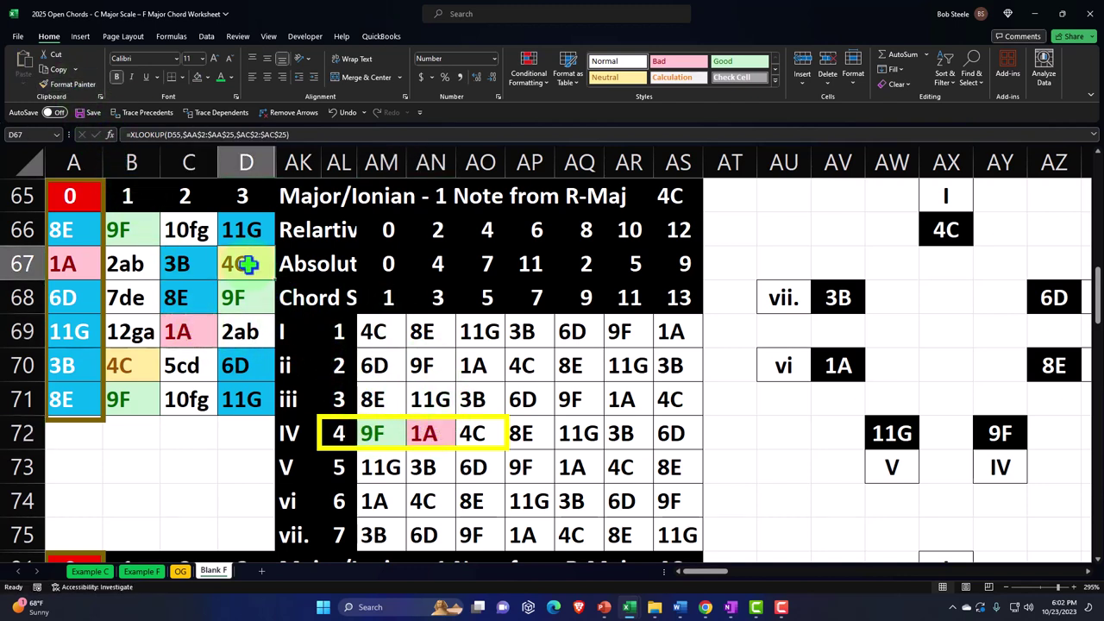
click(69, 83)
click(475, 431)
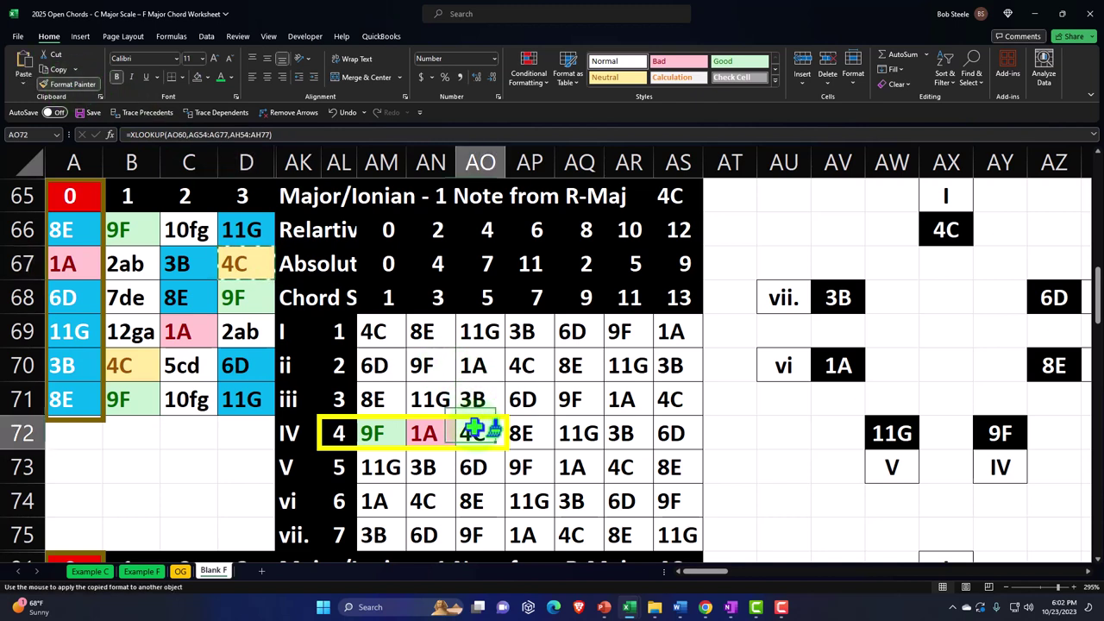
Place the yellow outline rectangle from row 72 around the IV chord cells AL98:AO98 in the next worksheet section
click(212, 480)
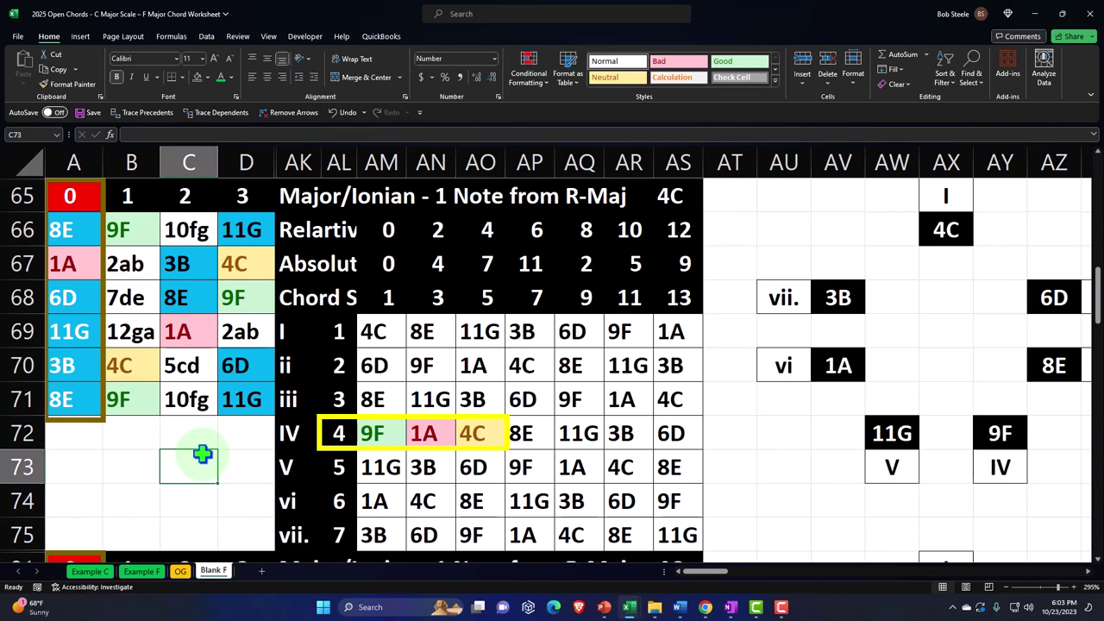
scroll(202, 455, down, 3)
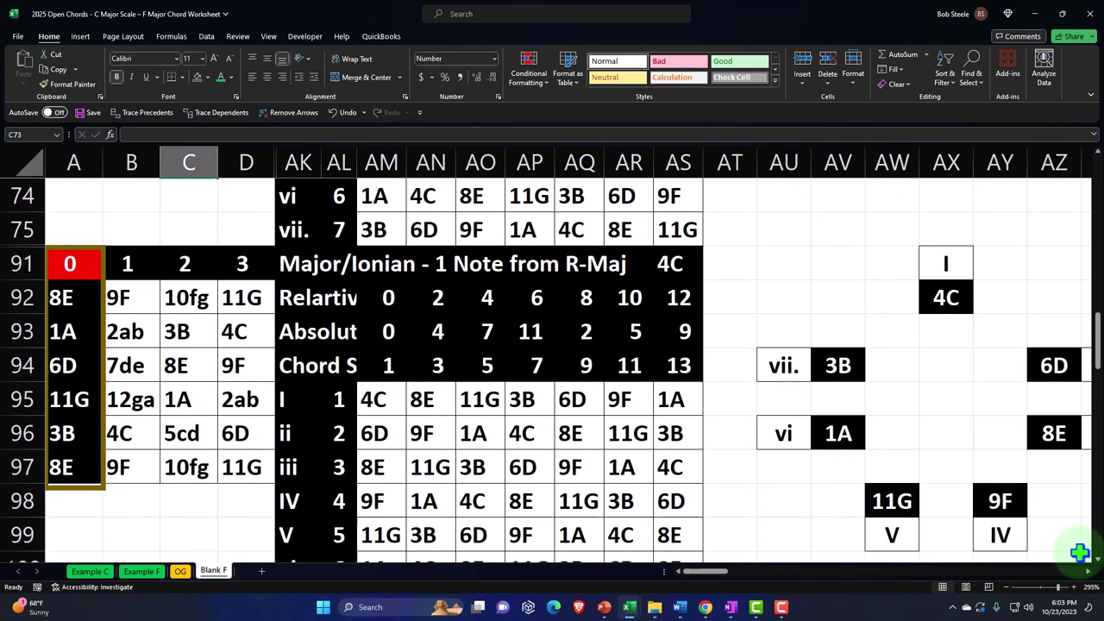
click(1098, 566)
click(1098, 566)
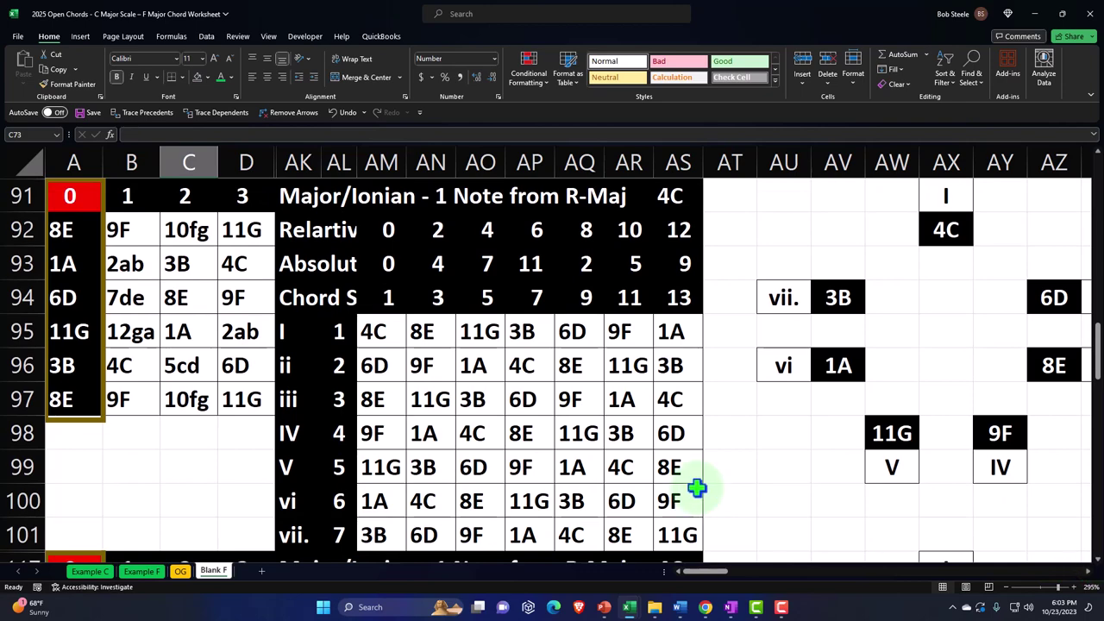
scroll(520, 434, up, 3)
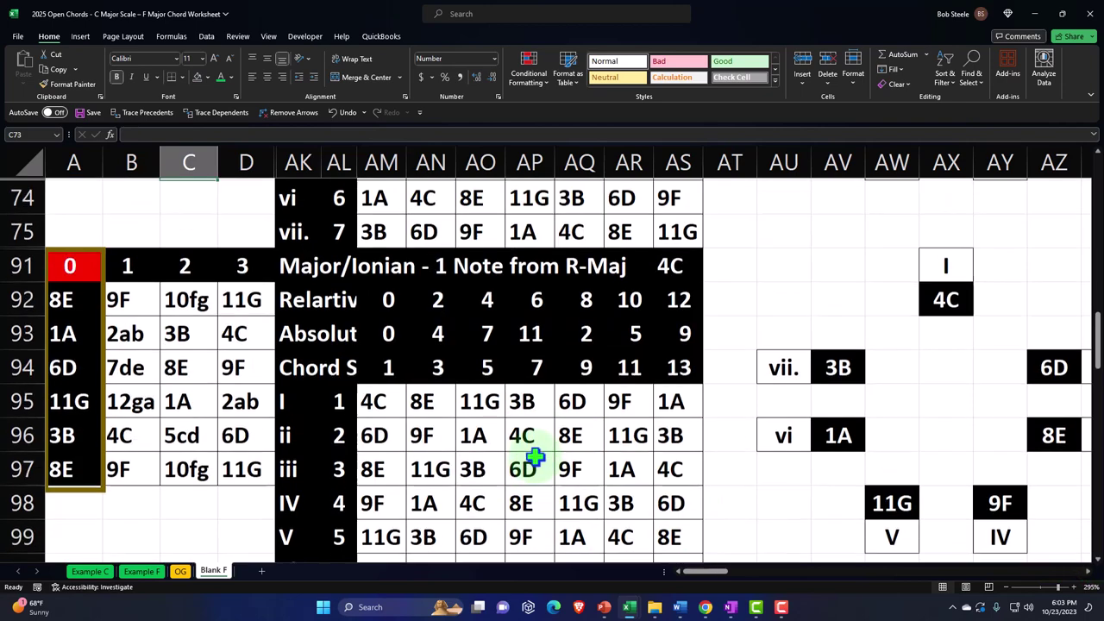
click(440, 380)
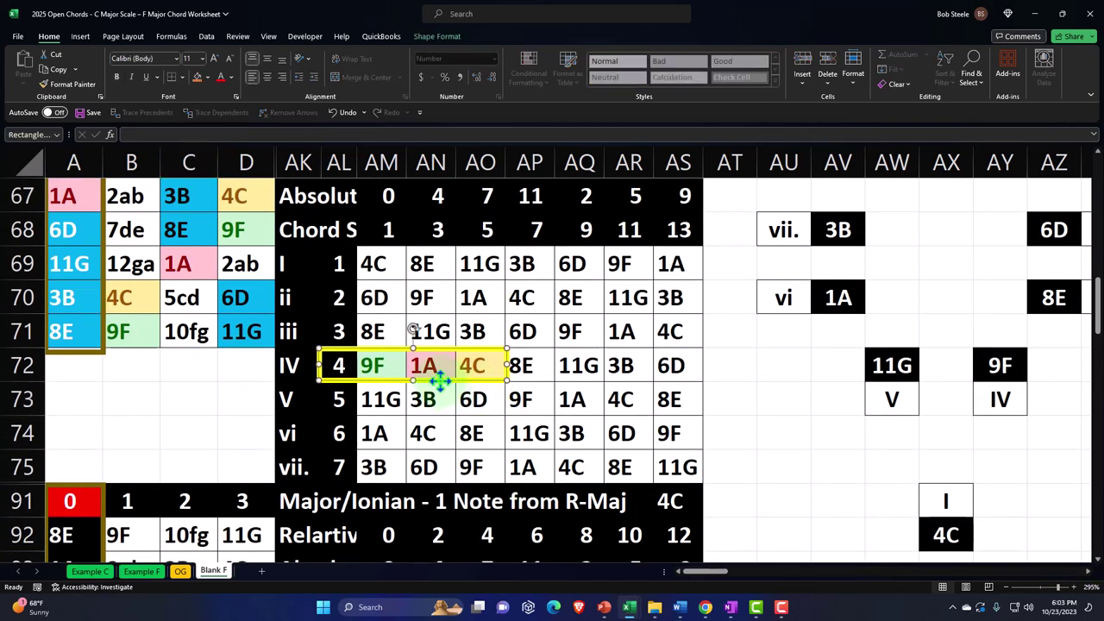
scroll(466, 399, down, 2)
scroll(424, 258, up, 1)
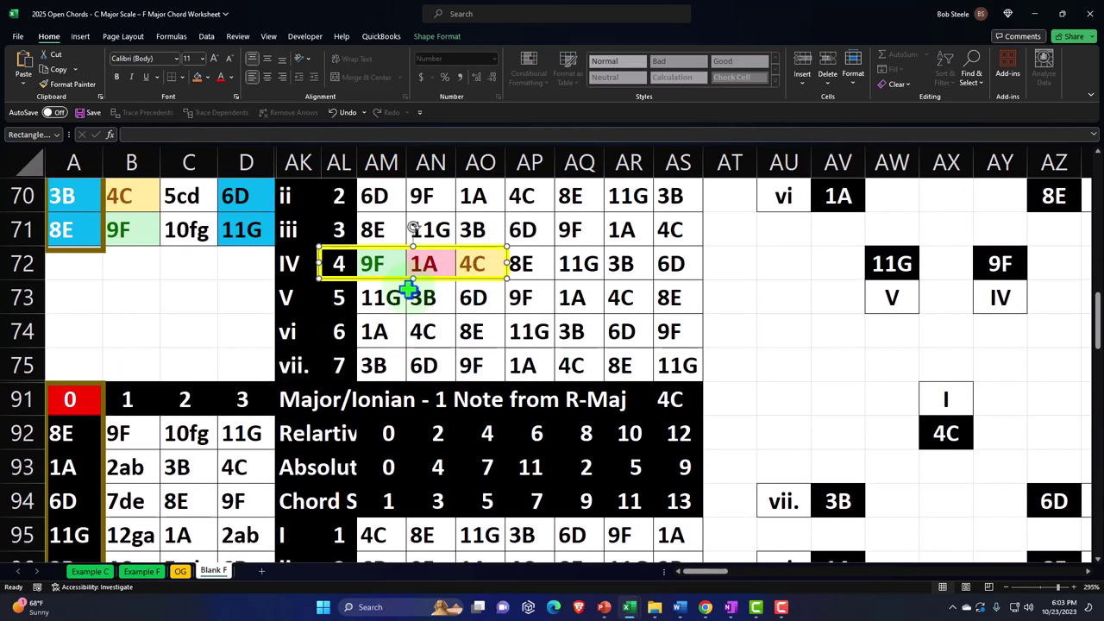
drag(390, 278, 412, 509)
scroll(421, 435, down, 1)
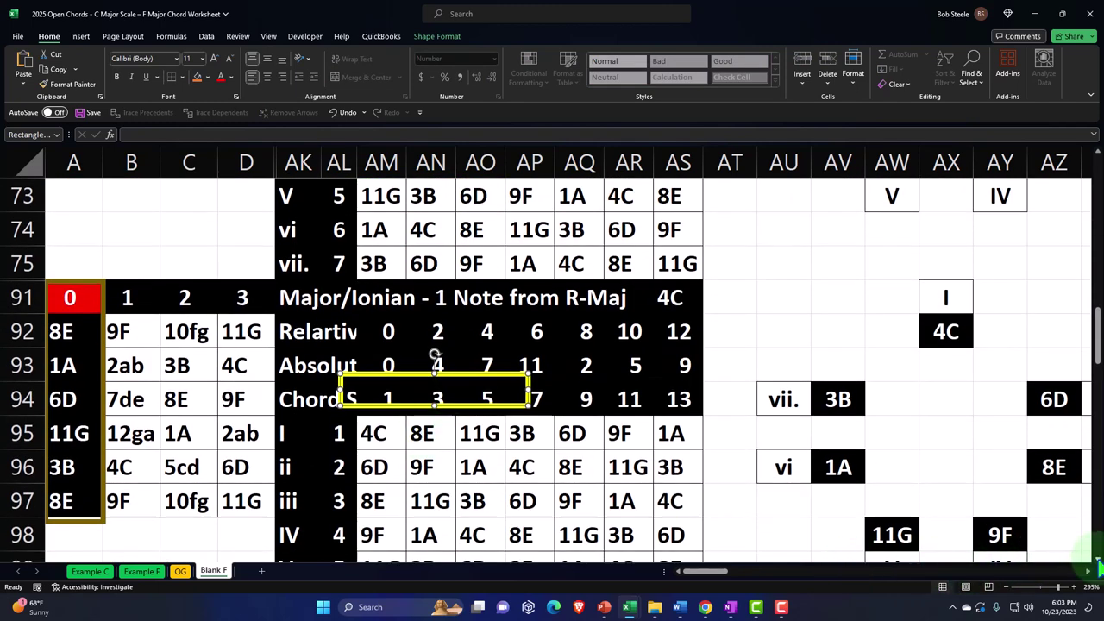
scroll(1096, 564, down, 1)
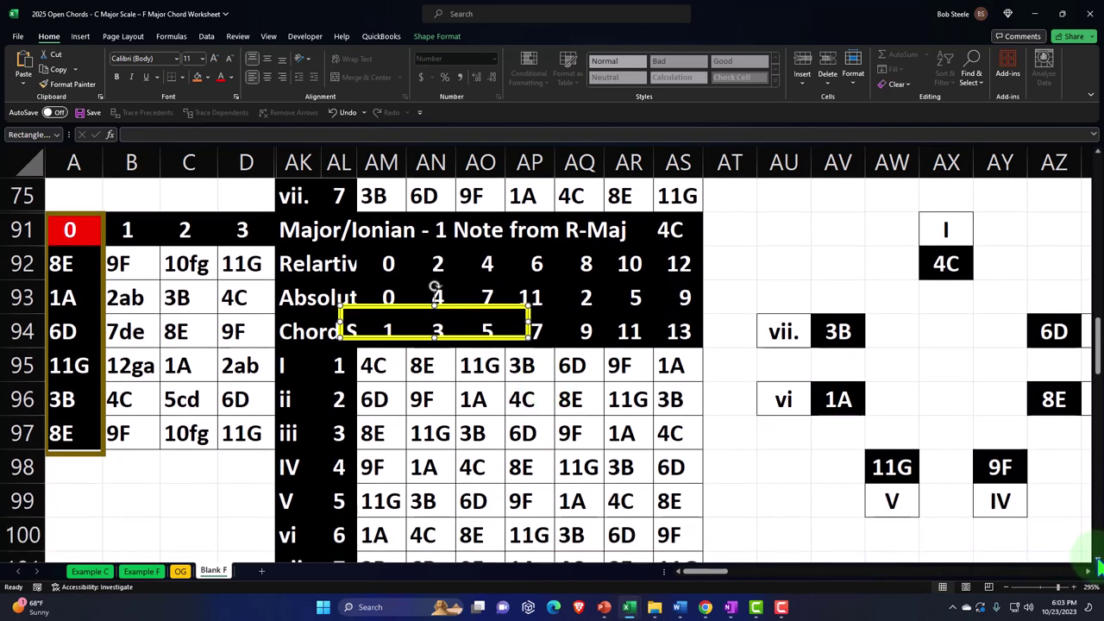
scroll(1097, 565, down, 1)
drag(383, 302, 373, 444)
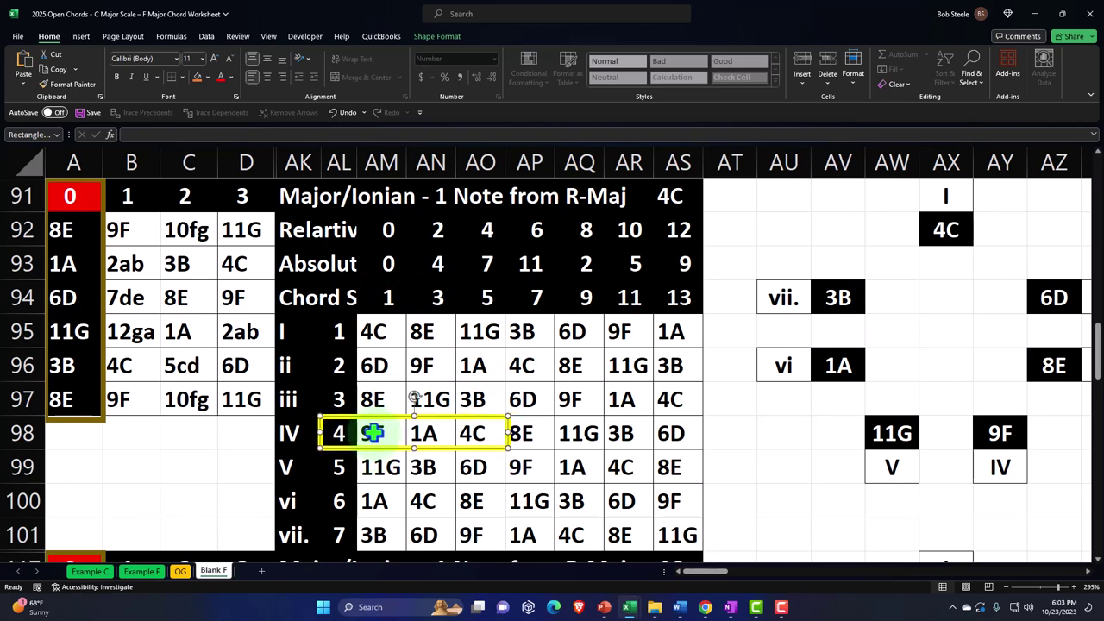
Color the chord numbers 1, 2, 3, 5 and 6 in AL95:AL97 and AL99:AL100 green, following the pattern in AL43:AL49
drag(94, 241, 140, 261)
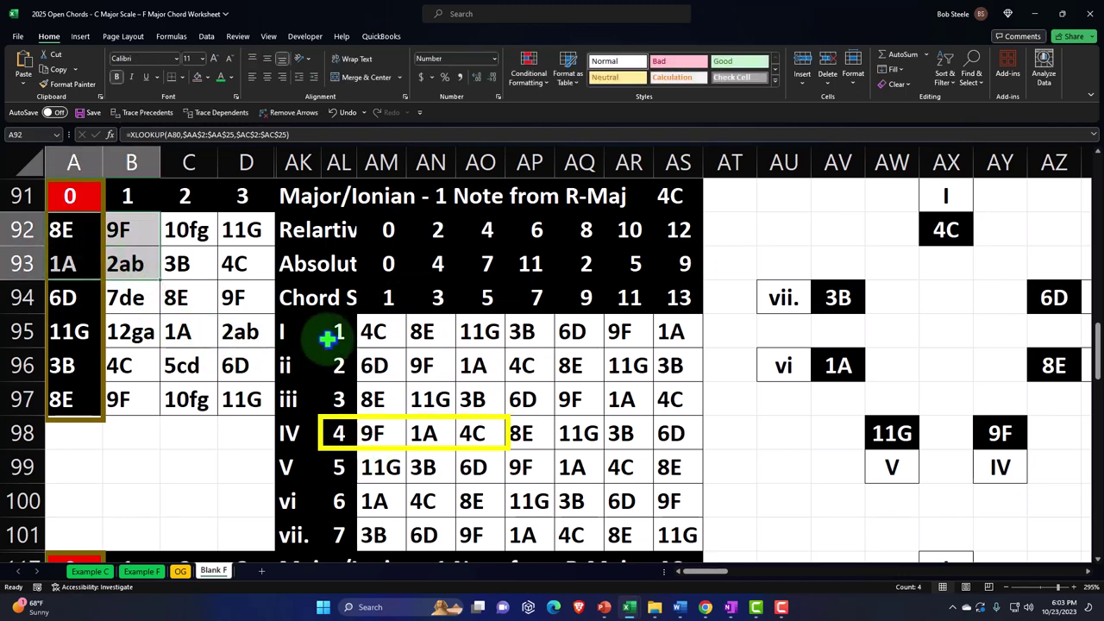
scroll(328, 340, up, 6)
scroll(333, 340, up, 1)
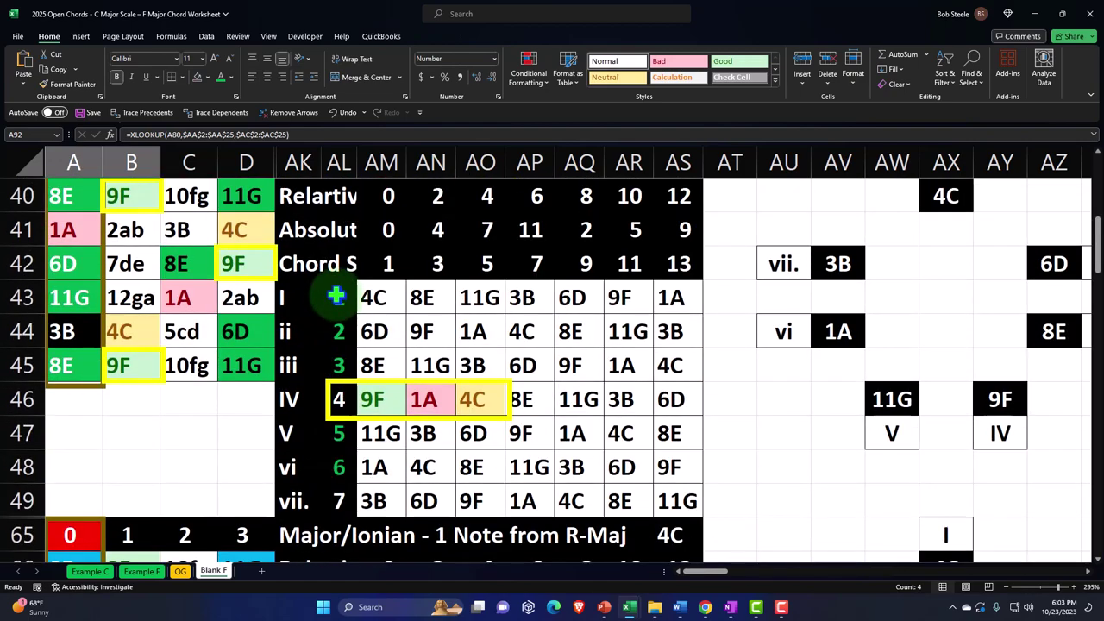
drag(337, 295, 337, 496)
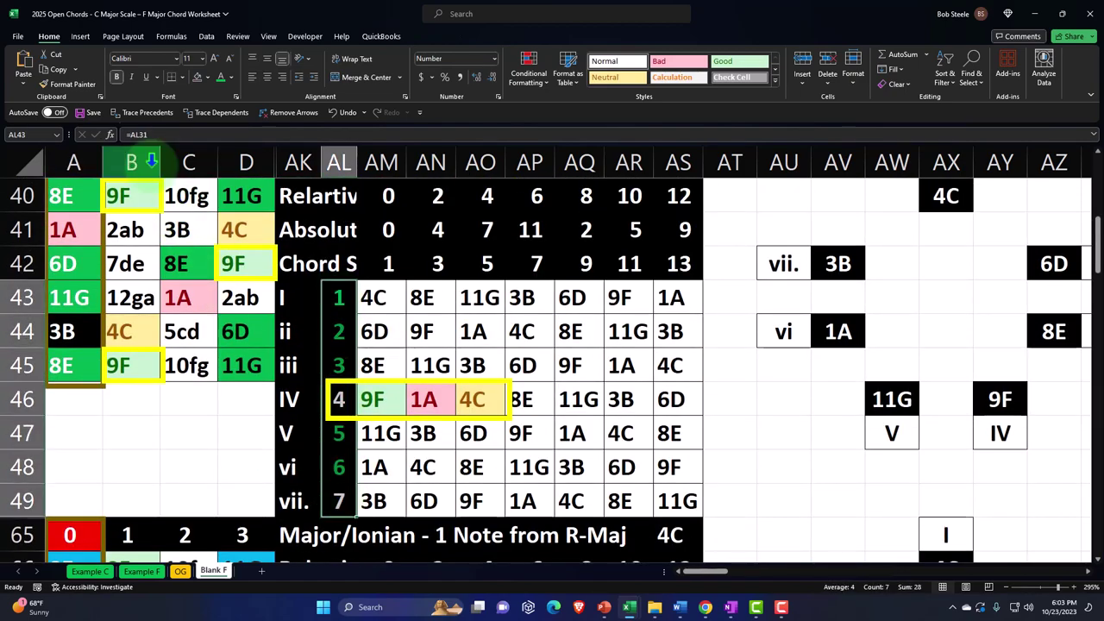
scroll(414, 345, down, 6)
scroll(420, 345, down, 1)
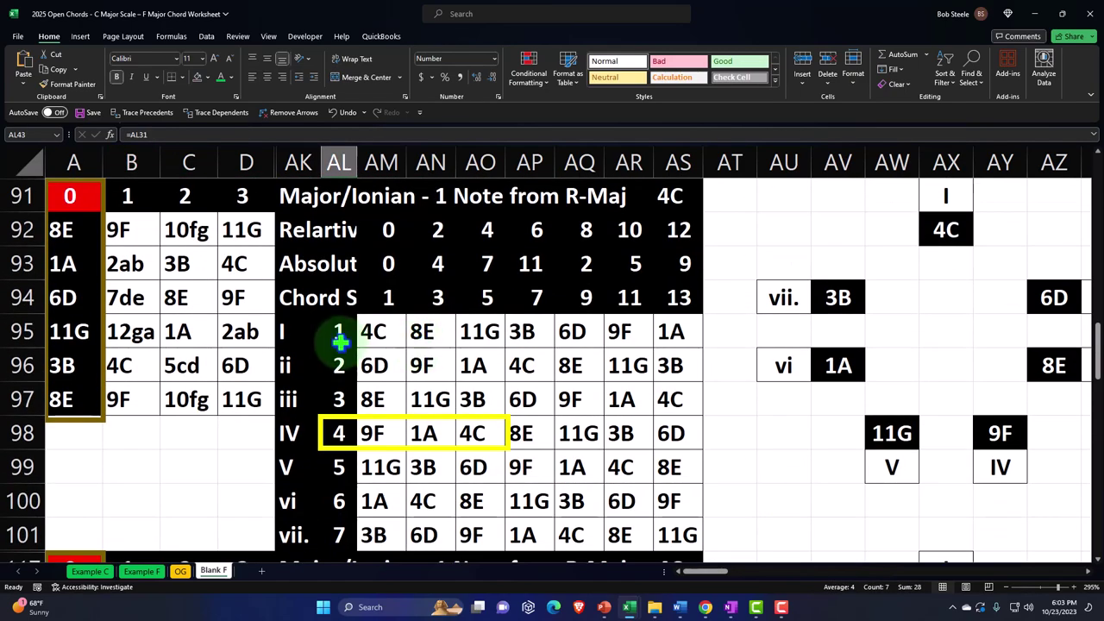
click(339, 333)
scroll(341, 345, down, 1)
scroll(342, 349, up, 1)
ctrl+click(341, 364)
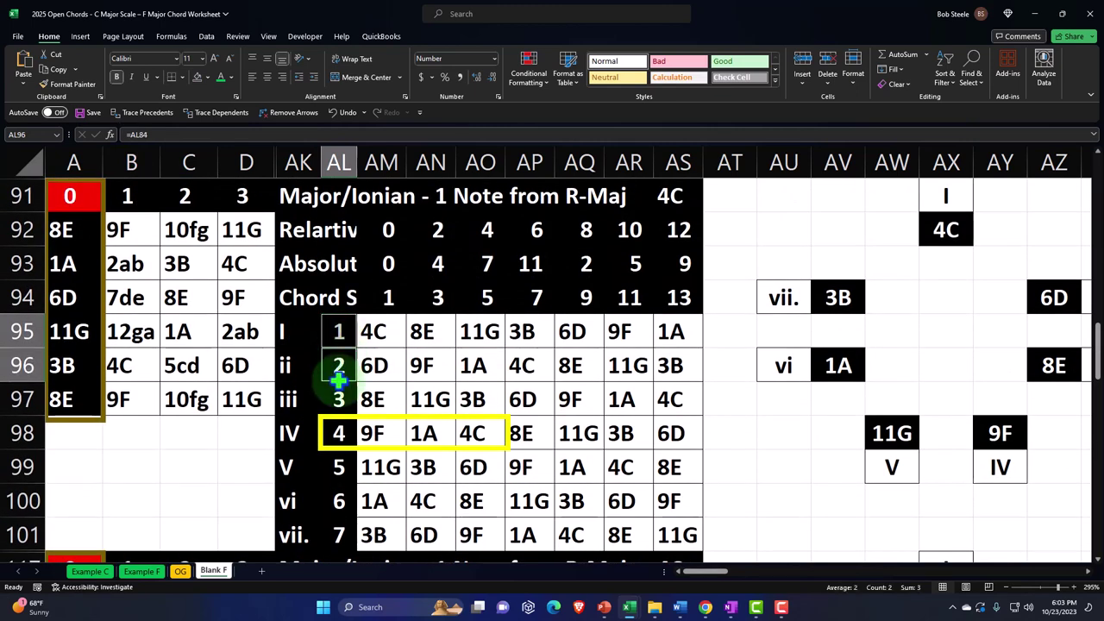
ctrl+click(339, 399)
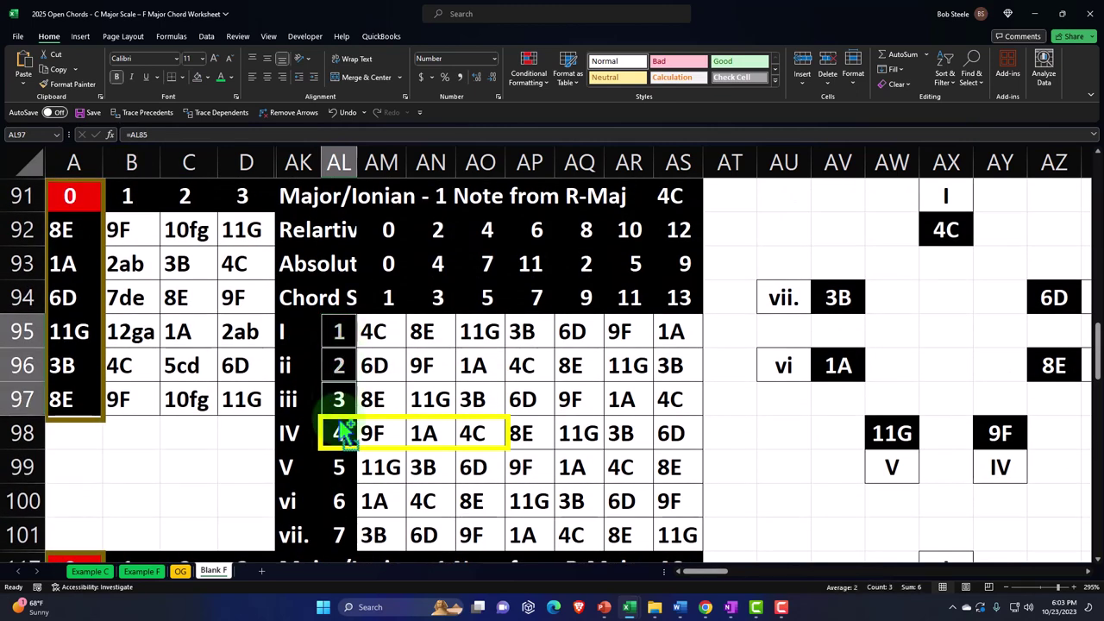
ctrl+click(339, 470)
ctrl+click(339, 502)
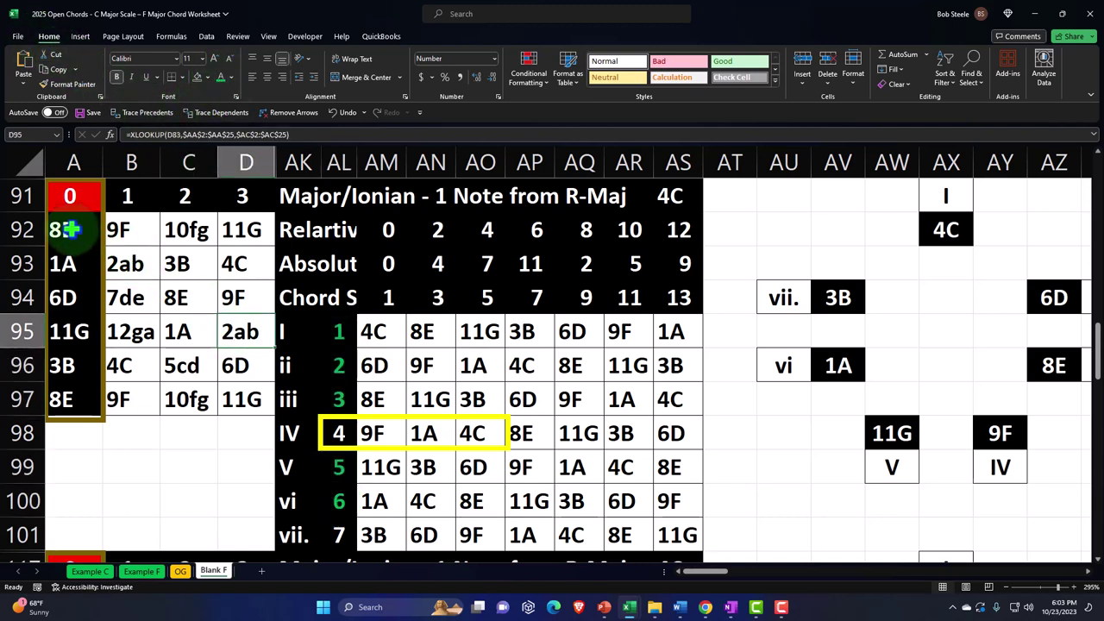
Add an Equal To highlight rule to A92:D97 matching AM95, using a custom format with light blue fill
drag(72, 230, 231, 394)
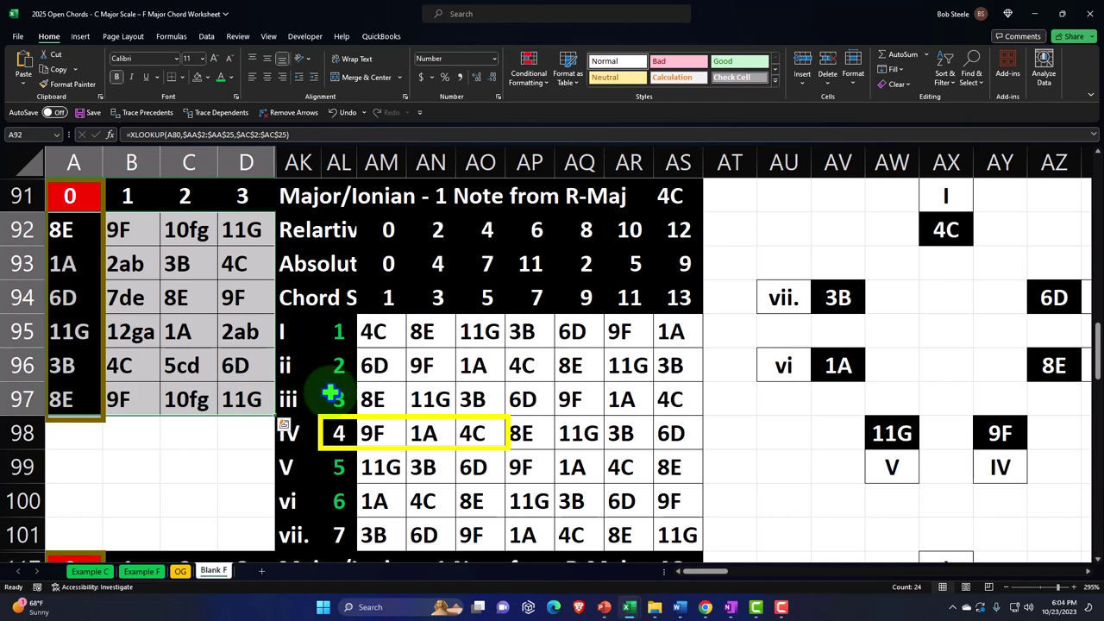
click(528, 69)
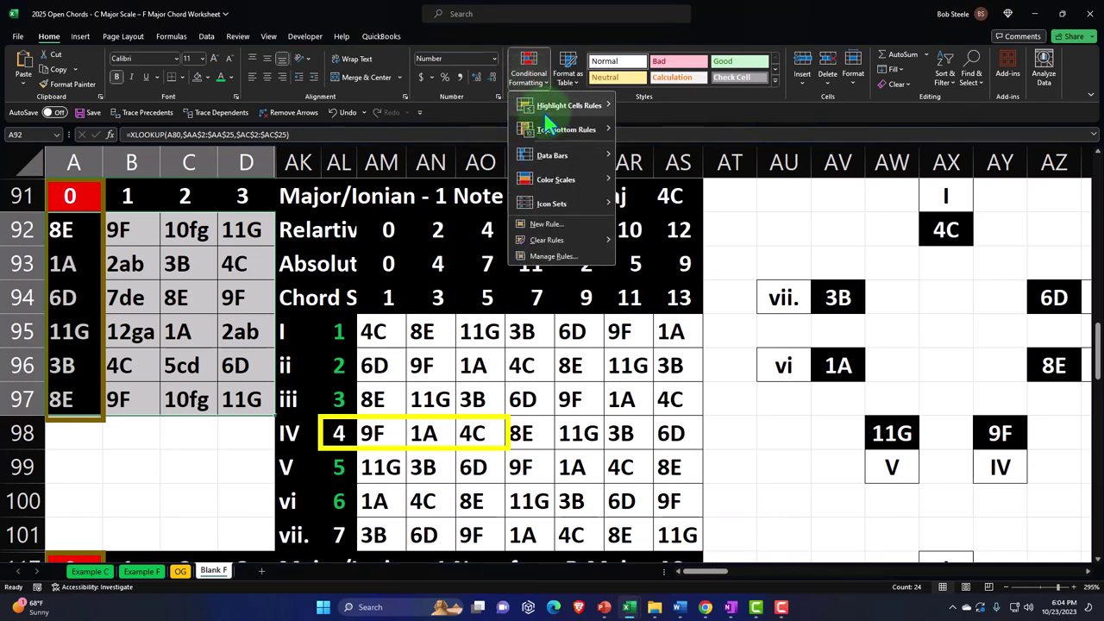
mouse_move(546, 121)
click(640, 172)
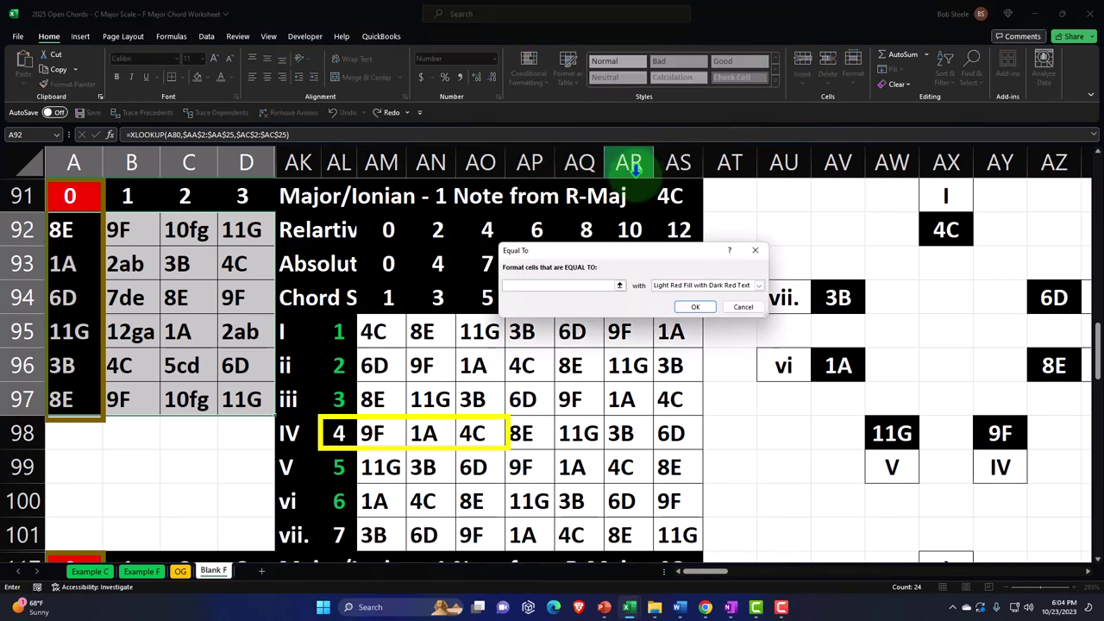
click(379, 332)
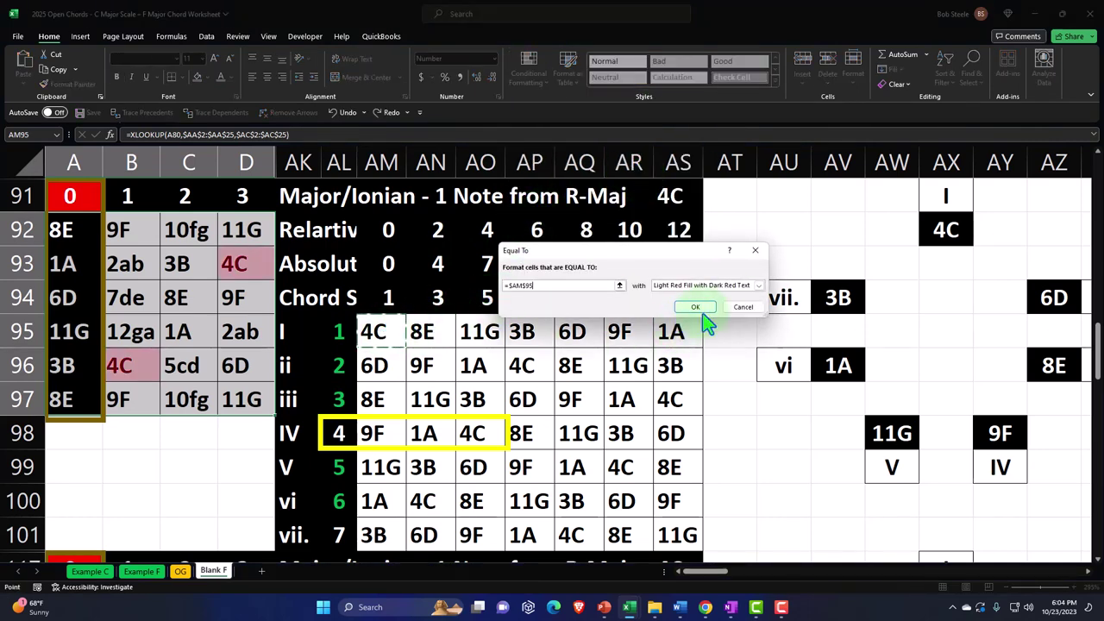
click(758, 284)
click(687, 359)
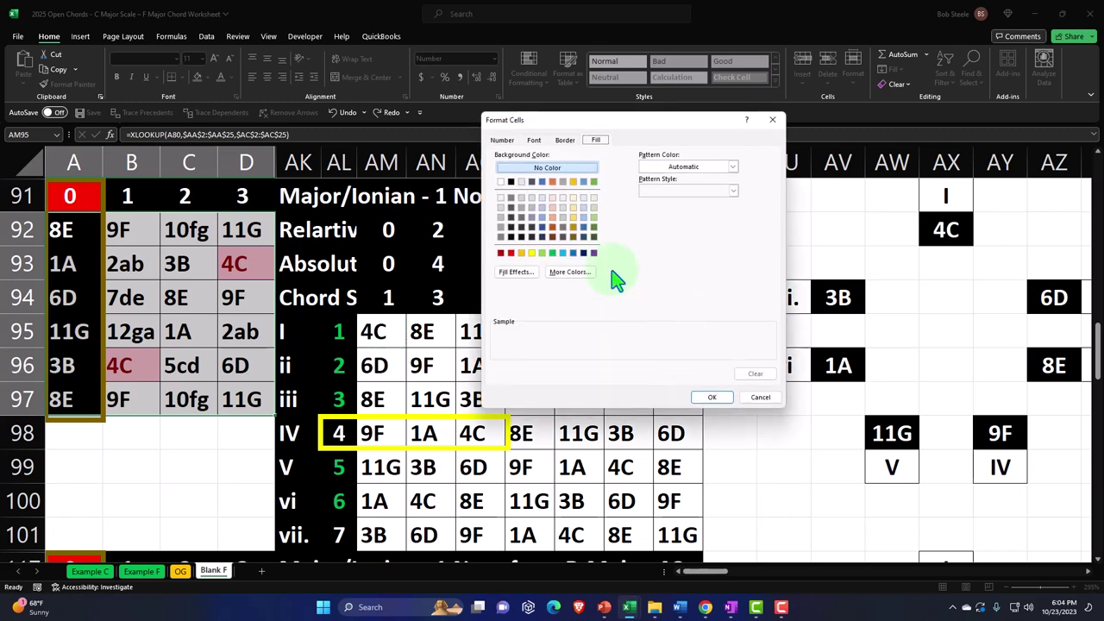
click(563, 252)
click(711, 397)
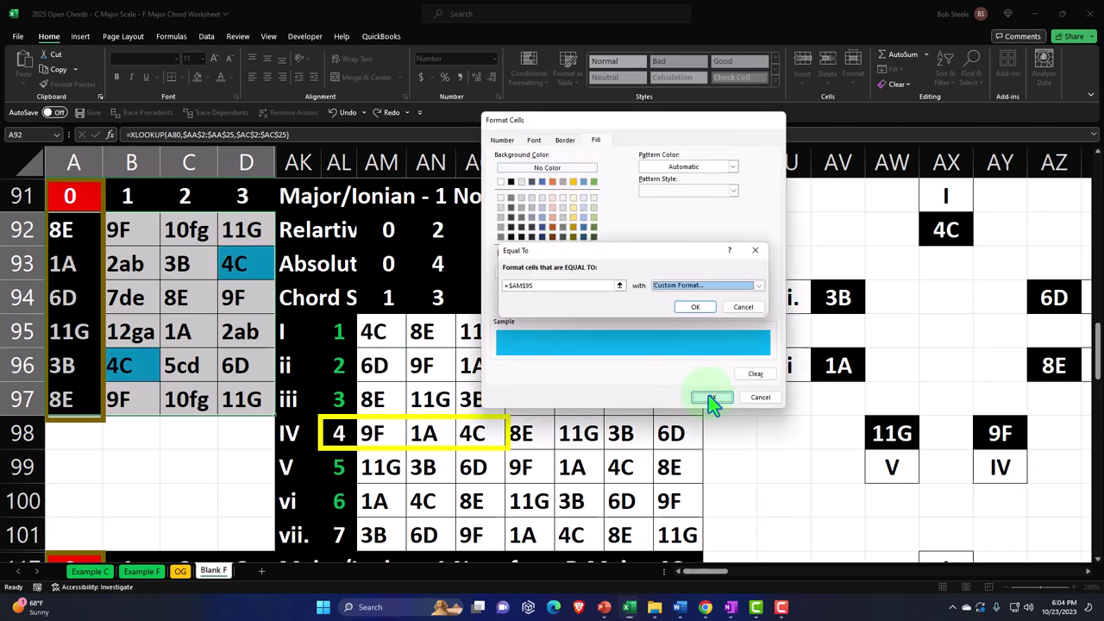
click(697, 309)
Add an Equal To highlight rule to A92:D97 matching AM96, using a custom format with light blue fill
click(540, 81)
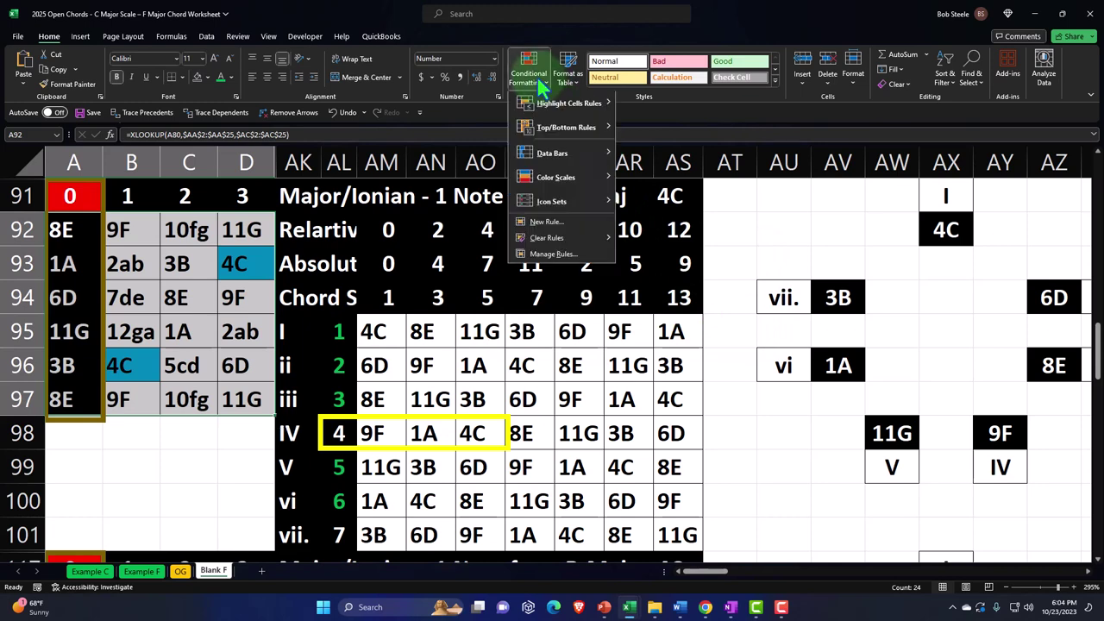
mouse_move(569, 102)
click(655, 192)
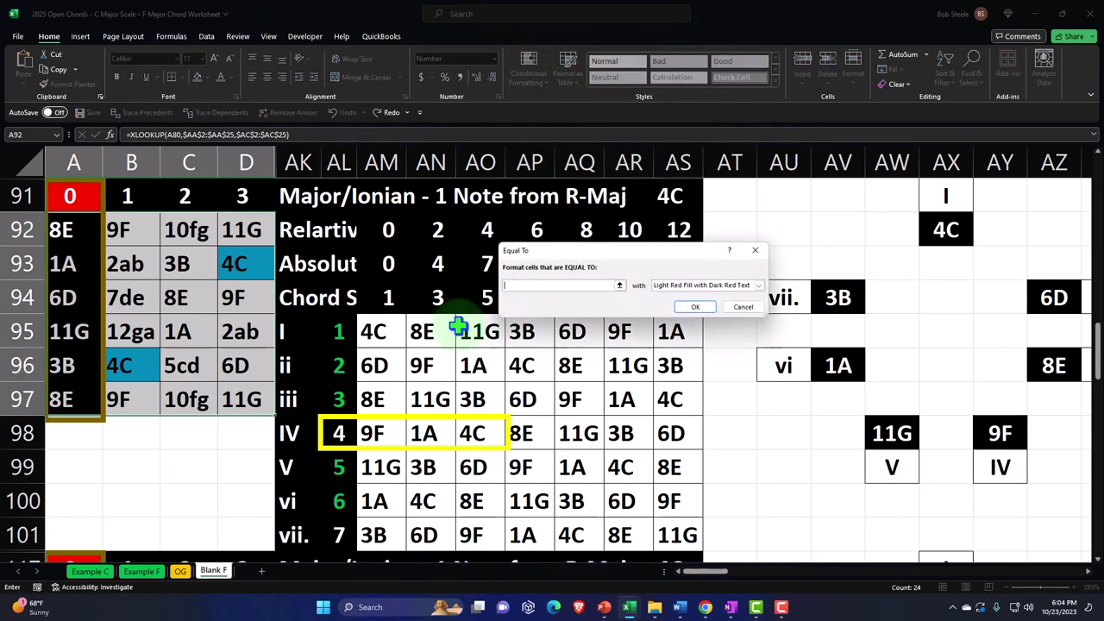
click(374, 365)
click(758, 285)
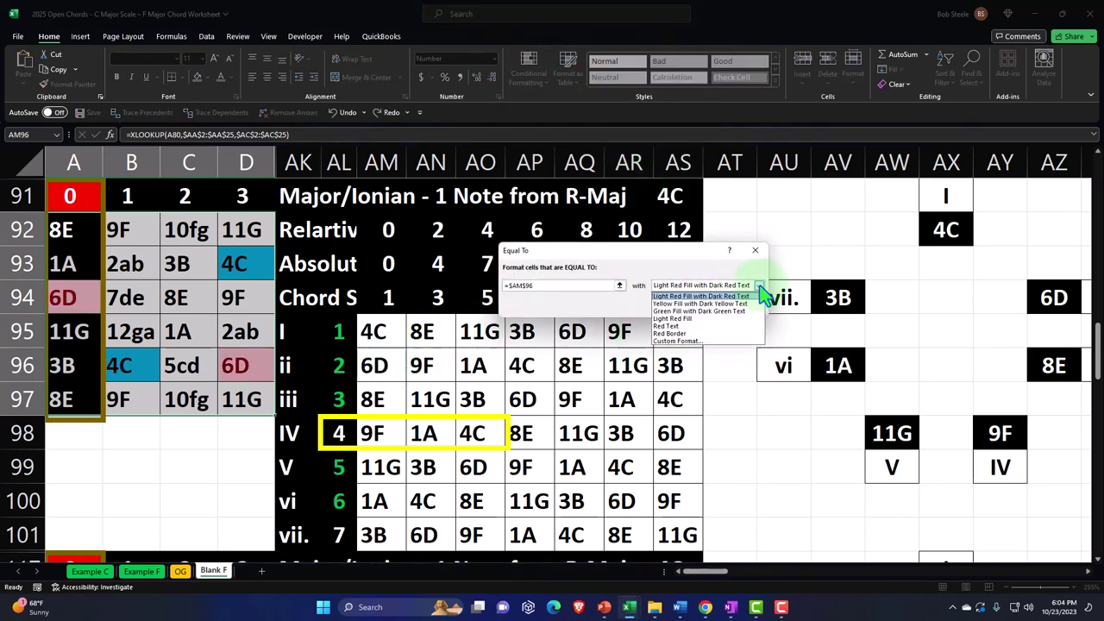
click(703, 342)
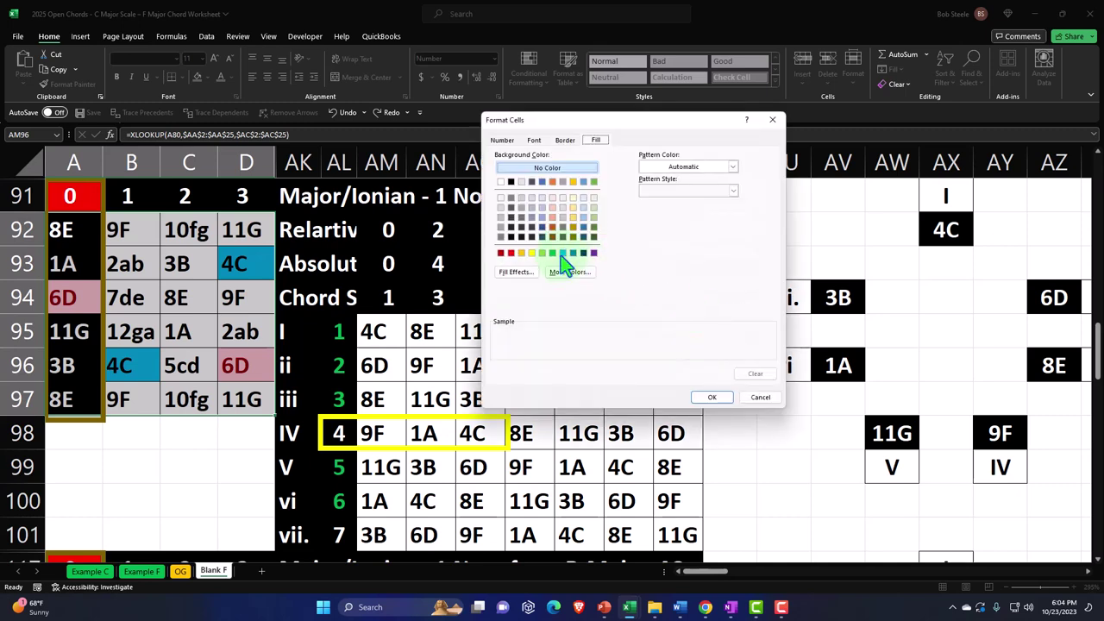
click(562, 252)
click(712, 397)
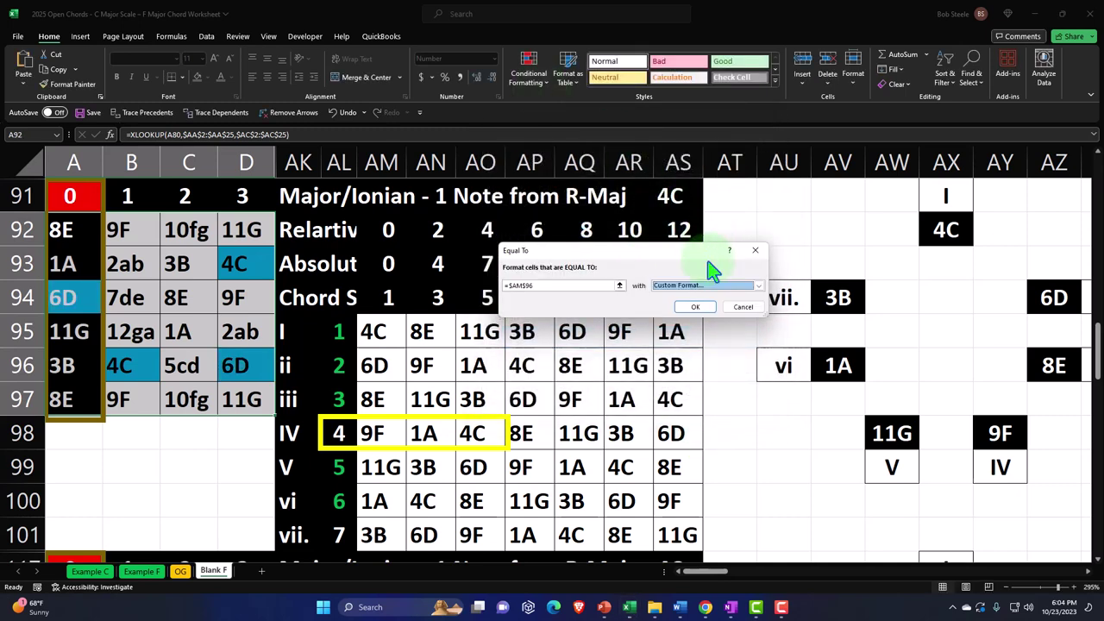
click(695, 307)
Add an Equal To highlight rule to A92:D97 matching AM97, using a custom format with light blue fill
click(528, 69)
mouse_move(595, 107)
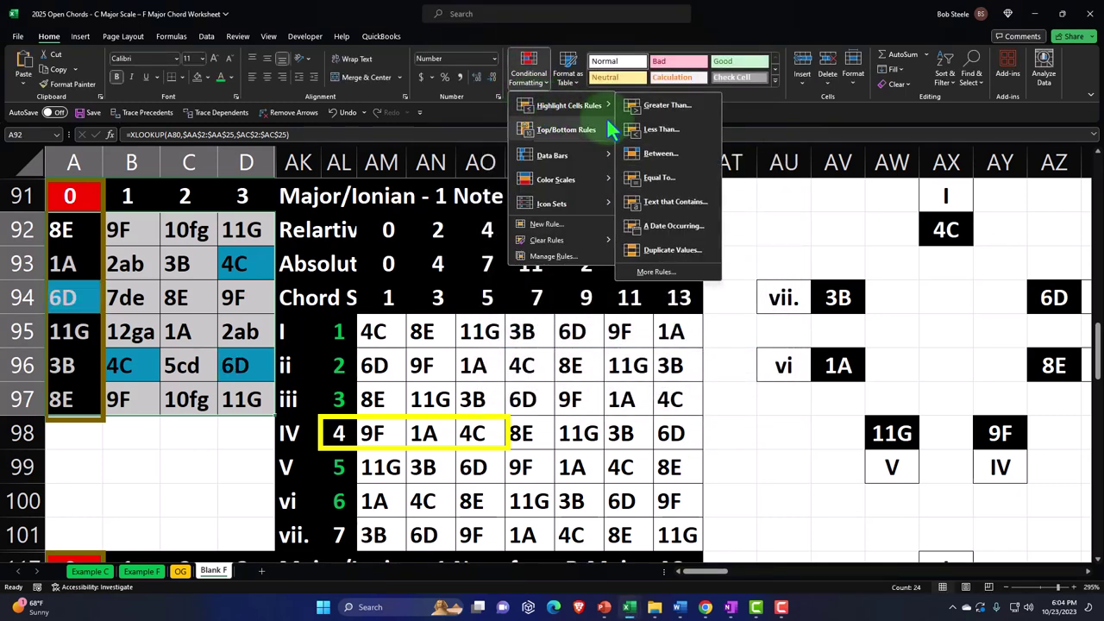
click(647, 178)
click(372, 399)
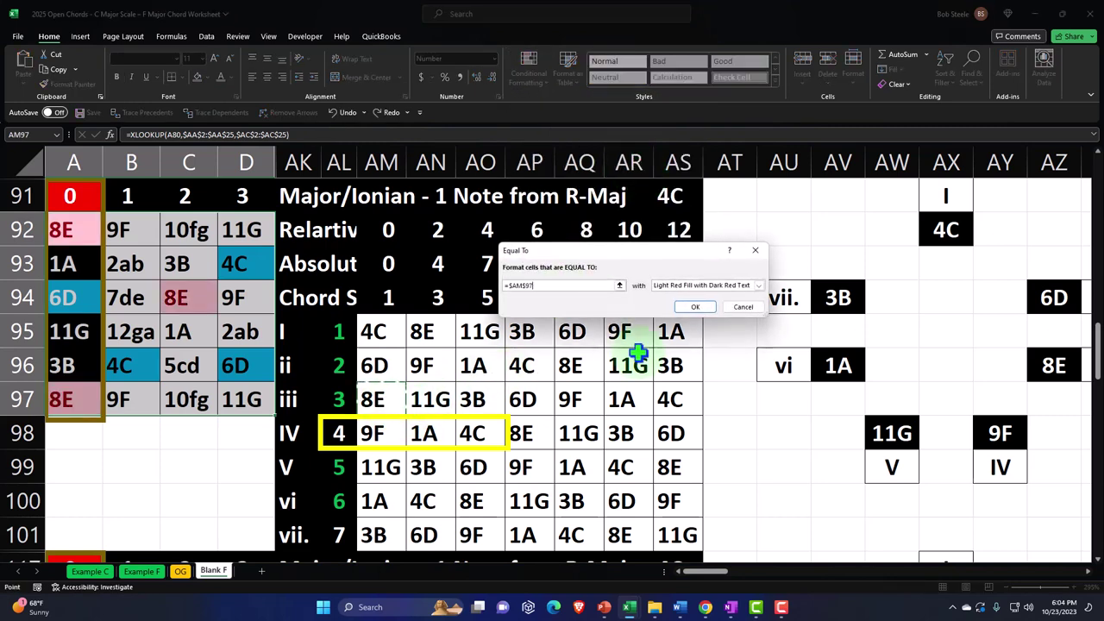
click(759, 285)
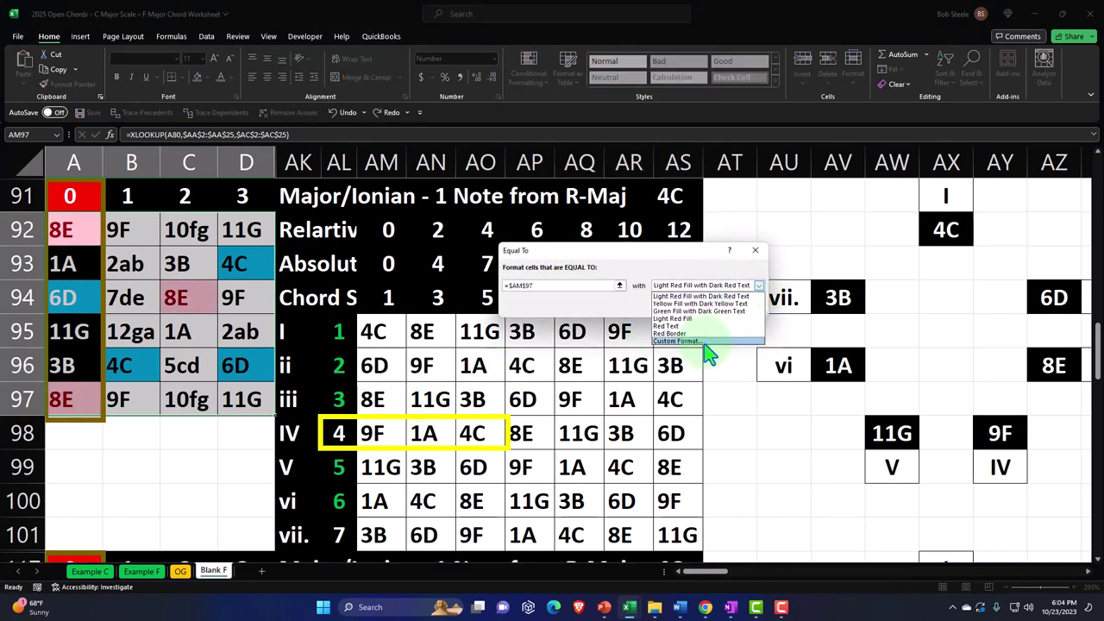
click(708, 353)
click(562, 253)
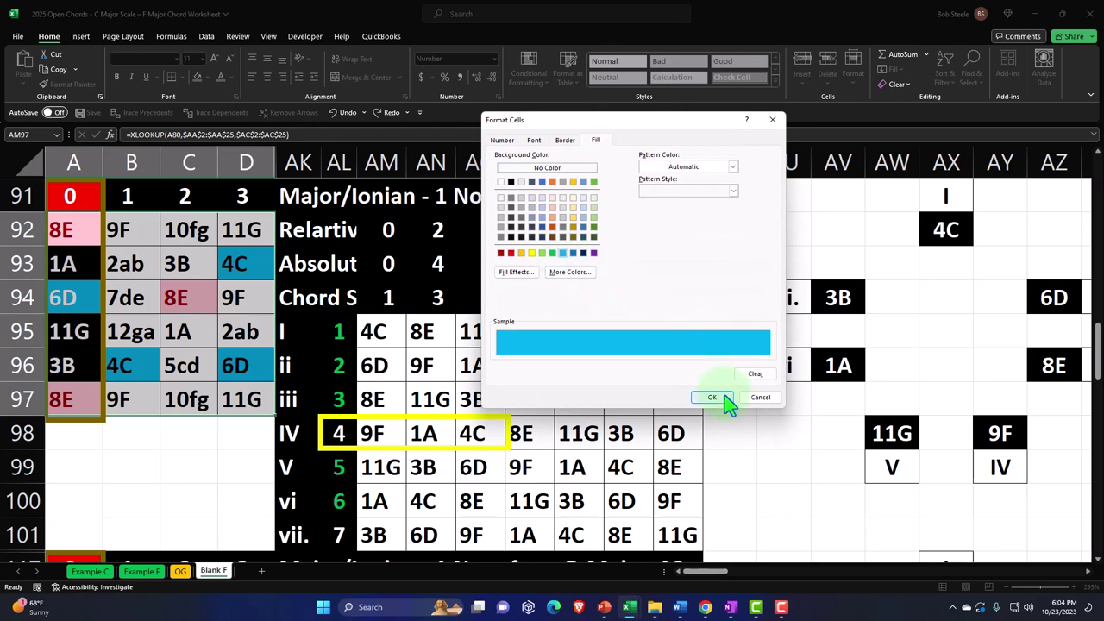
click(722, 397)
click(695, 307)
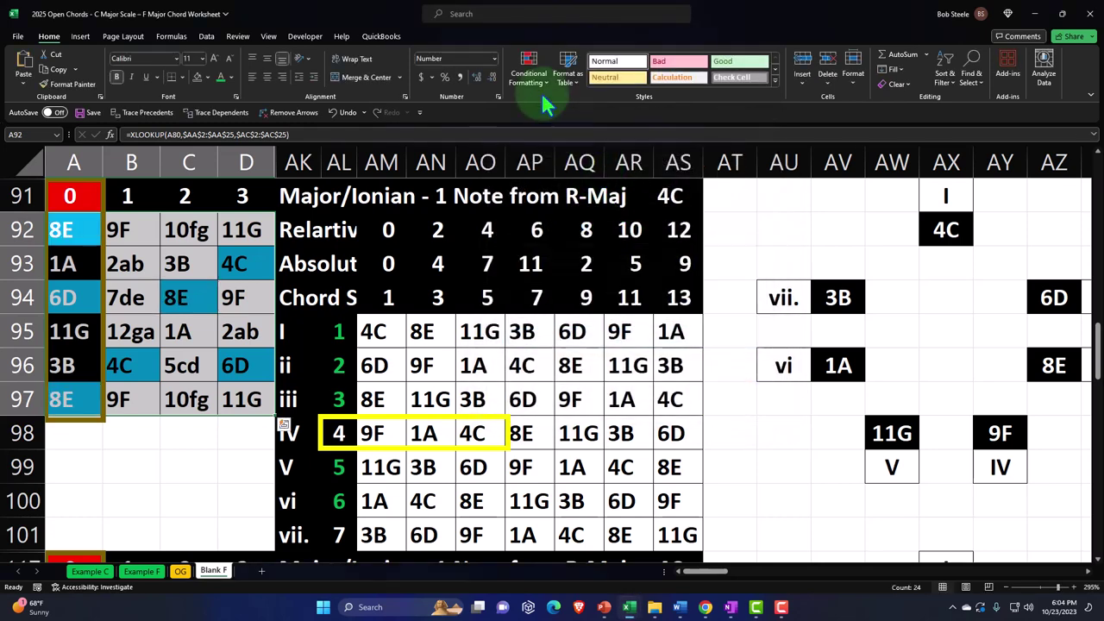
Add an Equal To highlight rule to A92:D97 matching AM98, using a custom format with light blue fill
click(529, 71)
mouse_move(570, 105)
click(649, 182)
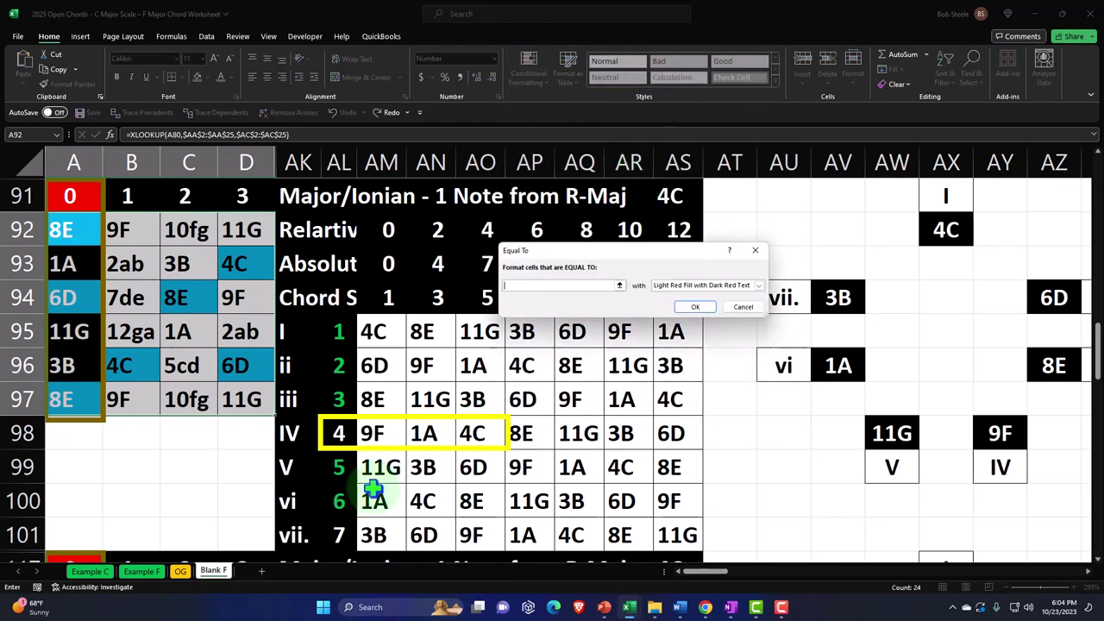
click(375, 435)
click(741, 285)
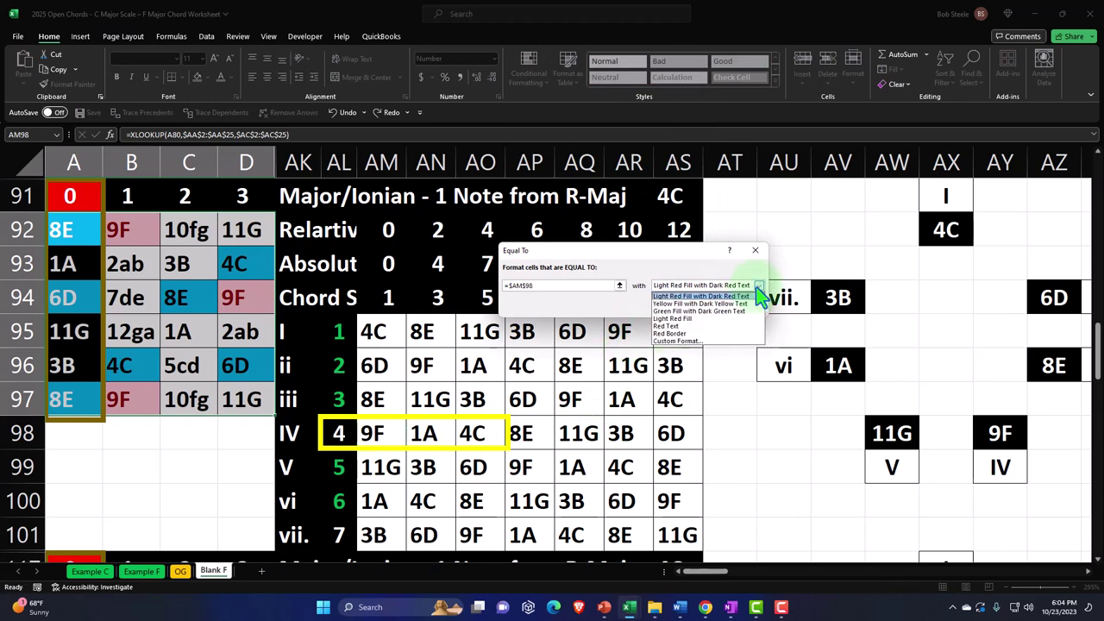
click(712, 352)
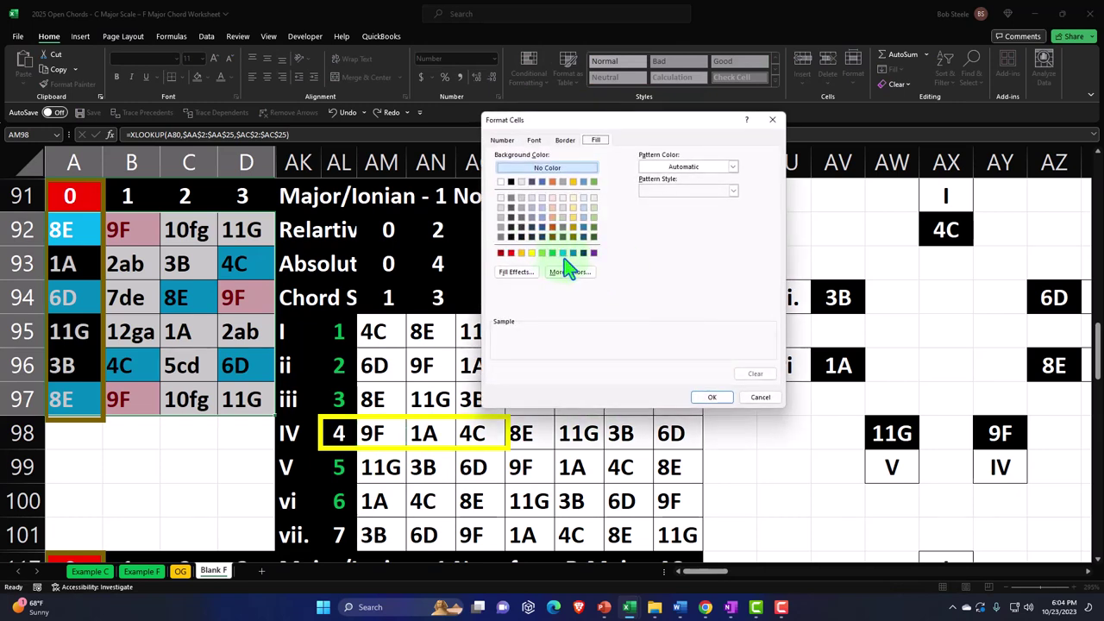
click(563, 253)
click(699, 396)
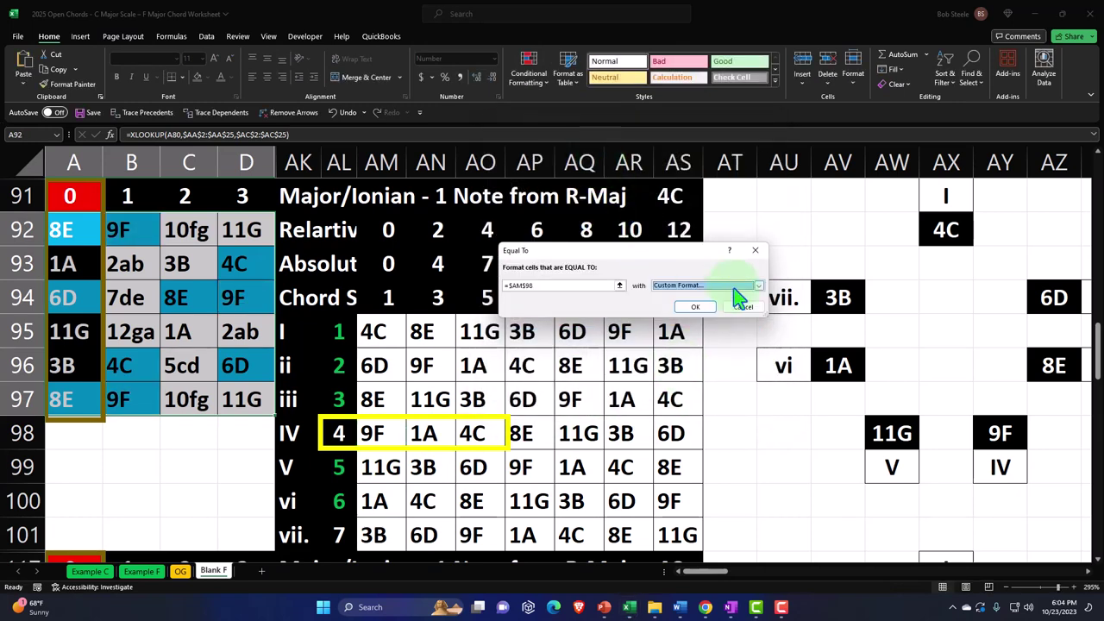
click(699, 309)
Add an Equal To highlight rule to A92:D97 matching AM99, using a custom format with light blue fill
click(529, 71)
mouse_move(565, 106)
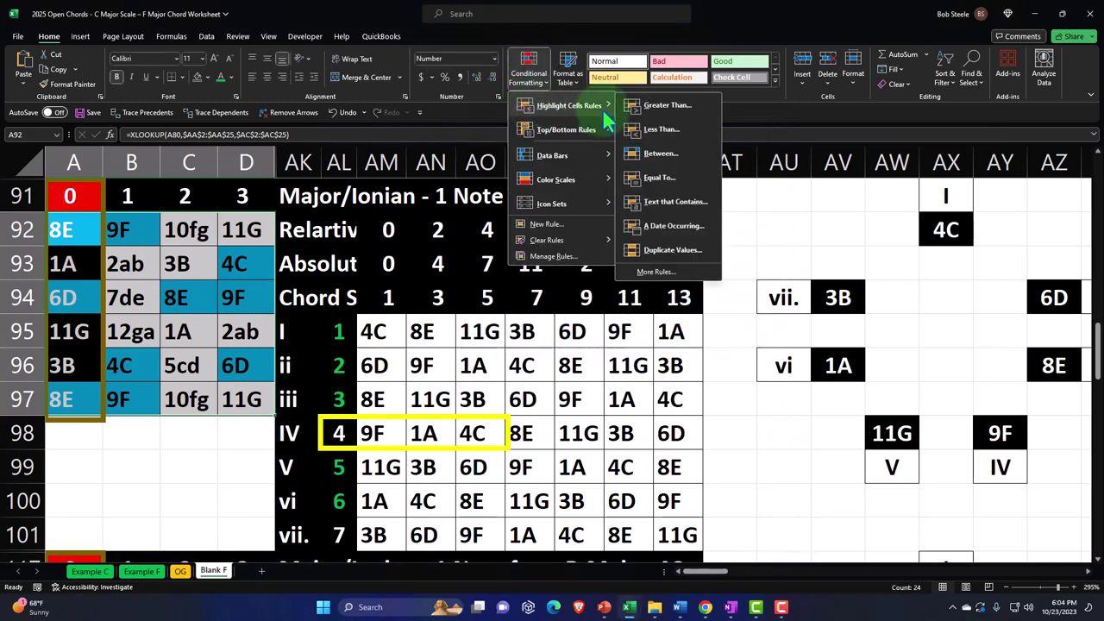
click(656, 178)
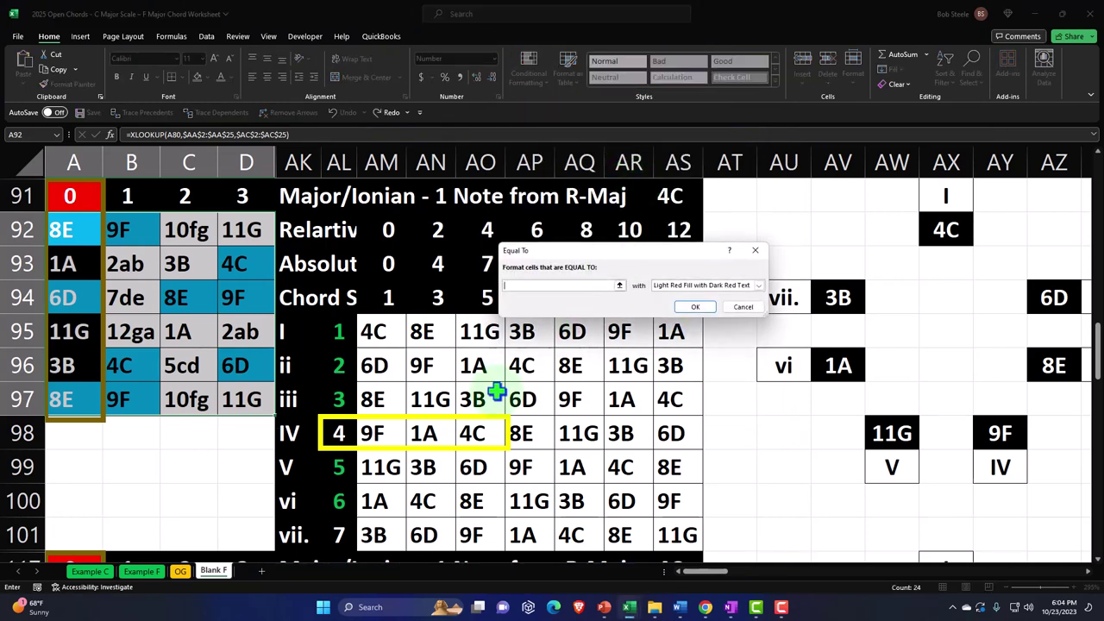
click(380, 466)
click(724, 286)
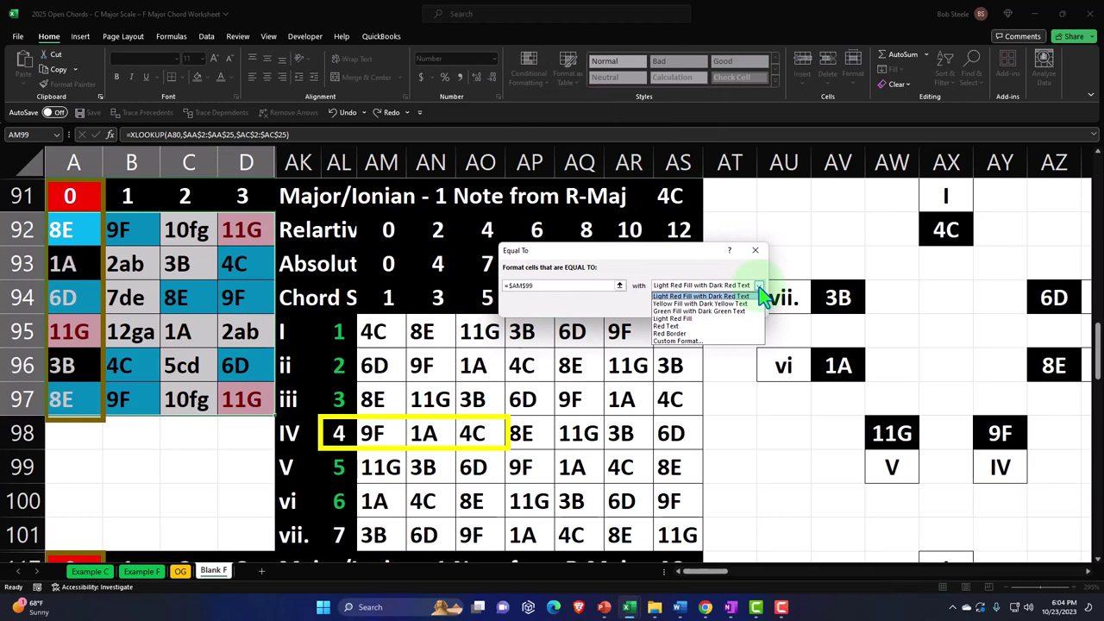
click(709, 347)
click(563, 254)
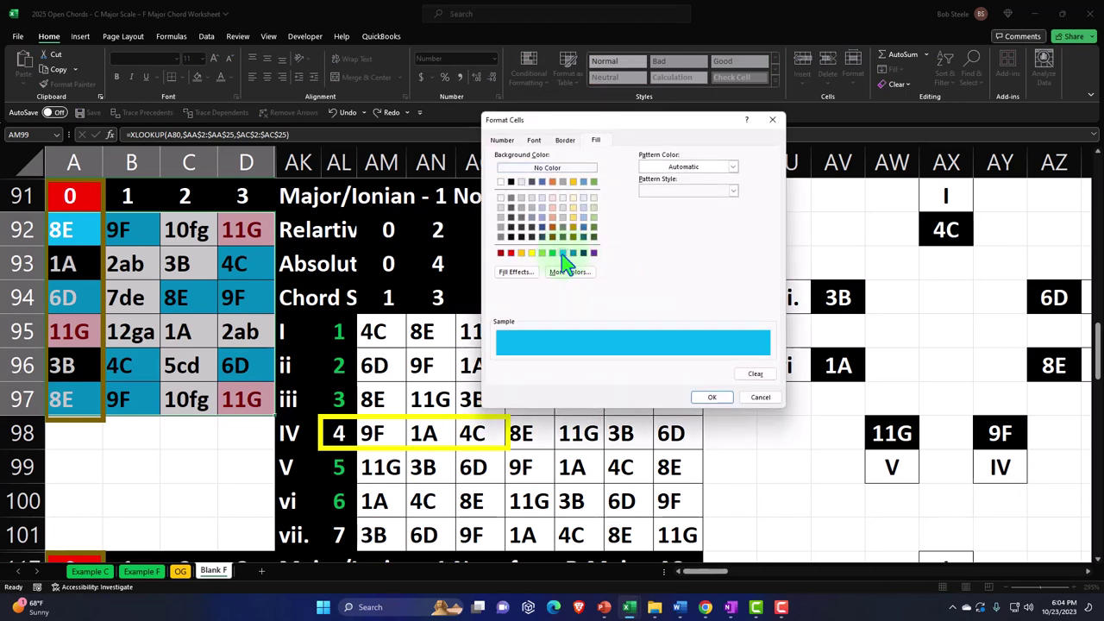
click(709, 397)
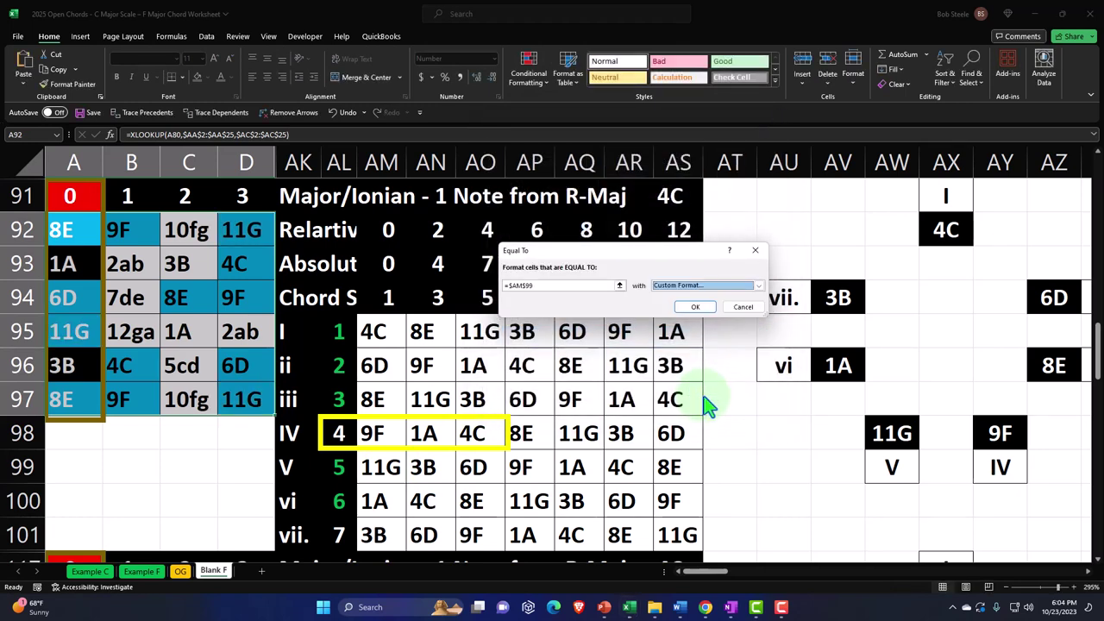
click(696, 307)
Add an Equal To highlight rule to A92:D97 matching AM100, using a custom format with light blue fill
click(531, 78)
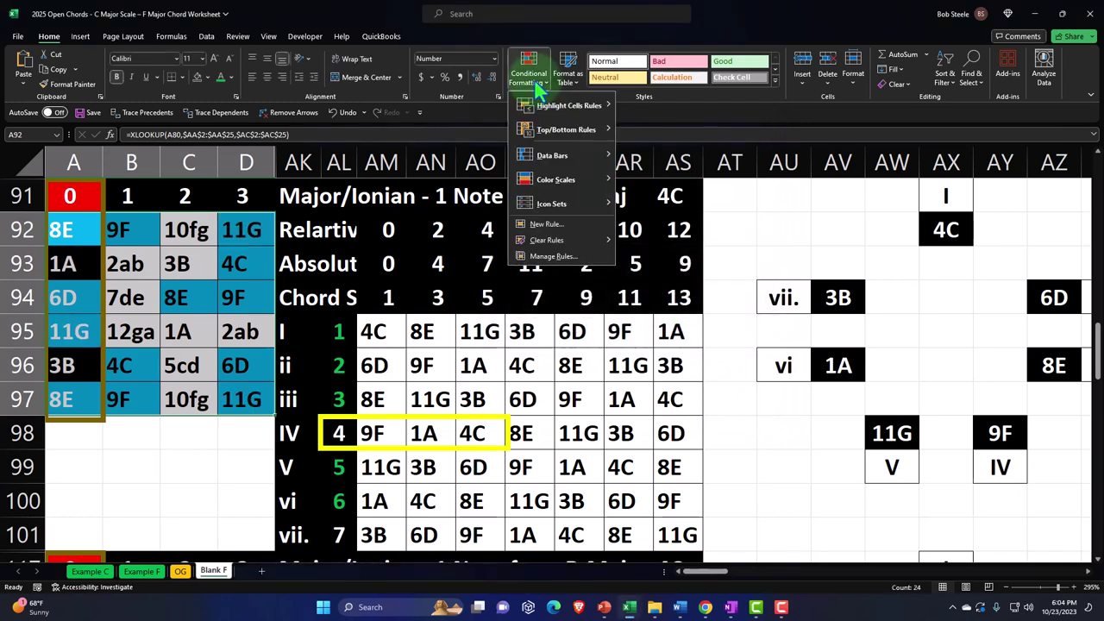
mouse_move(553, 98)
click(648, 177)
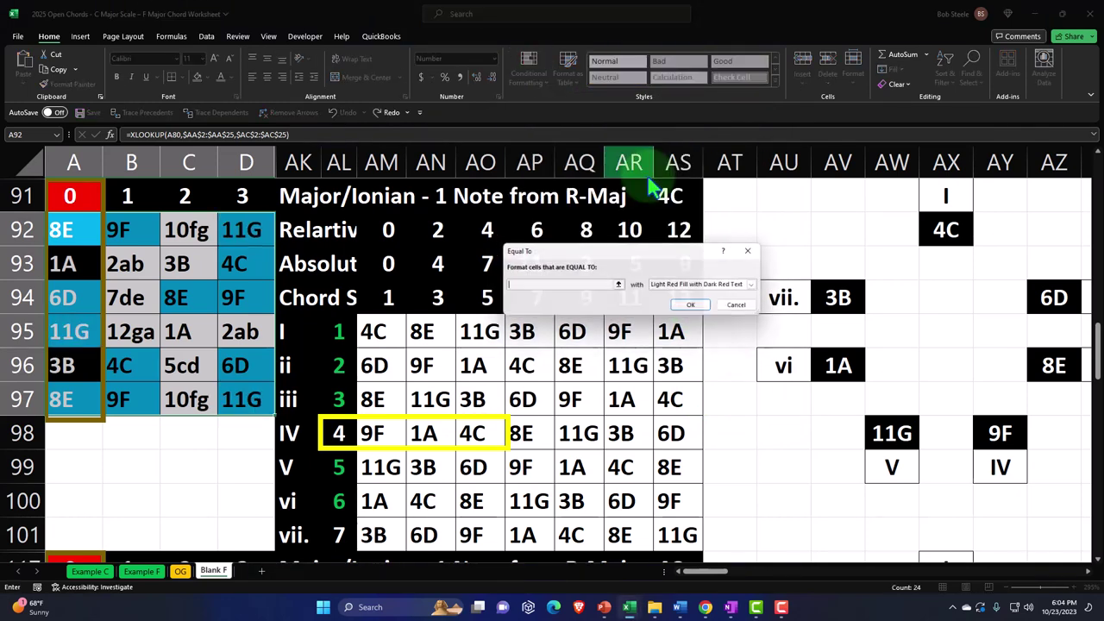
click(379, 500)
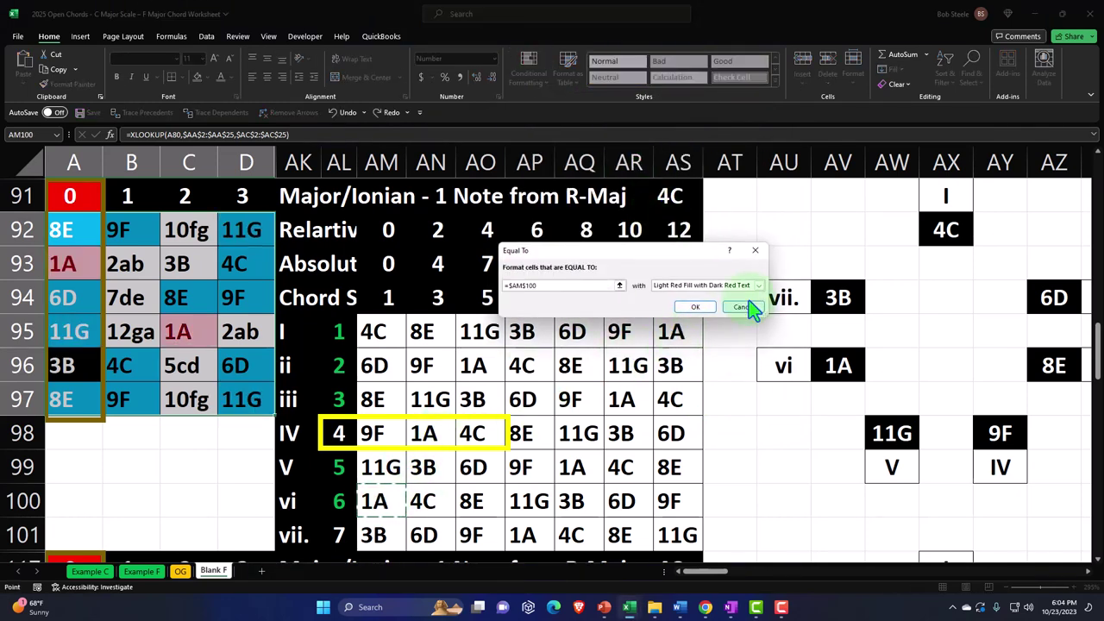
click(759, 286)
click(703, 341)
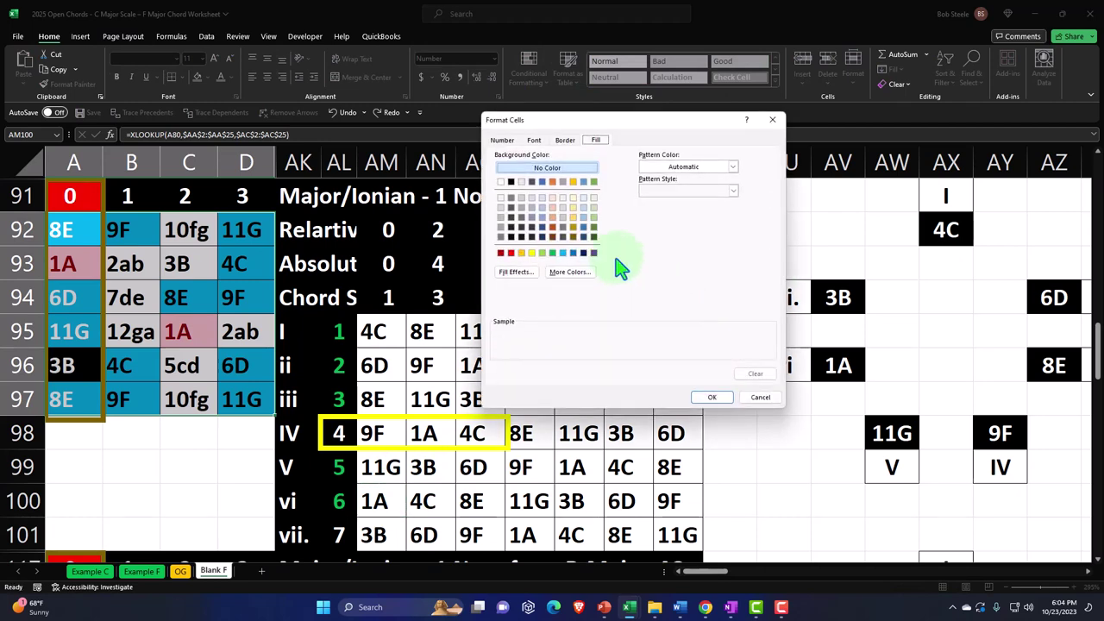
click(563, 253)
click(712, 397)
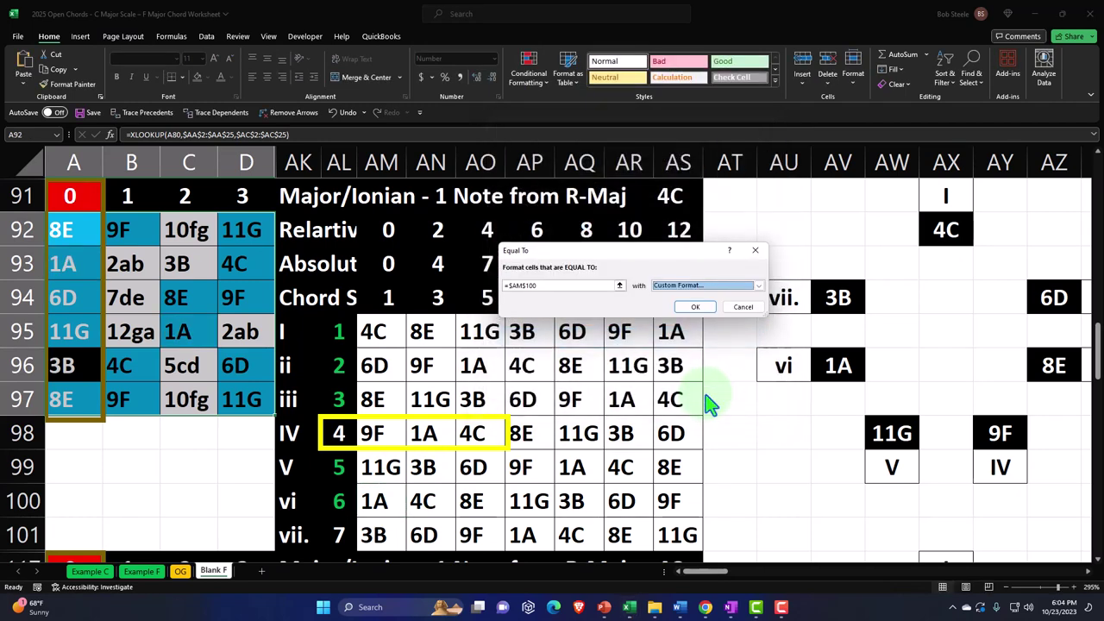
click(694, 309)
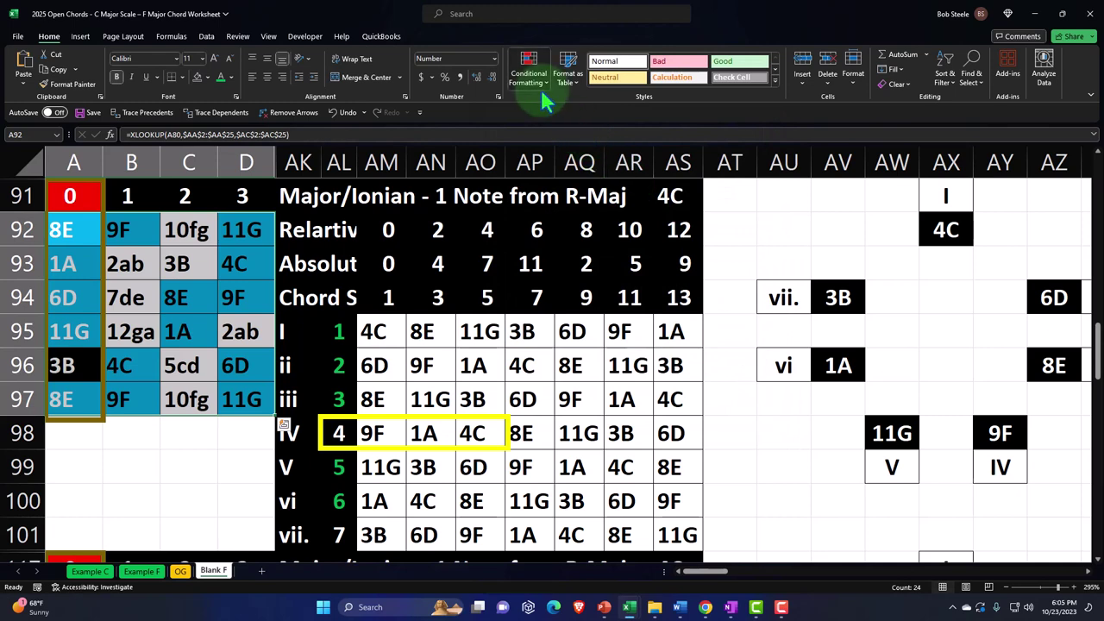
Add an Equal To highlight rule to A92:D97 matching AM101, using a custom format with light blue fill
click(529, 69)
mouse_move(570, 106)
click(657, 177)
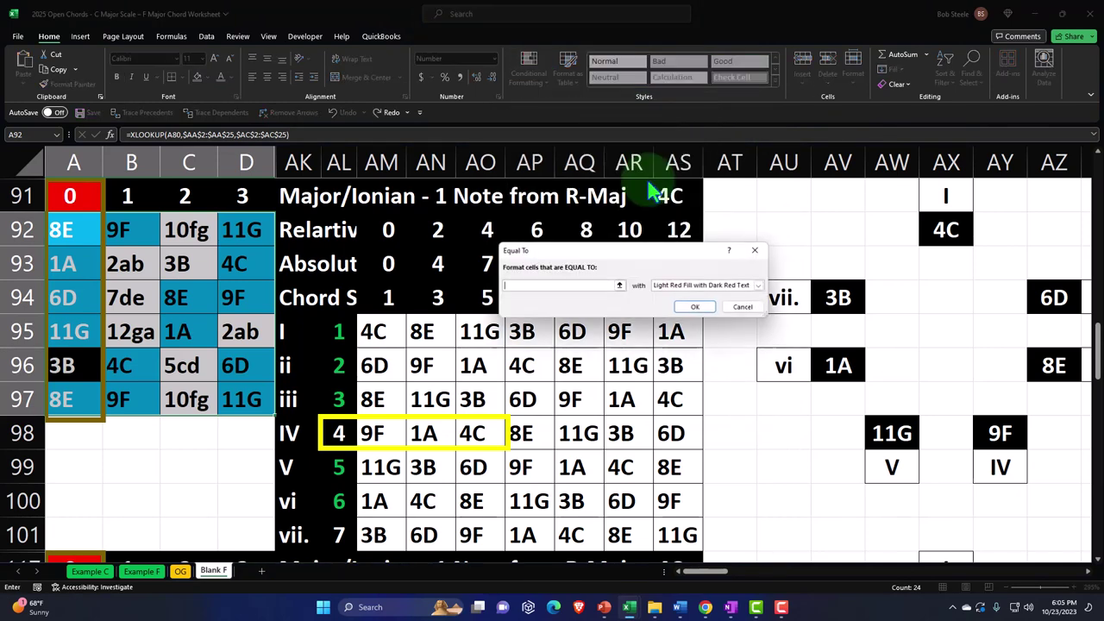
click(382, 529)
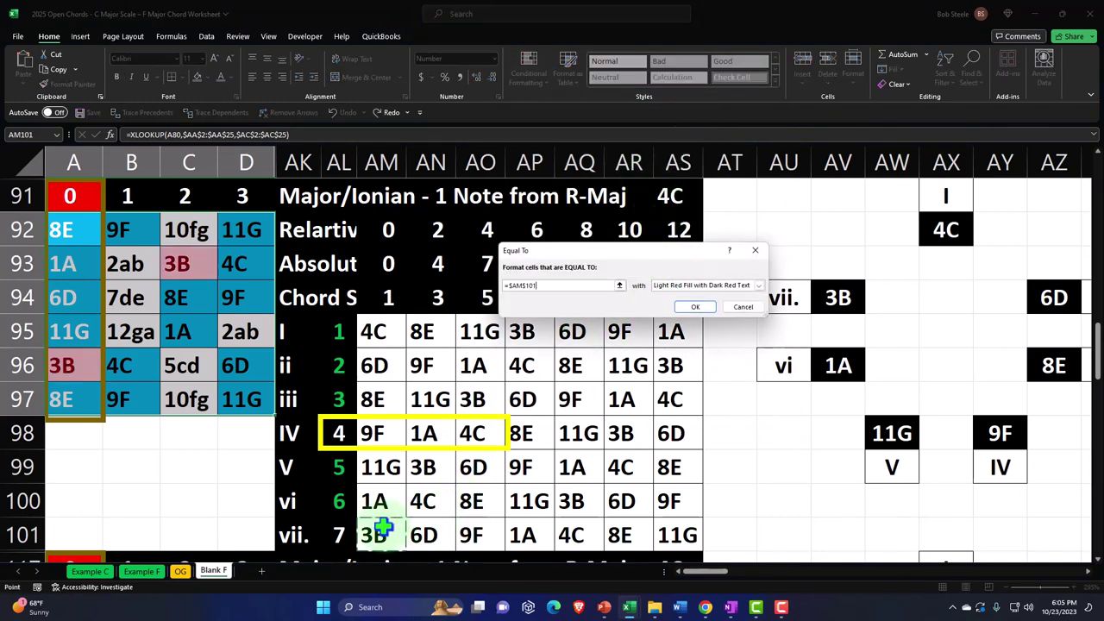
click(758, 285)
click(682, 341)
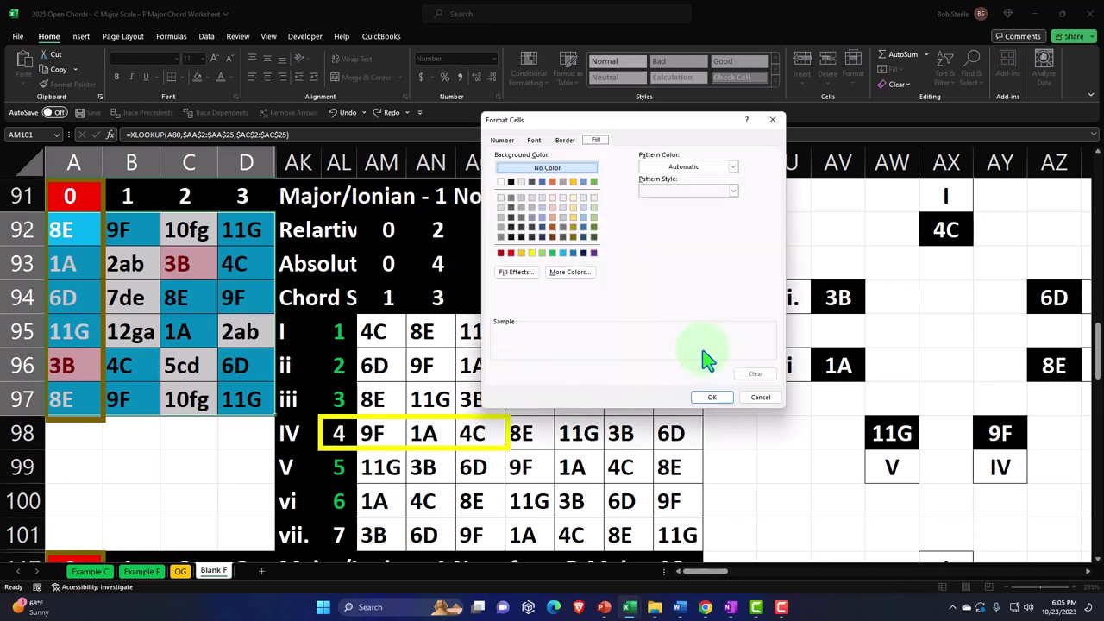
click(566, 253)
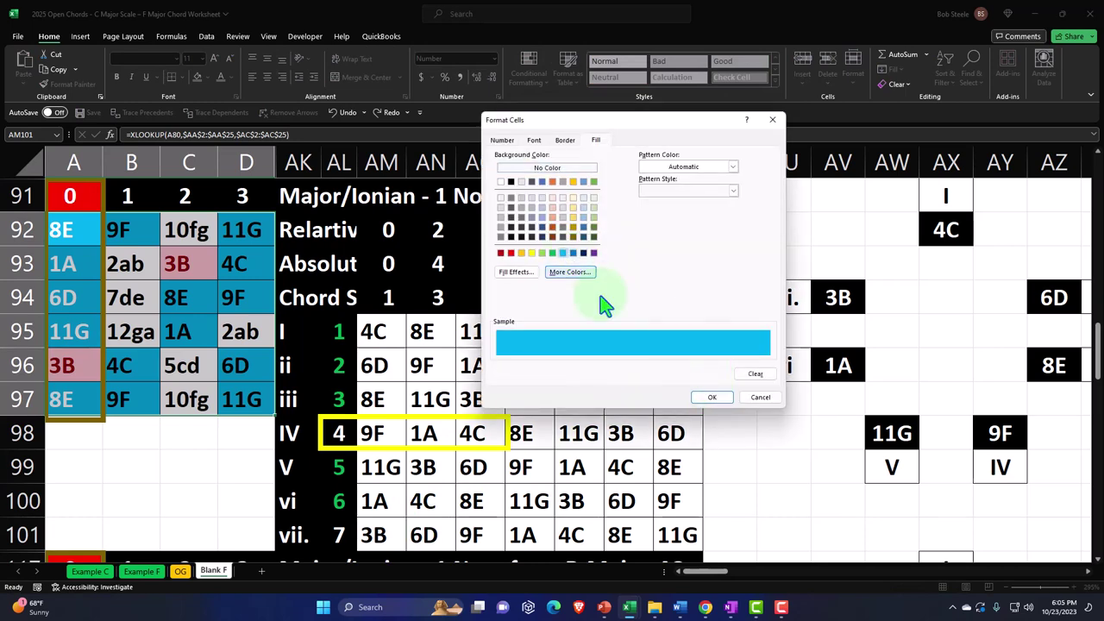
click(702, 399)
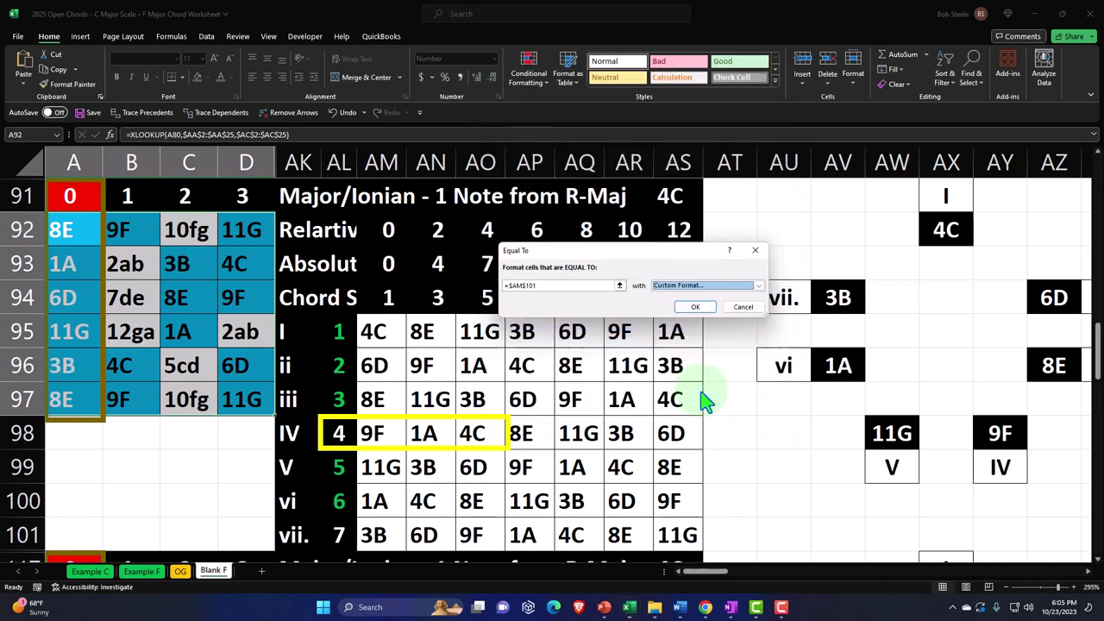
click(695, 307)
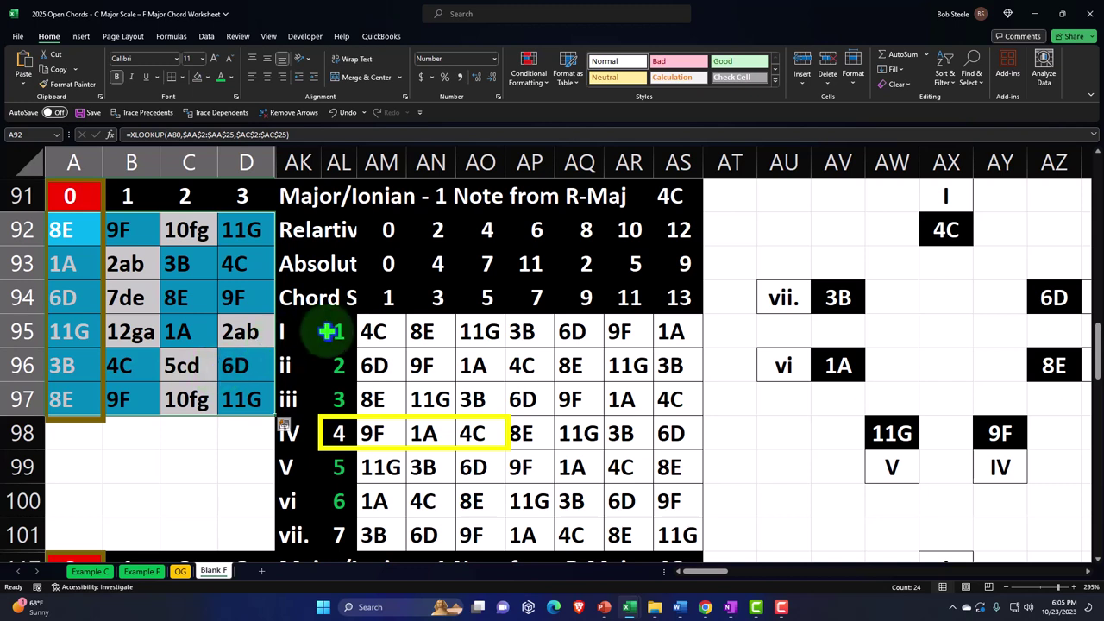
Add an Equal To highlight rule to A92:D97 matching AM95, using a custom format with green fill
click(518, 76)
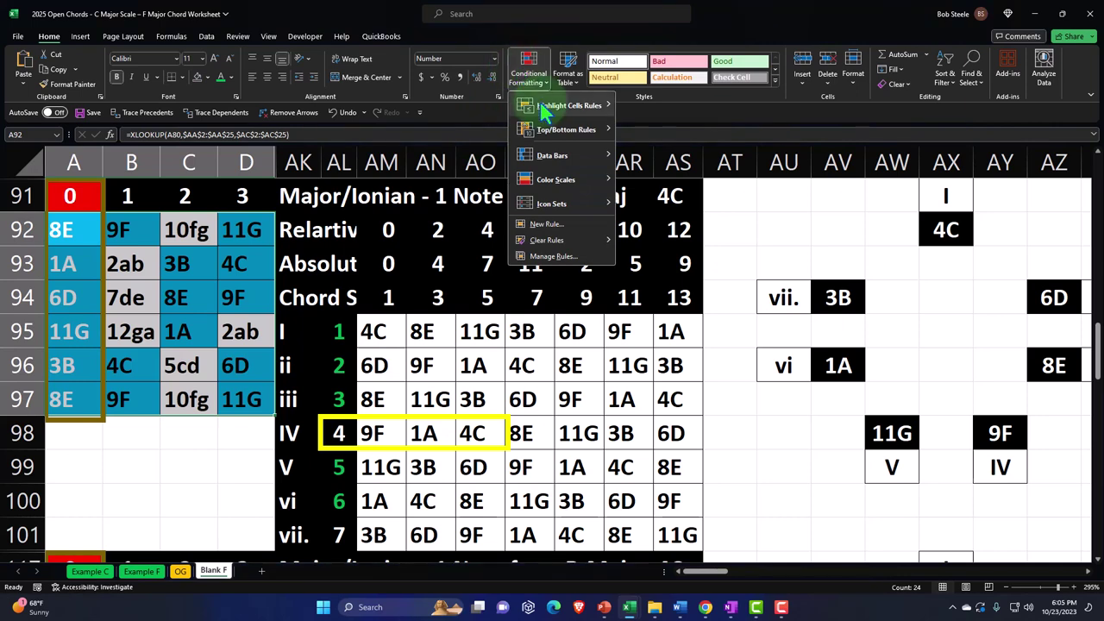
mouse_move(544, 103)
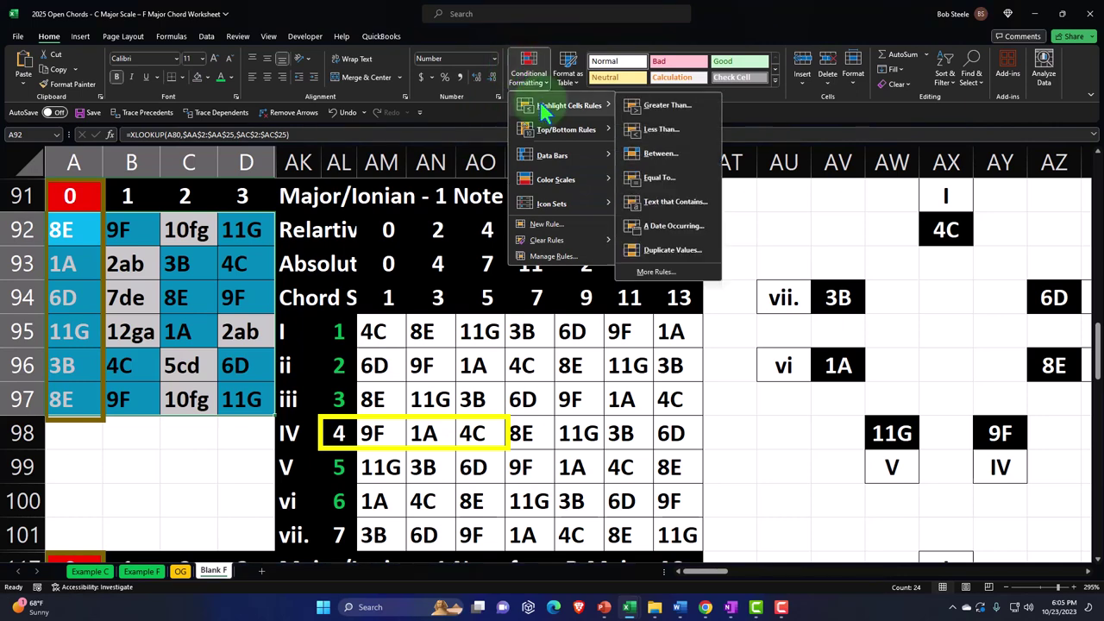
click(640, 181)
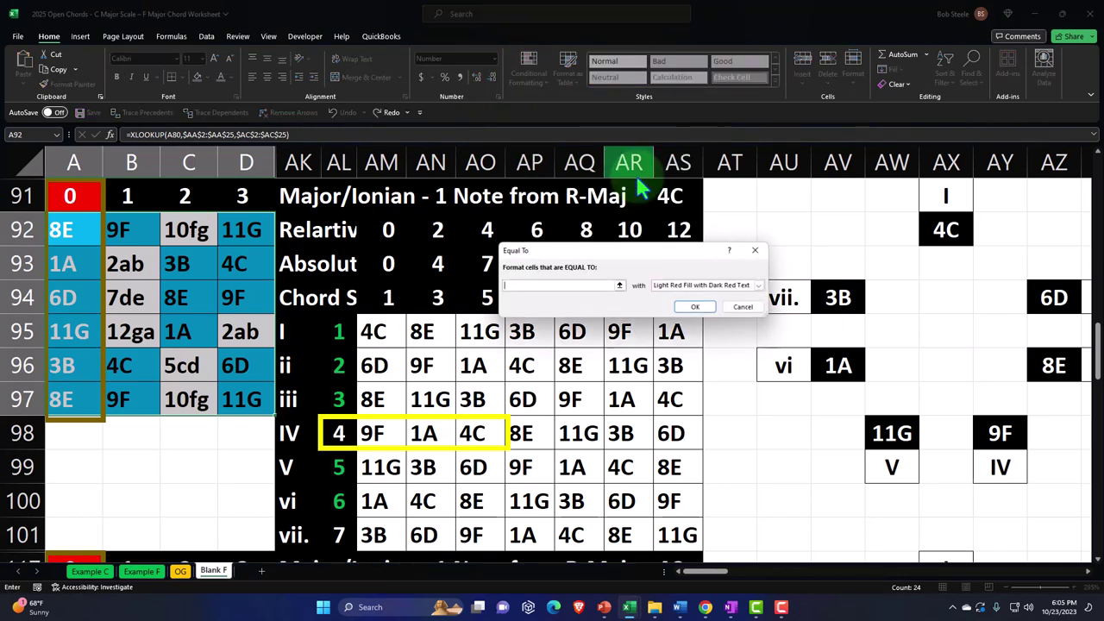
click(373, 332)
click(759, 286)
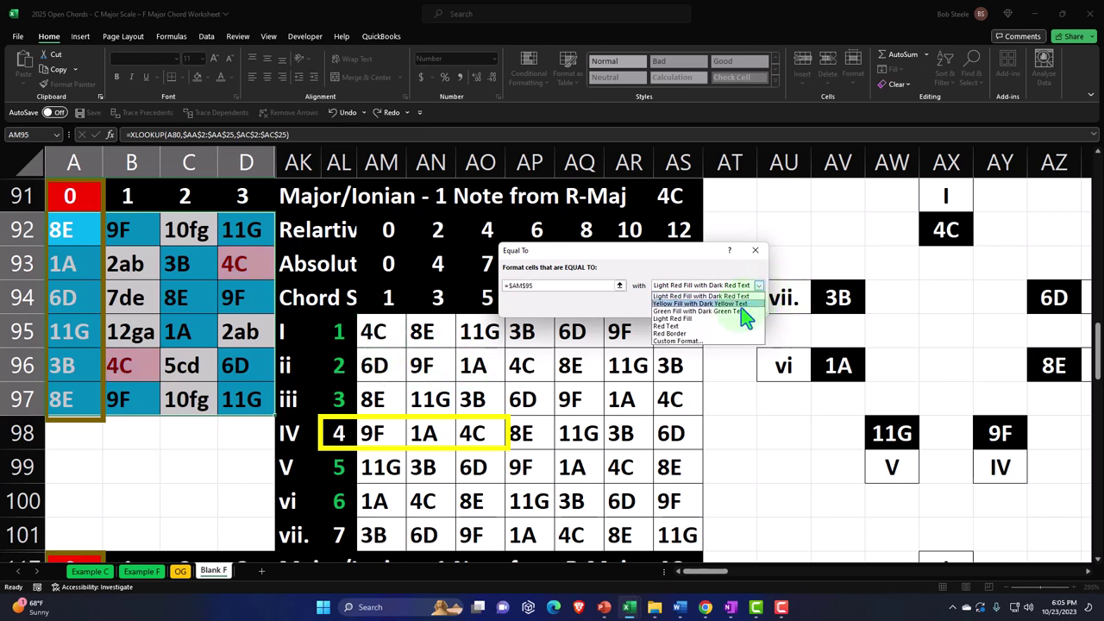
click(677, 340)
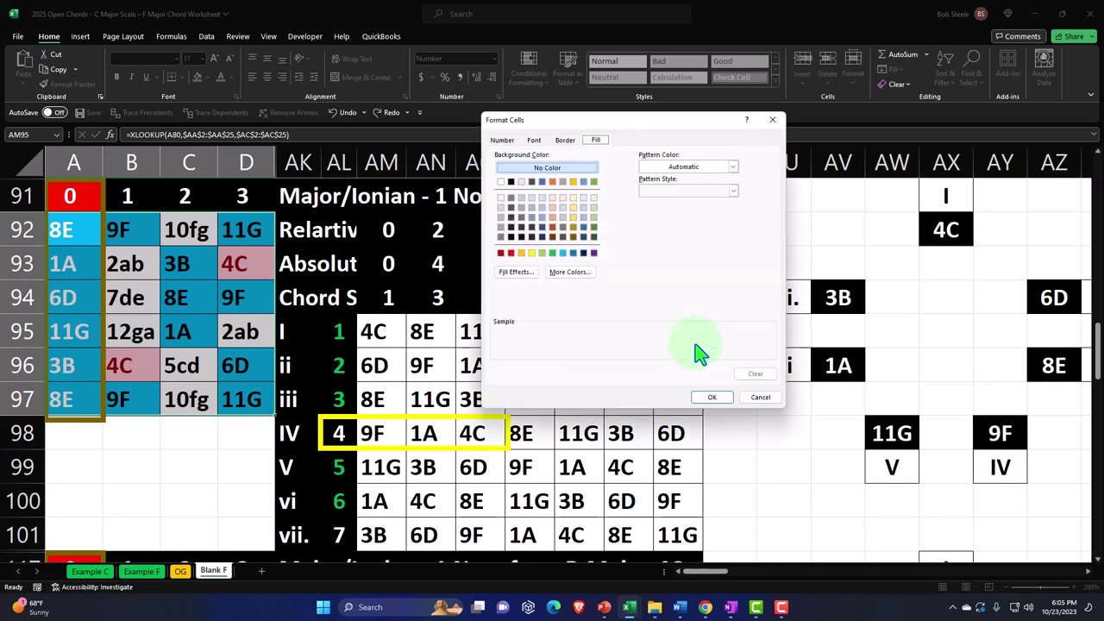
click(553, 253)
click(714, 399)
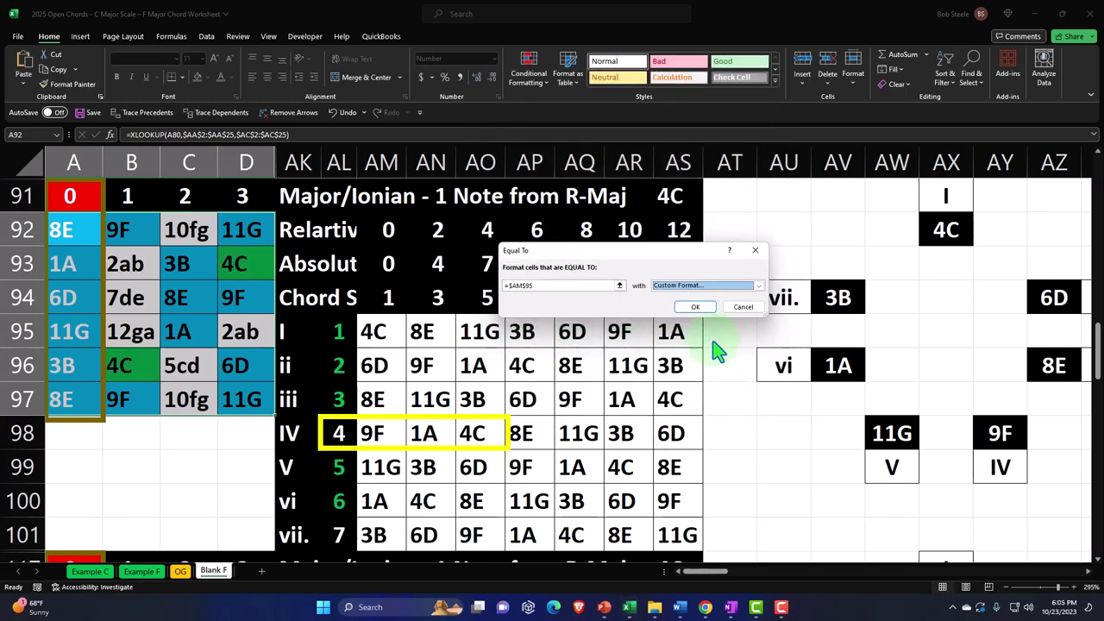
click(697, 308)
Add an Equal To highlight rule to A92:D97 matching AM96, using a custom format with green fill
click(528, 69)
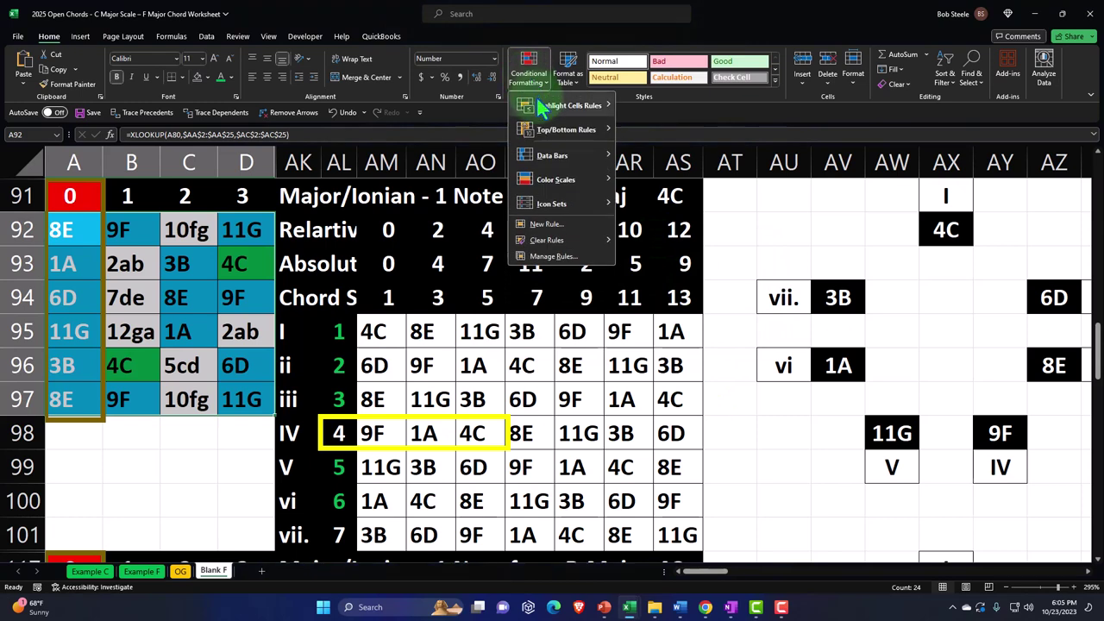
mouse_move(540, 100)
click(659, 177)
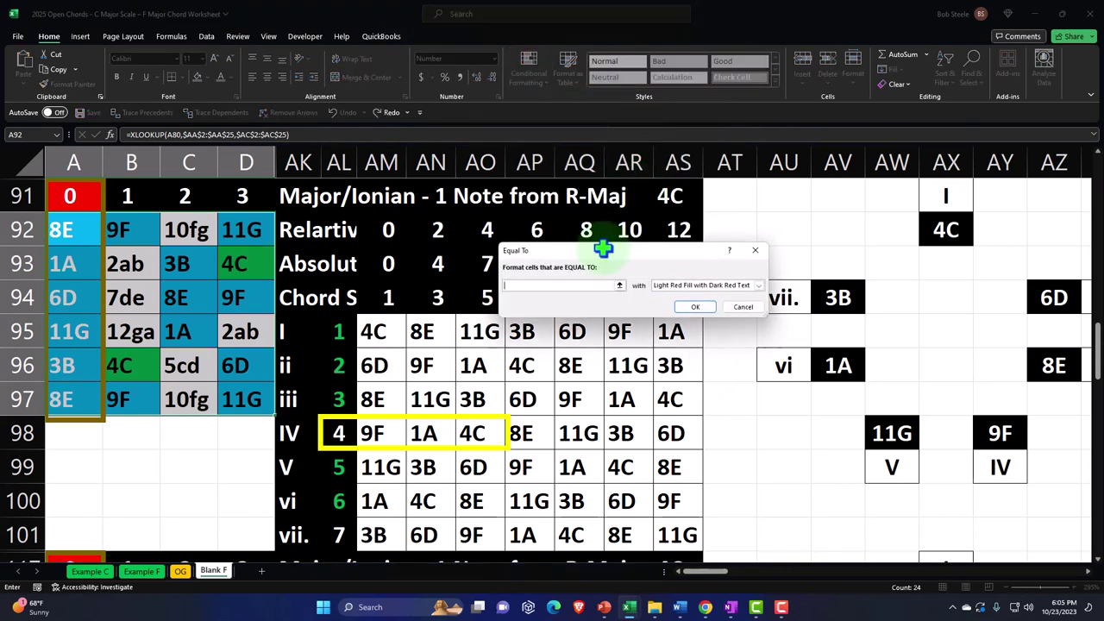
click(373, 367)
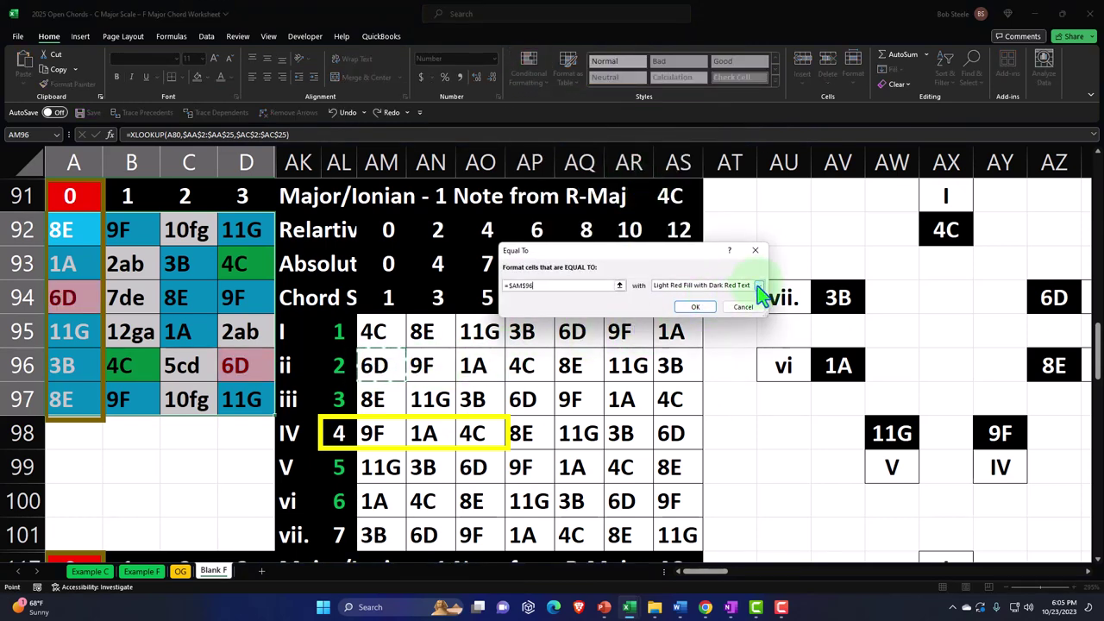
click(759, 285)
click(696, 333)
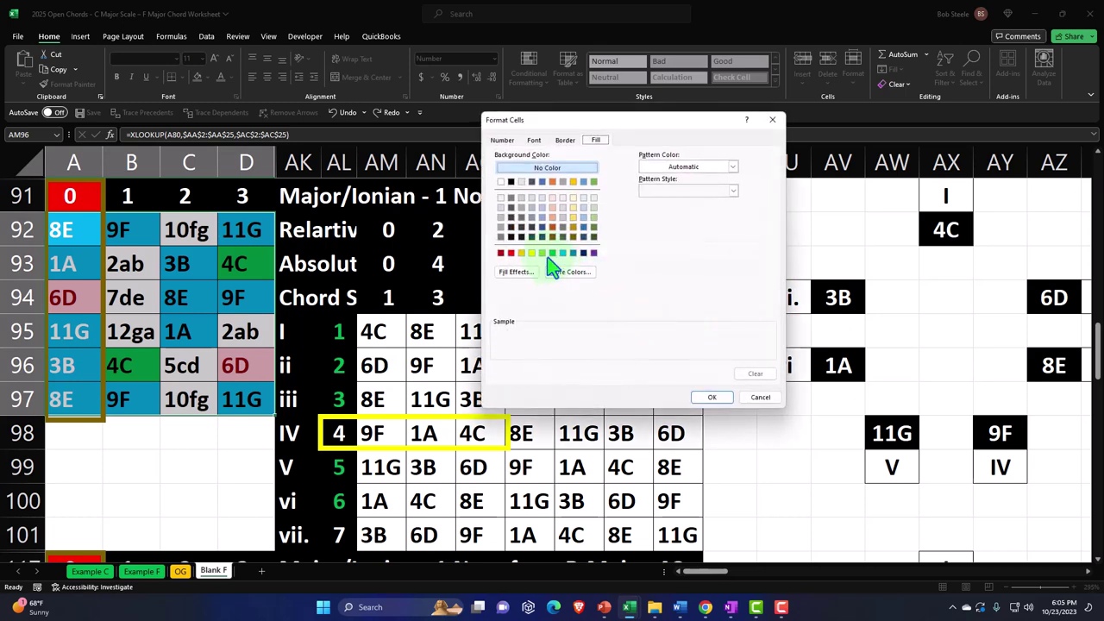
click(553, 252)
click(712, 396)
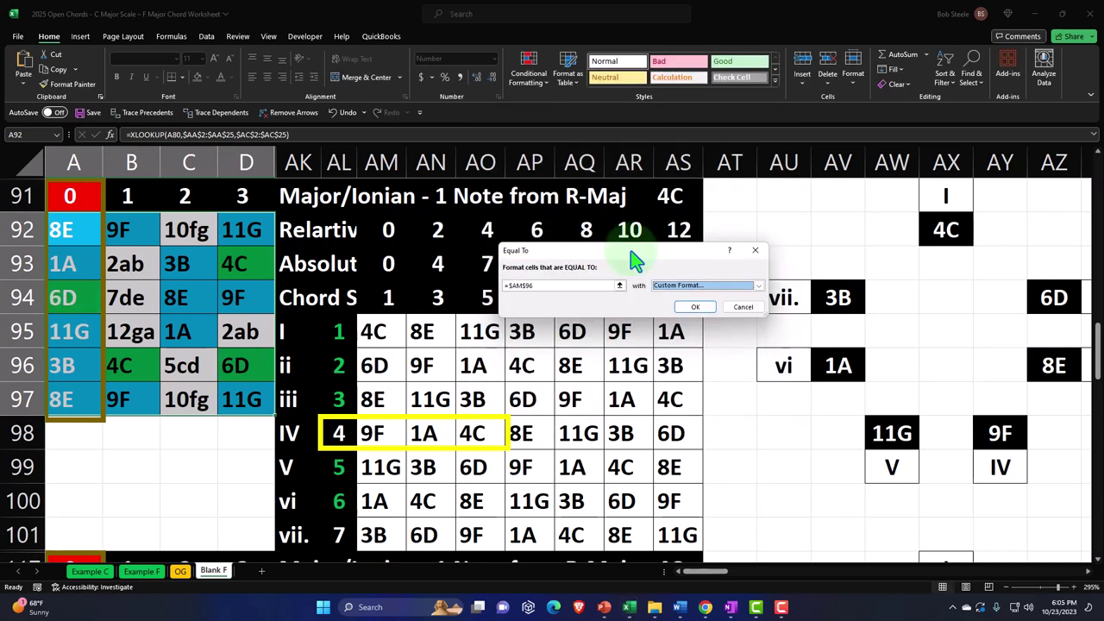
click(695, 307)
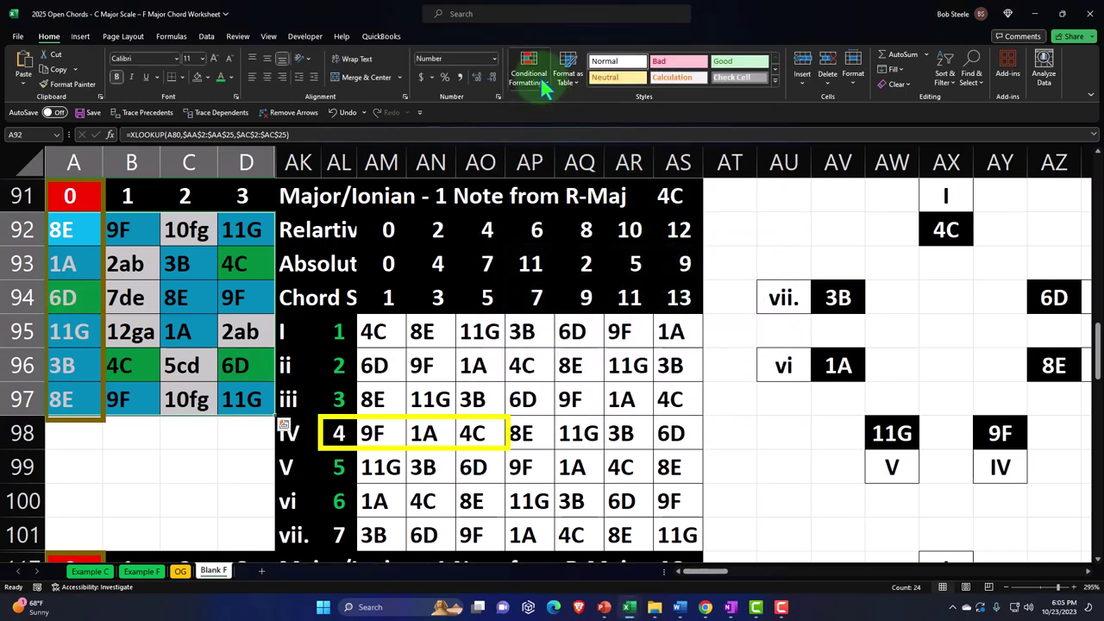
Add an Equal To highlight rule to A92:D97 matching AM97, using a custom format with green fill
click(529, 70)
mouse_move(550, 108)
click(646, 172)
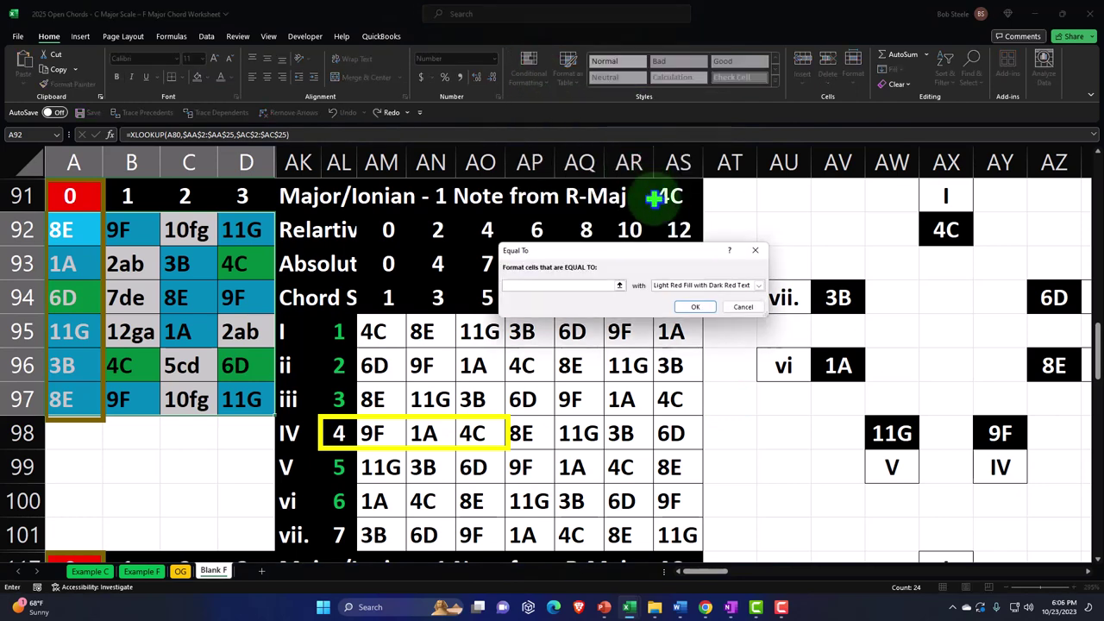
click(384, 391)
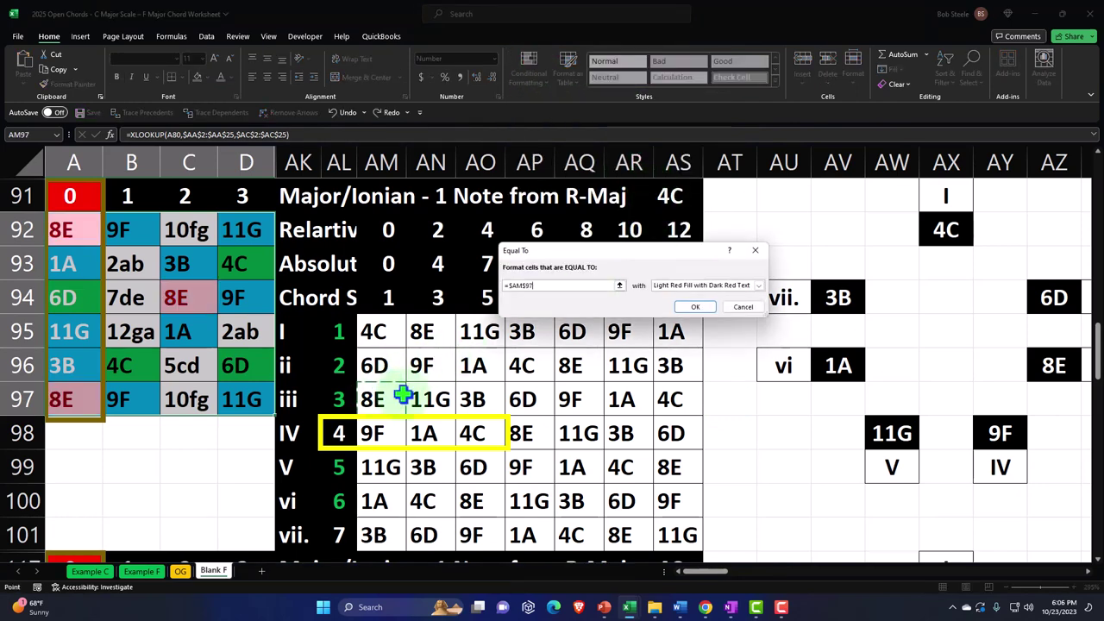
click(757, 286)
click(708, 349)
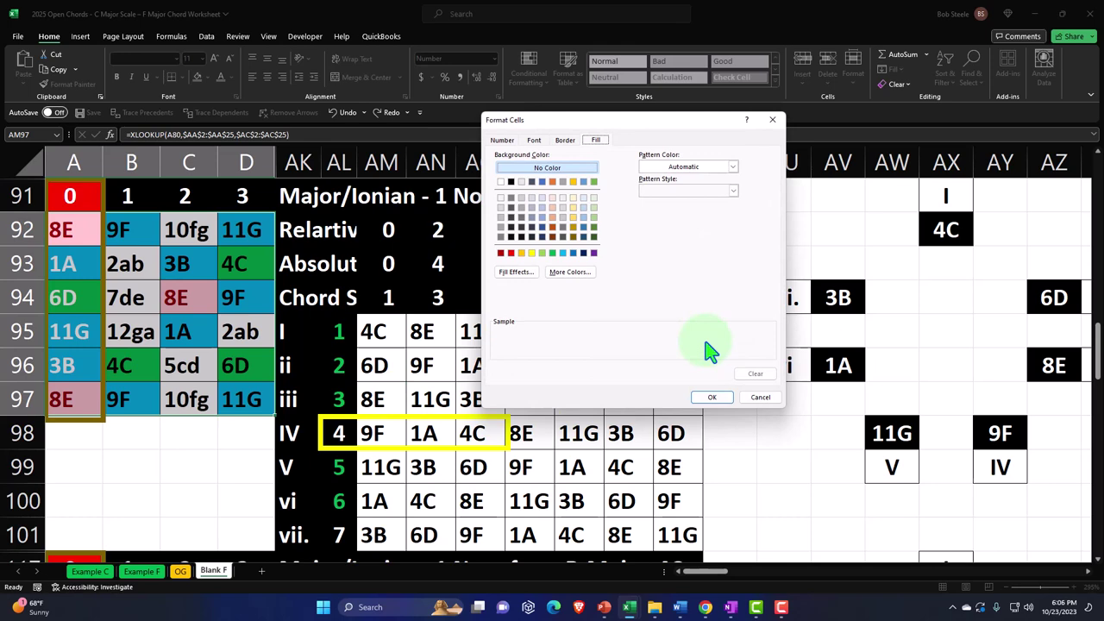
click(552, 253)
click(726, 401)
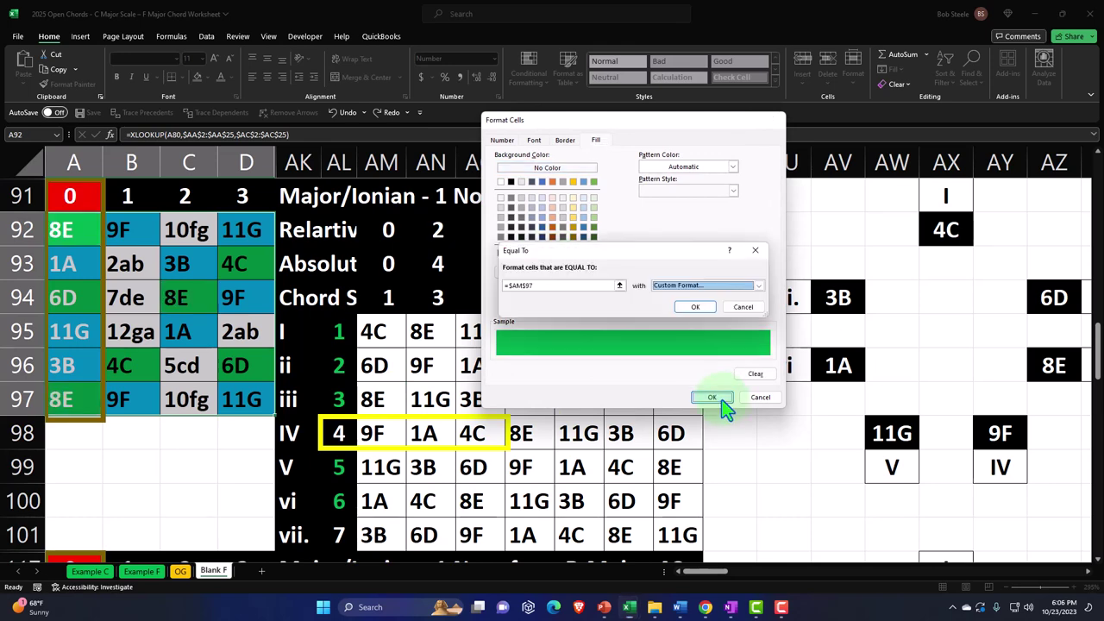
click(696, 307)
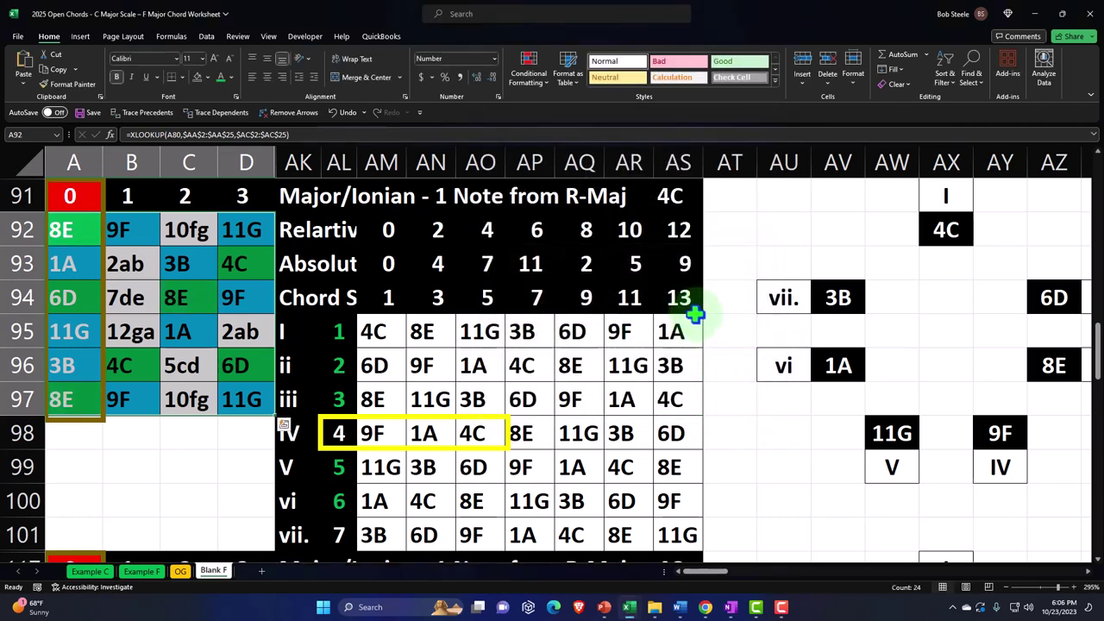
Try an Equal To highlight rule on A92:D97 matching AM99 with Green Fill with Dark Green Text, and undo it
click(529, 71)
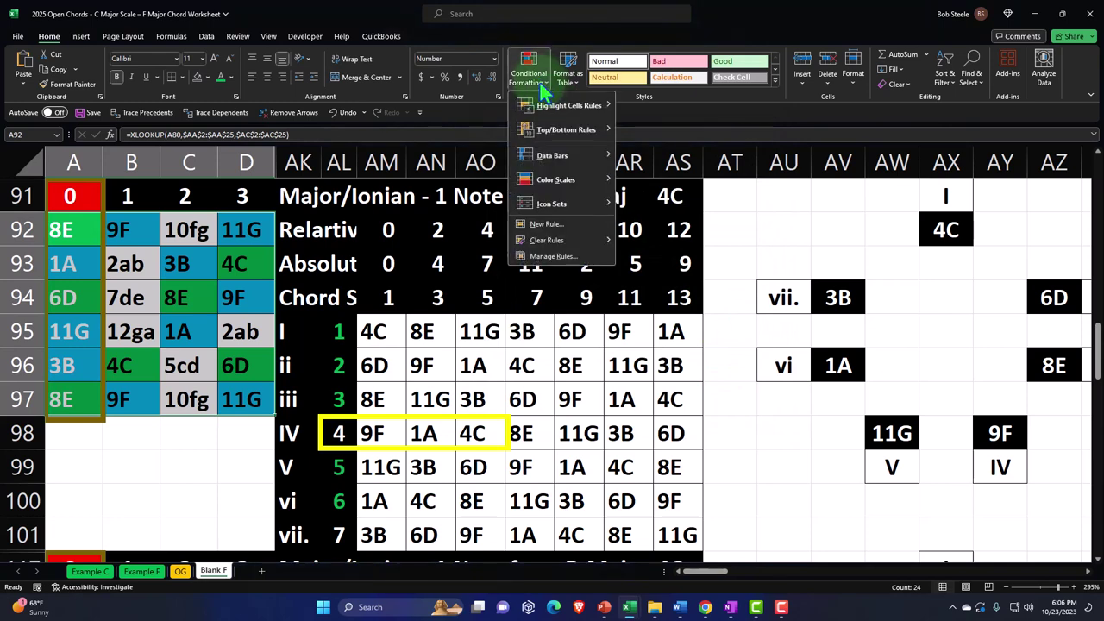
mouse_move(570, 105)
click(657, 178)
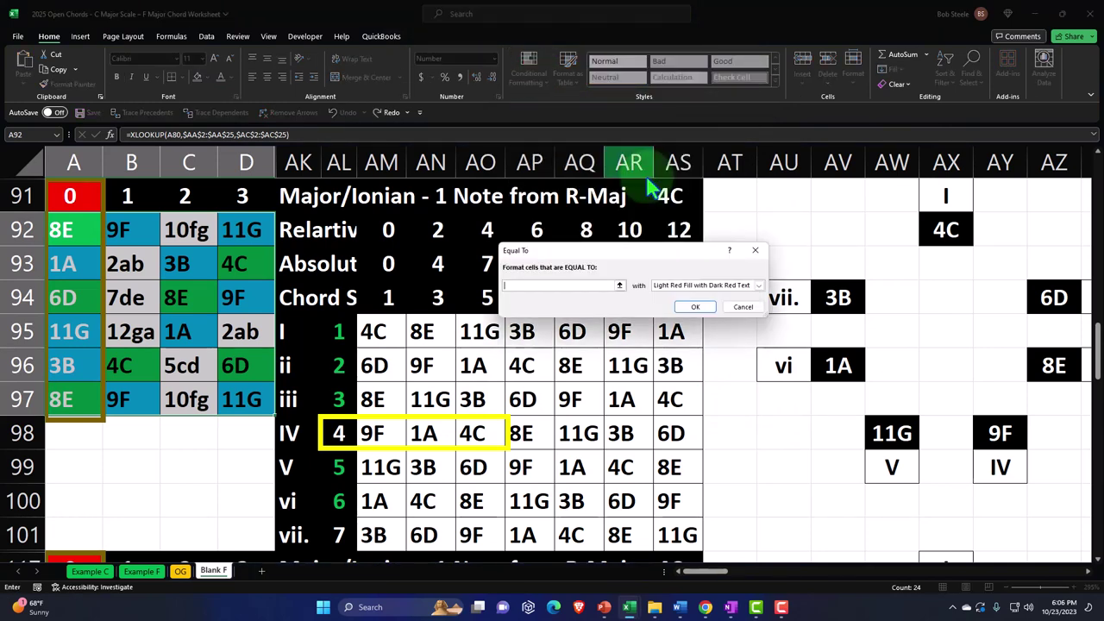
click(382, 466)
click(759, 285)
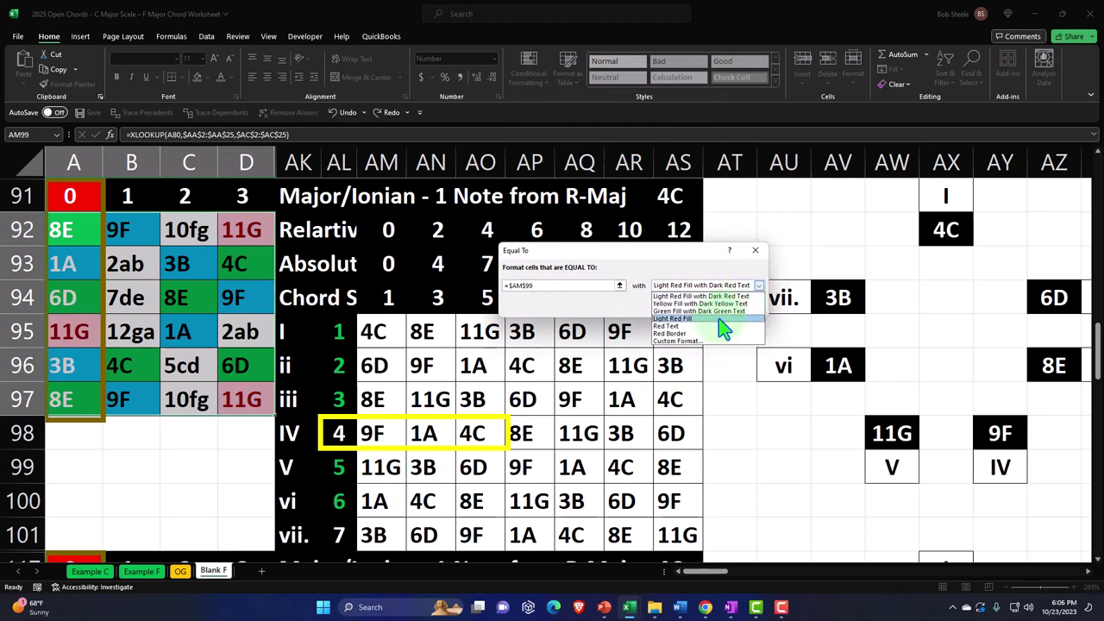
click(713, 310)
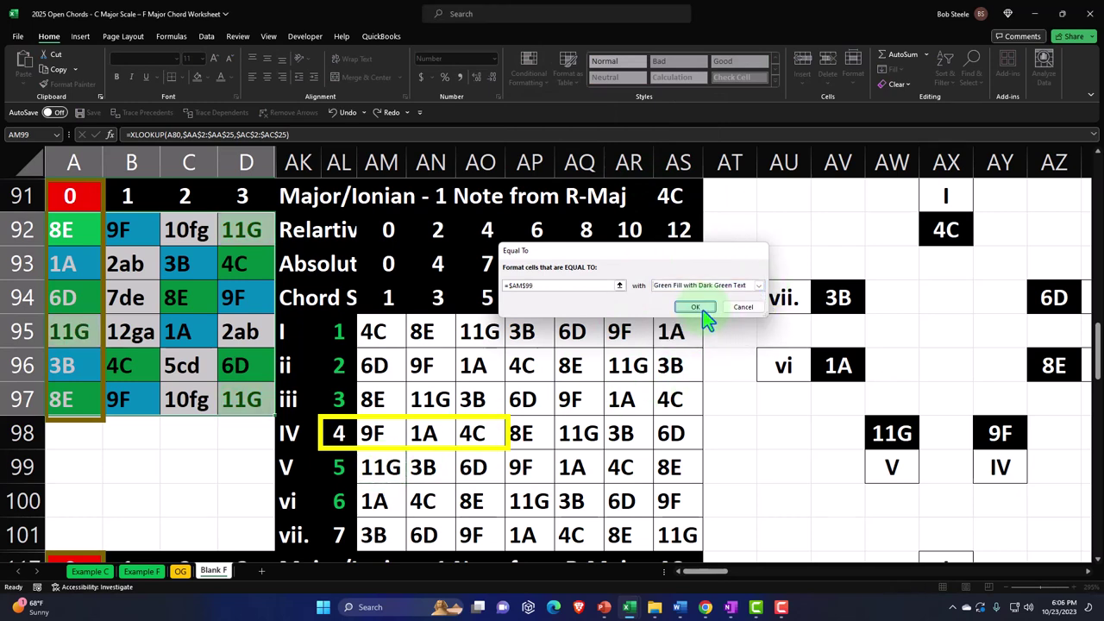
click(708, 308)
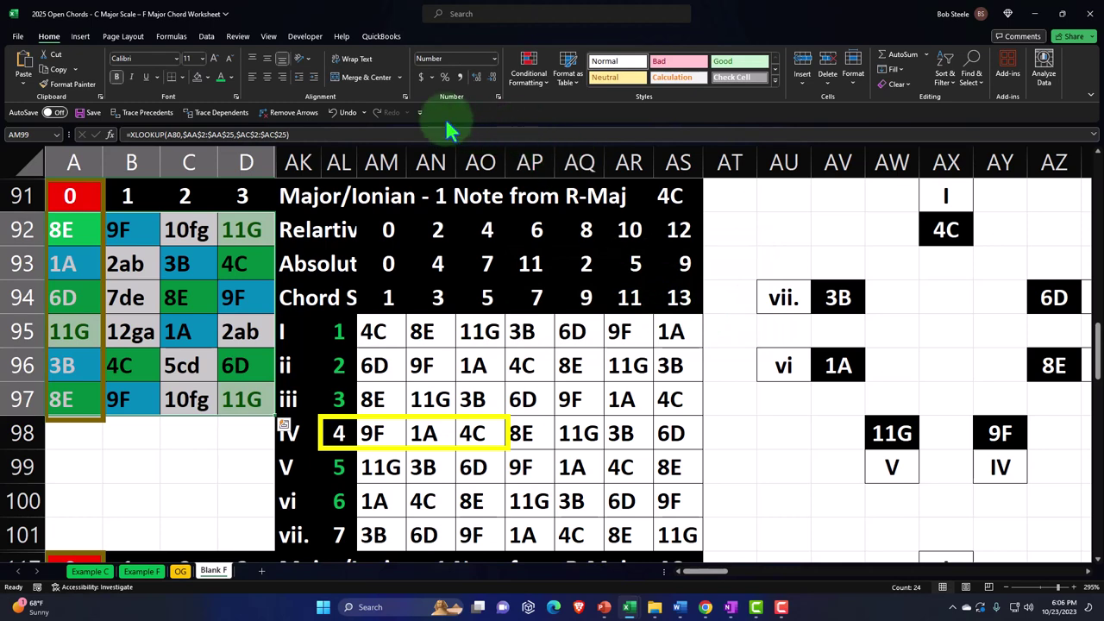
click(348, 113)
Add an Equal To highlight rule to A92:D97 matching AM99, using a custom format with green fill
click(528, 69)
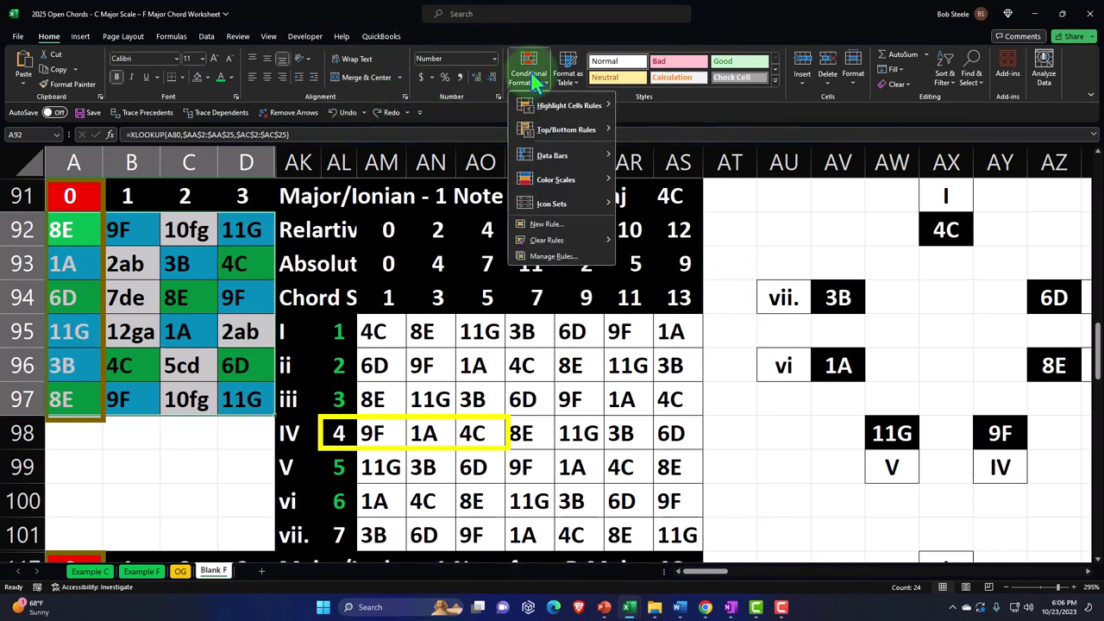
mouse_move(565, 112)
click(659, 177)
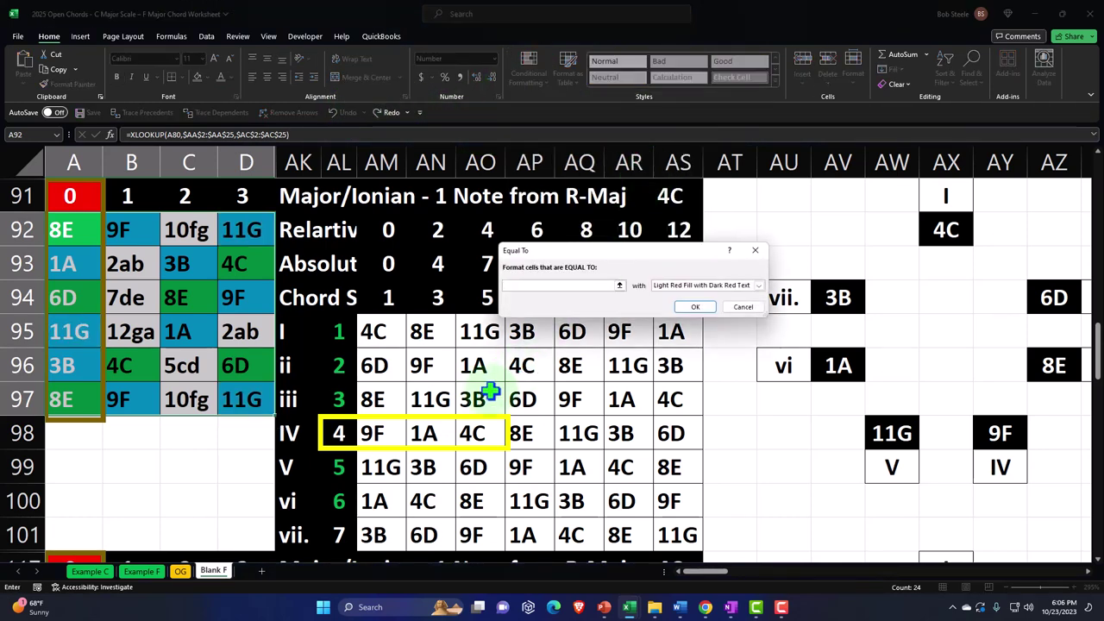
click(386, 466)
click(758, 285)
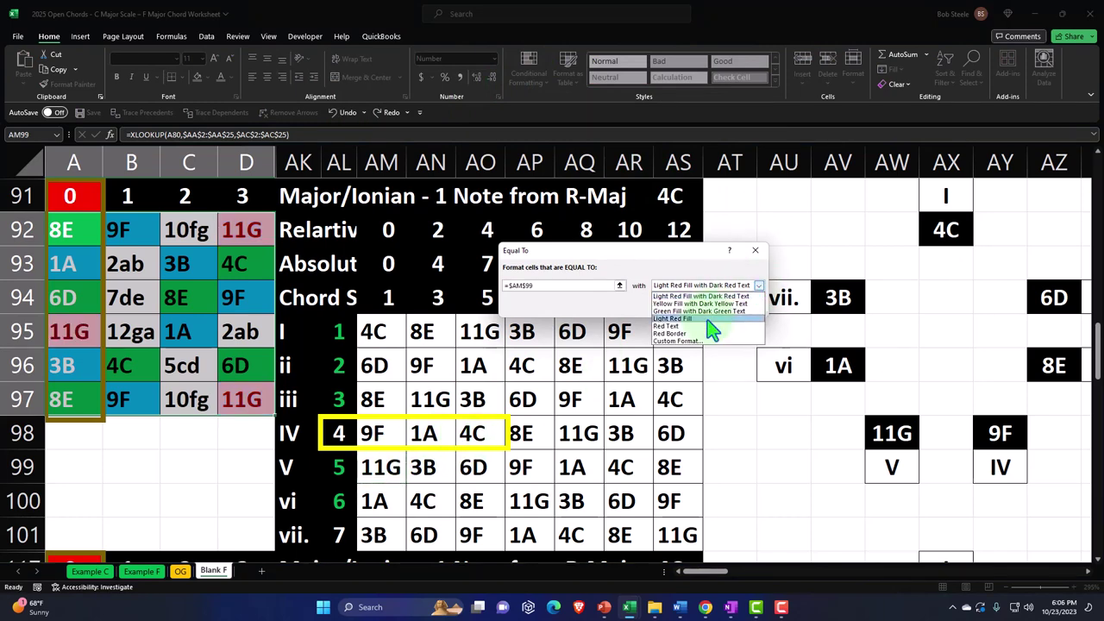
click(695, 341)
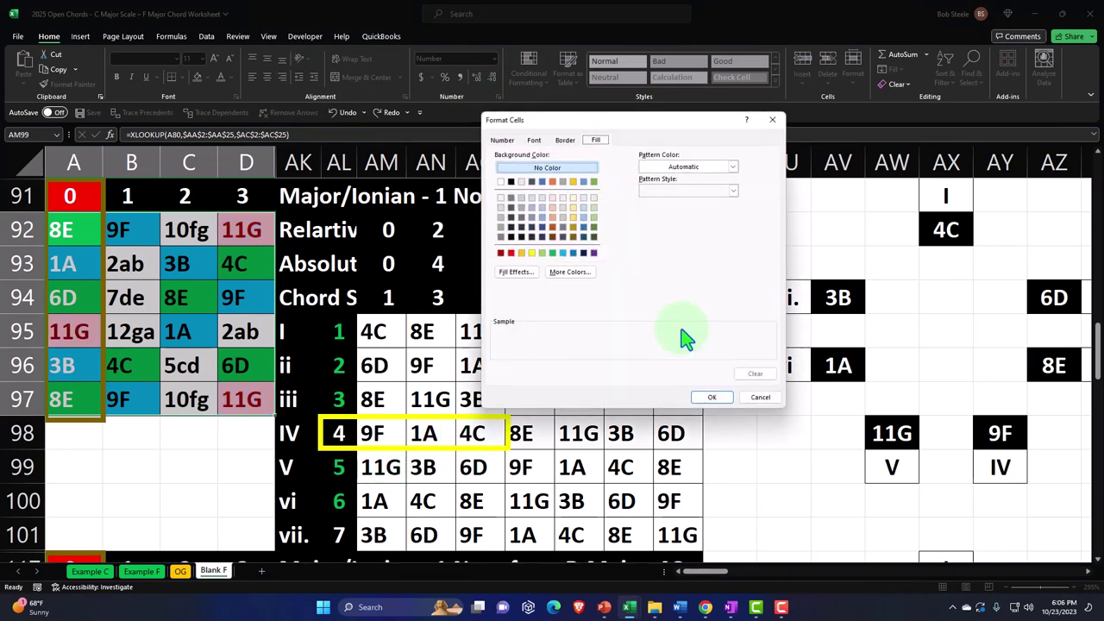
click(553, 253)
click(713, 397)
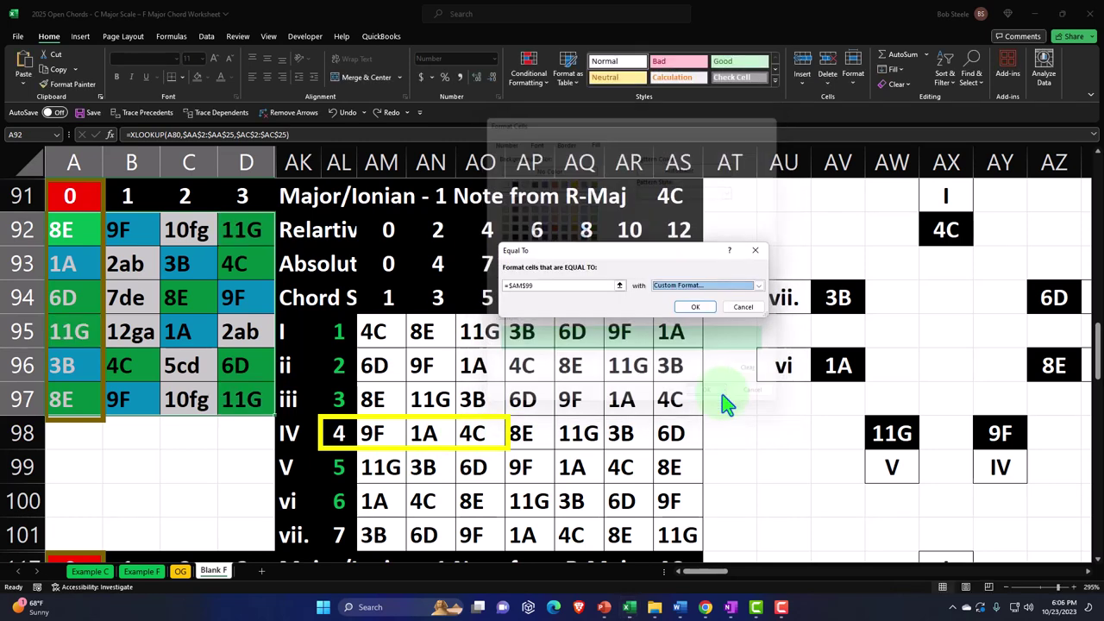
click(695, 308)
Add an Equal To highlight rule to A92:D97 matching AM100, using a custom format with green fill
click(529, 68)
mouse_move(565, 105)
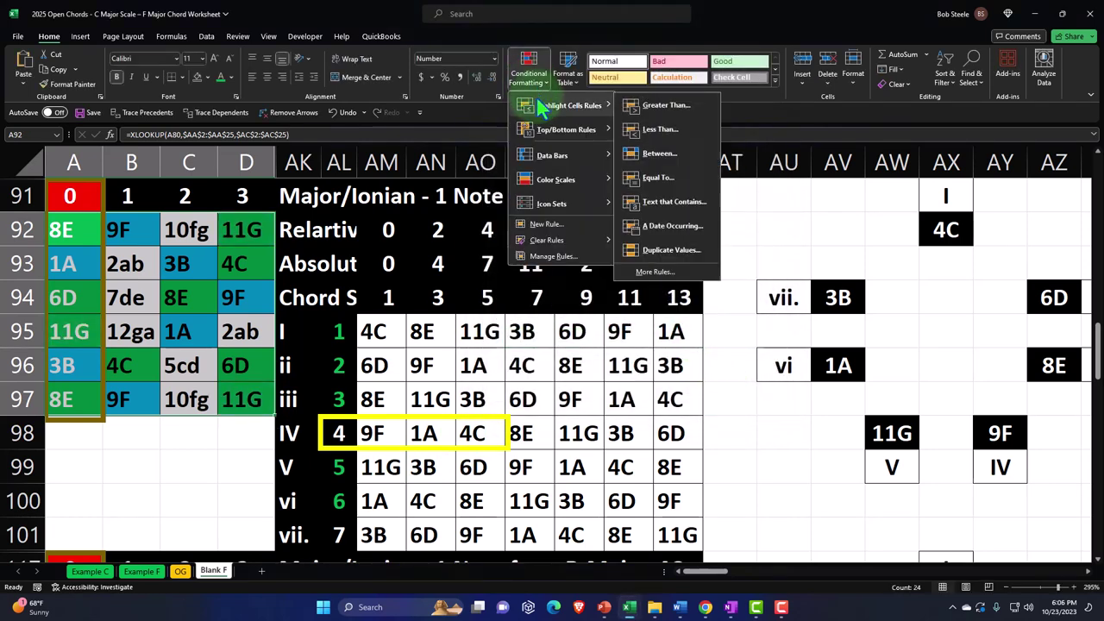
click(656, 177)
click(387, 499)
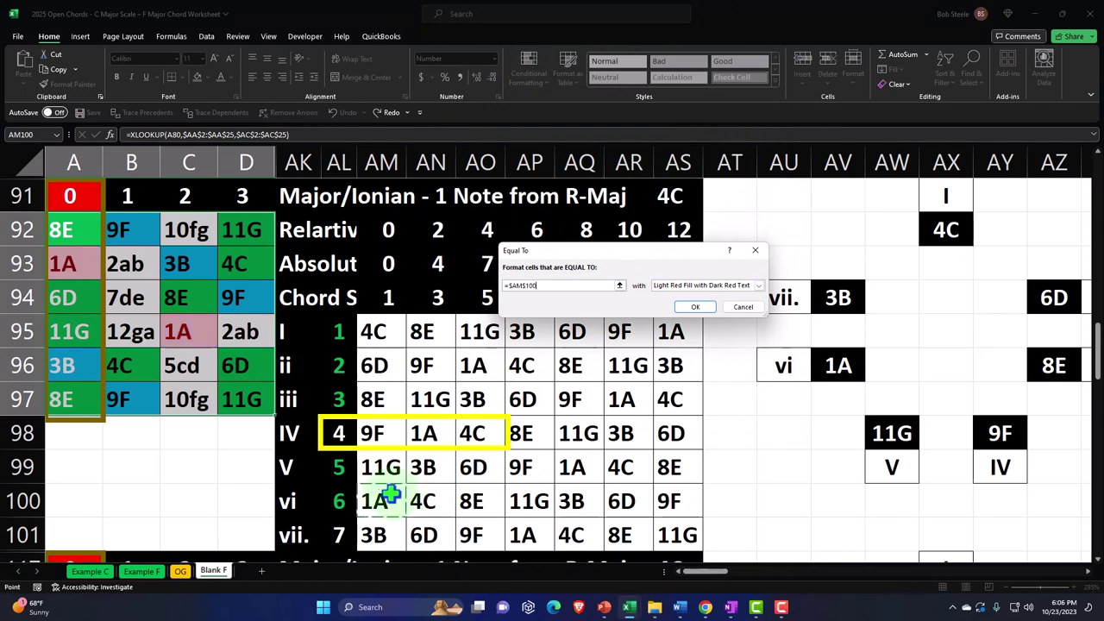
click(758, 286)
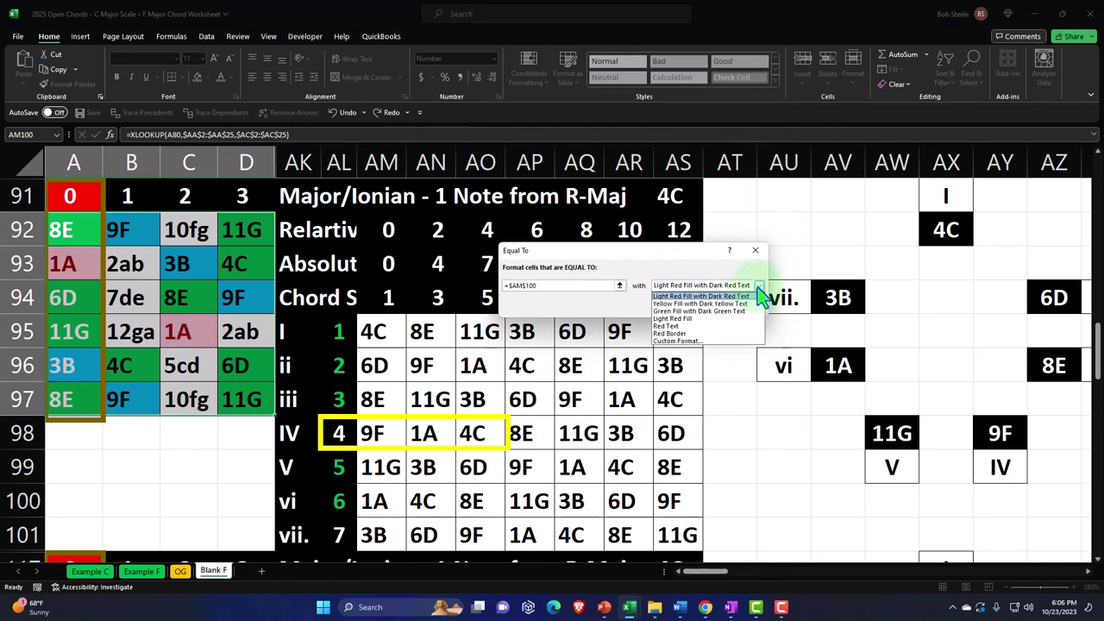
click(681, 341)
click(552, 252)
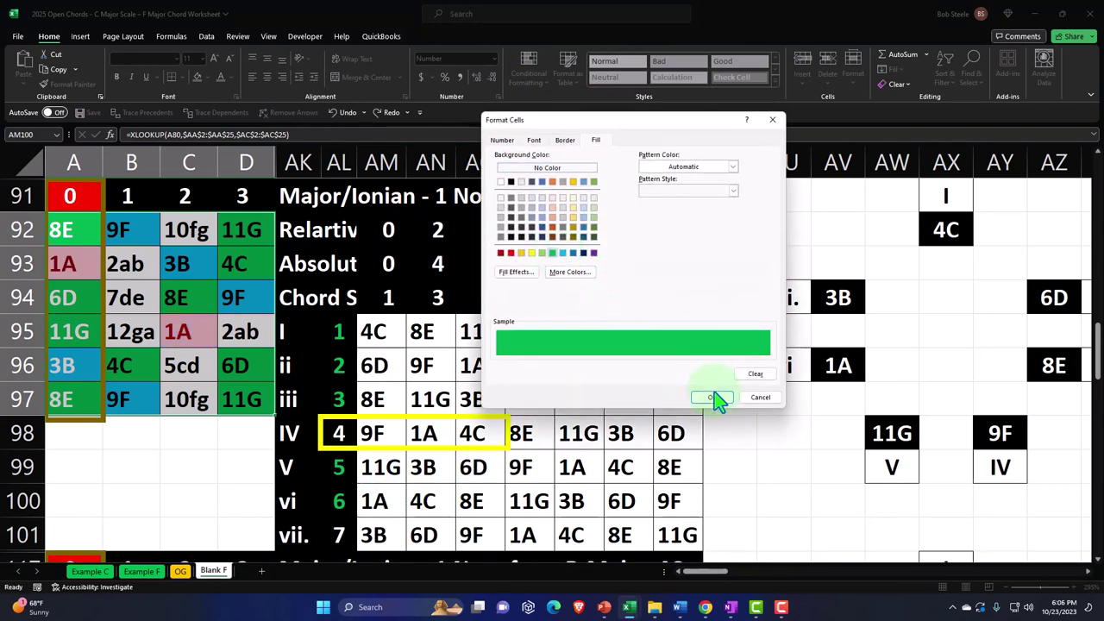
click(715, 397)
click(686, 306)
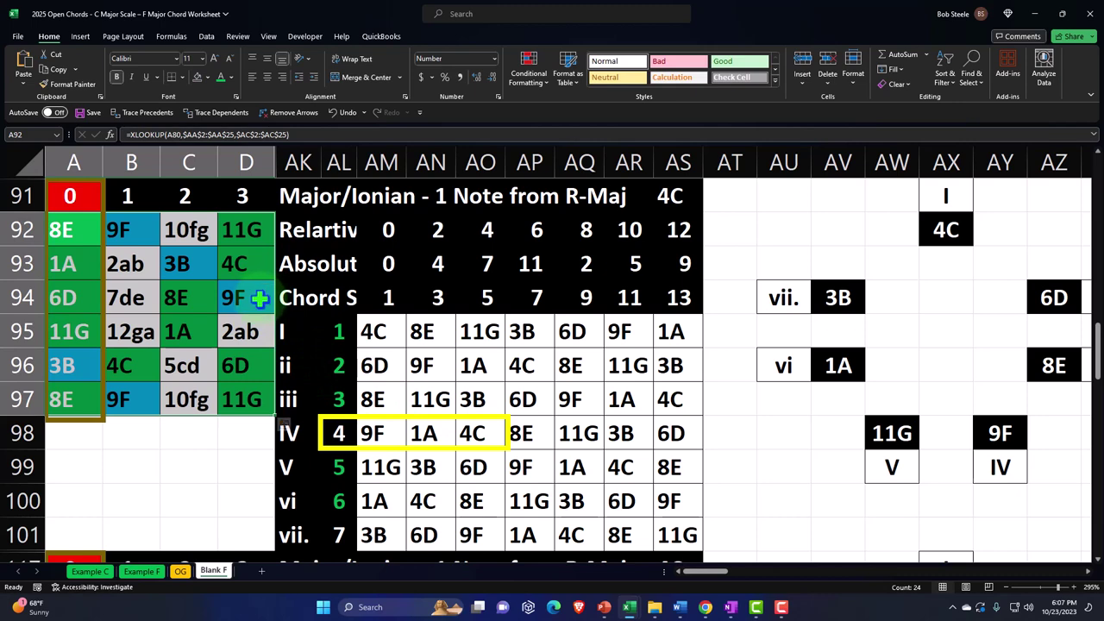
Add an Equal To highlight rule to A92:D97 matching AM98, using Green Fill with Dark Green Text
click(530, 74)
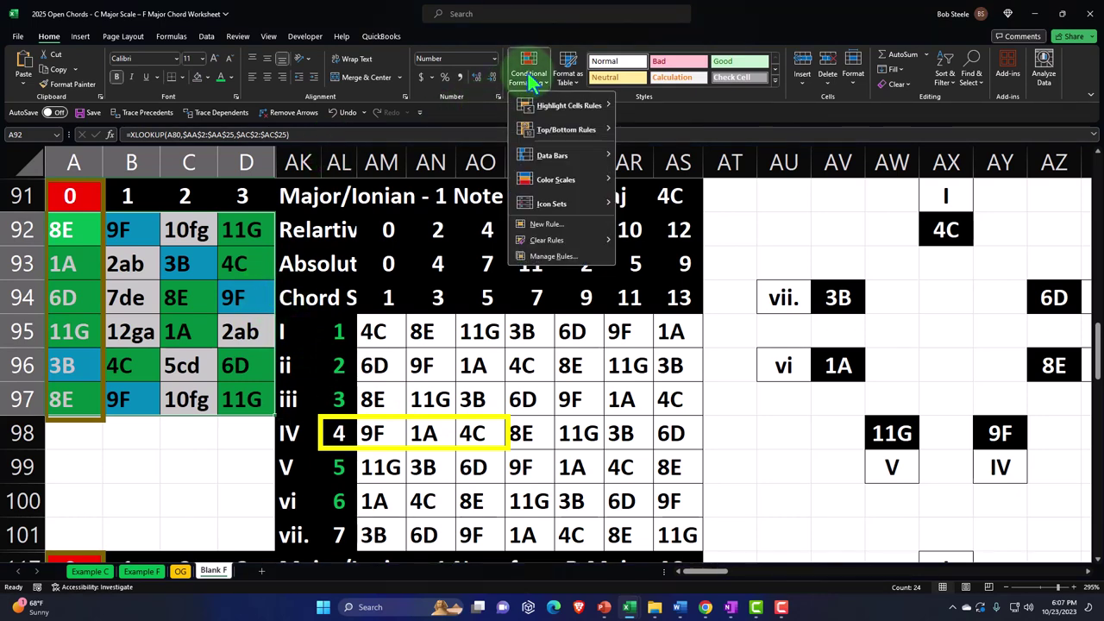
mouse_move(565, 105)
click(636, 178)
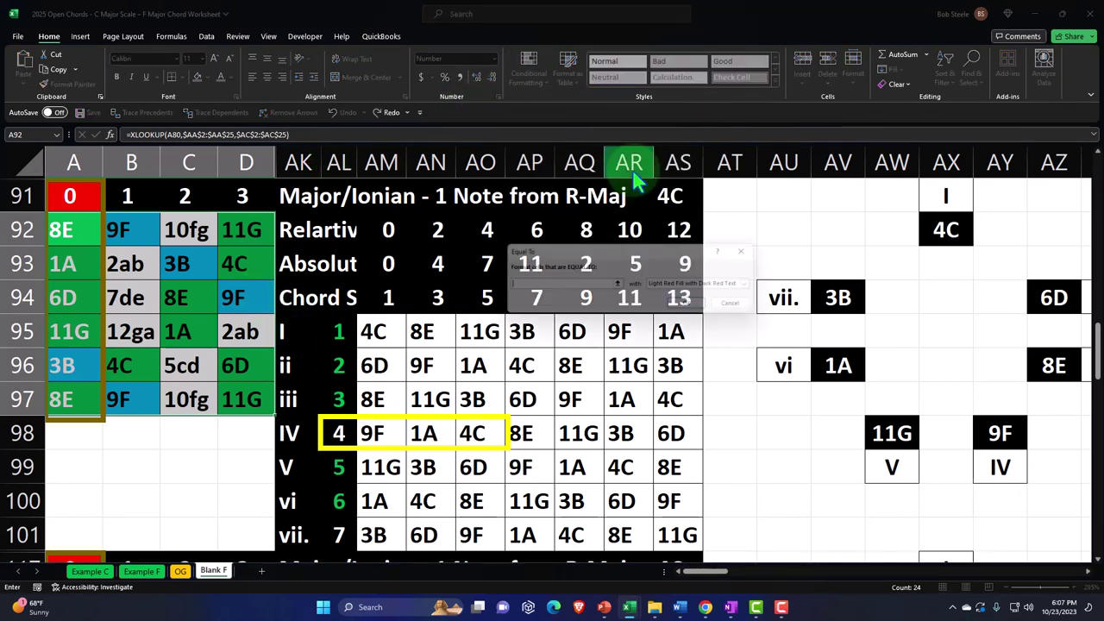
click(369, 432)
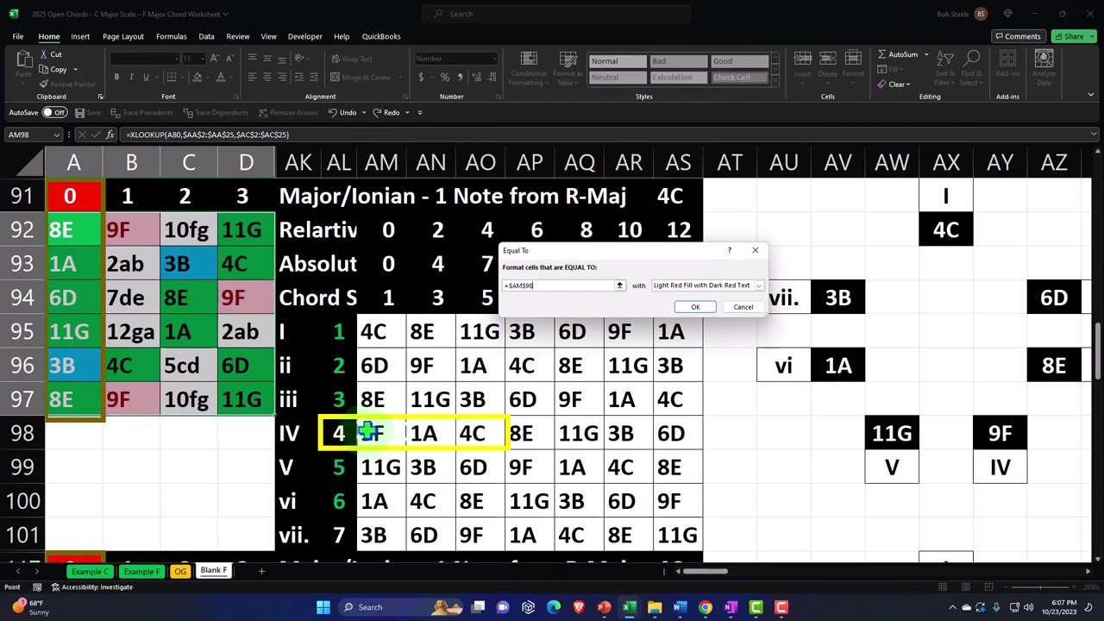
click(759, 286)
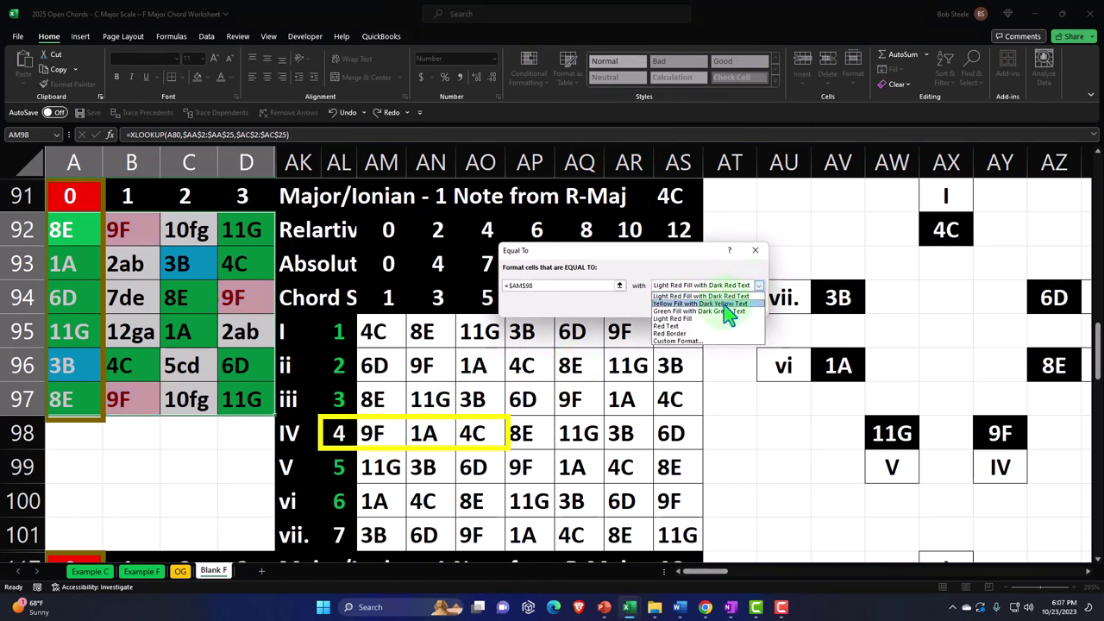
click(729, 312)
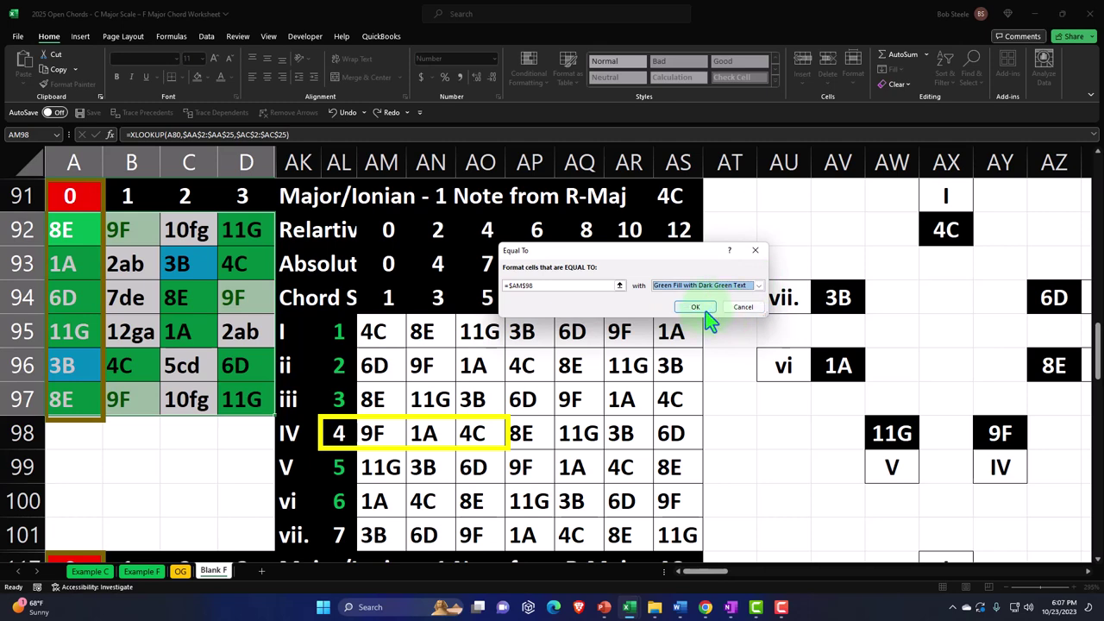
click(703, 310)
Add an Equal To highlight rule to A92:D97 matching AN98, using Light Red Fill with Dark Red Text
click(528, 78)
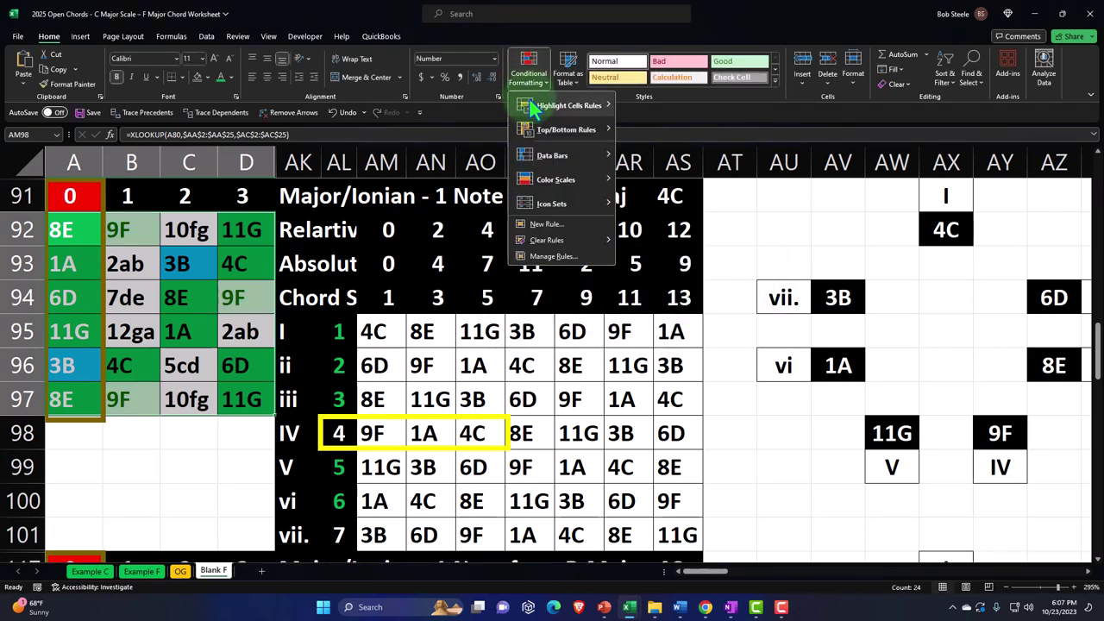
mouse_move(587, 108)
click(651, 180)
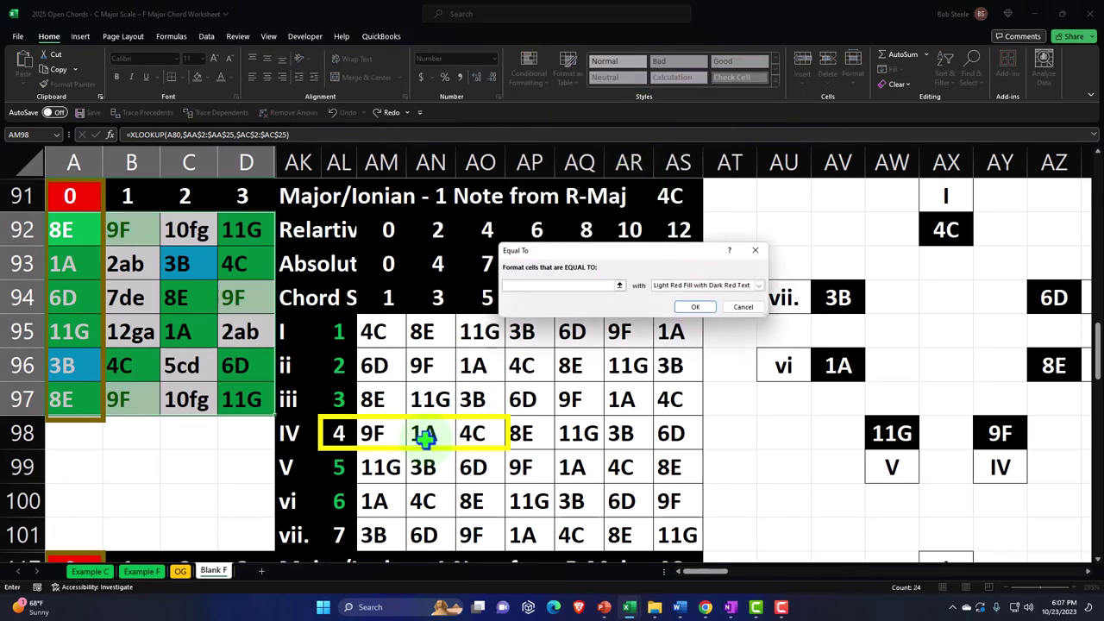
click(423, 438)
click(695, 308)
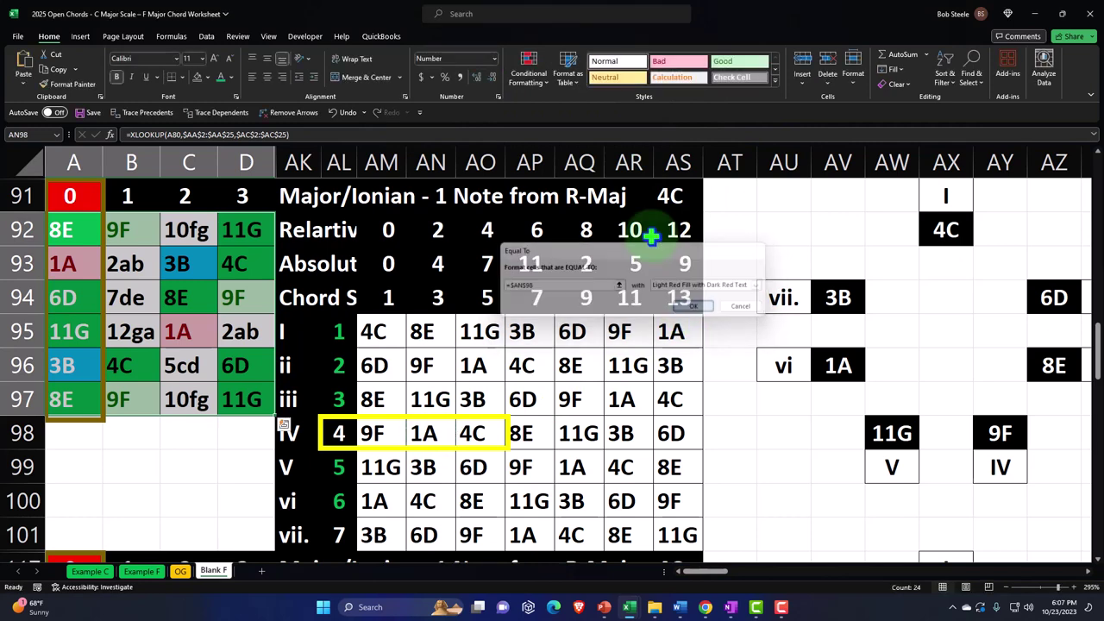
Add an Equal To highlight rule to A92:D97 matching AO98, using Yellow Fill with Dark Yellow Text
click(522, 80)
mouse_move(572, 108)
click(645, 179)
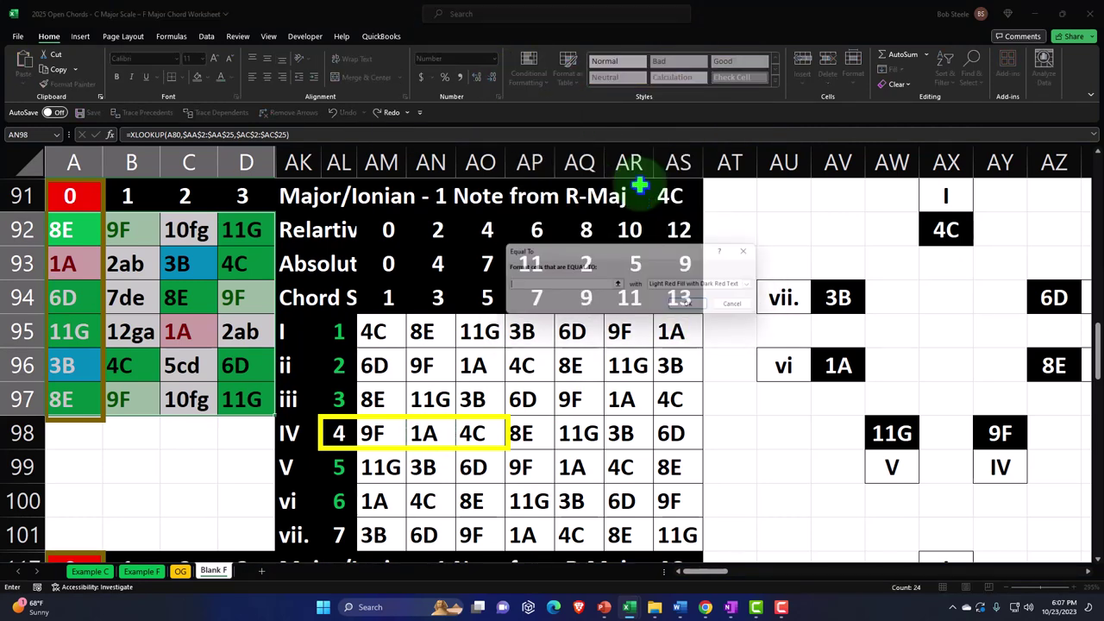
click(471, 432)
click(759, 285)
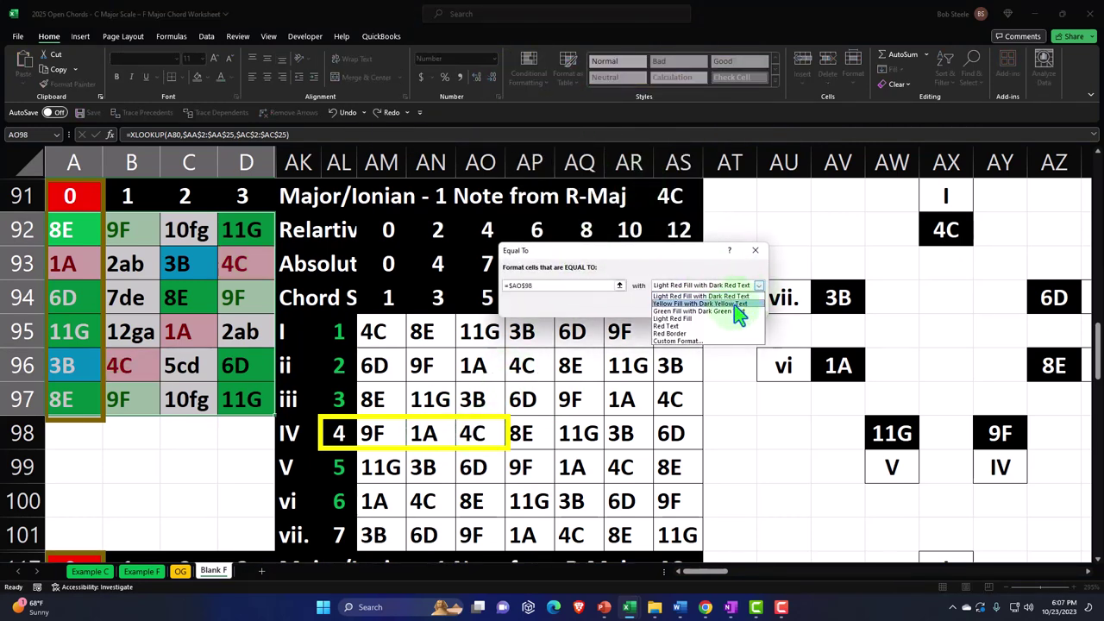
click(735, 305)
click(698, 307)
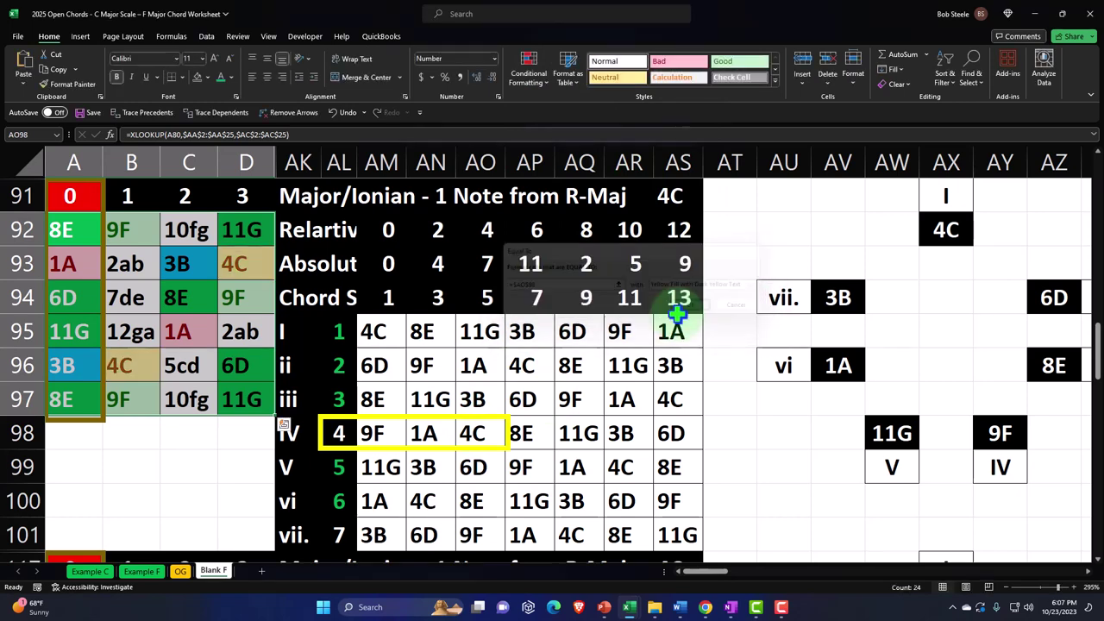
Copy the formatting of the fretboard's 9F, 1A and 4C cells onto AM98, AN98 and AO98 respectively with Format Painter
click(245, 298)
click(61, 85)
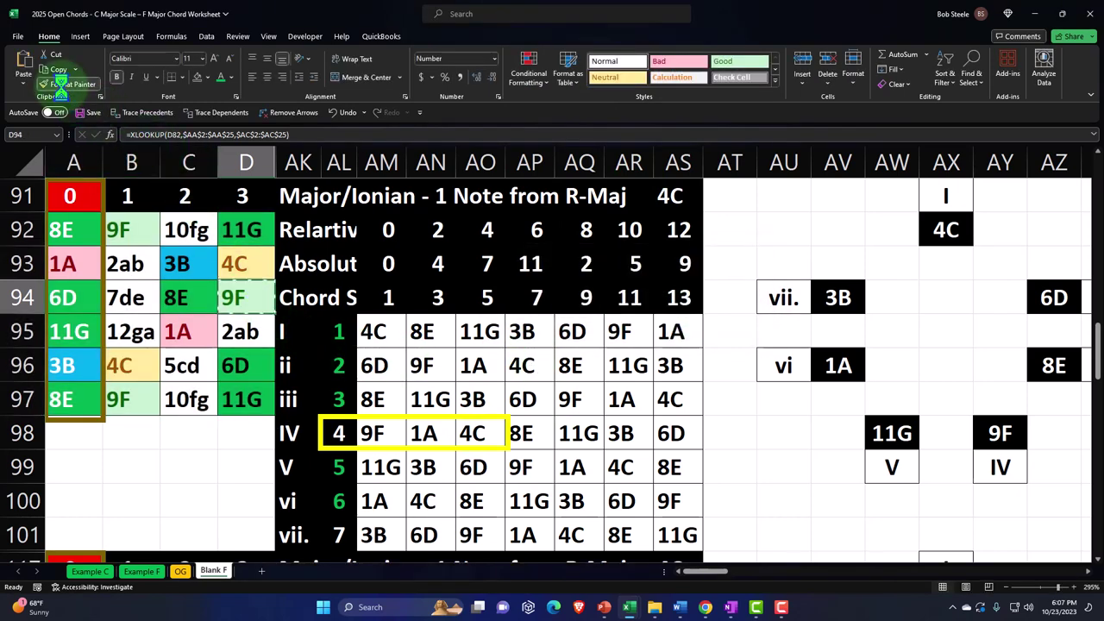
click(372, 433)
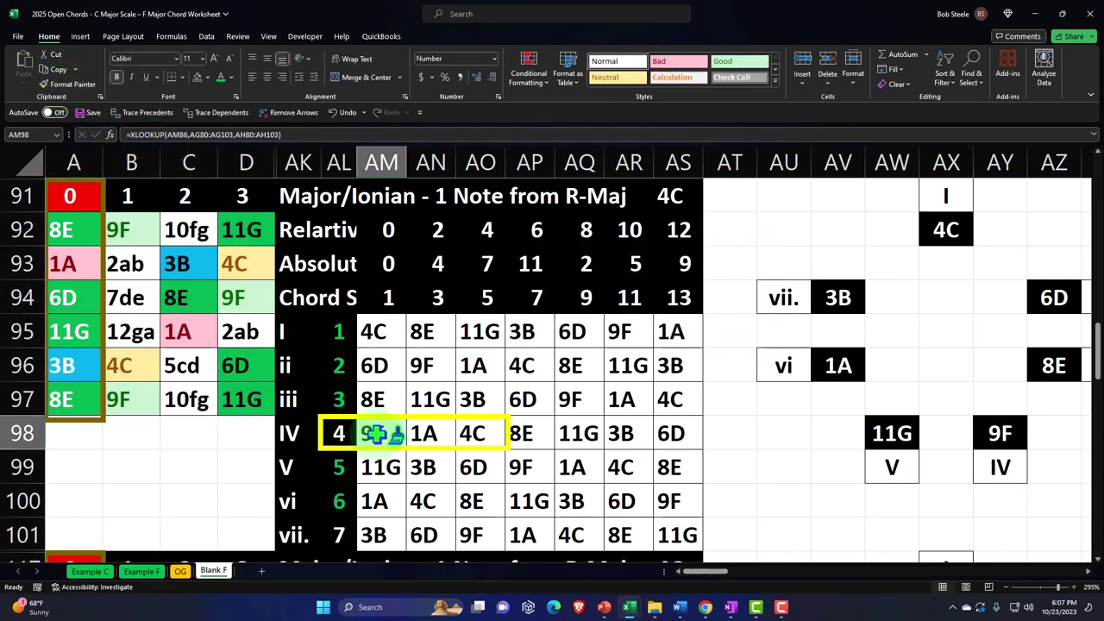
click(183, 343)
click(61, 84)
click(424, 433)
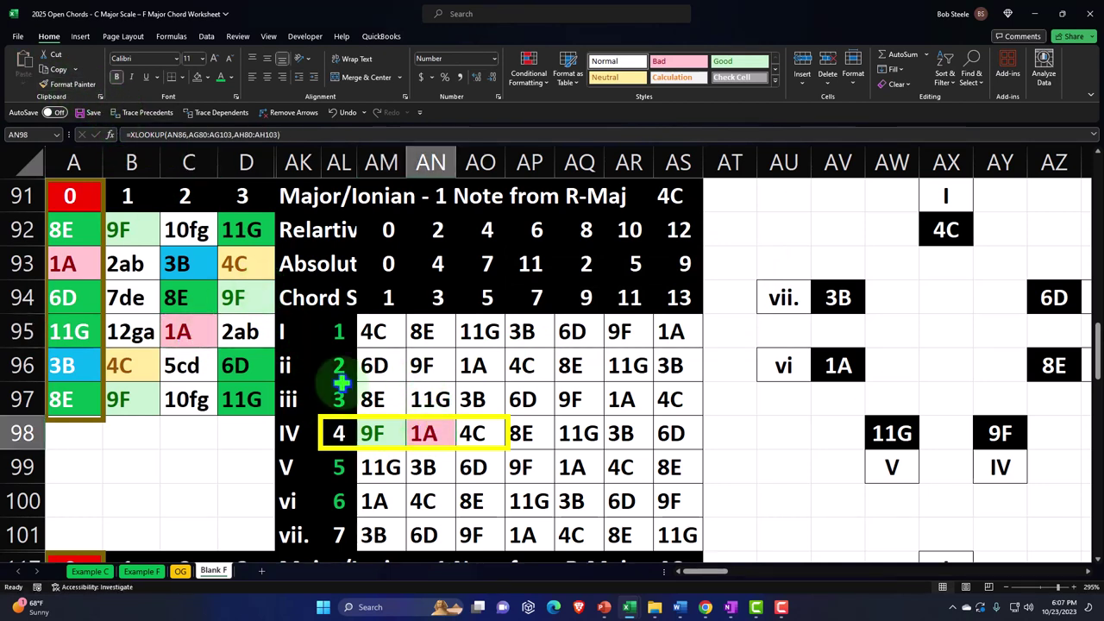
click(238, 266)
click(62, 85)
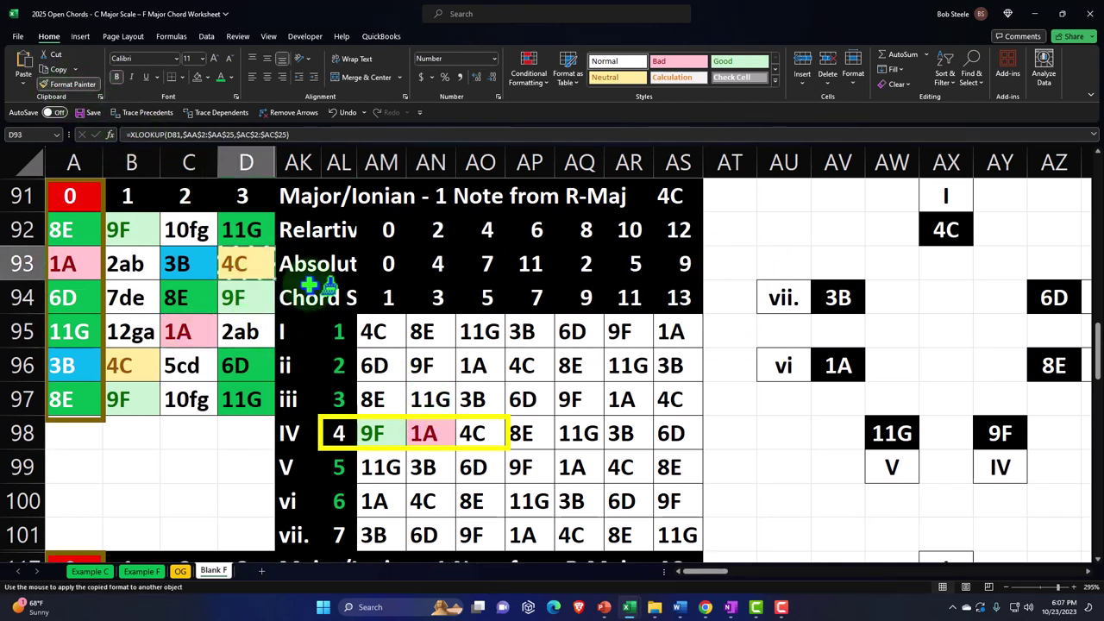
click(474, 431)
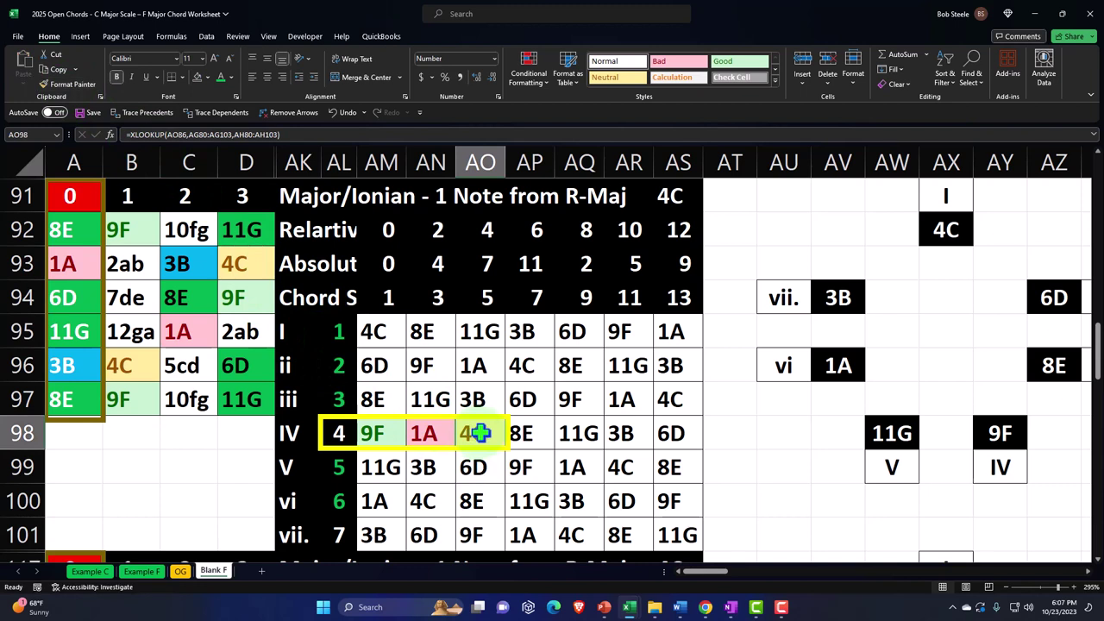
Outline the 9F notes in D94, B97 and B92 on the fretboard with yellow rectangles
click(369, 446)
drag(369, 446, 290, 302)
drag(410, 297, 280, 299)
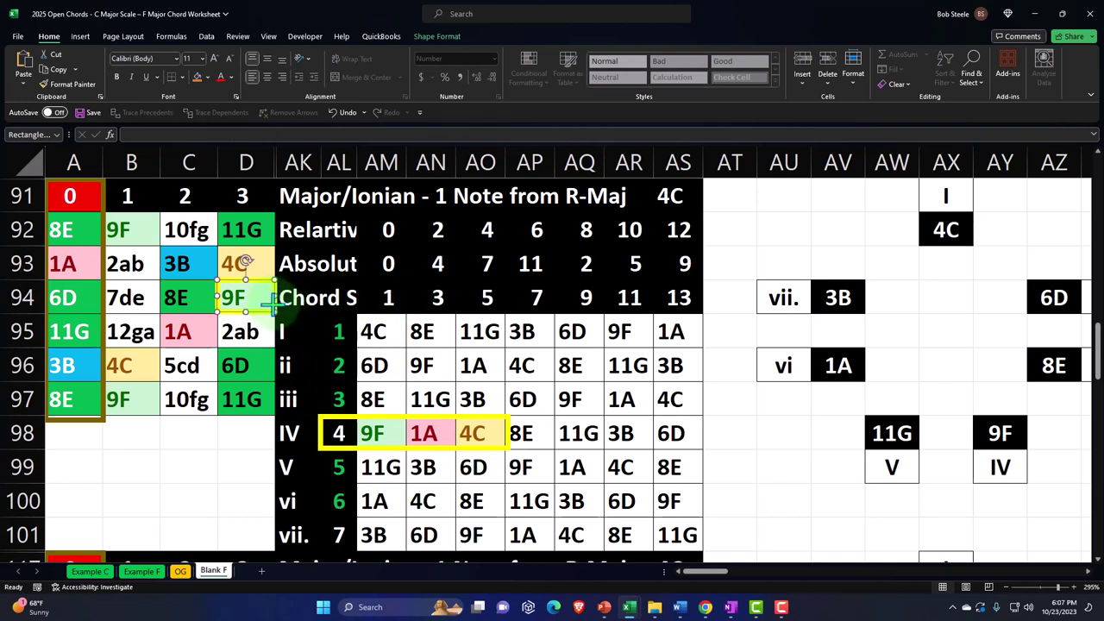
drag(265, 312, 144, 241)
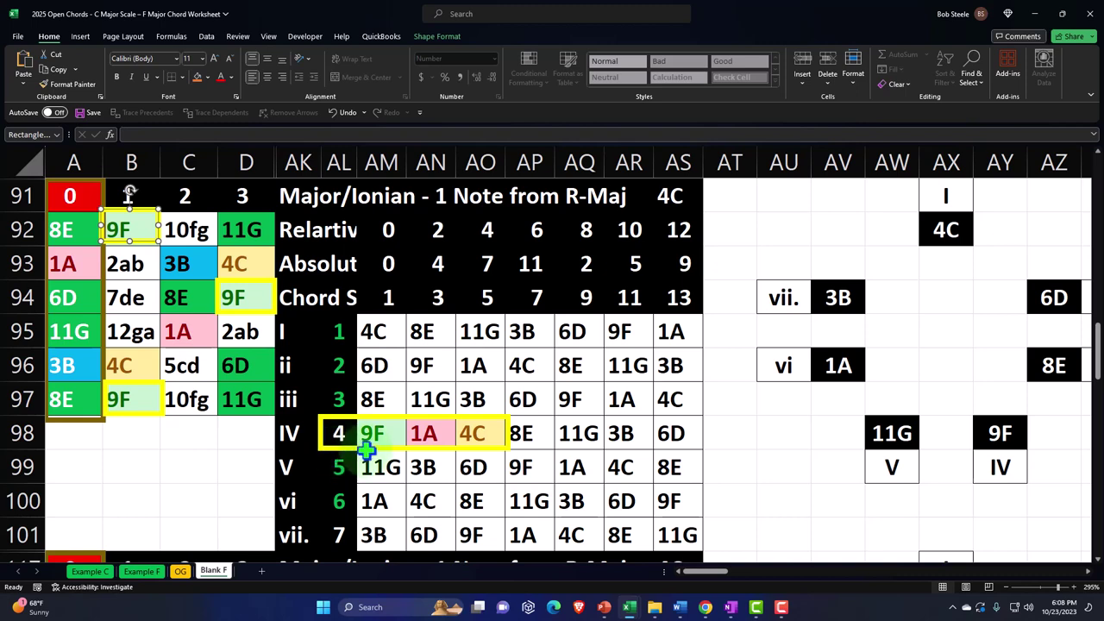
On the OG sheet, set the scale's starting note number in AG2 to 9
scroll(366, 448, down, 3)
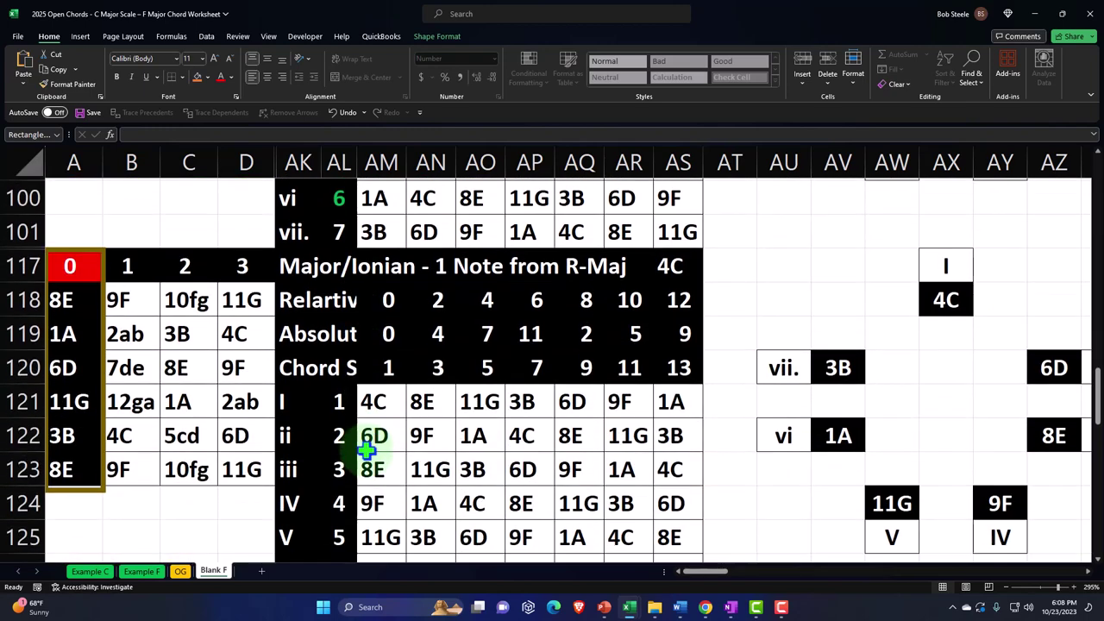
scroll(377, 453, up, 3)
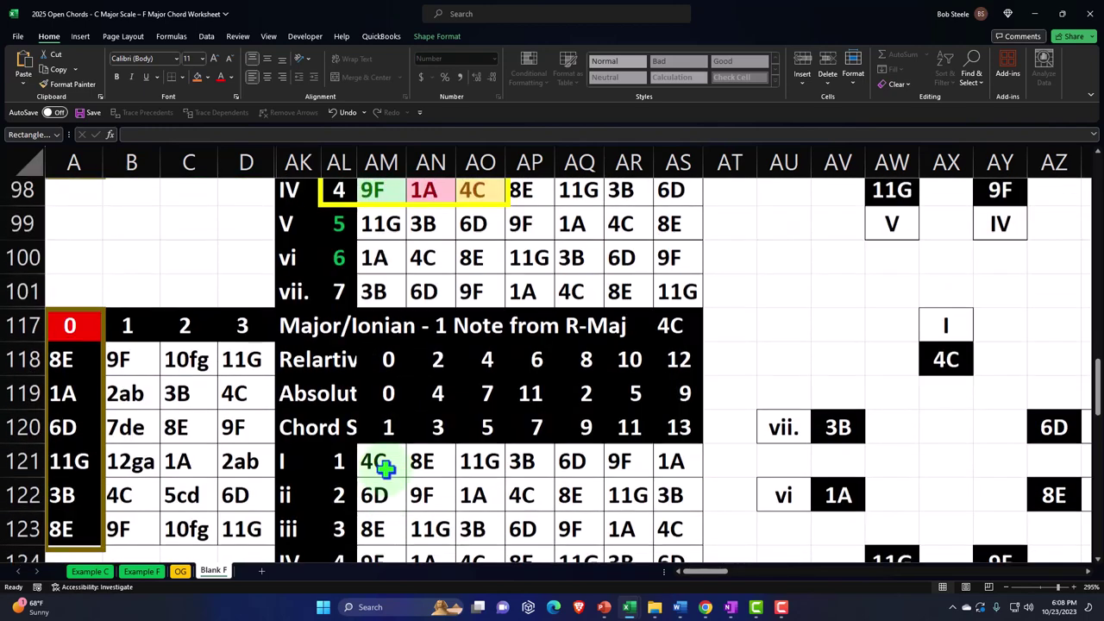
click(180, 571)
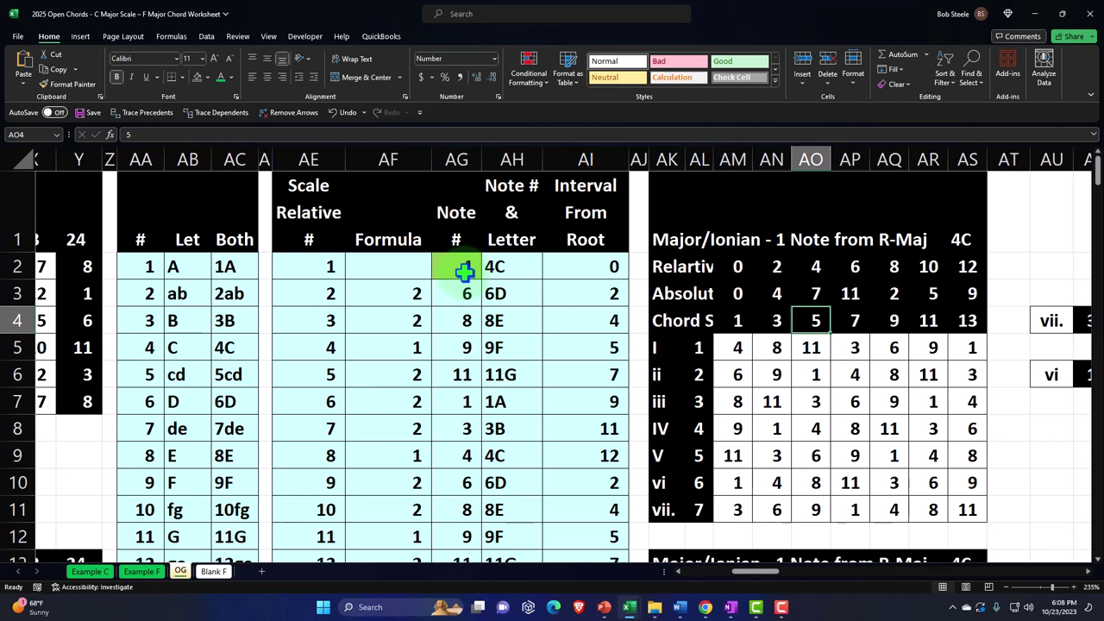
click(464, 271)
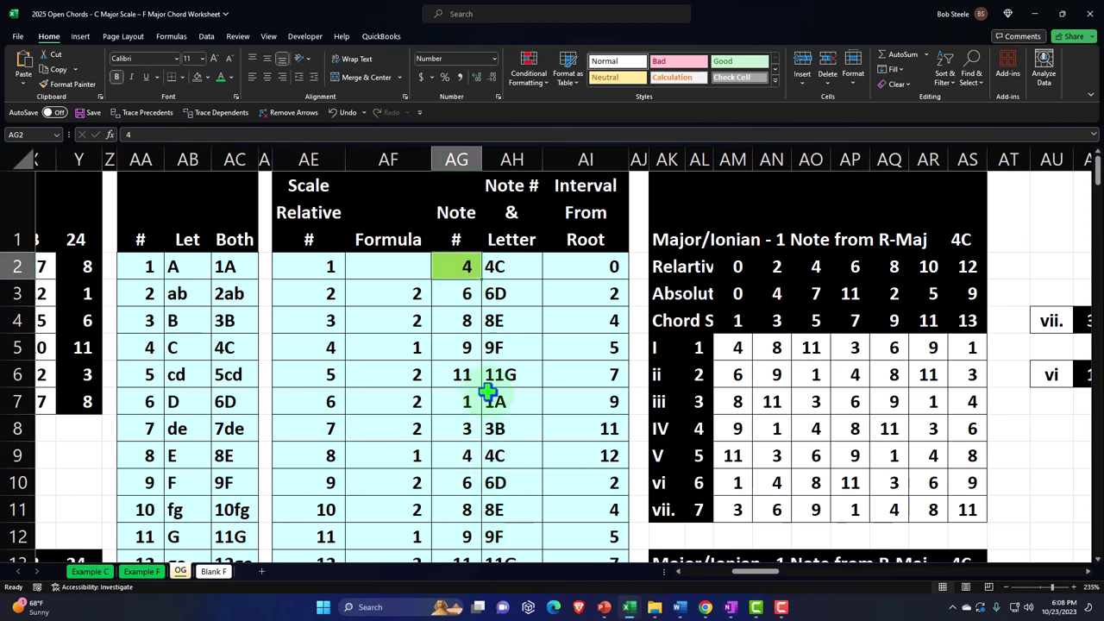
text(9)
key(Return)
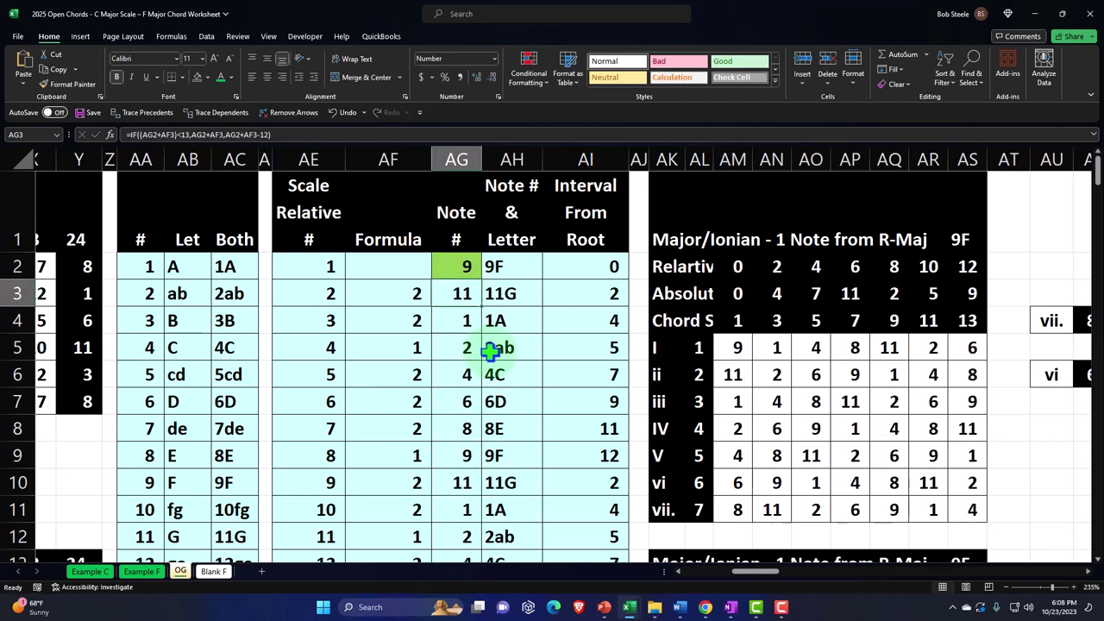
Compare the I chord in AM17:AO17 on the OG sheet with the IV chord in row 98 on Blank F
scroll(501, 366, down, 3)
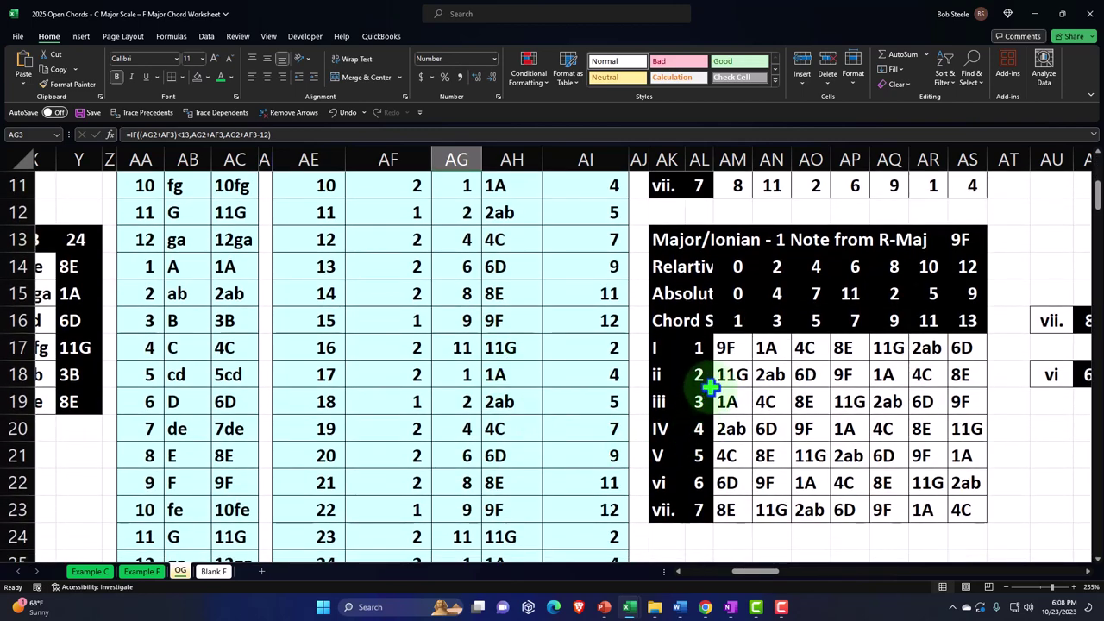
click(723, 350)
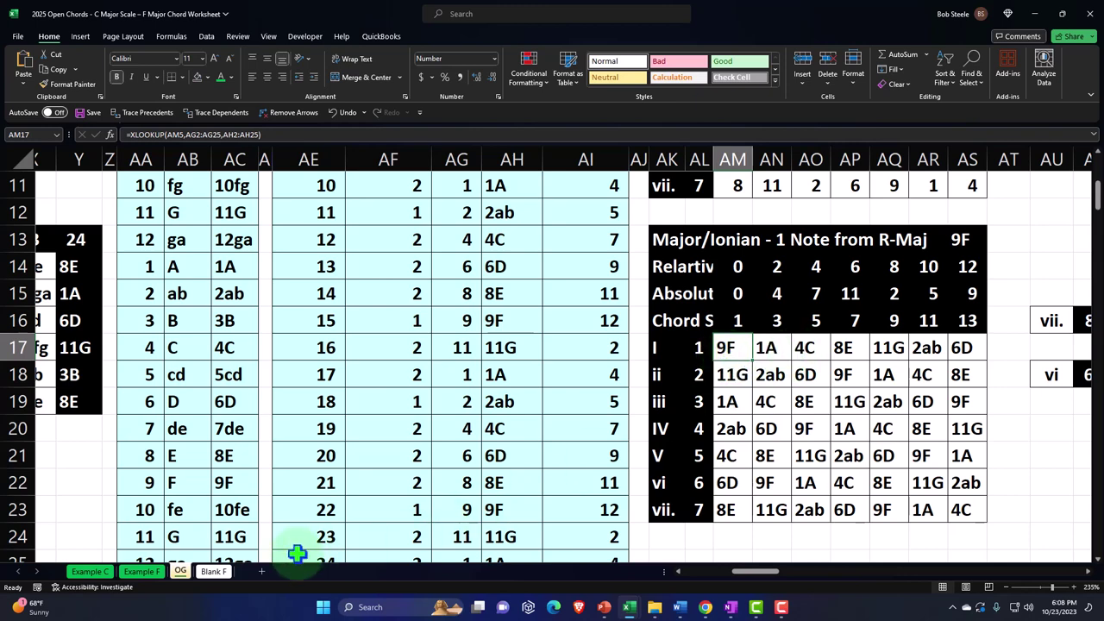
click(214, 572)
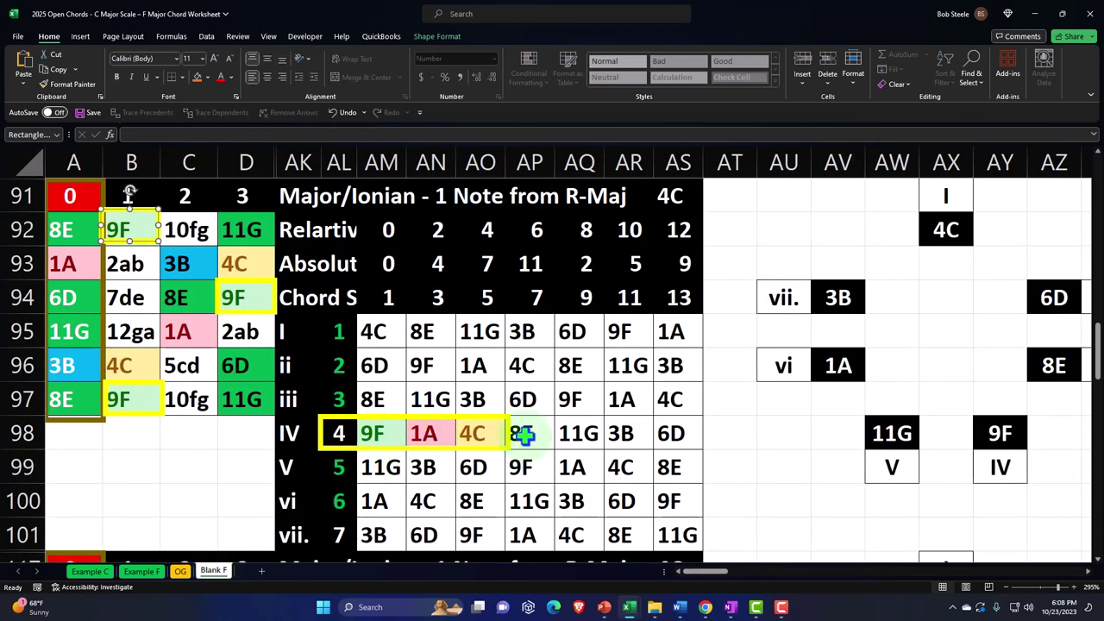
click(181, 572)
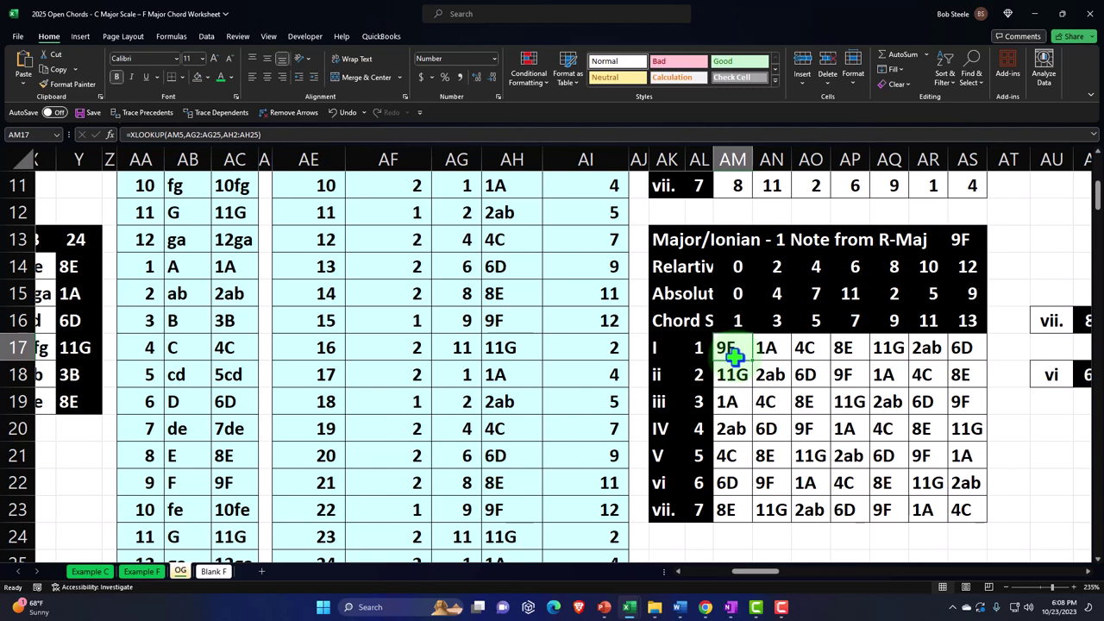
drag(730, 351, 800, 347)
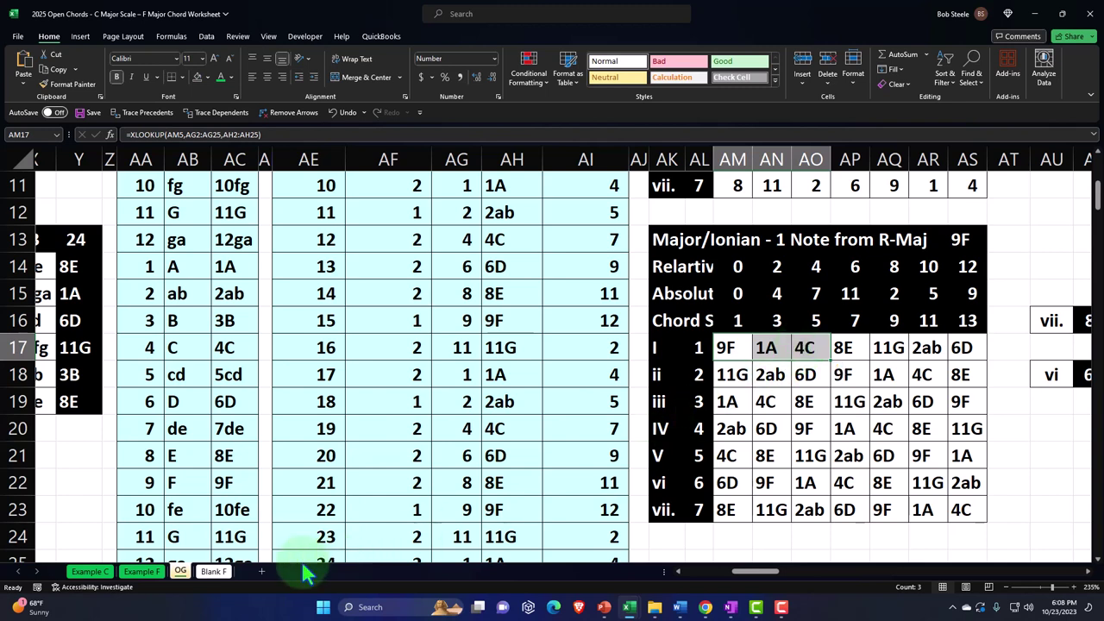
click(221, 572)
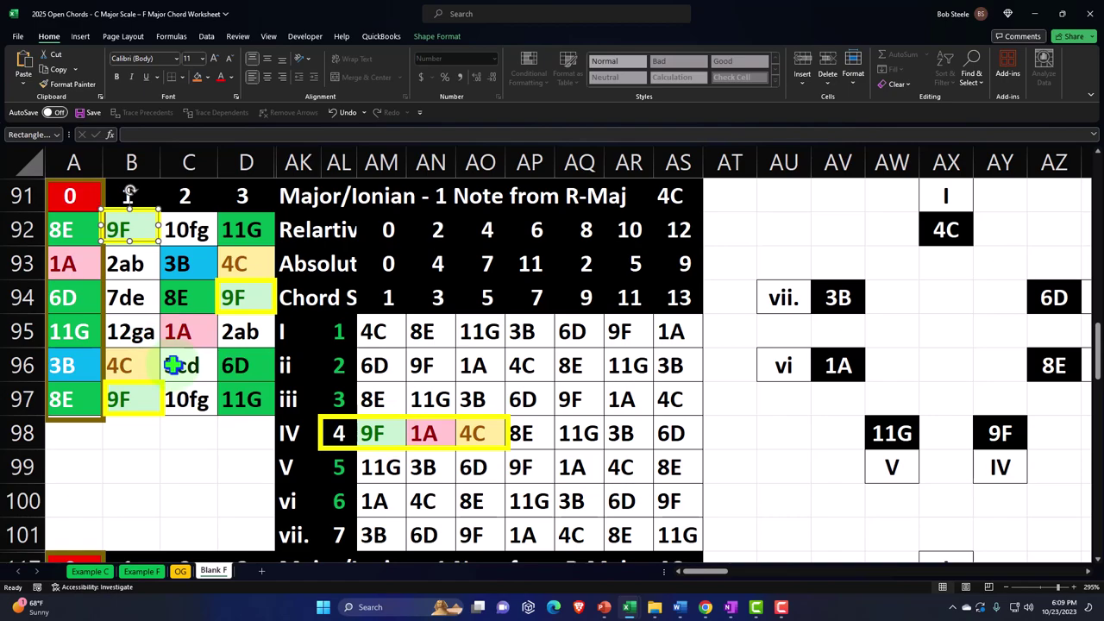
Review the color-coded fretboards and chord tables in the earlier blocks of the Blank F sheet, from row 13 to row 74
click(192, 492)
scroll(197, 494, up, 8)
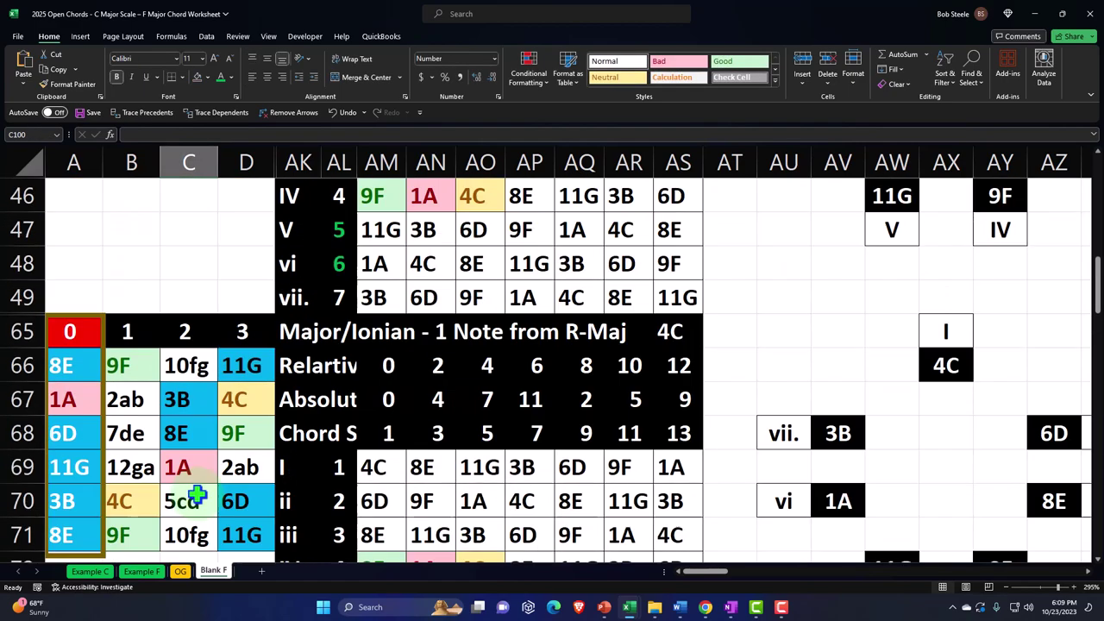
scroll(197, 494, up, 15)
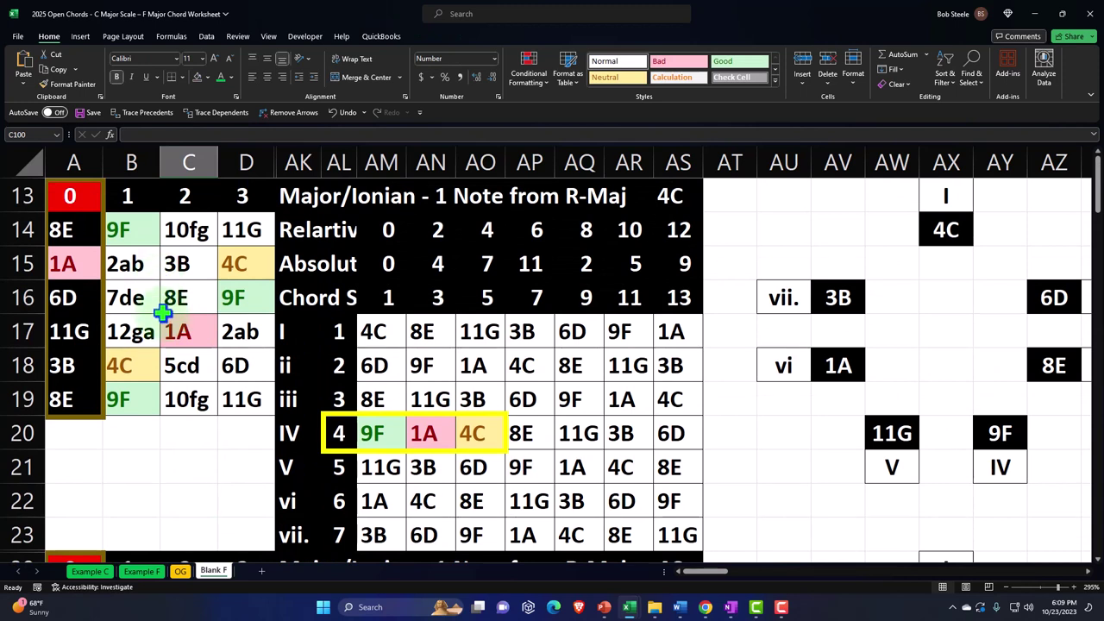
scroll(164, 314, down, 4)
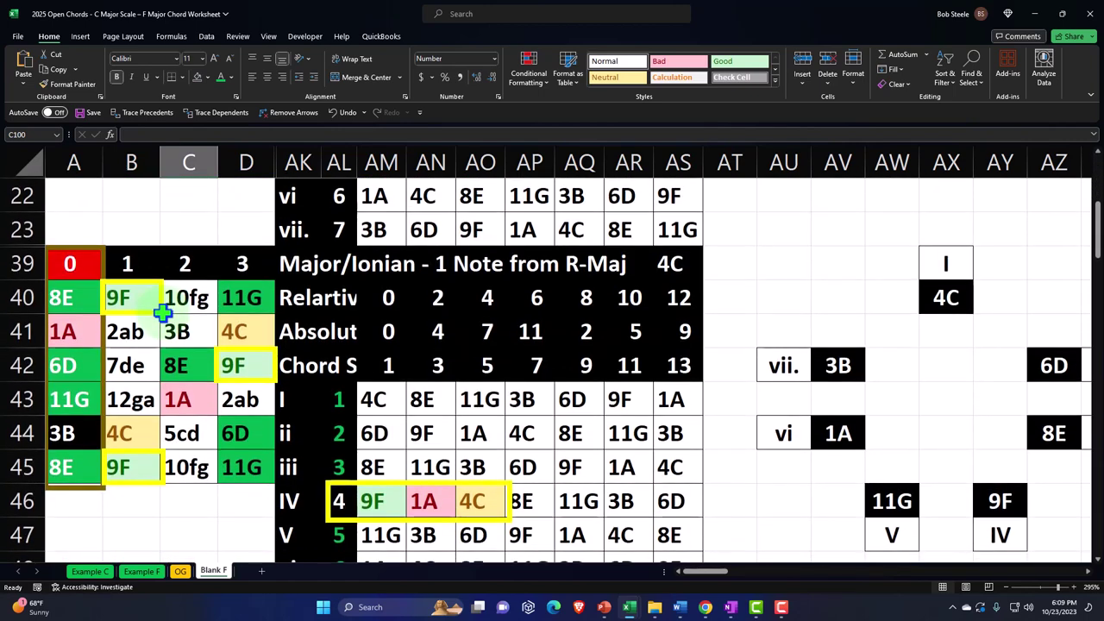
scroll(164, 314, down, 1)
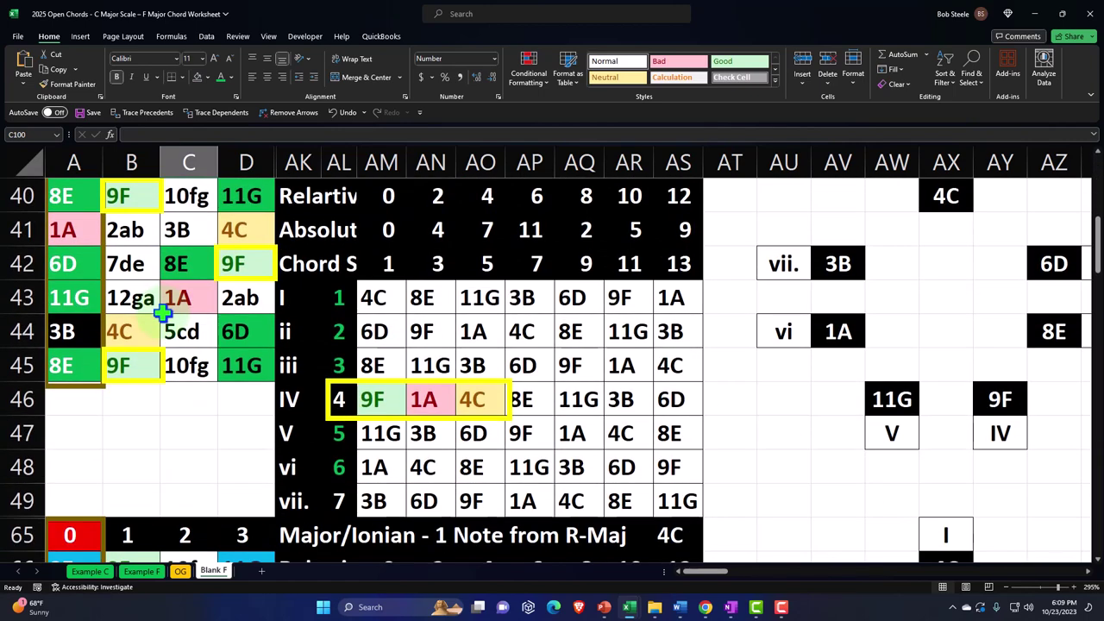
scroll(164, 314, down, 2)
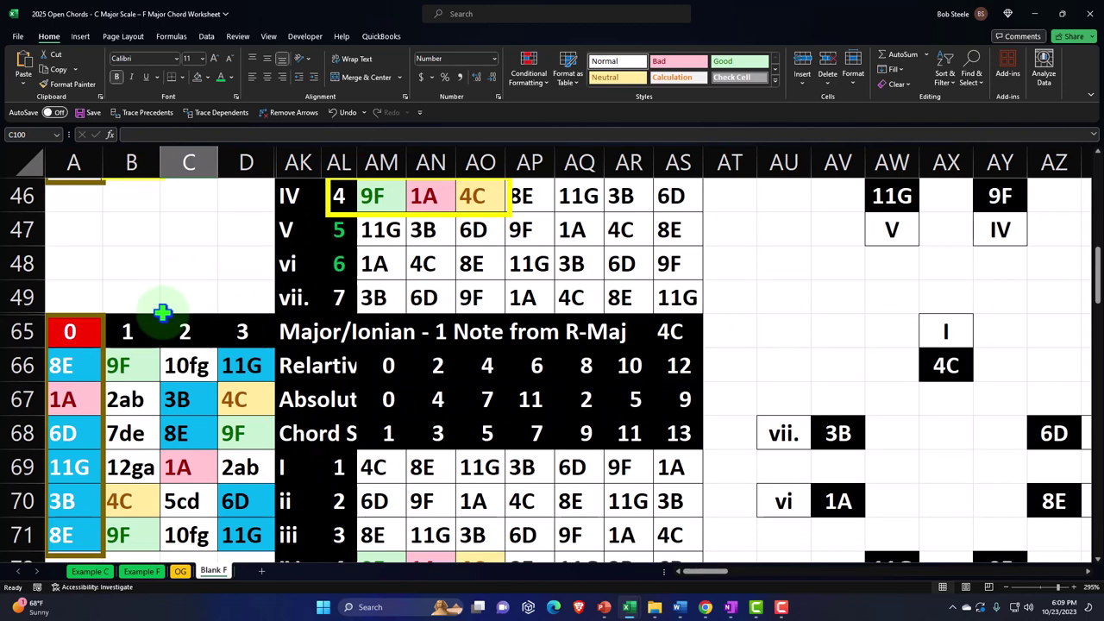
scroll(164, 314, down, 1)
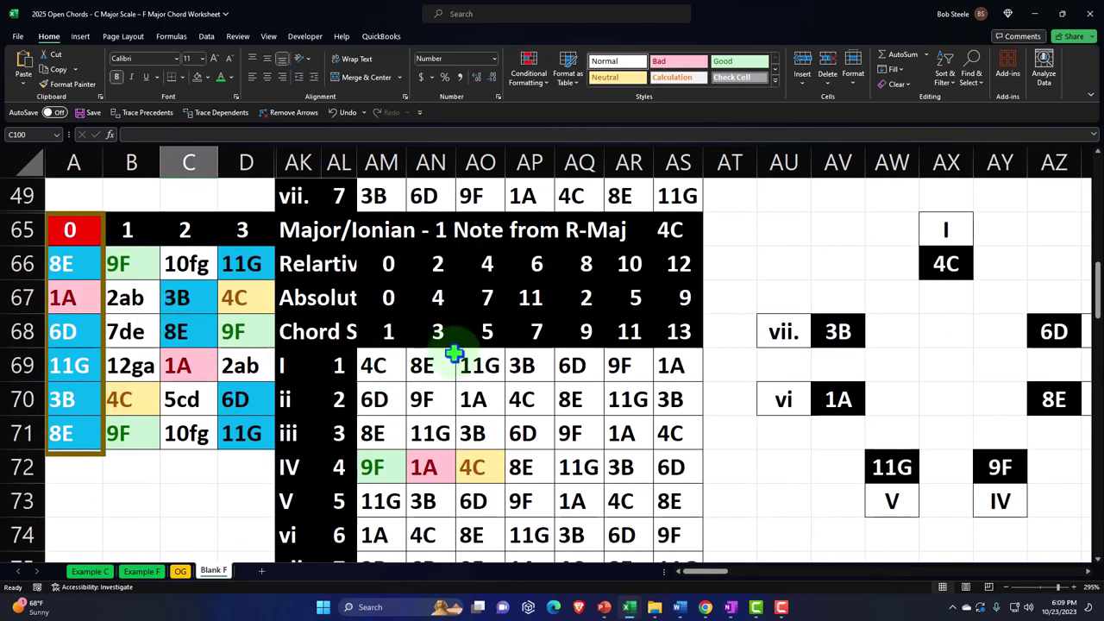
Examine the chord step cells AM16, AO16 and AN16 in the first block against the outlined IV chord in row 20
scroll(454, 354, up, 6)
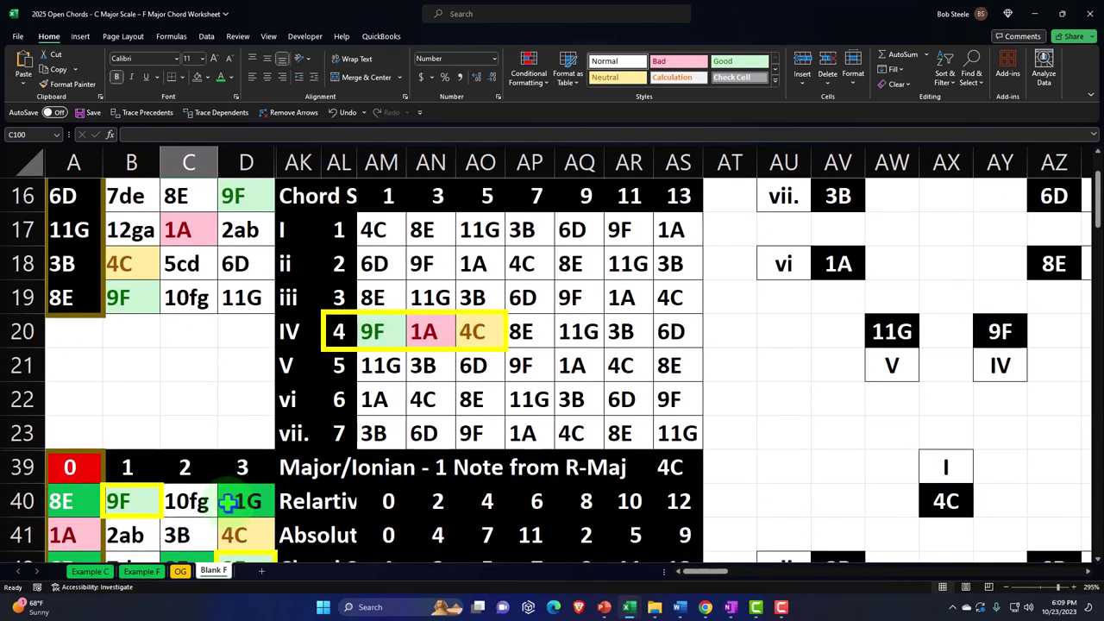
scroll(201, 494, up, 1)
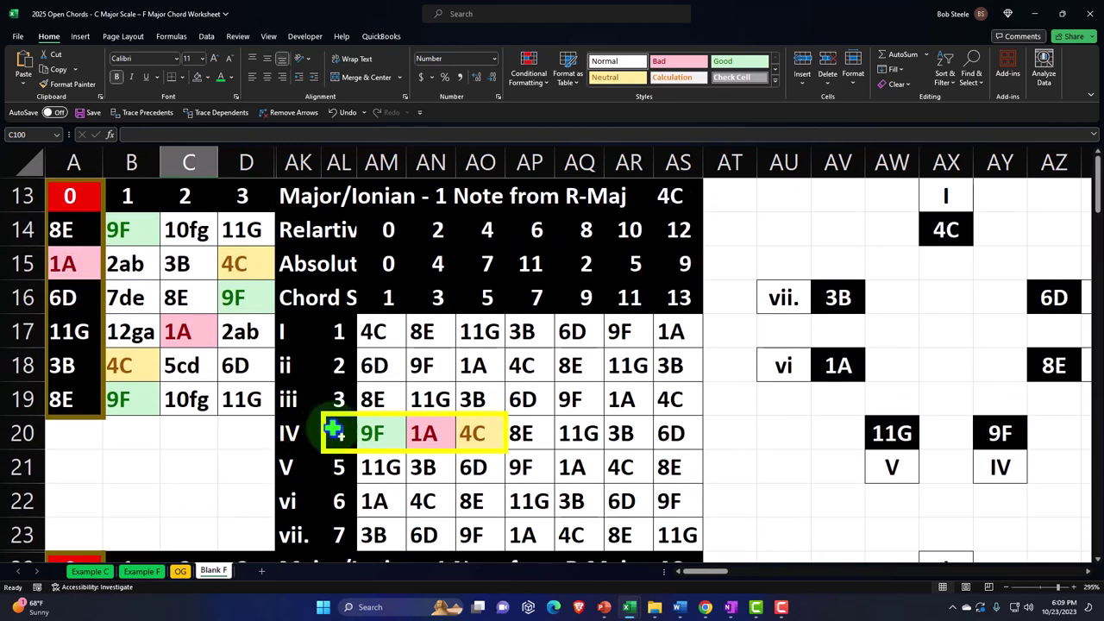
click(396, 310)
click(473, 299)
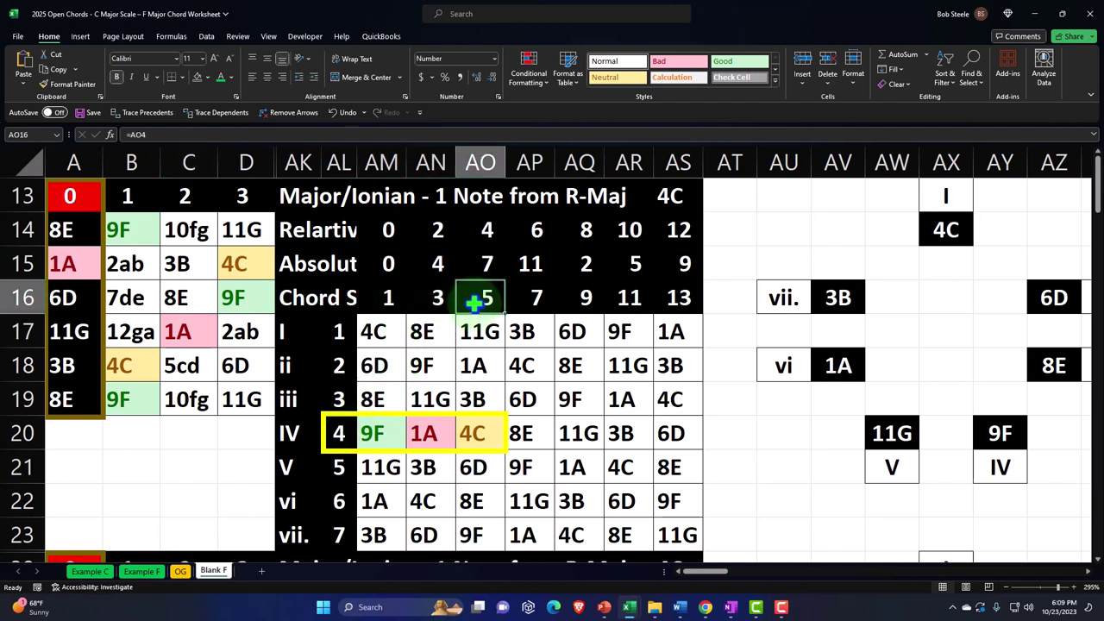
click(440, 299)
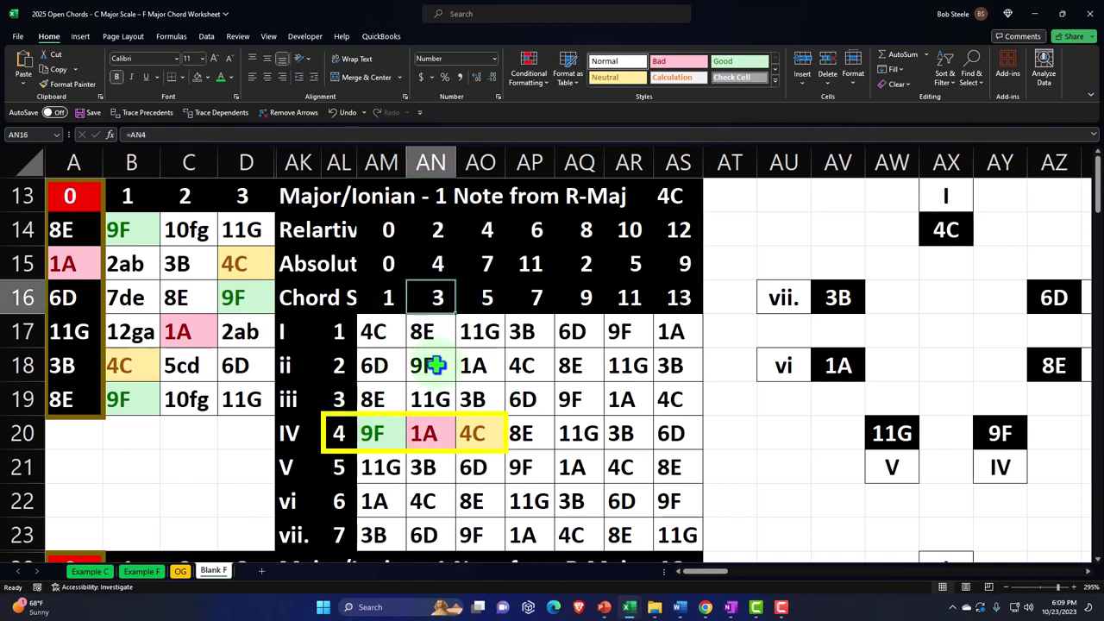